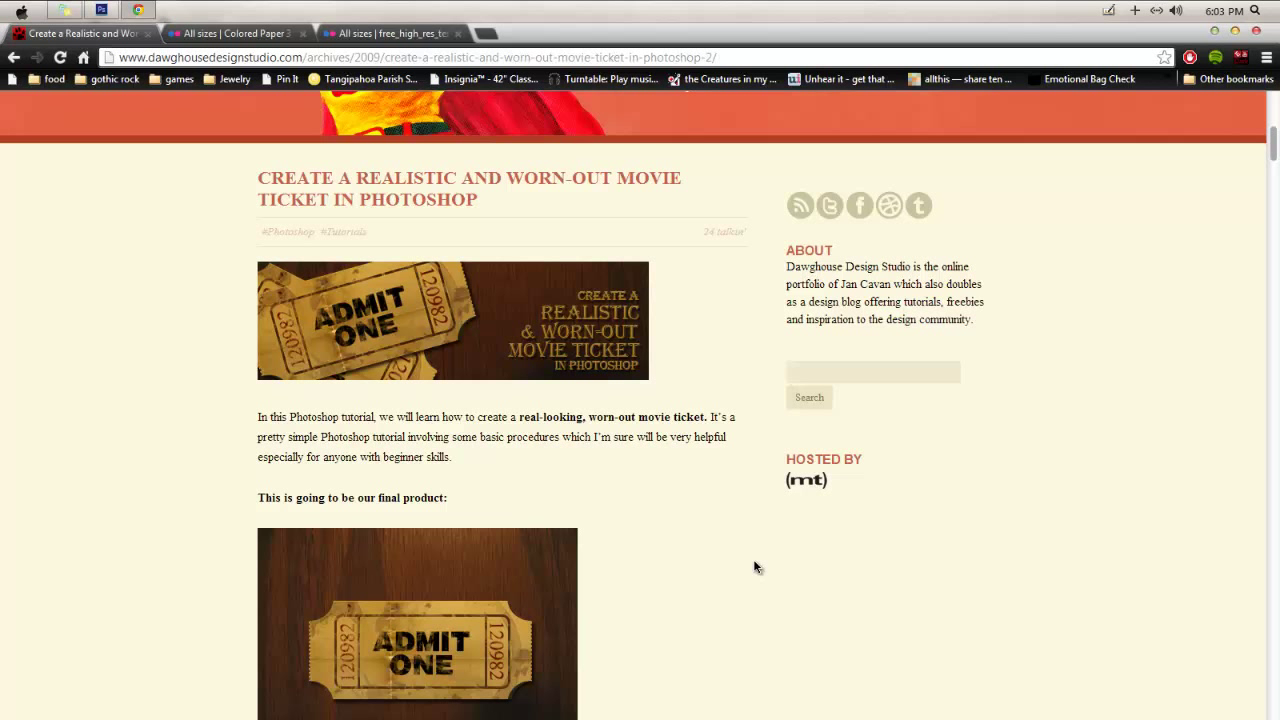
Look over the movie ticket tutorial's final product image, materials list and required document size.
scroll(755, 567, down, 2)
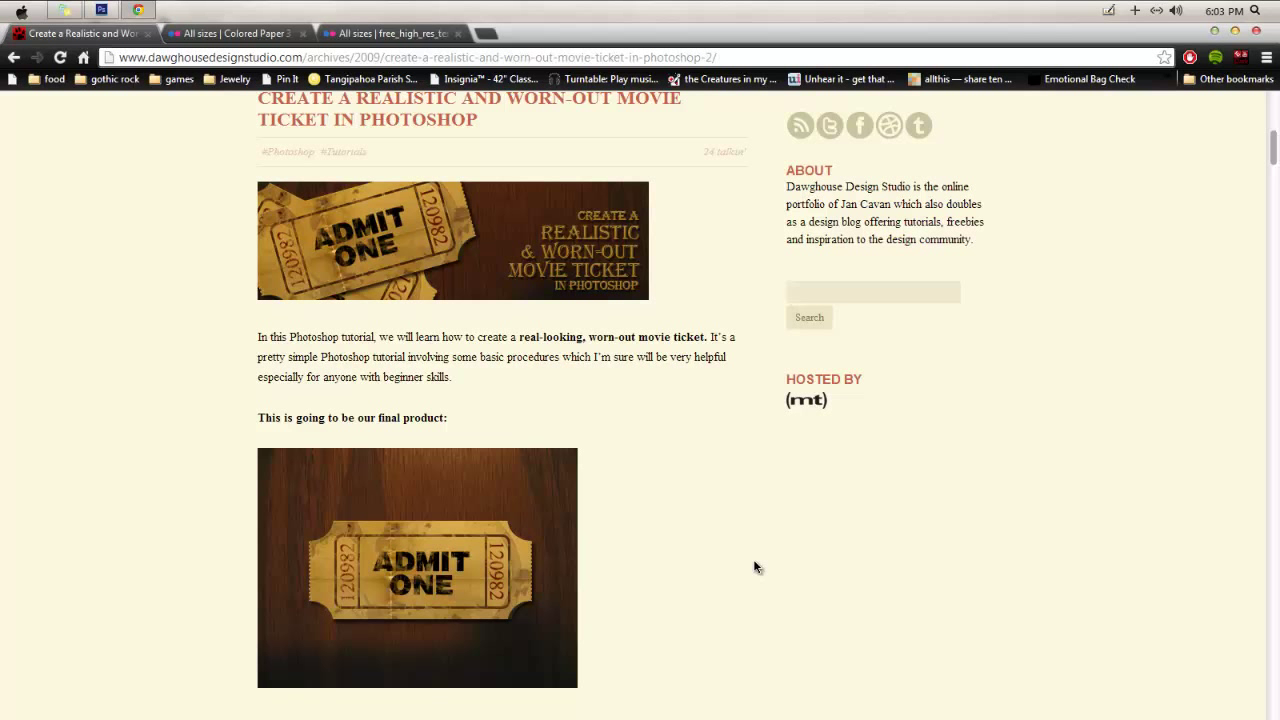
scroll(753, 567, down, 3)
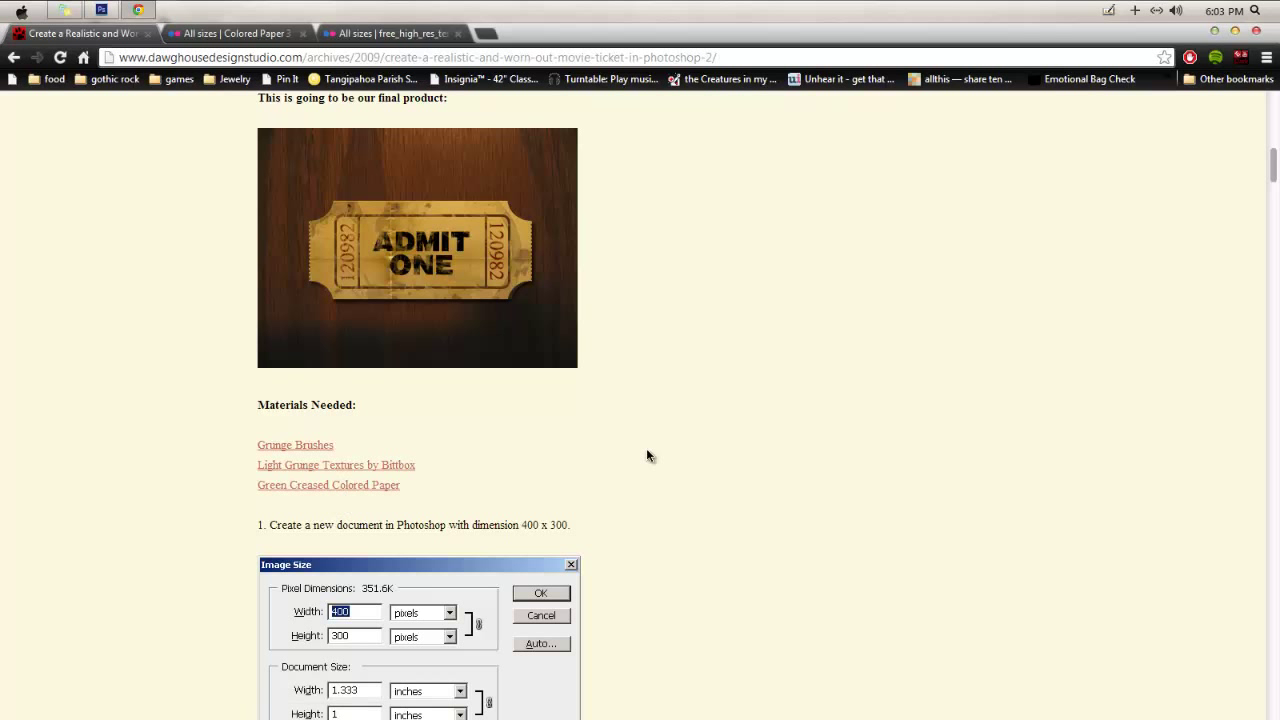
click(1215, 34)
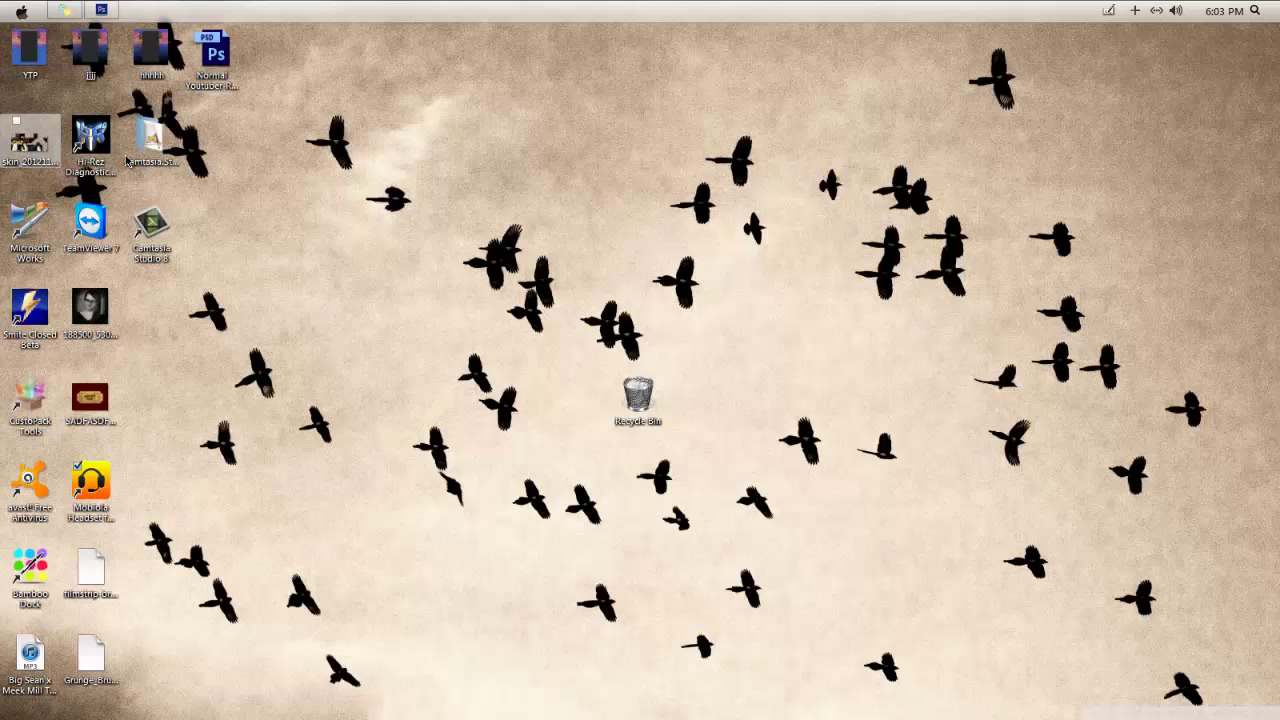
Switch to Photoshop and create a new document 400 pixels wide and 300 pixels high.
click(101, 14)
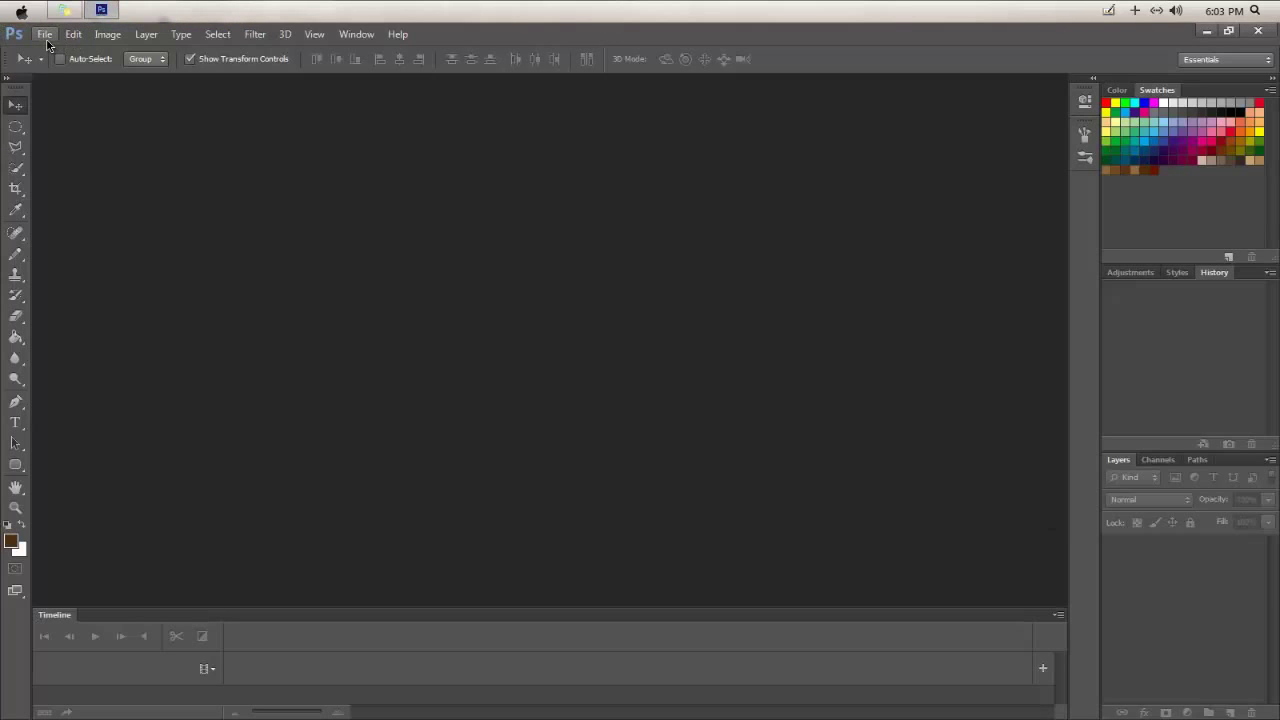
click(45, 34)
click(100, 43)
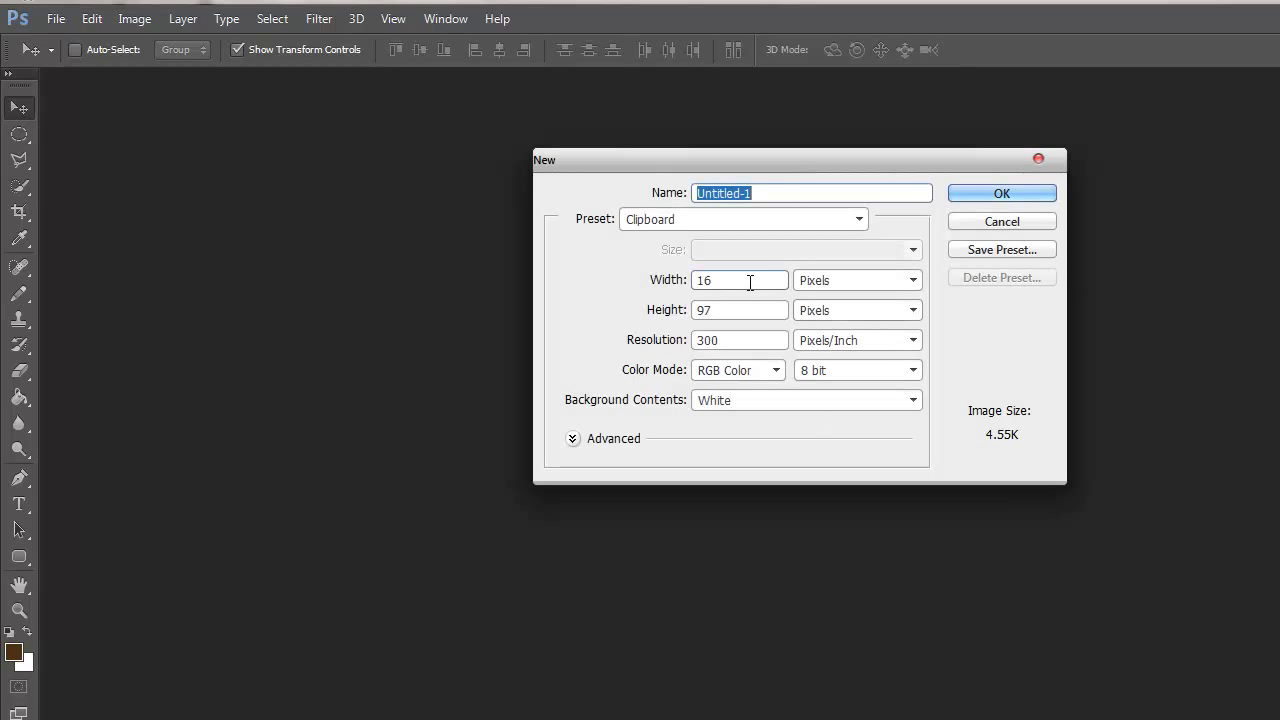
double_click(750, 281)
text(4)
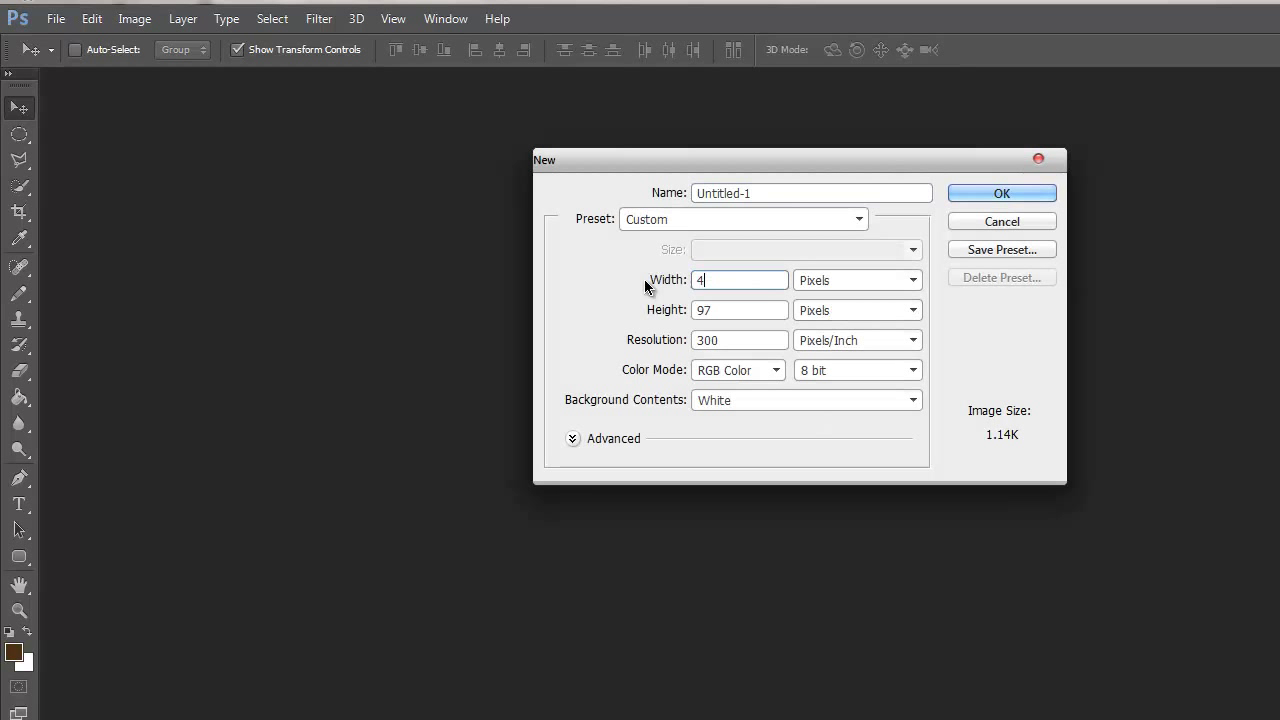
text(00)
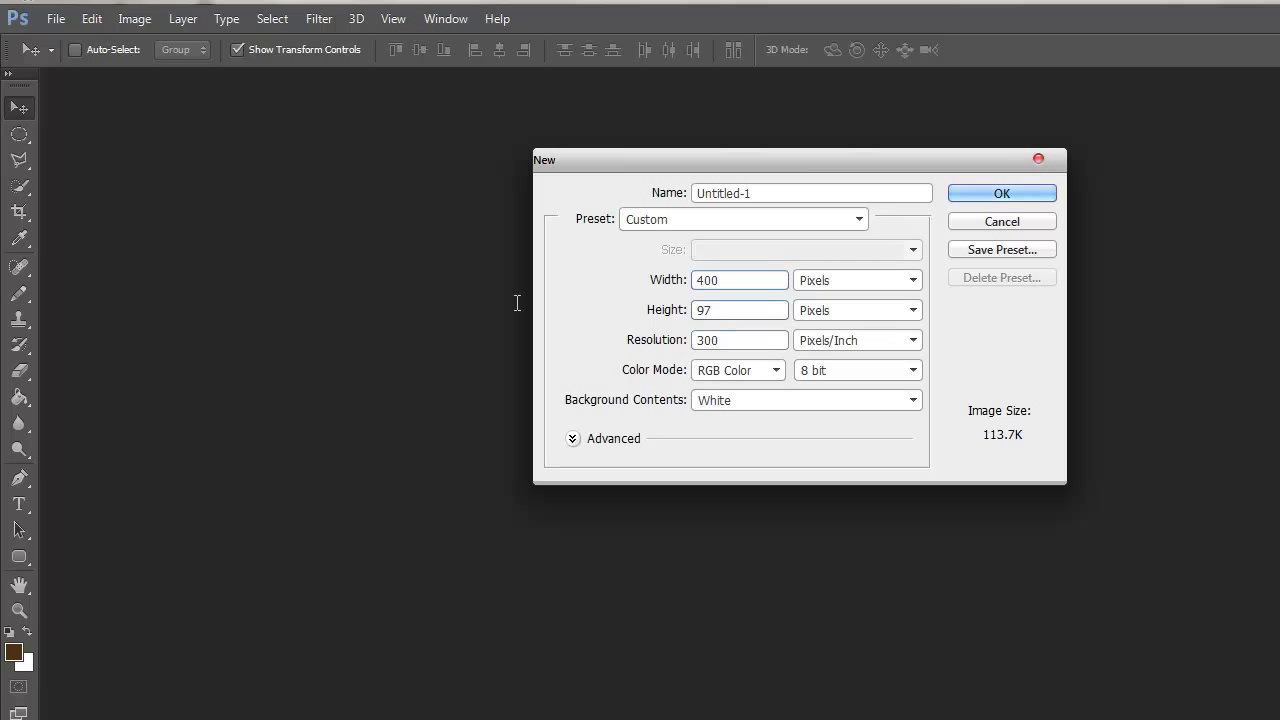
key(Tab)
text(300)
click(1014, 194)
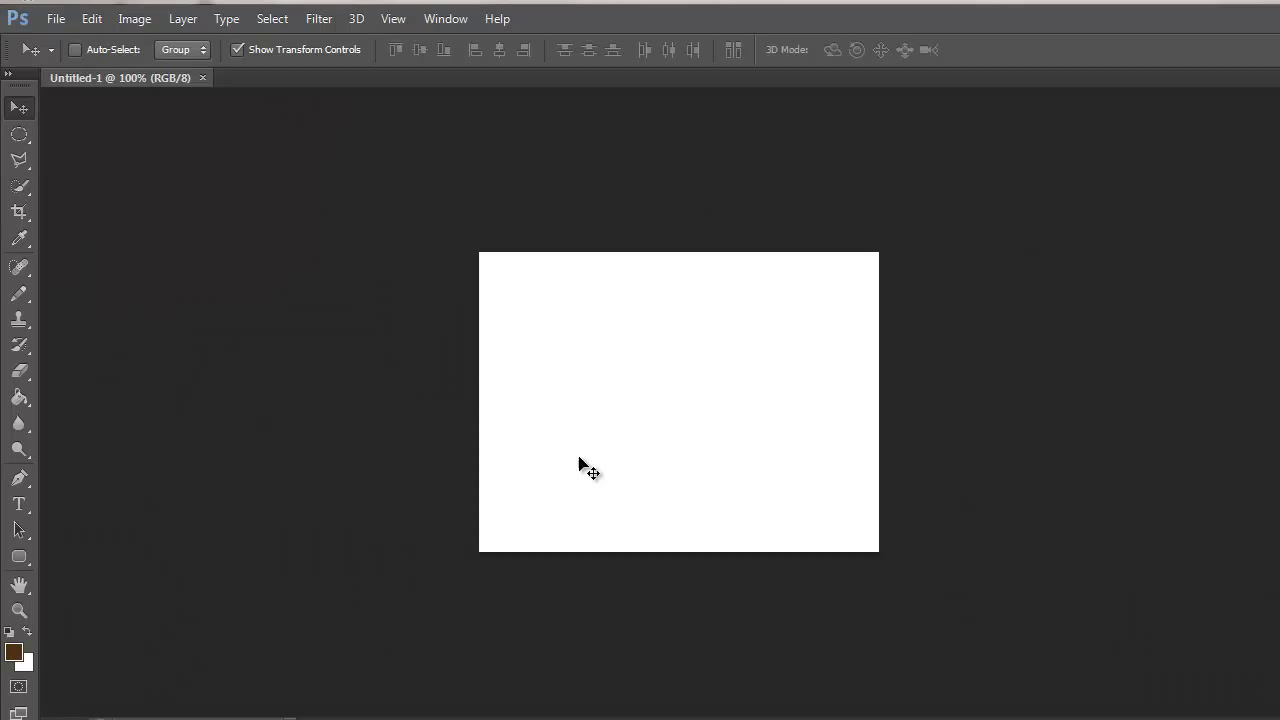
Set the foreground color to bright violet-blue 5908ff and fill the Background layer with it using the Paint Bucket.
click(28, 633)
click(14, 651)
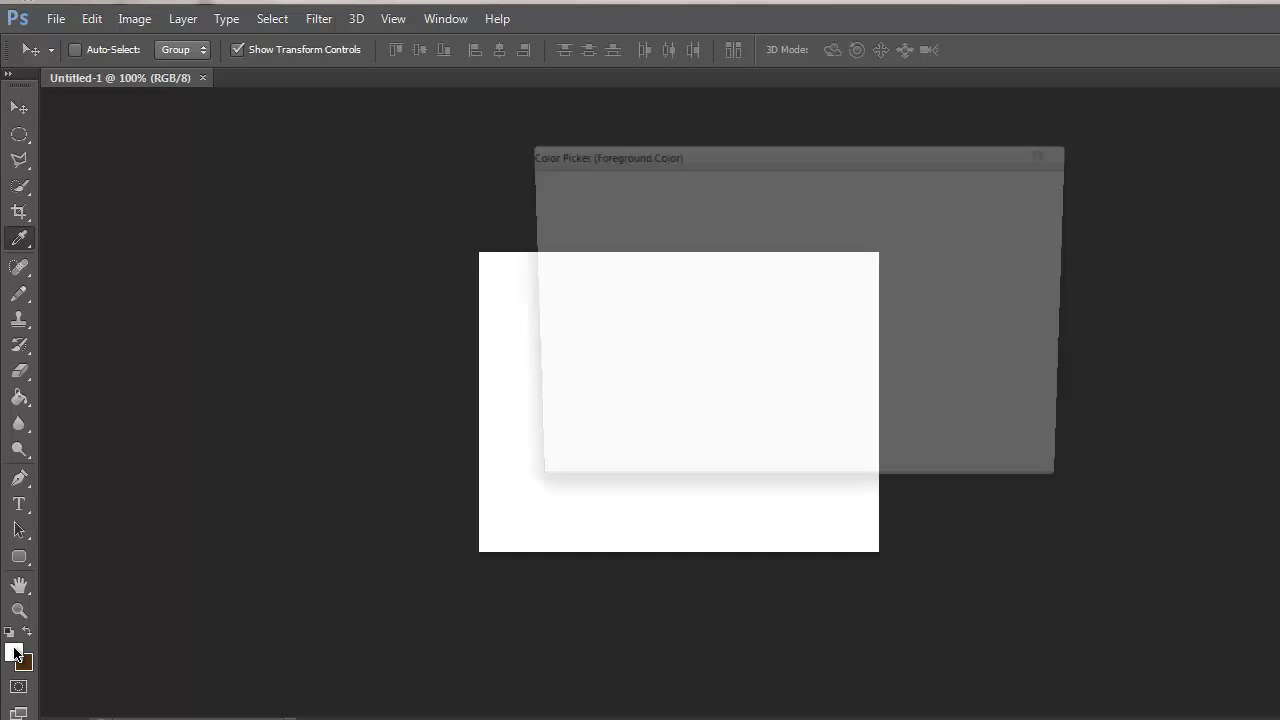
drag(812, 316, 812, 272)
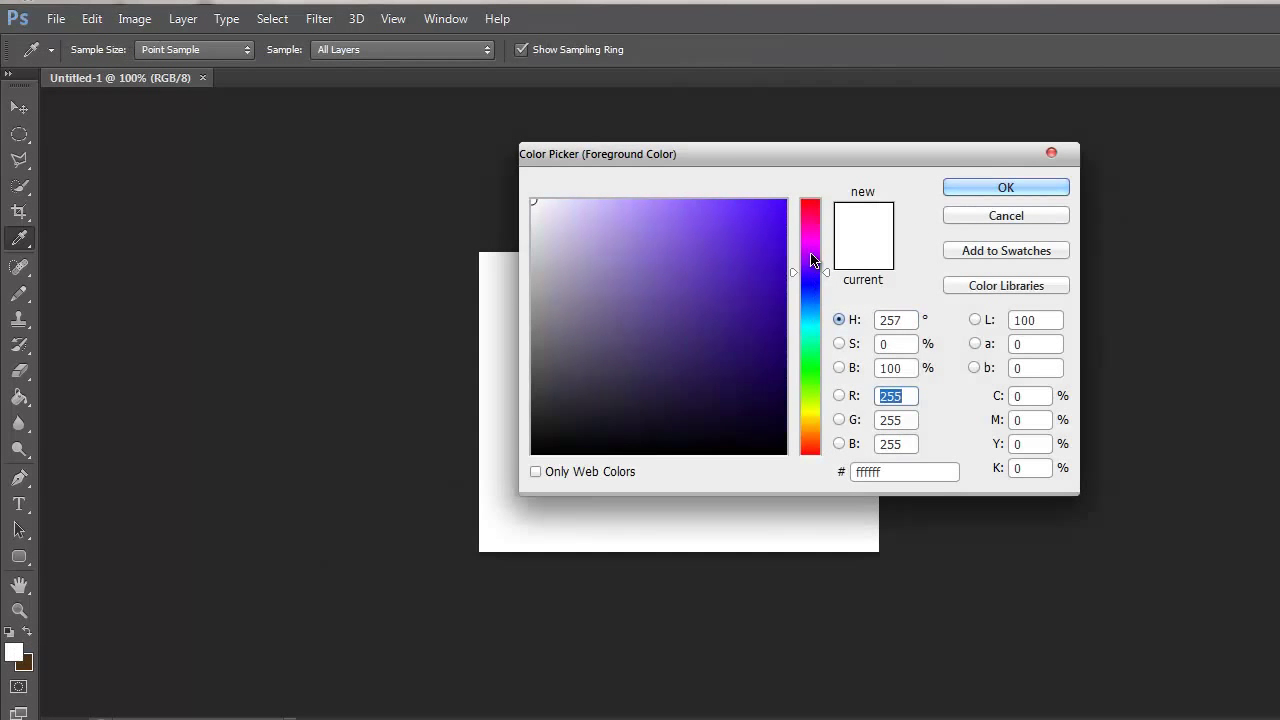
click(779, 199)
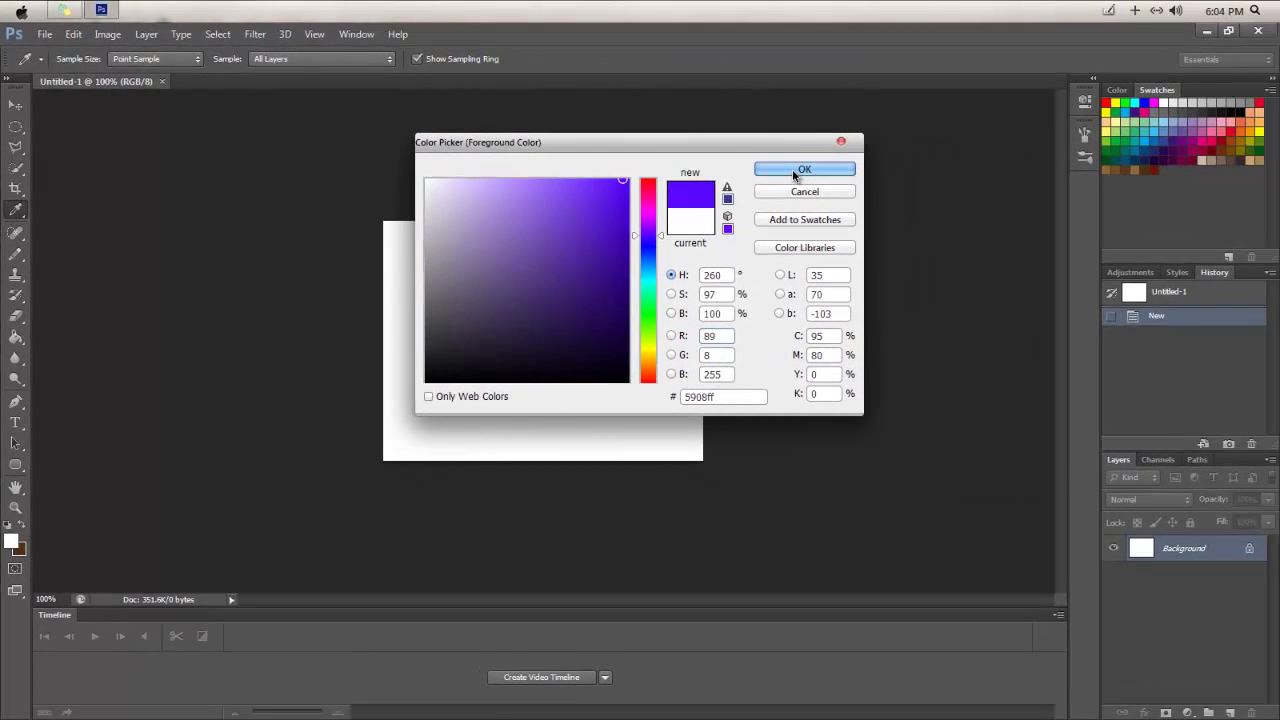
click(952, 182)
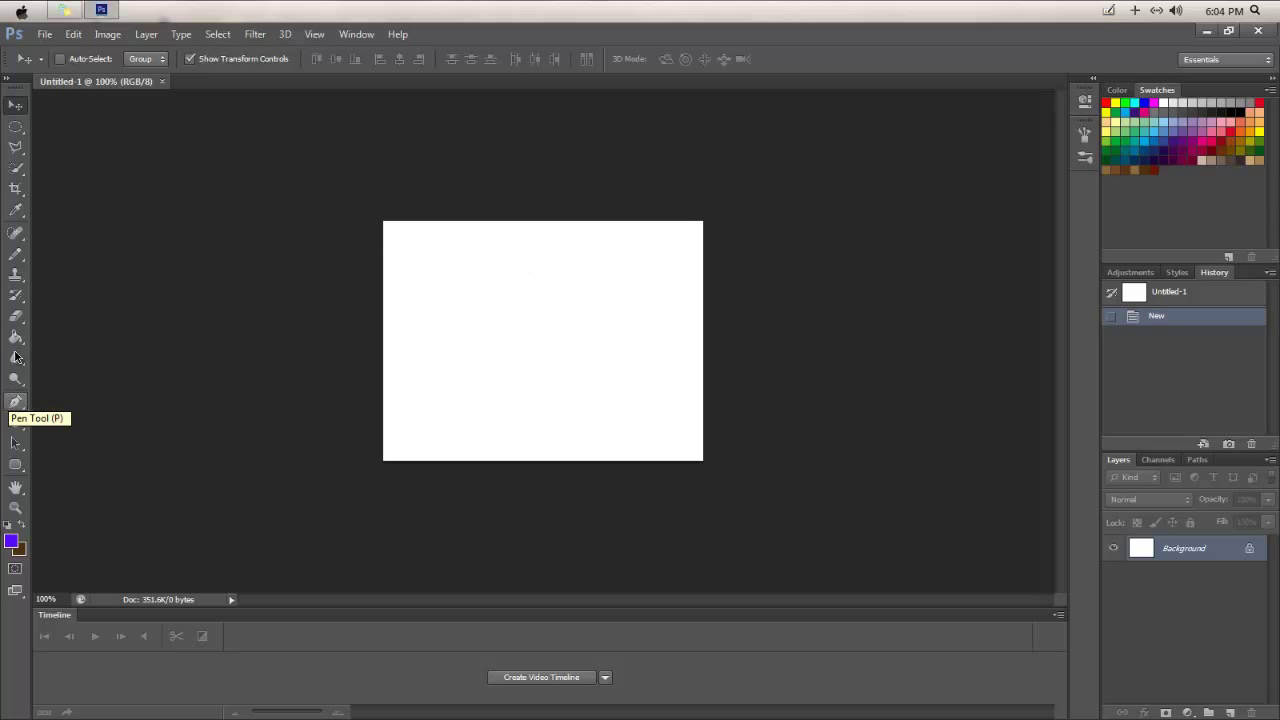
drag(16, 337, 68, 346)
click(463, 332)
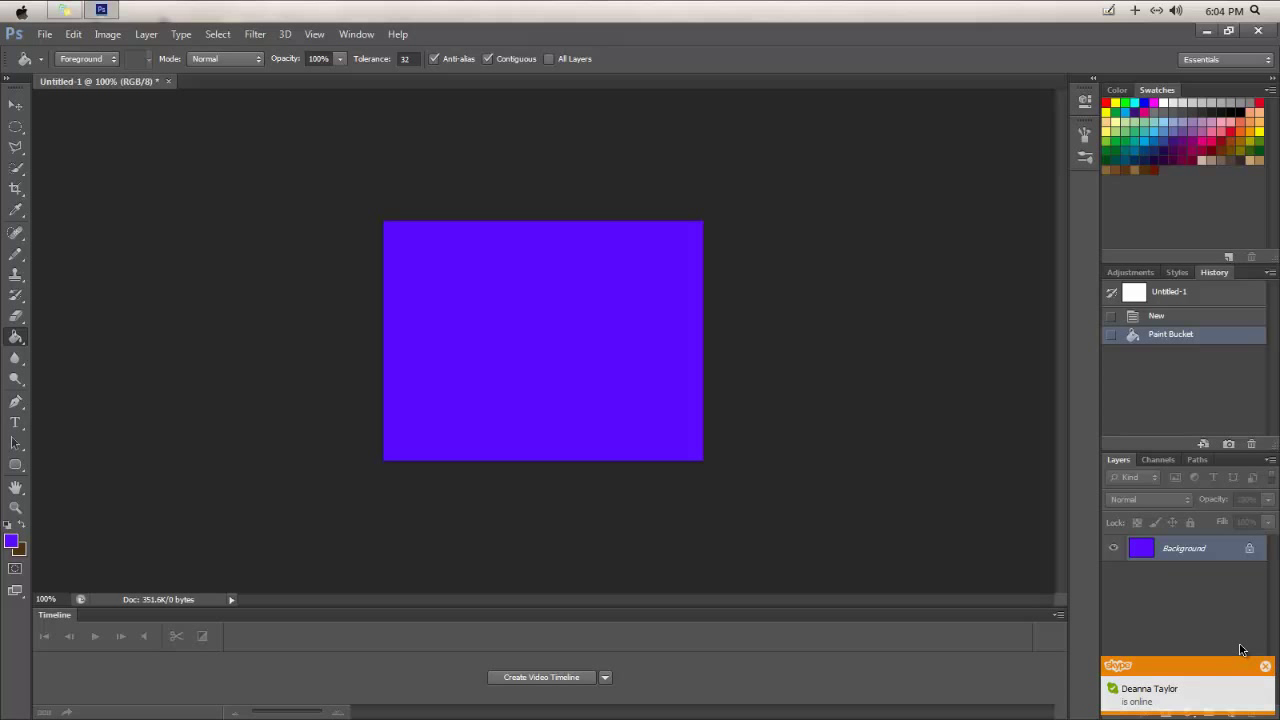
Add a new layer and make a wide rectangular selection centred on the canvas for the ticket body.
click(1230, 712)
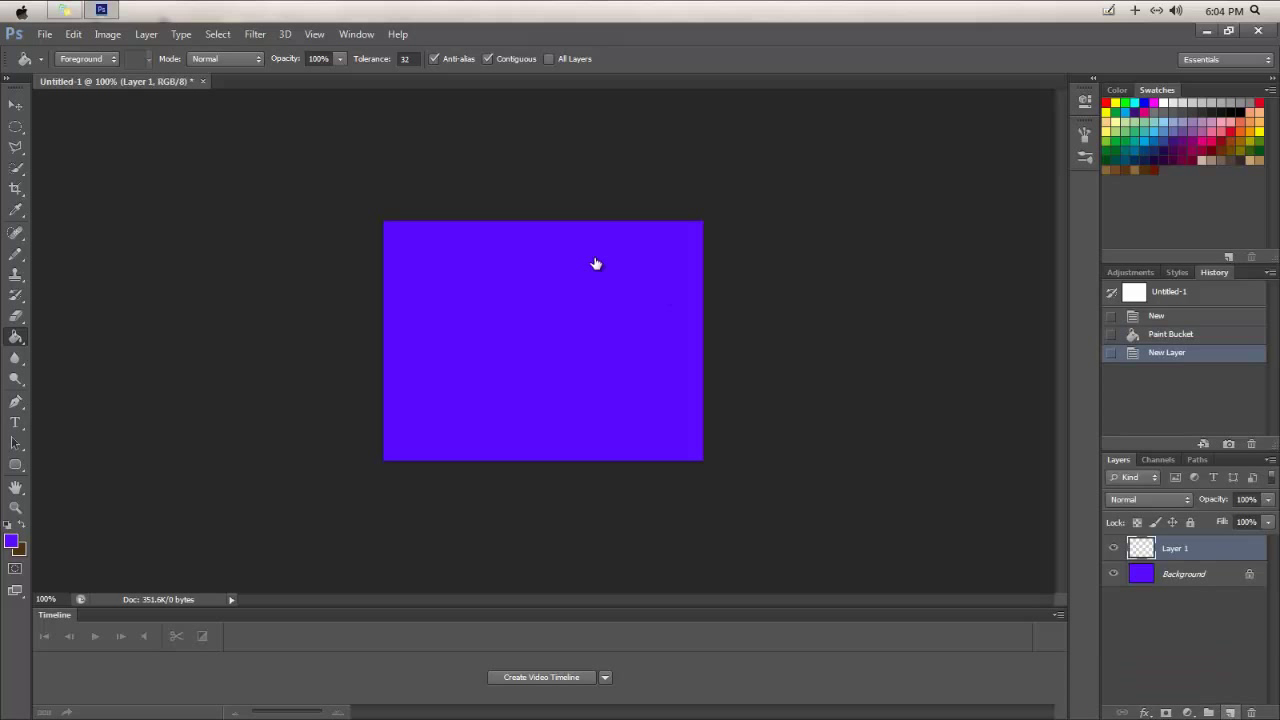
click(16, 129)
drag(16, 129, 100, 124)
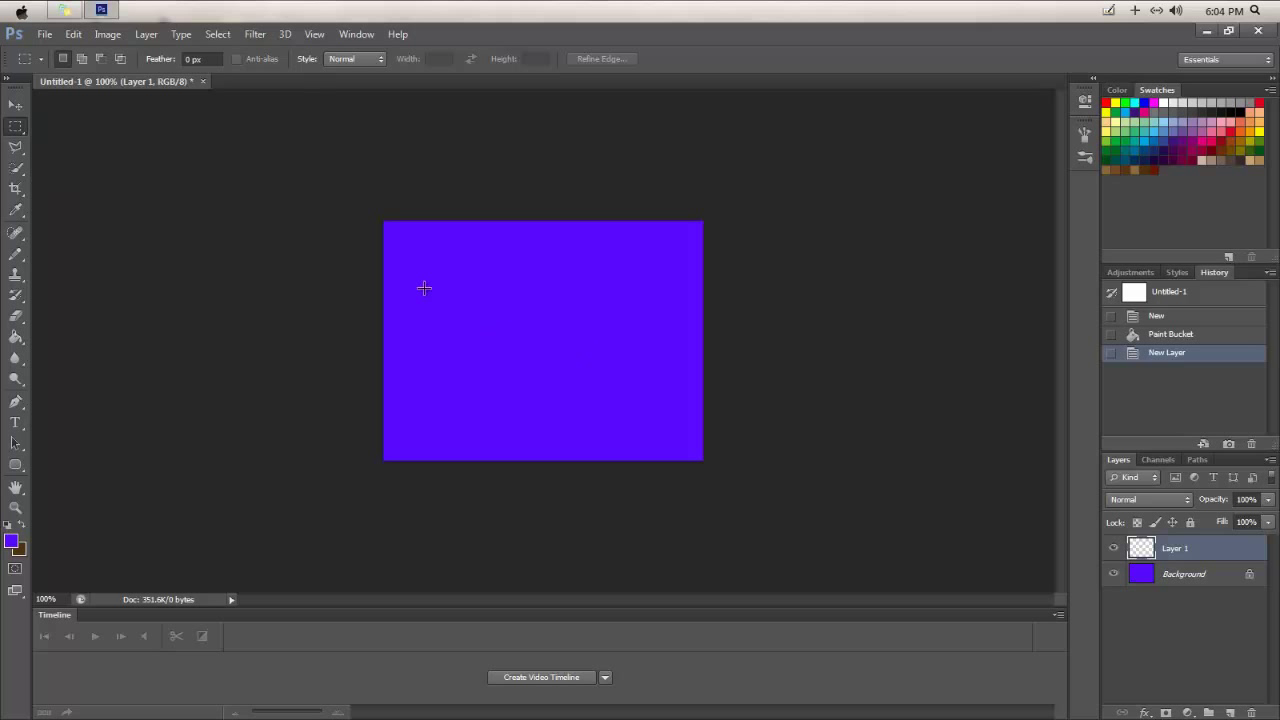
drag(424, 288, 665, 401)
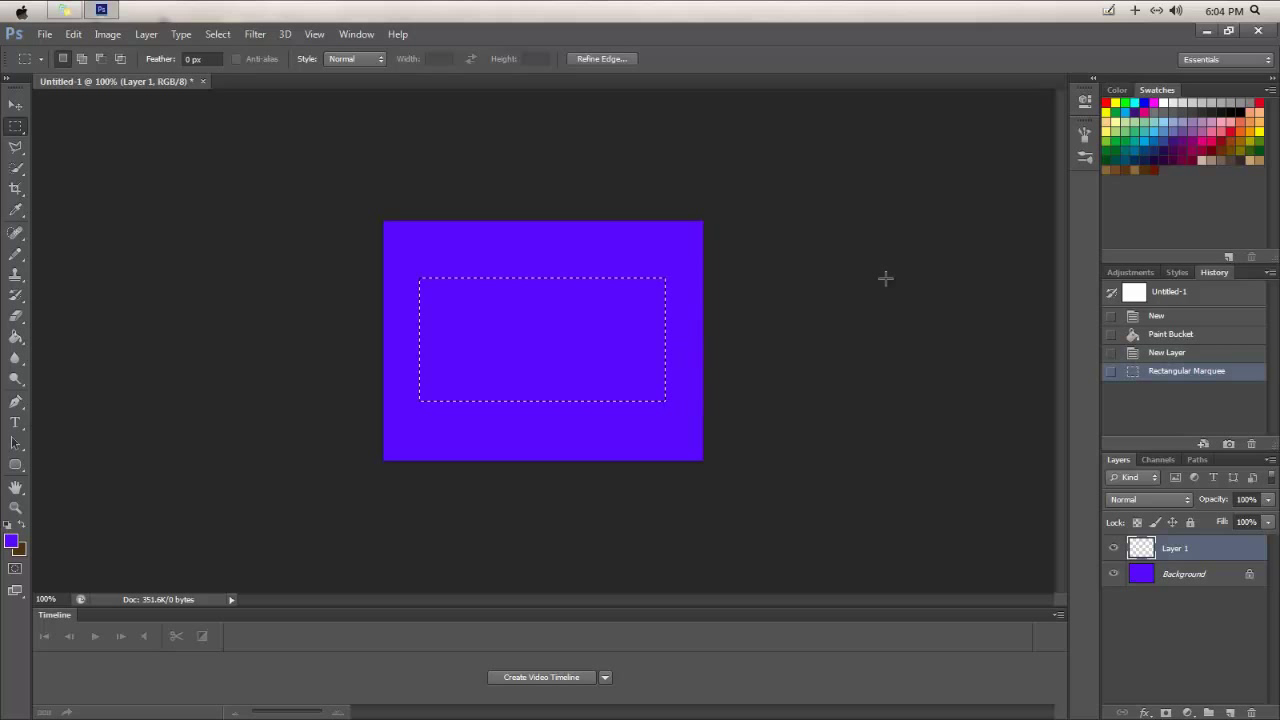
Fill the rectangular selection with a linear gradient running downward from dd9800 to a97200.
click(18, 322)
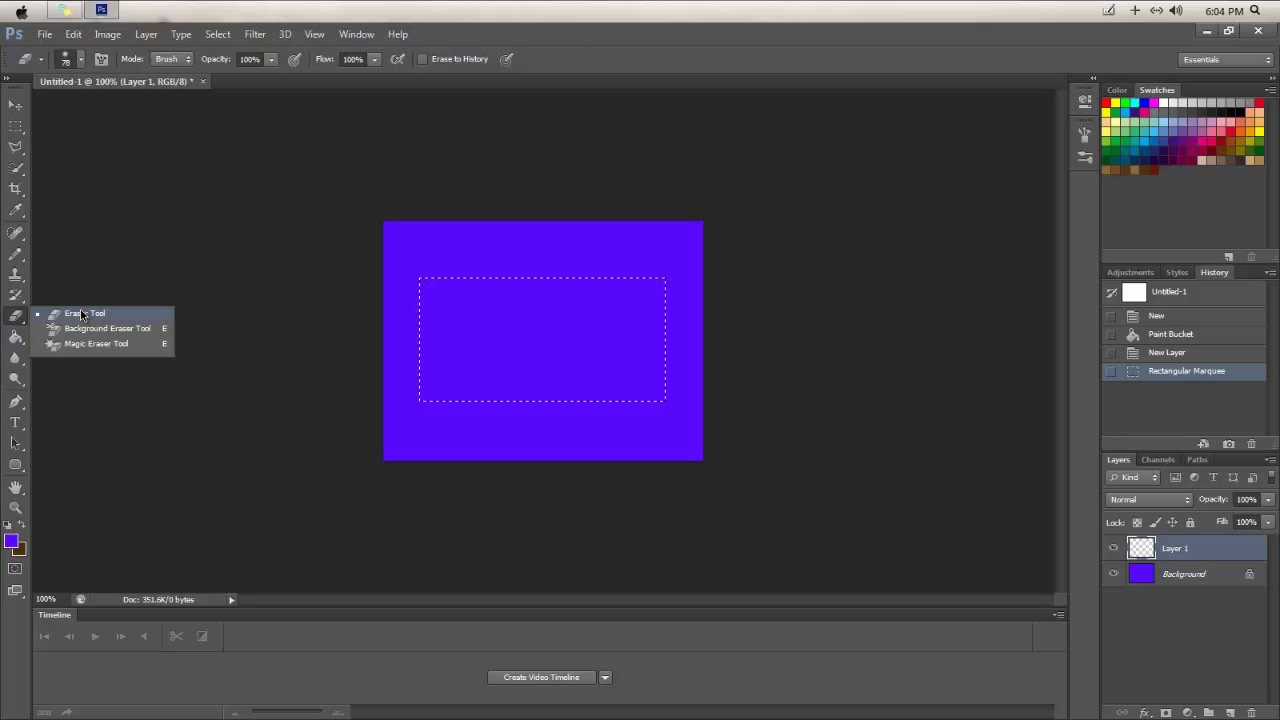
mouse_move(16, 337)
mouse_down()
mouse_move(90, 350)
mouse_move(86, 334)
mouse_up()
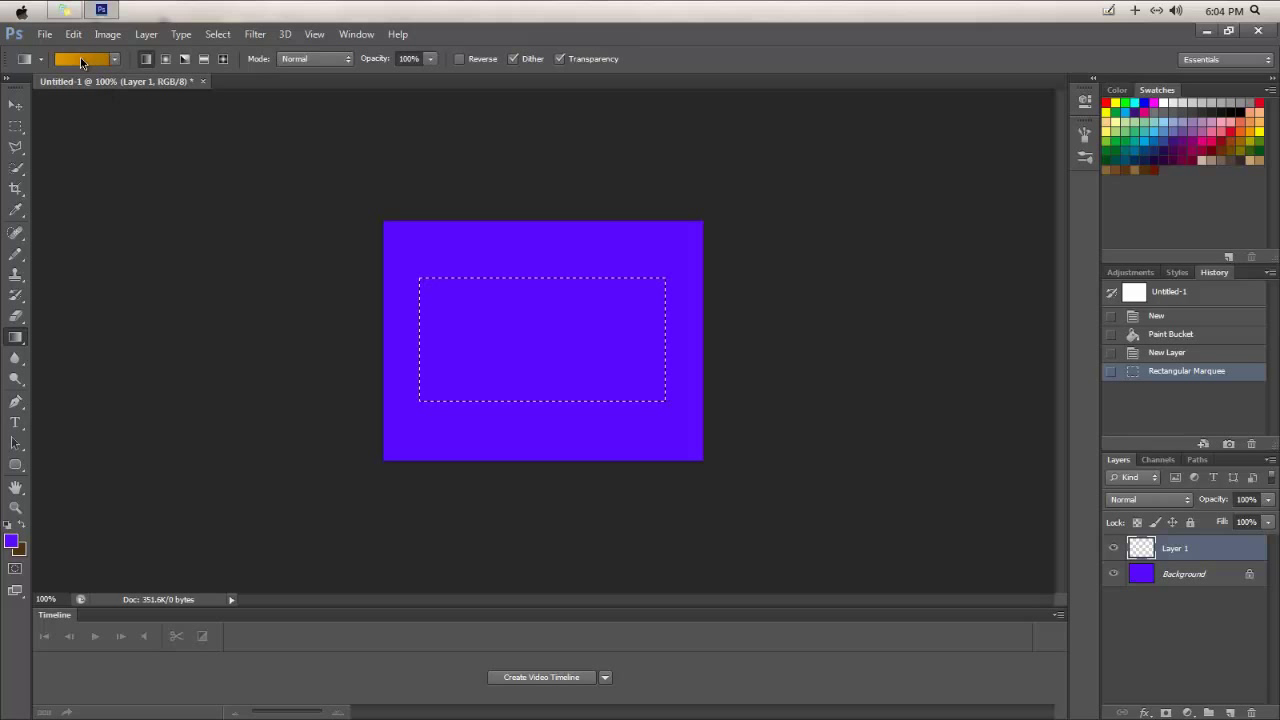
click(80, 57)
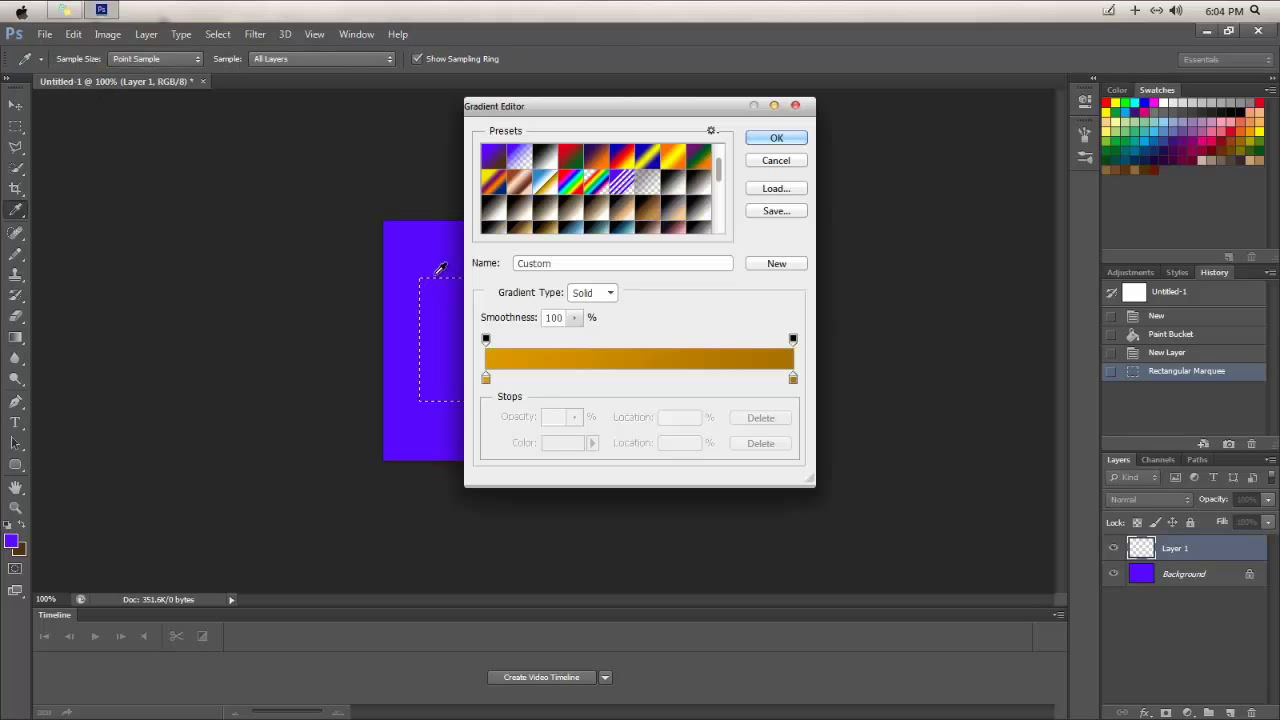
click(486, 380)
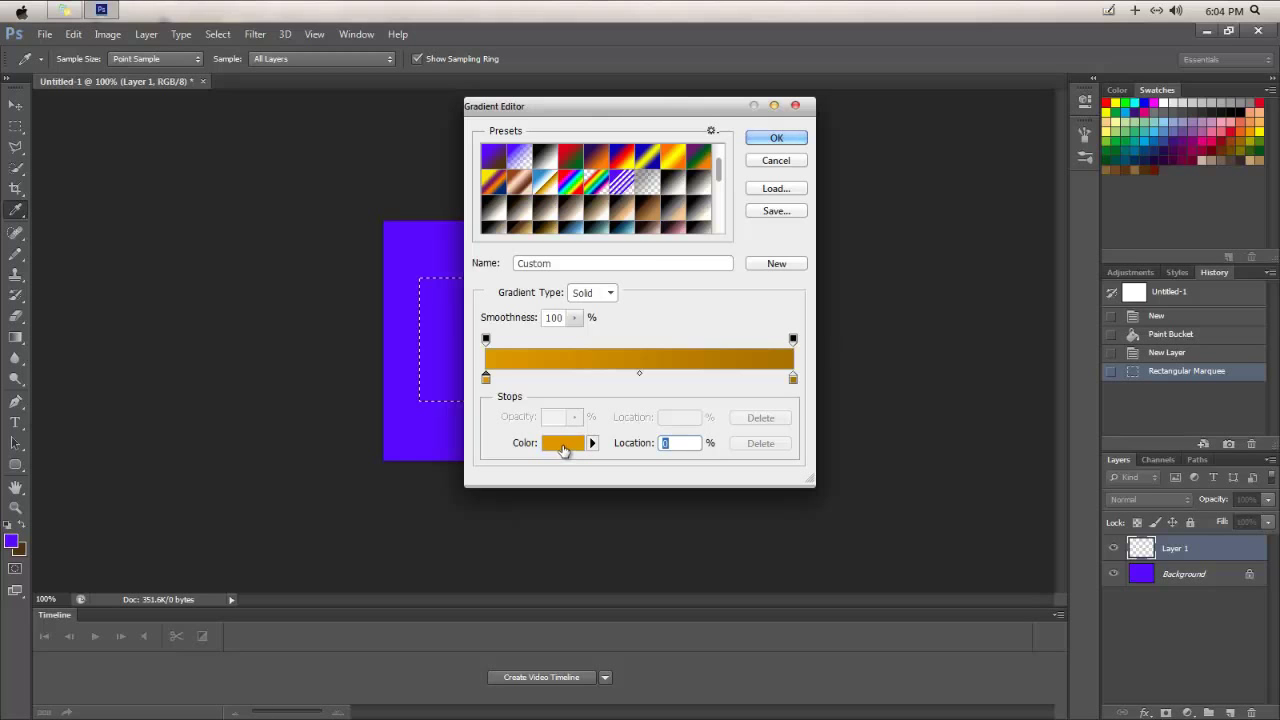
click(563, 447)
double_click(721, 397)
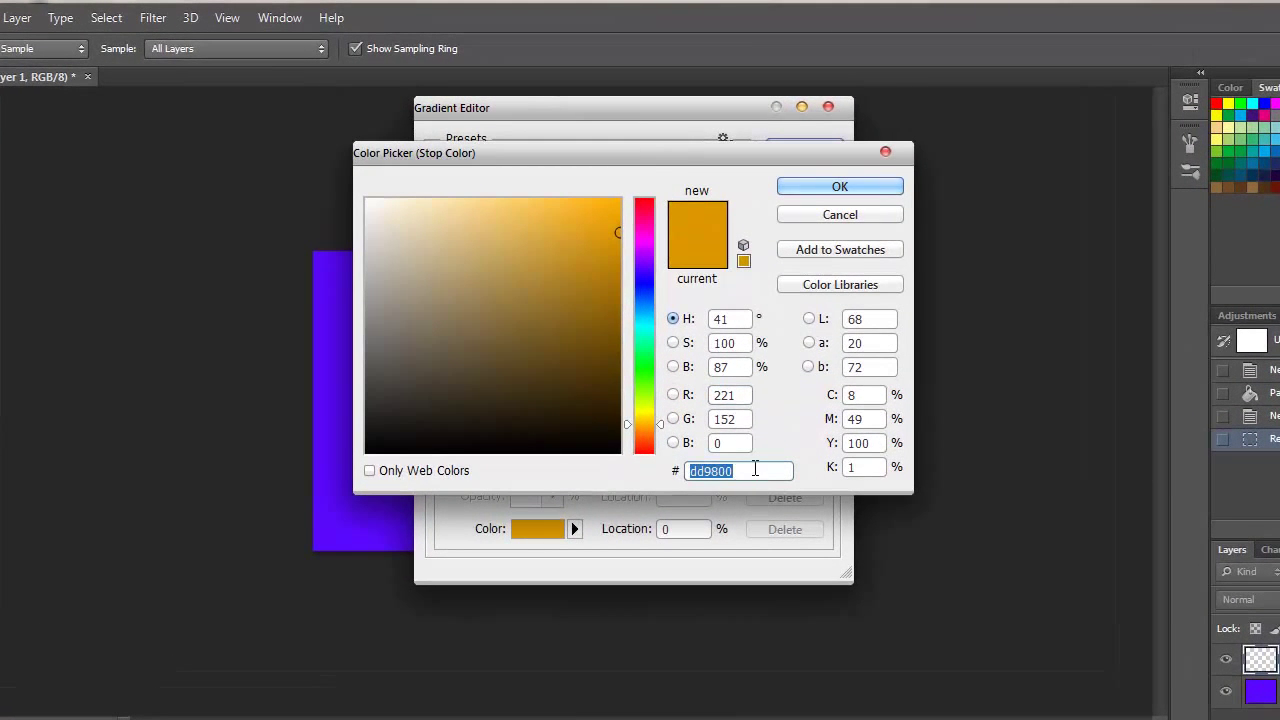
click(826, 187)
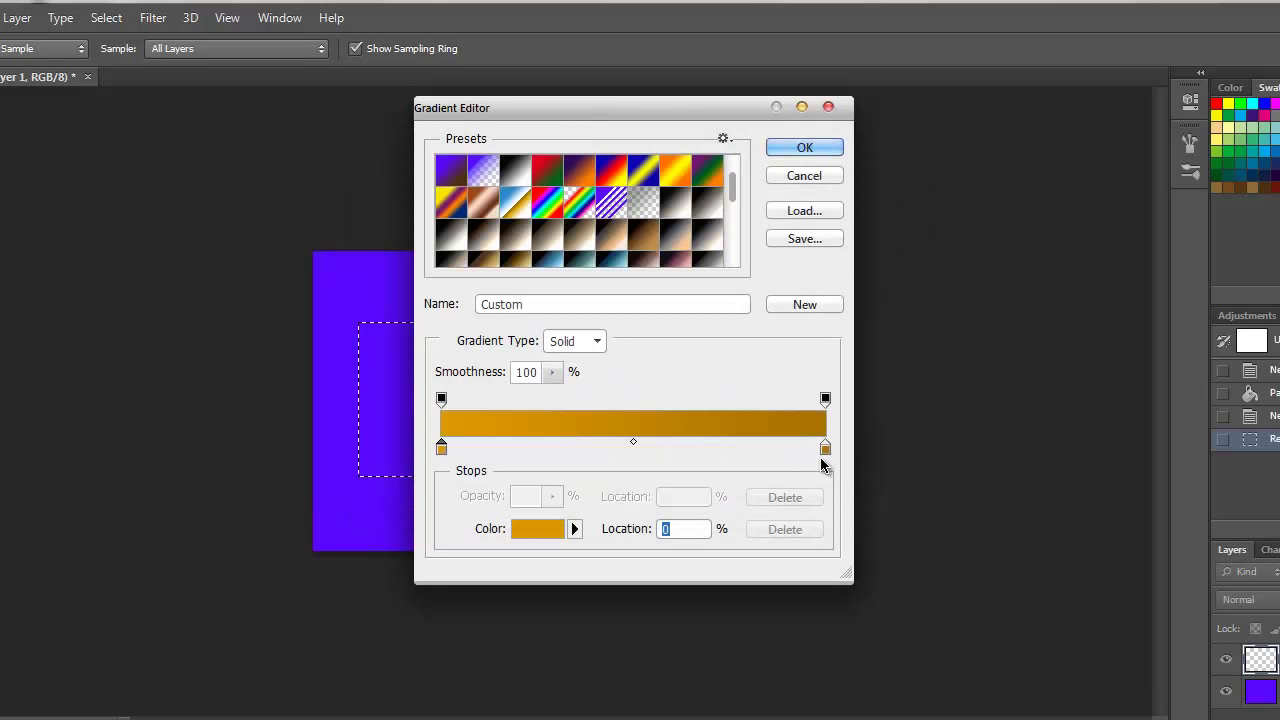
click(825, 448)
click(547, 532)
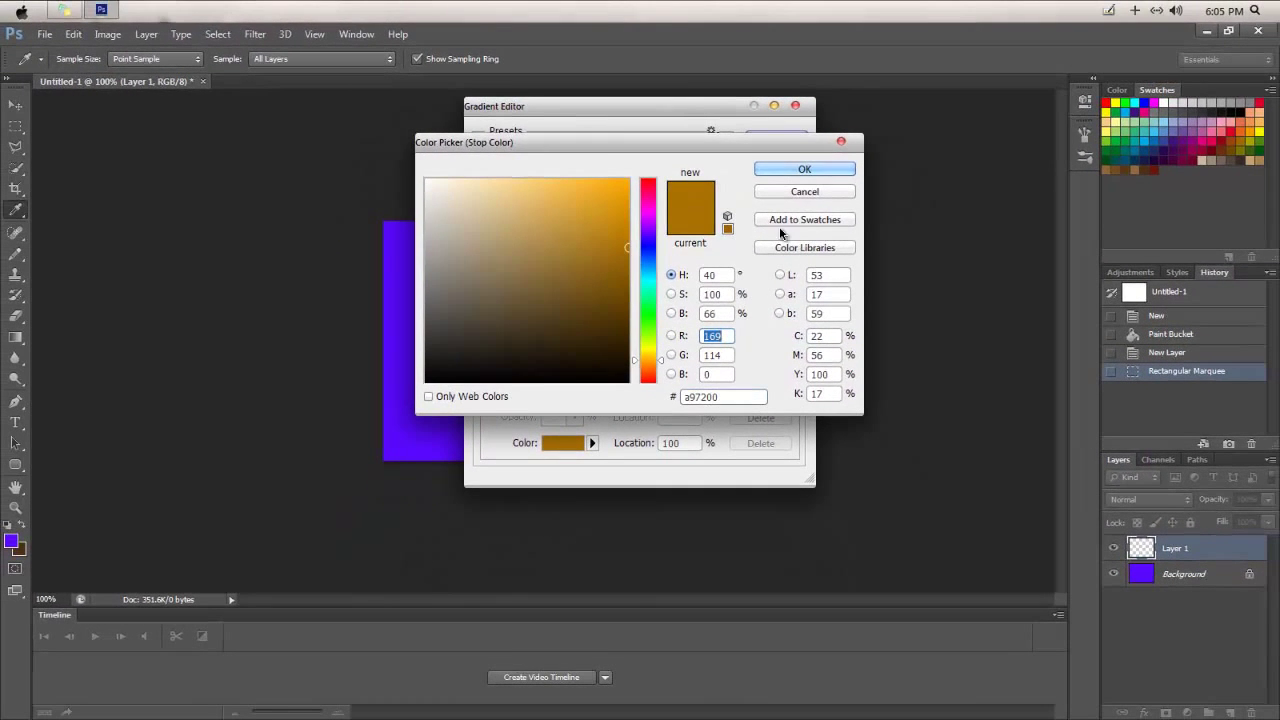
click(802, 176)
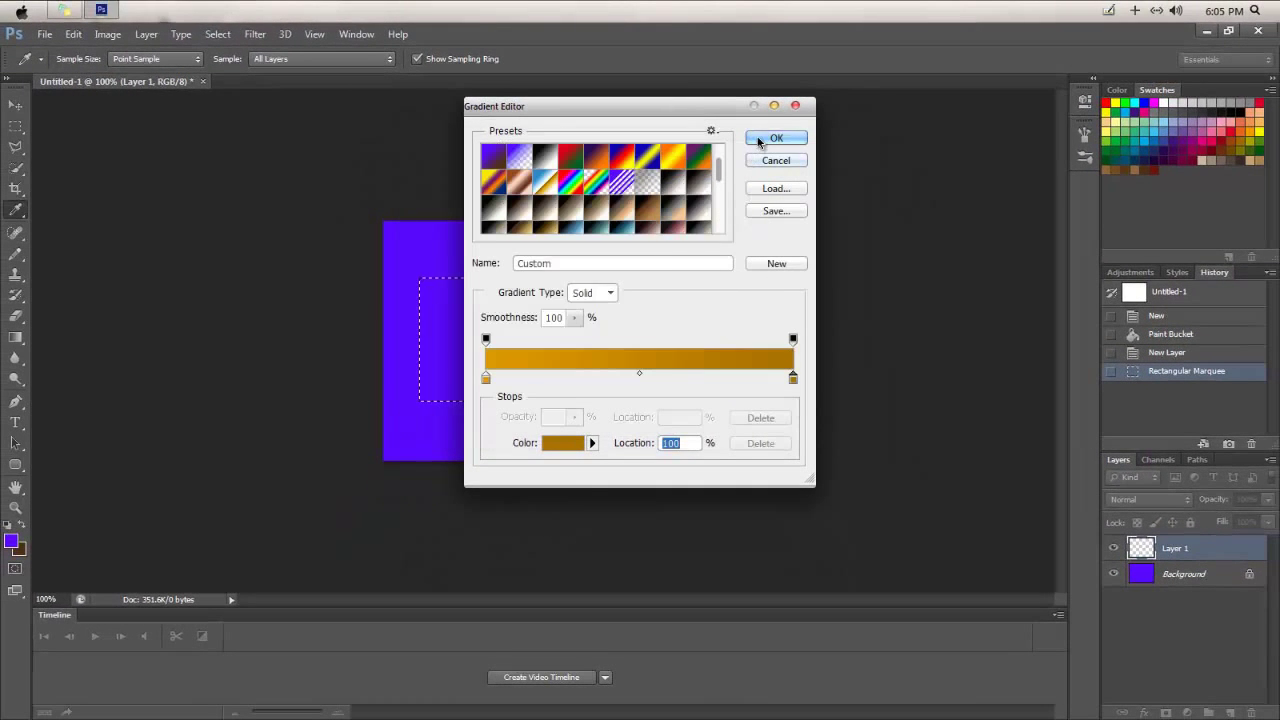
click(765, 137)
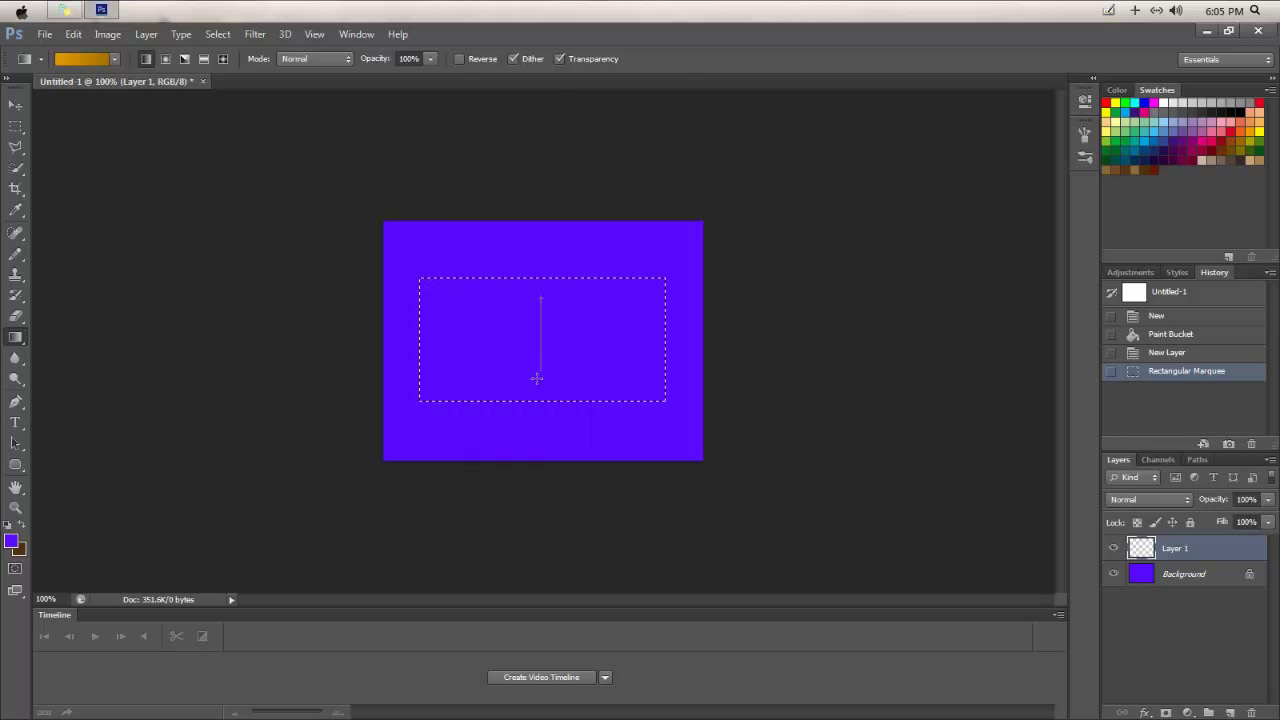
drag(536, 387, 536, 387)
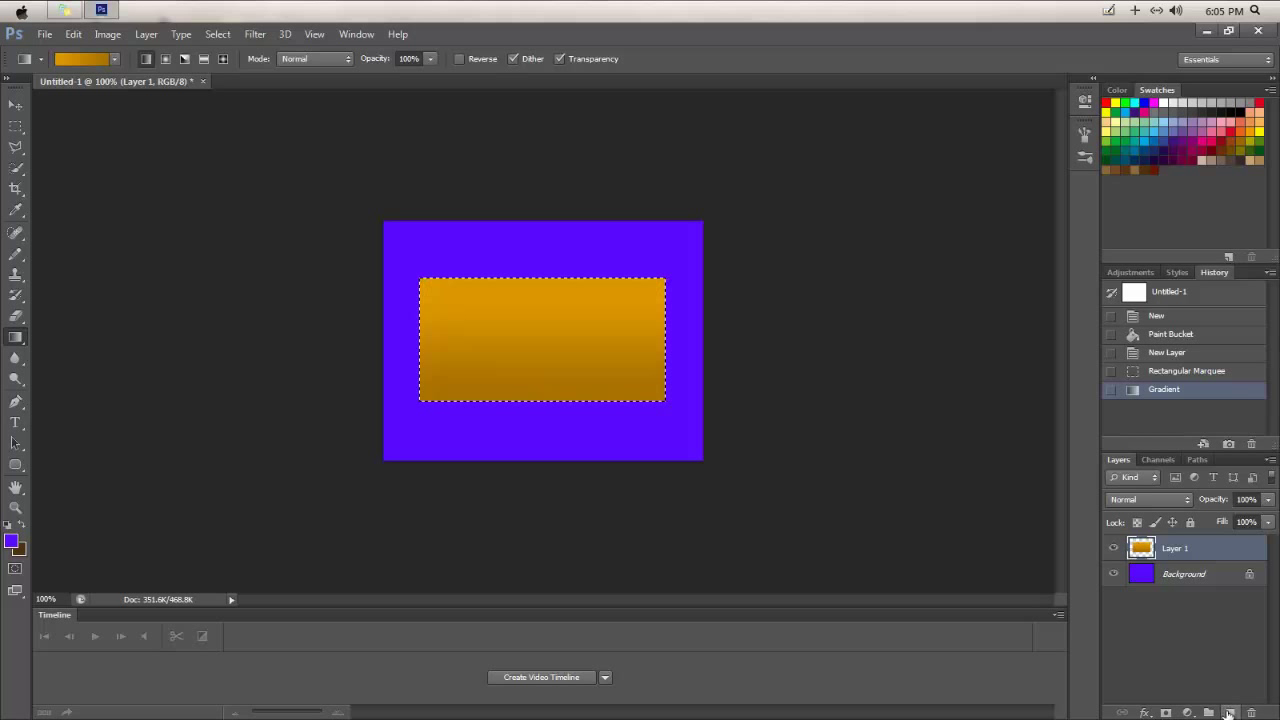
Add another new layer above the gradient rectangle and clear the rectangular selection.
click(1228, 713)
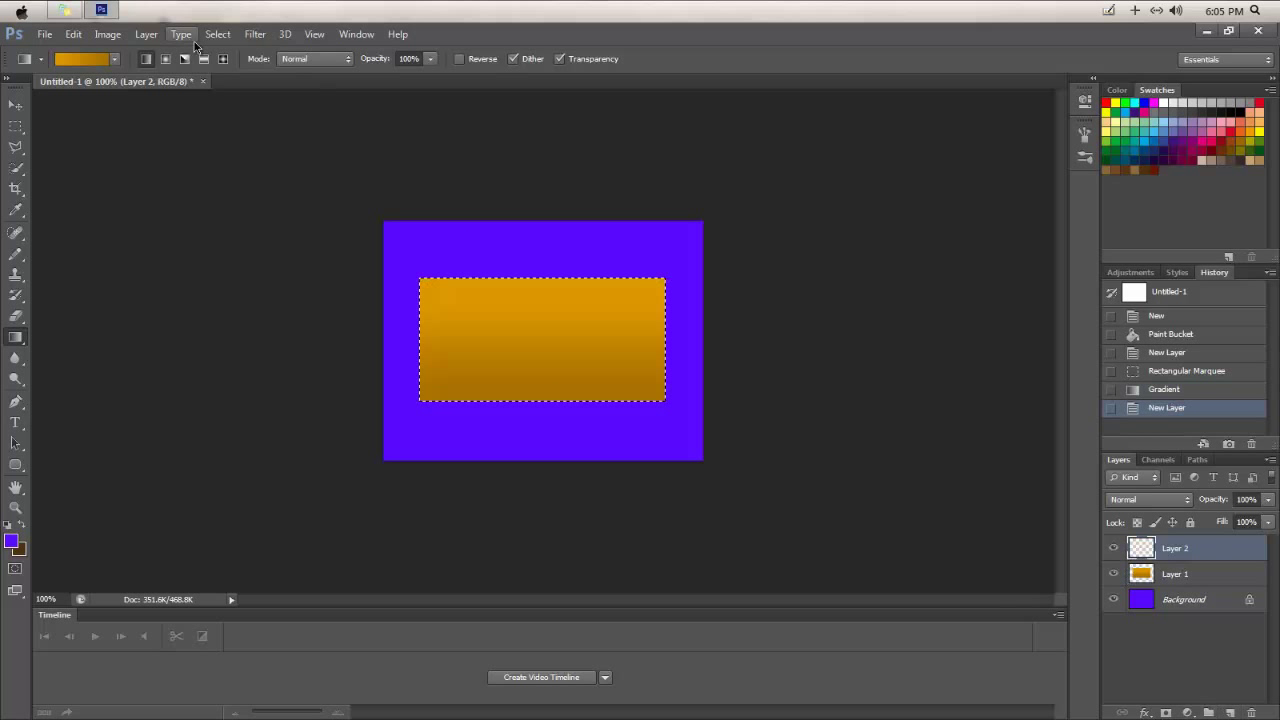
click(216, 34)
click(228, 61)
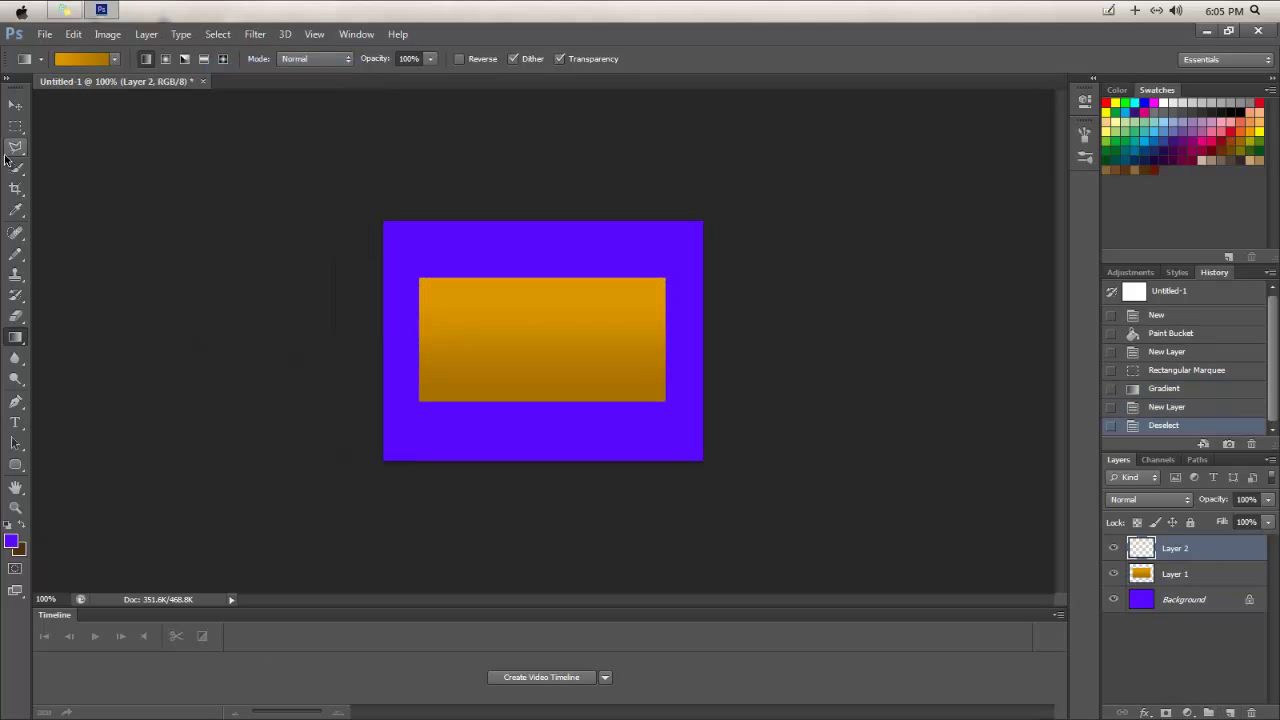
Make a small circular selection with the Elliptical Marquee over the gold rectangle's upper-left corner.
drag(16, 135, 63, 145)
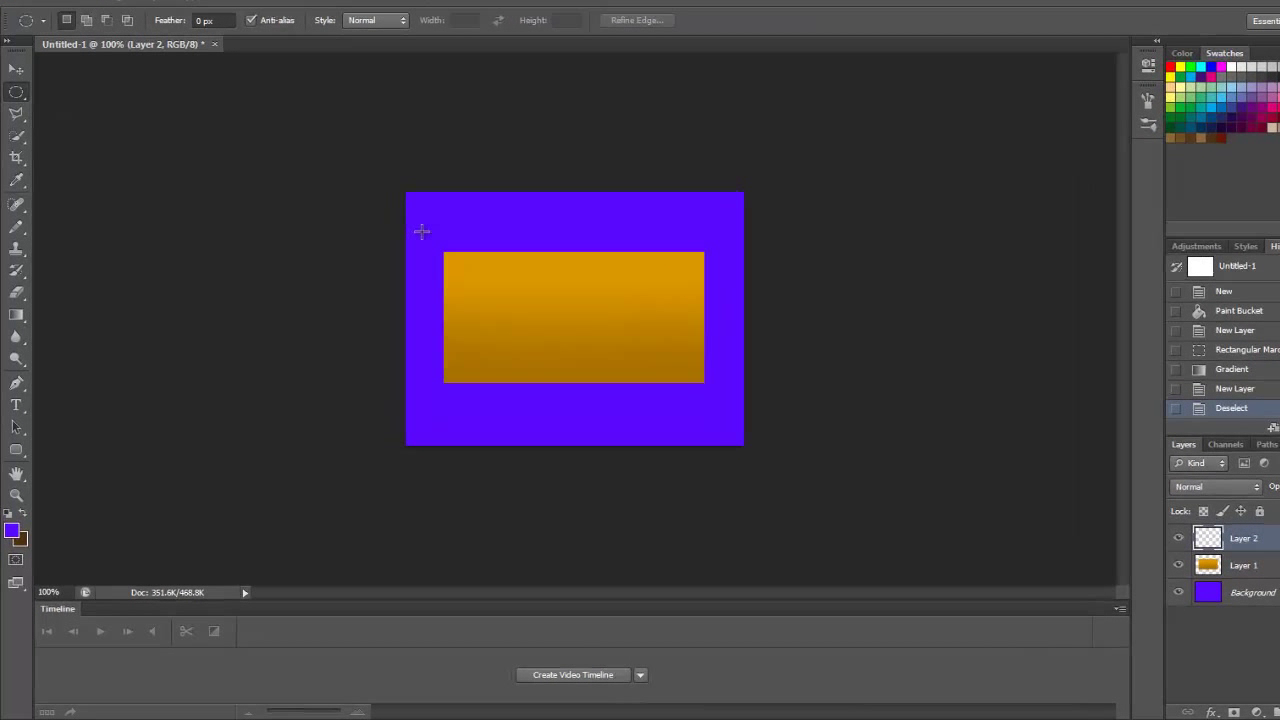
drag(405, 264, 430, 293)
drag(536, 186, 557, 202)
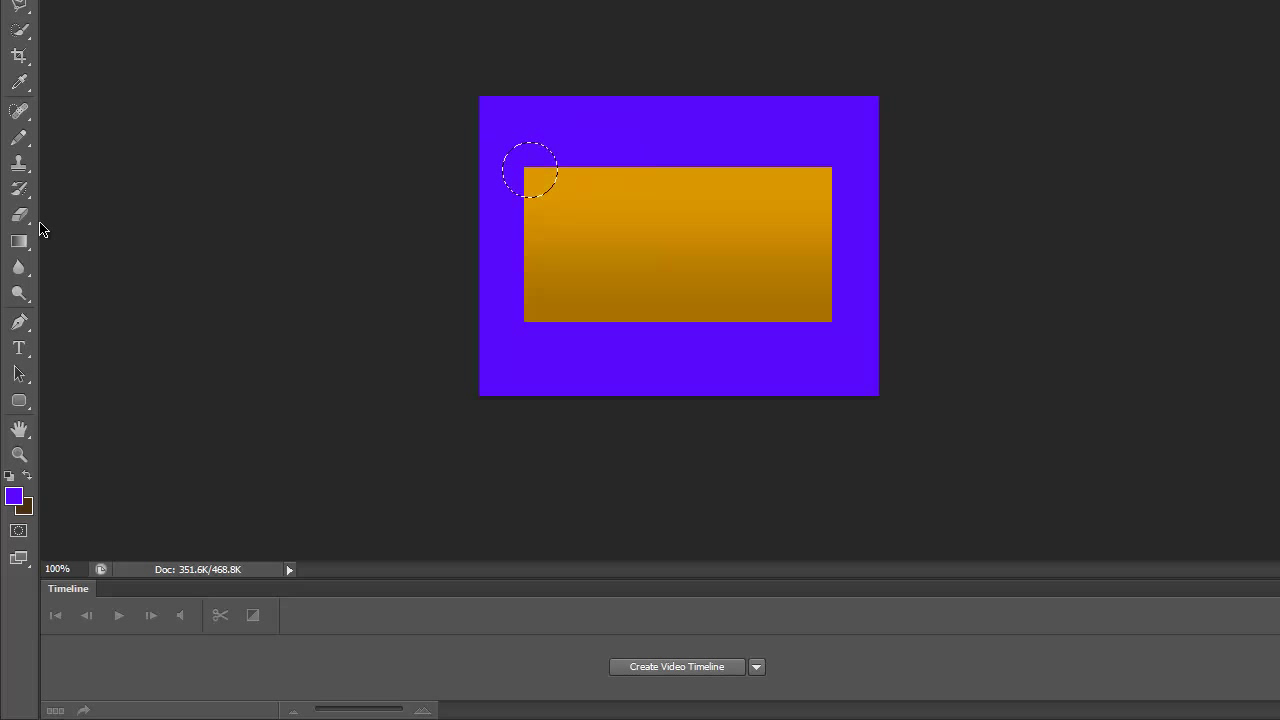
Reset the foreground and background colors to default and fill the circular selection with black using the Paint Bucket.
click(10, 477)
click(27, 477)
click(27, 477)
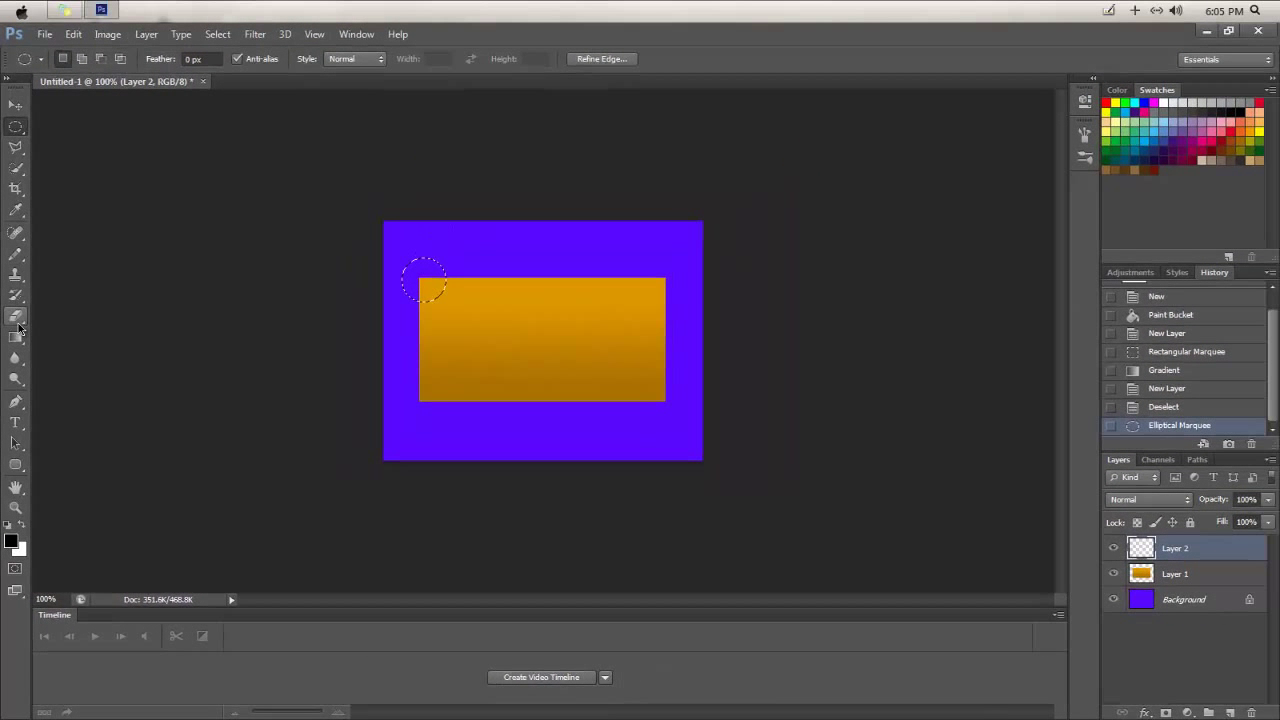
click(17, 289)
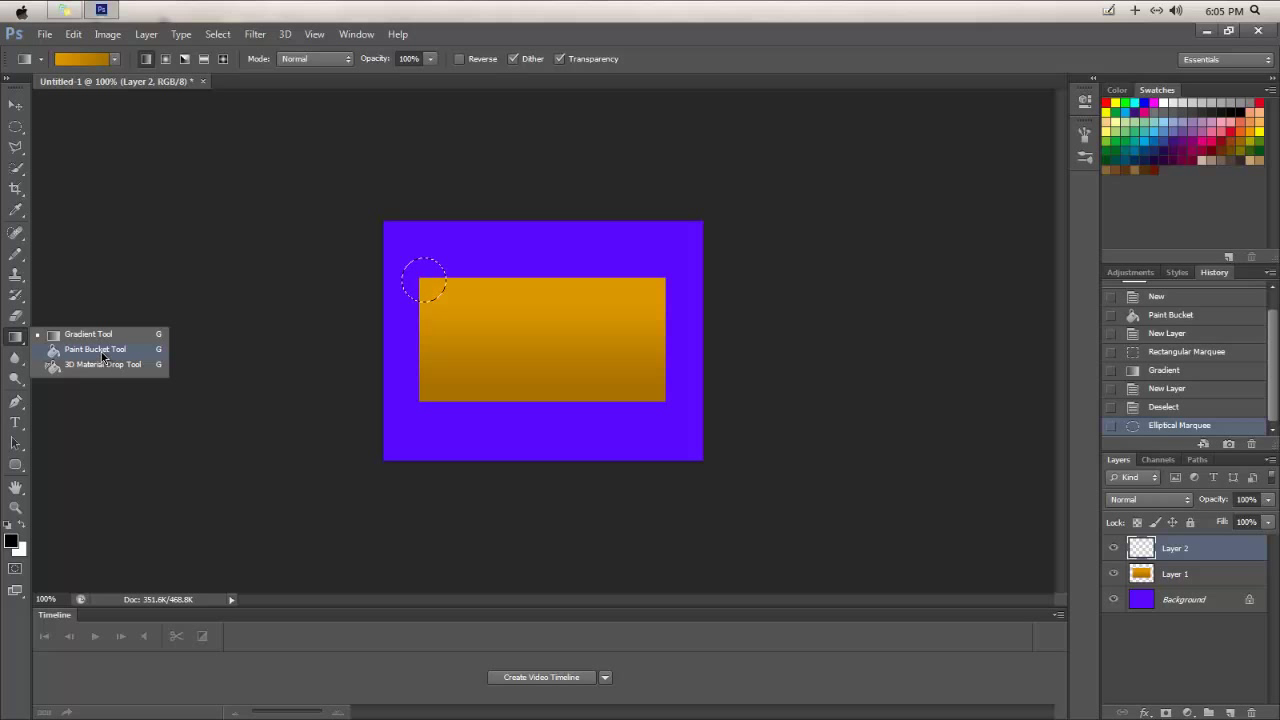
click(102, 350)
click(426, 285)
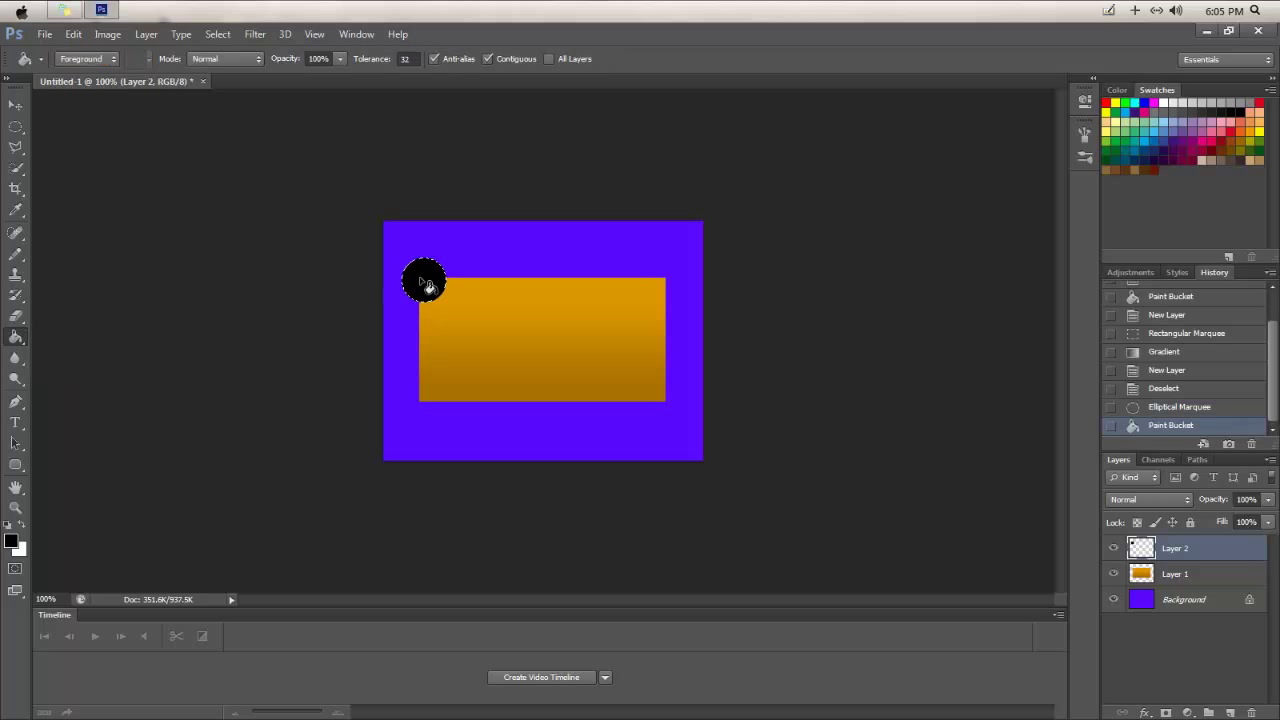
Clear the circular selection and duplicate the layer holding the black circle.
click(217, 34)
click(262, 67)
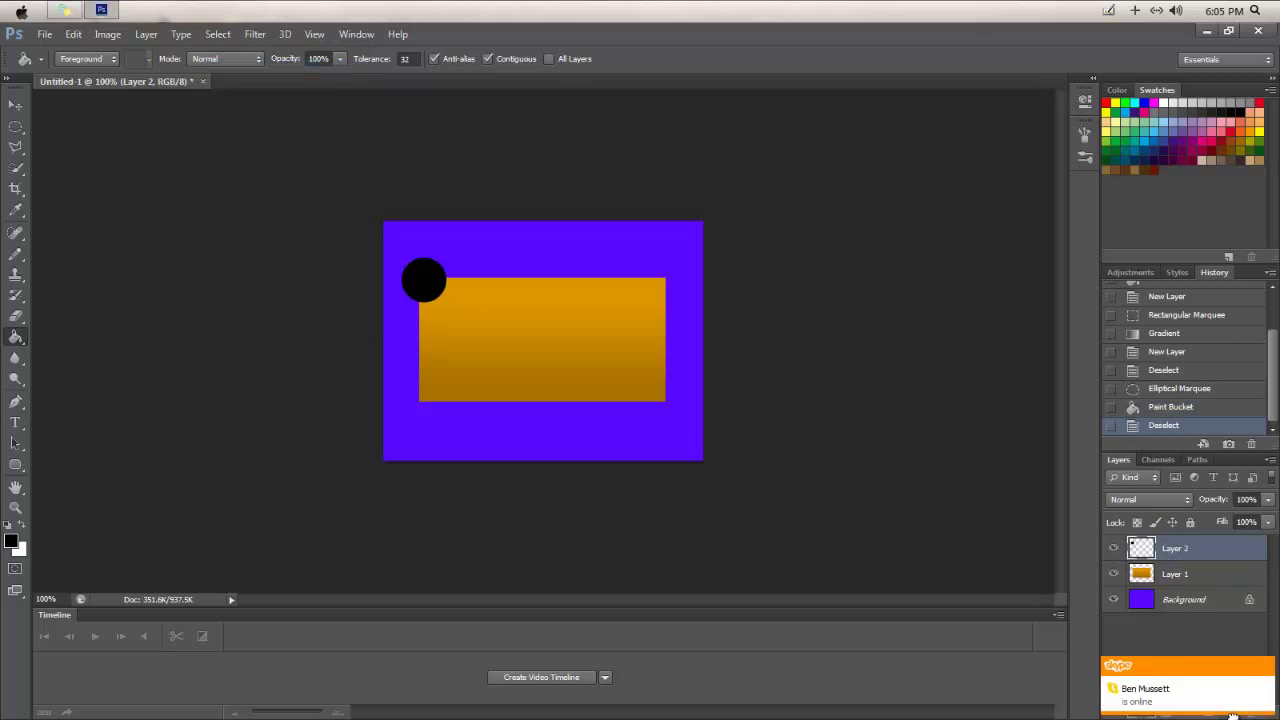
key(ctrl+j)
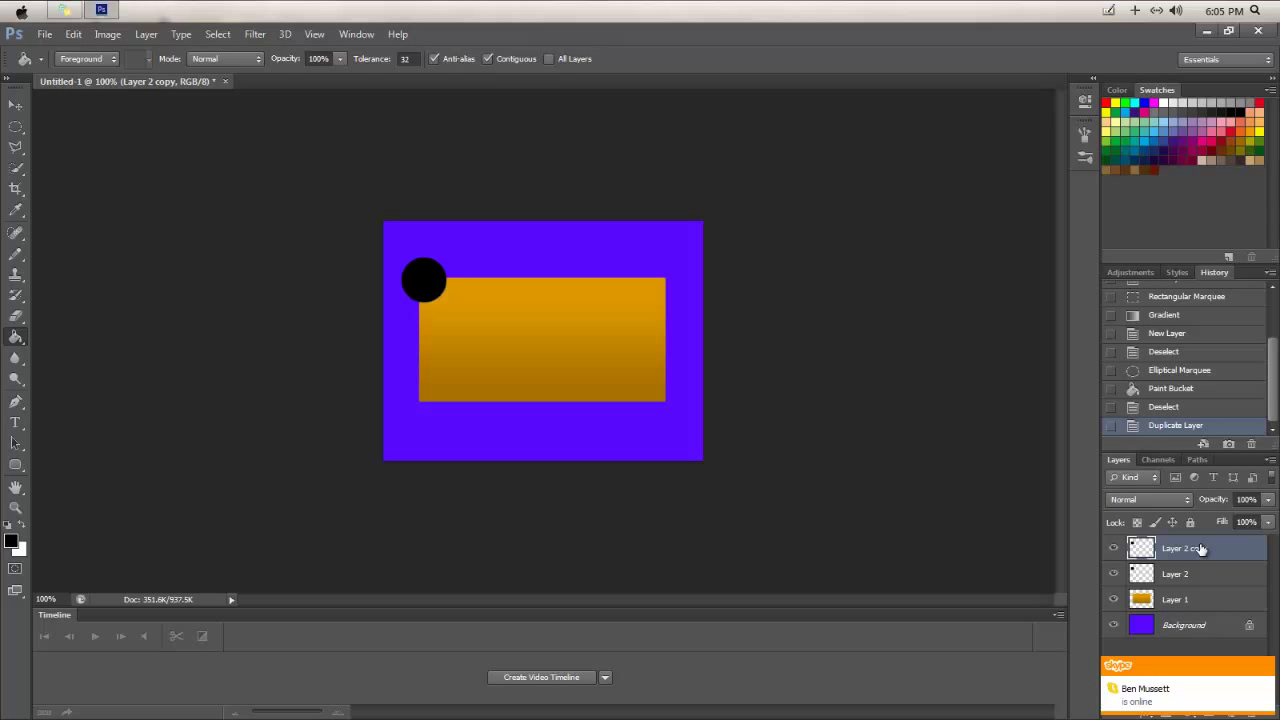
Duplicate the black circle layer two more times, keeping the suggested layer names.
right_click(1201, 548)
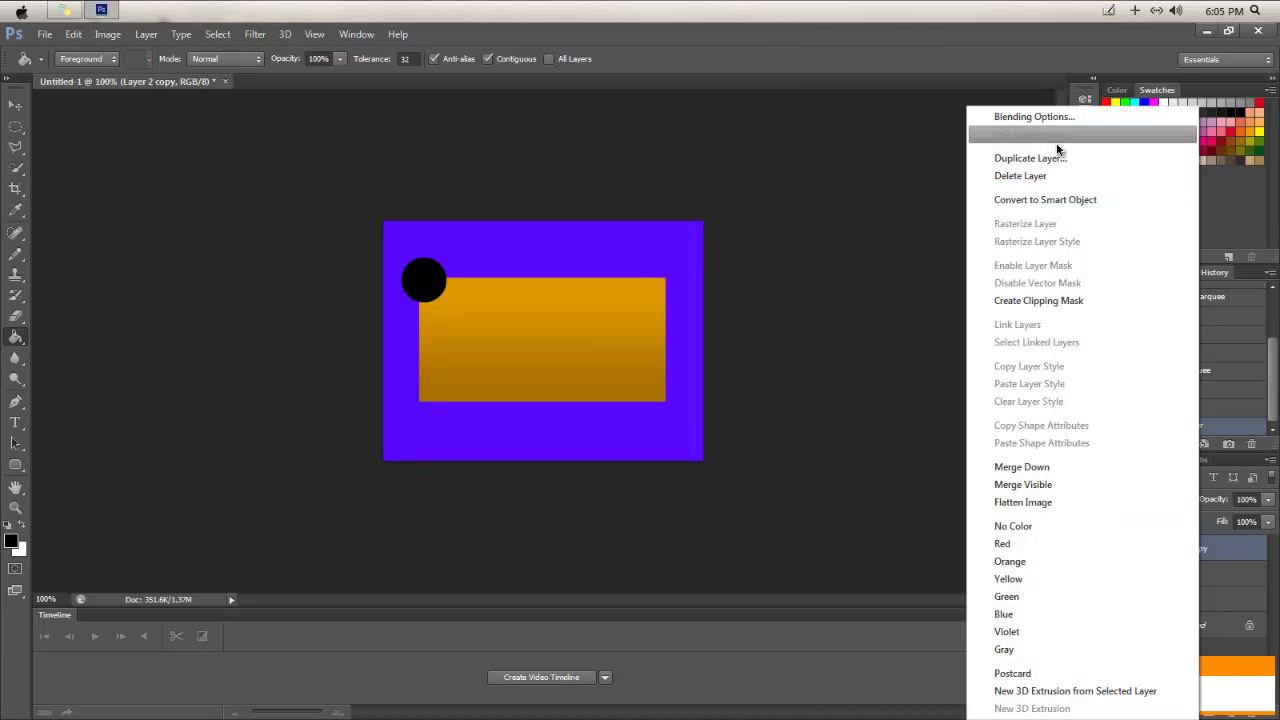
click(1055, 158)
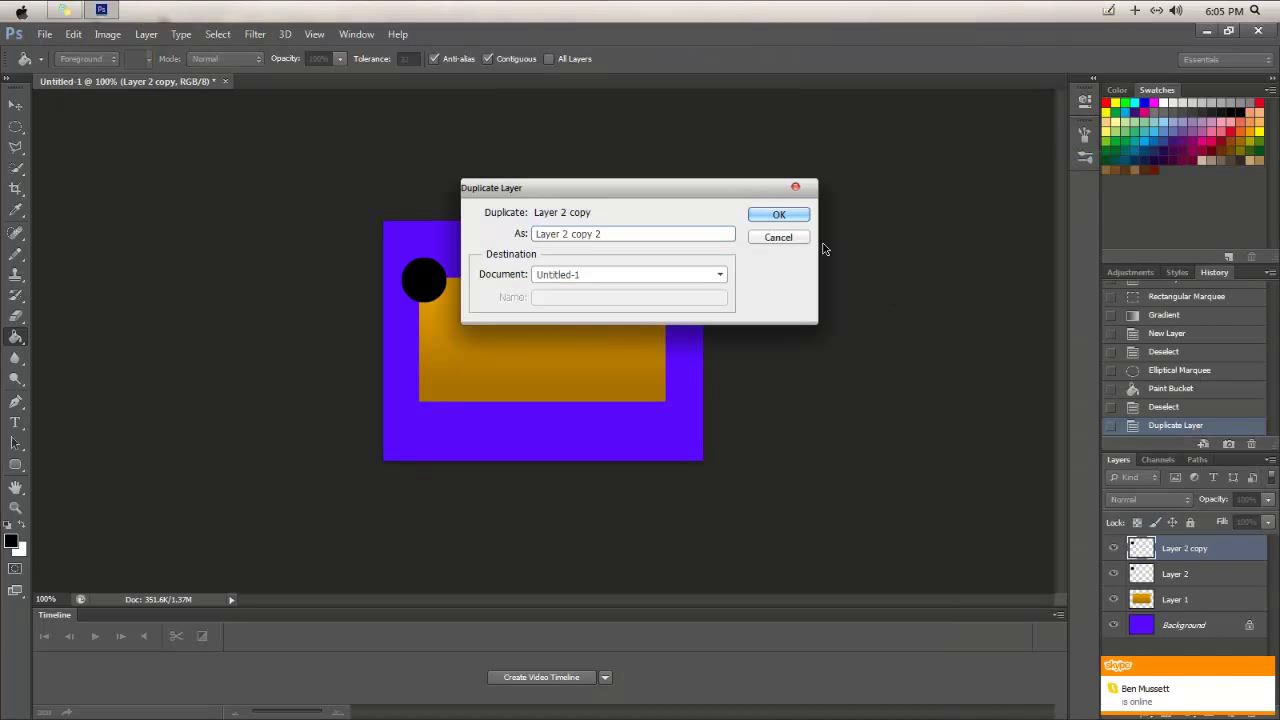
key(Return)
right_click(1238, 548)
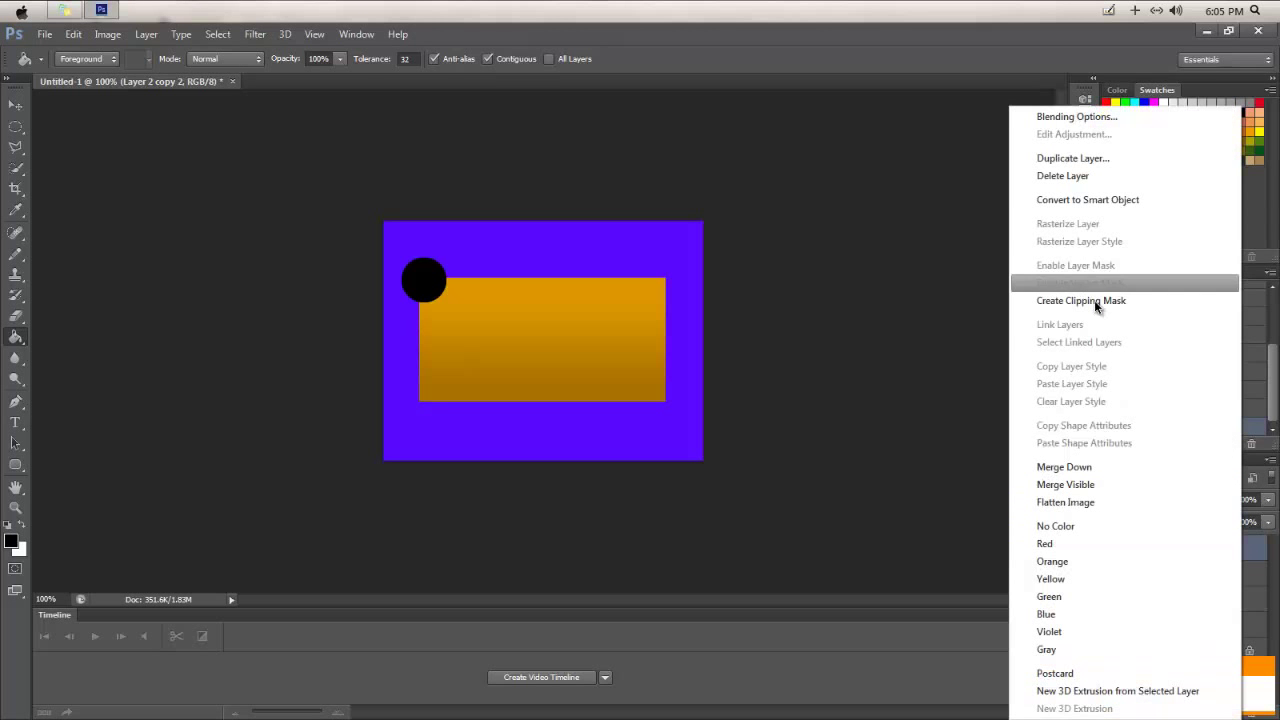
click(1075, 158)
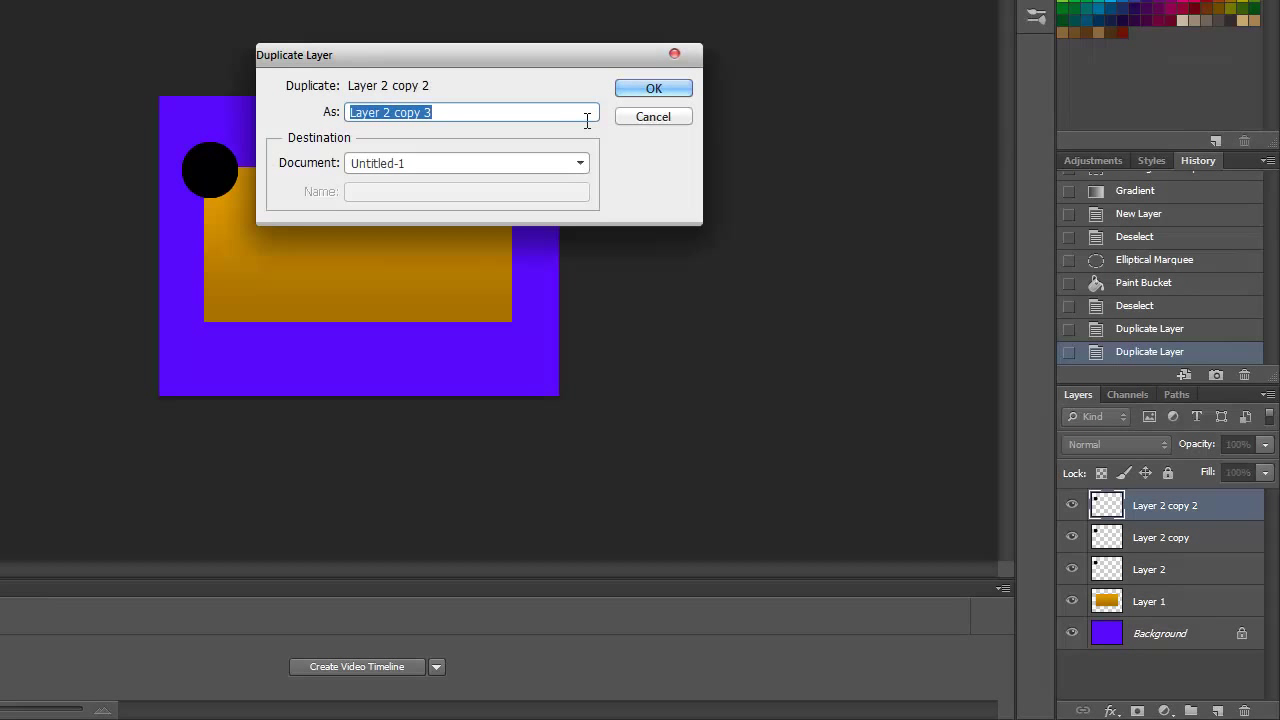
click(651, 89)
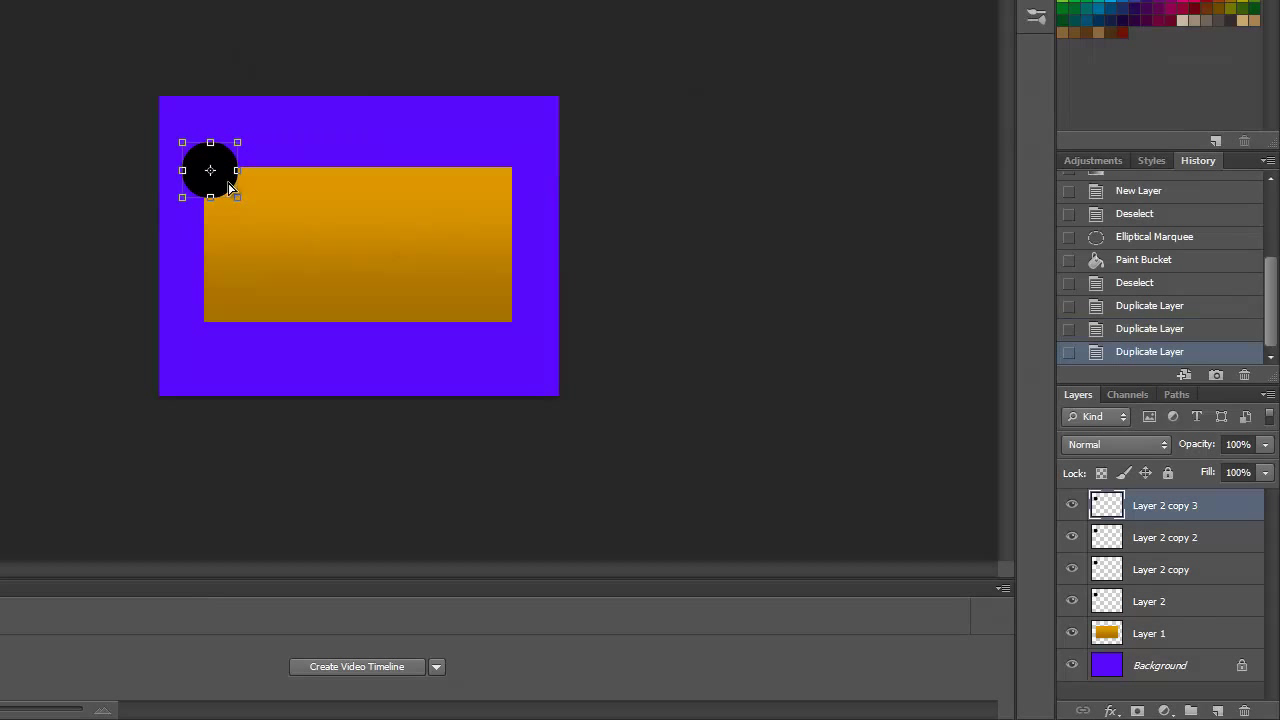
Move the three duplicated circles onto the gold rectangle's lower-left, upper-right and lower-right corners, one circle per corner.
drag(228, 274, 226, 331)
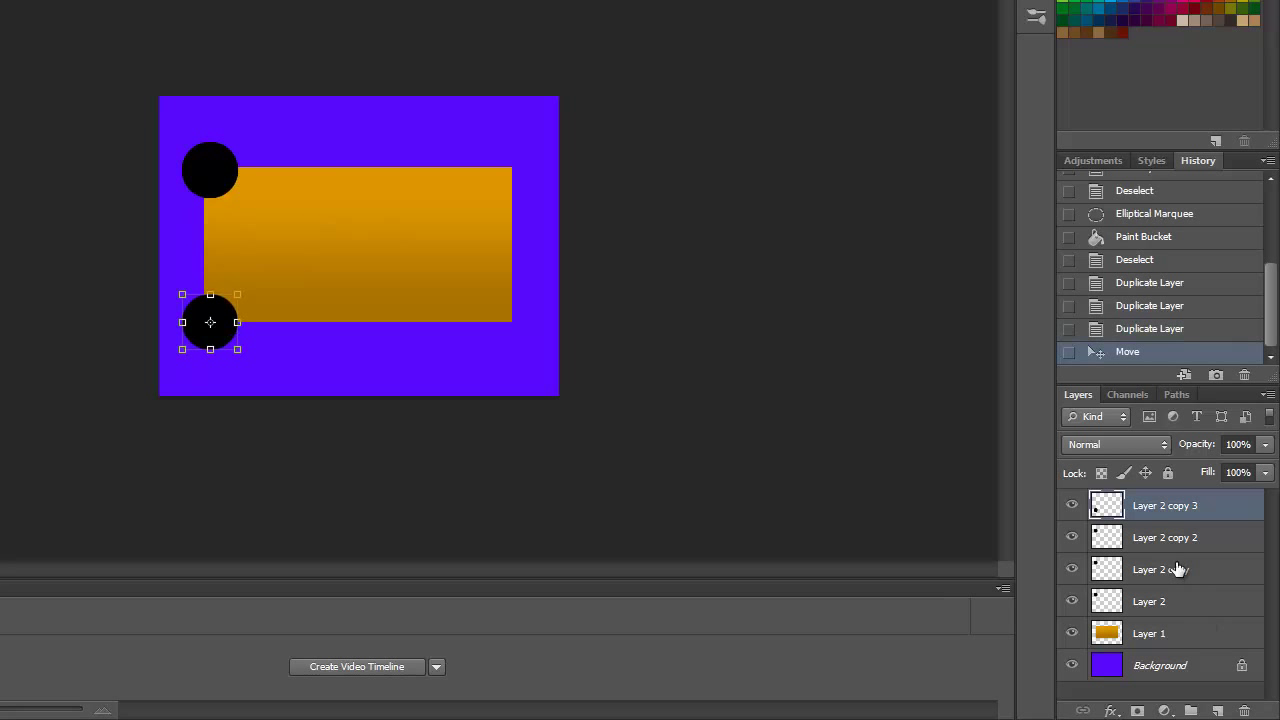
click(1160, 538)
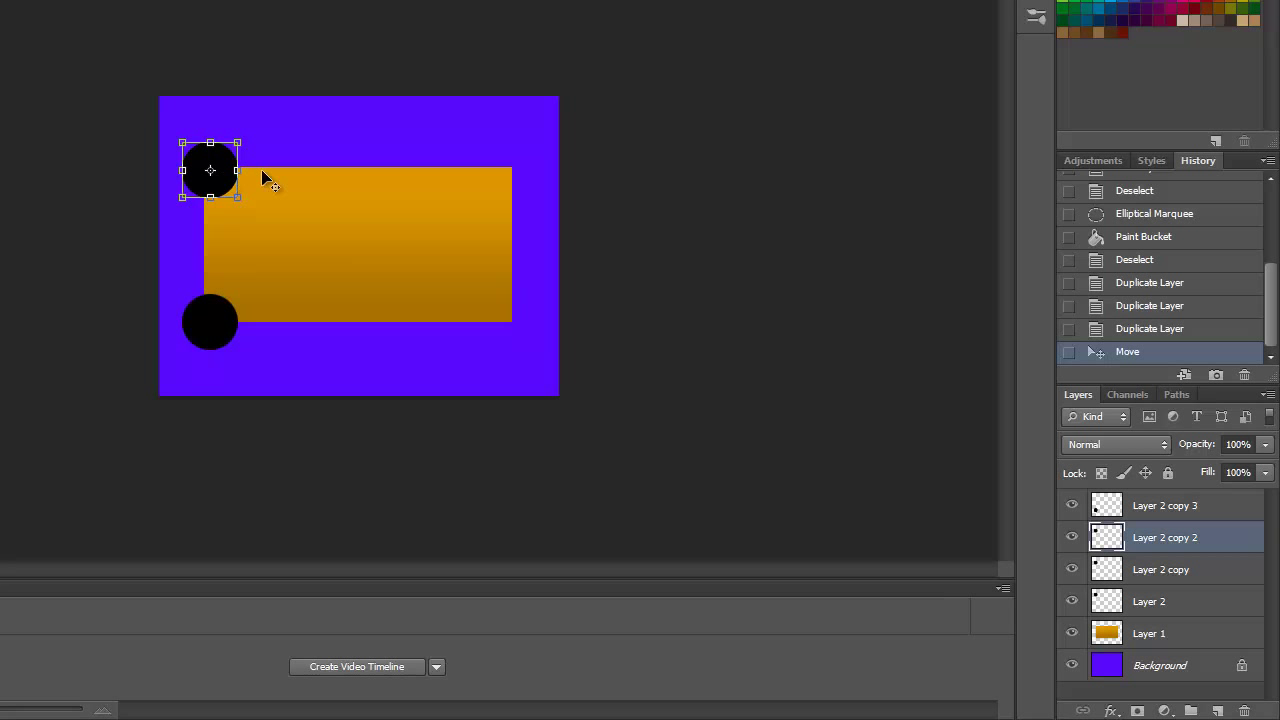
drag(388, 180, 529, 163)
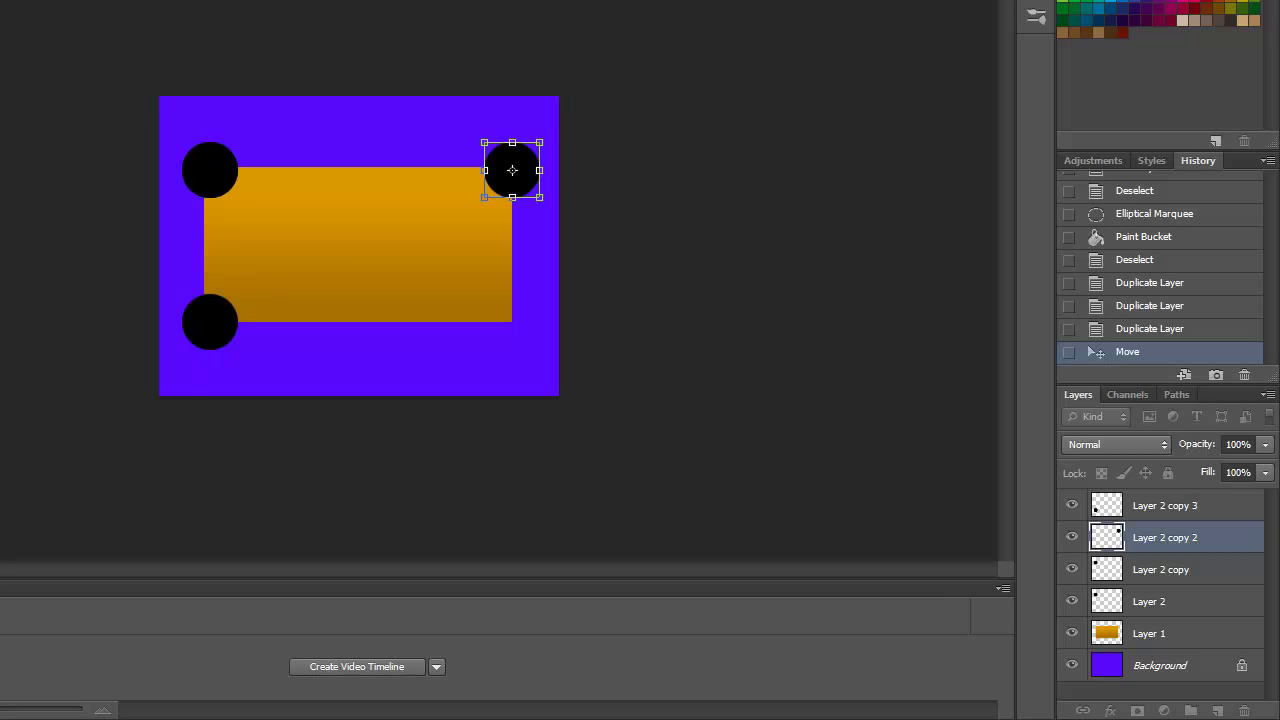
key(Return)
drag(216, 168, 228, 172)
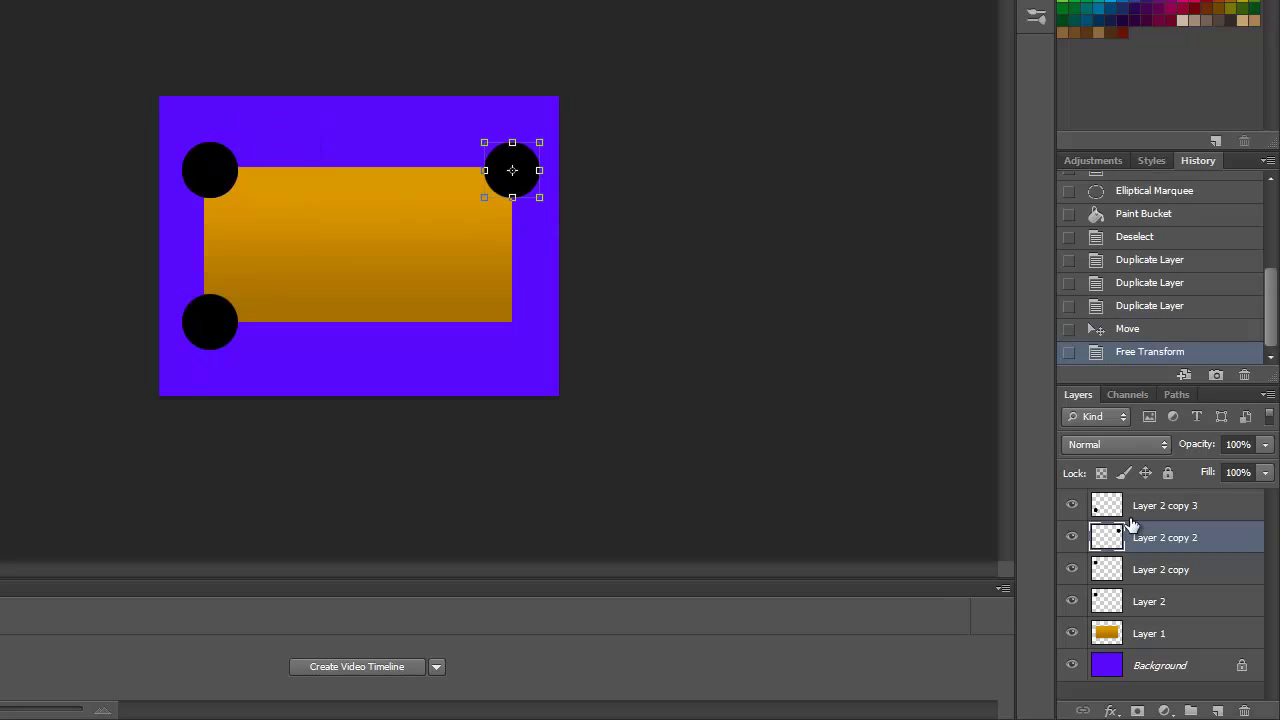
click(1168, 570)
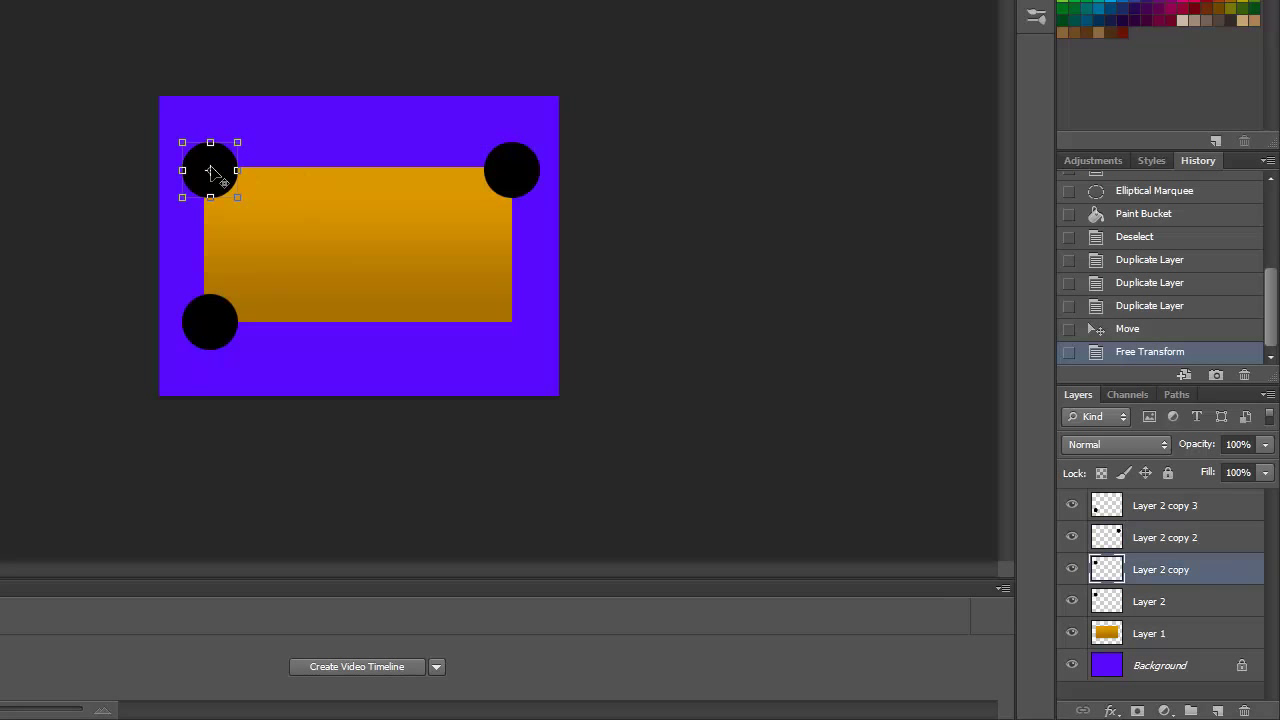
drag(213, 173, 516, 311)
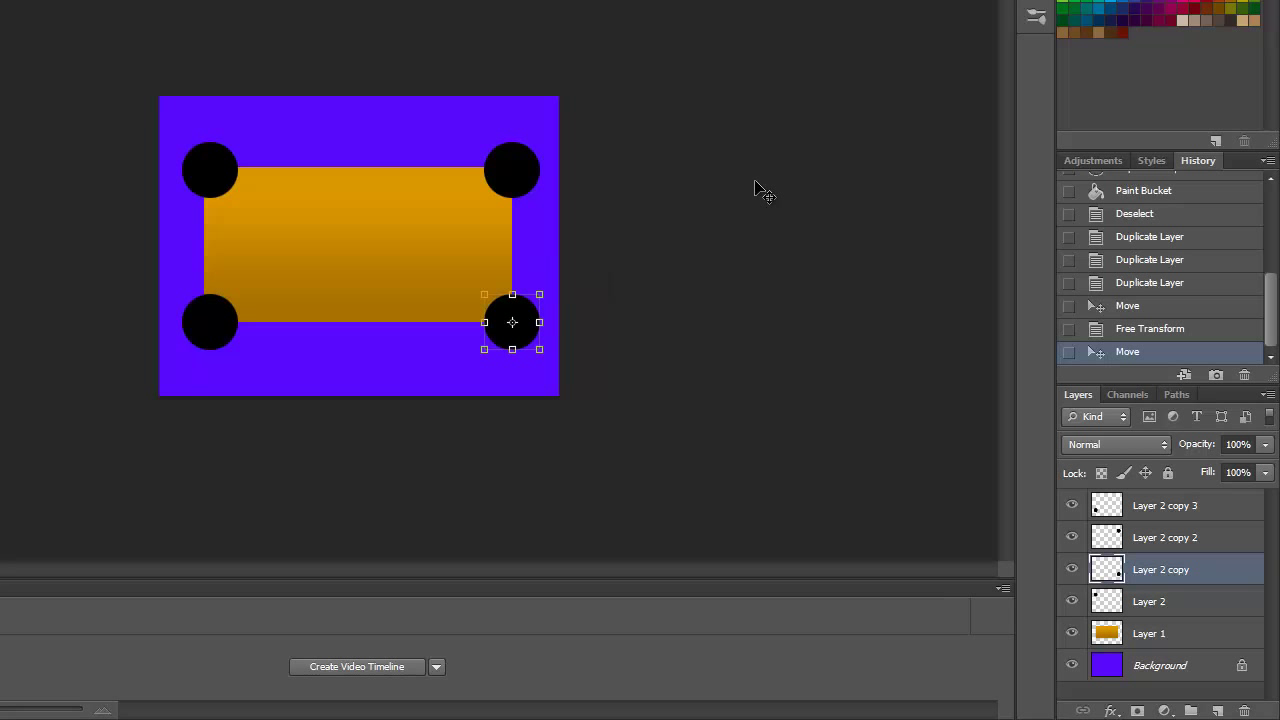
Select all four black circle layers and merge them into a single layer.
click(1205, 508)
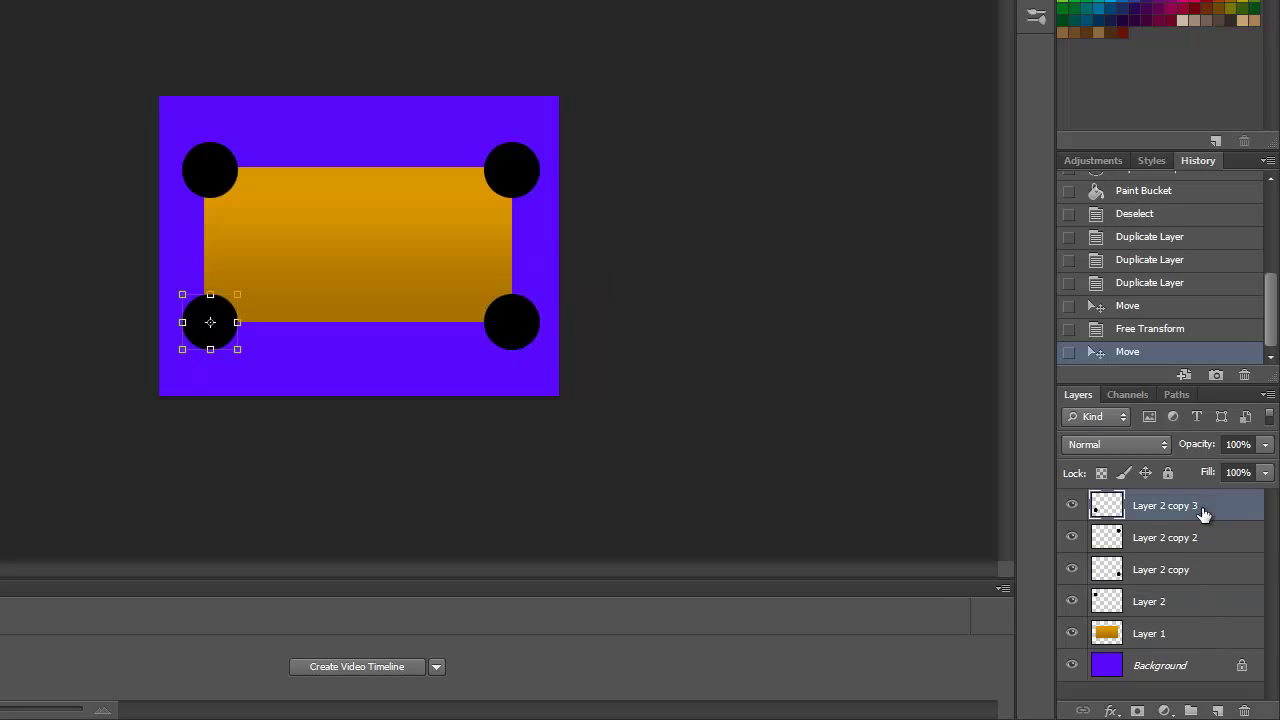
ctrl+click(1203, 604)
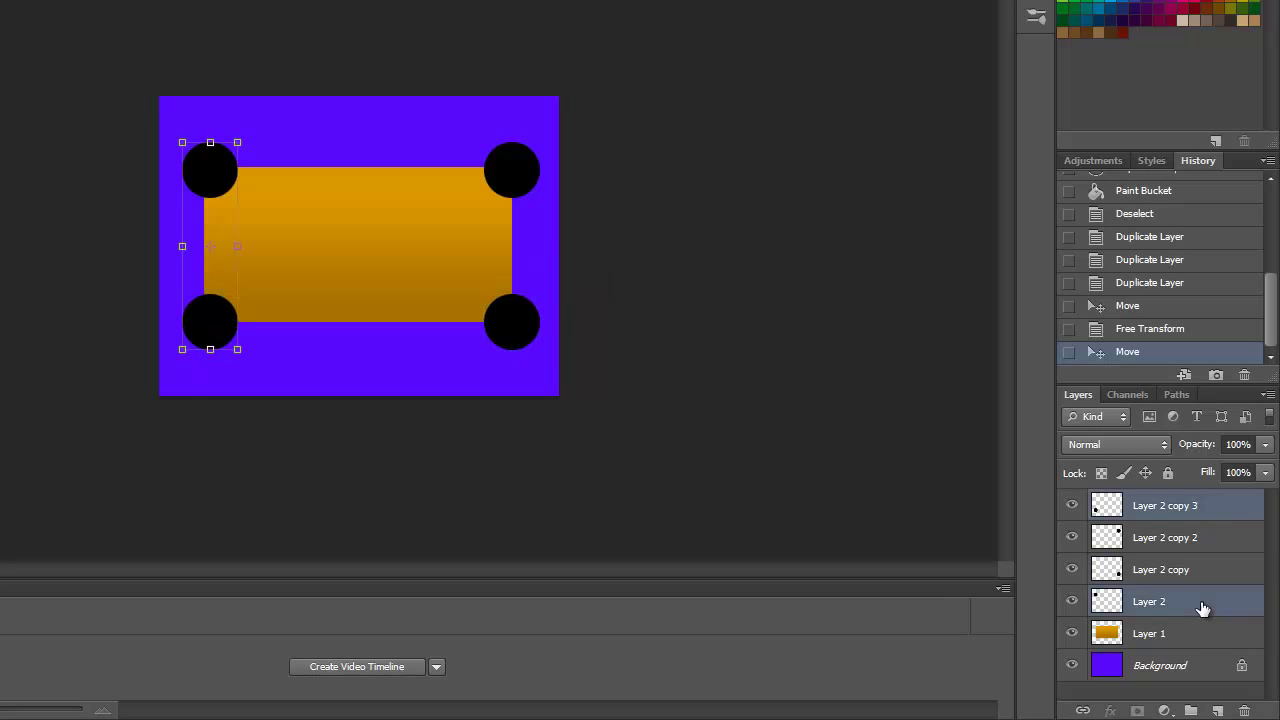
ctrl+click(1230, 540)
ctrl+click(1229, 569)
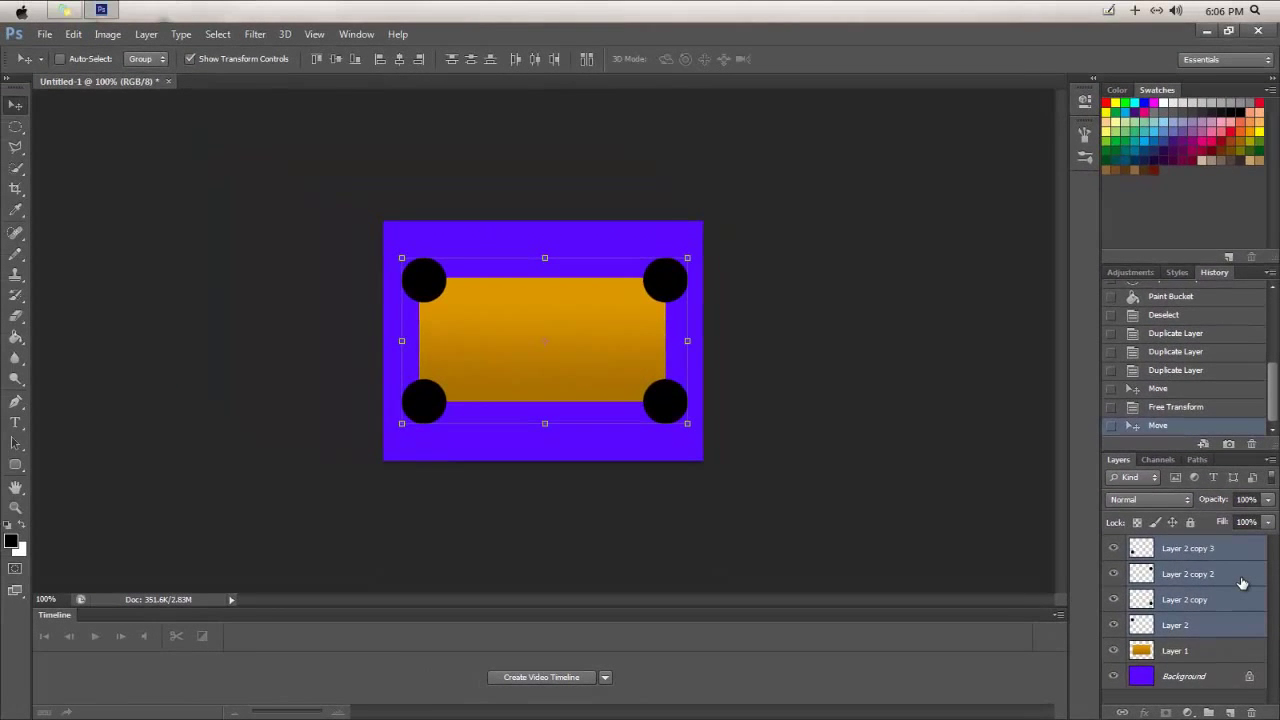
right_click(1236, 560)
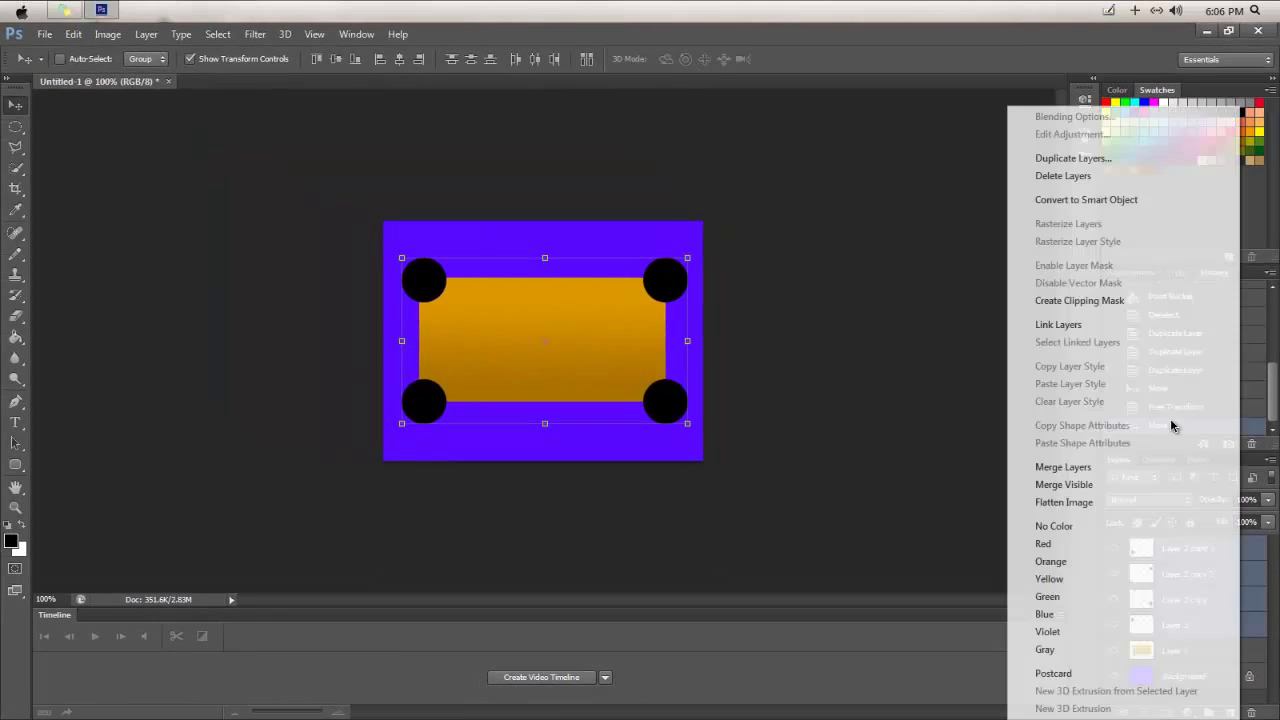
click(1065, 467)
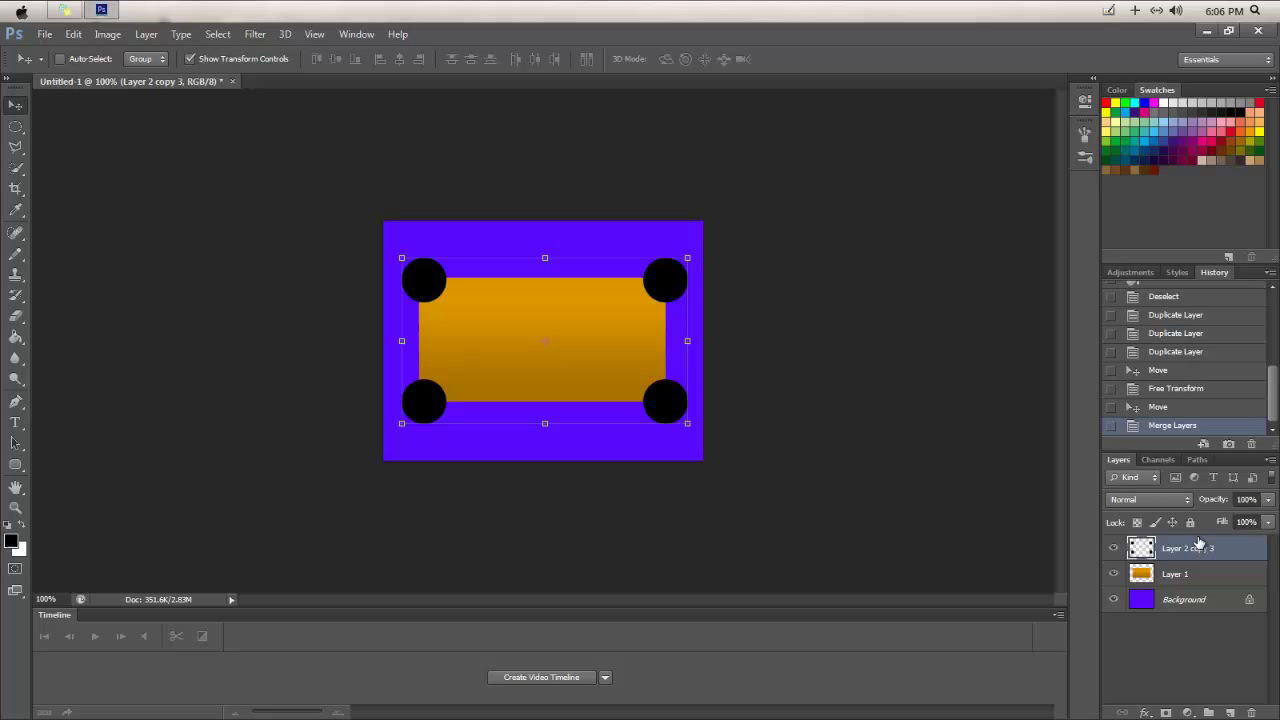
Load the merged circles as a selection, delete their layer, and cut the circles out of the gold rectangle's corners, clearing the selection.
ctrl+click(1145, 550)
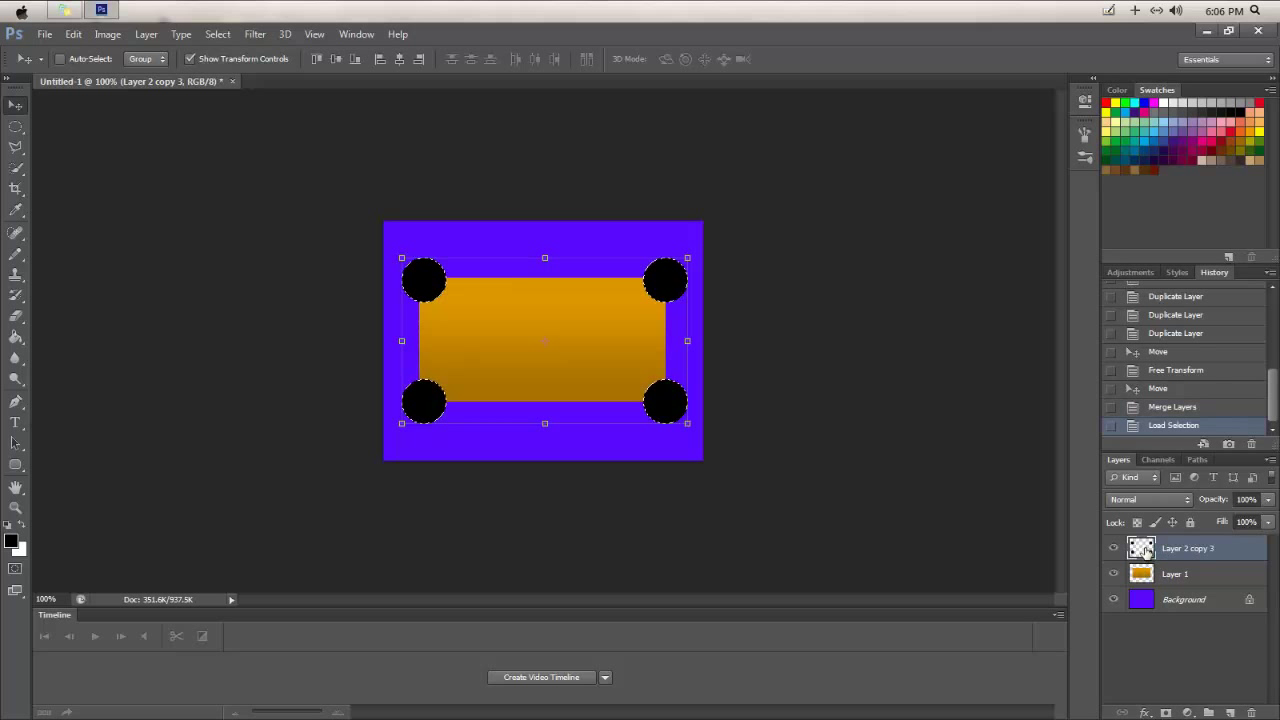
drag(1145, 550, 1250, 712)
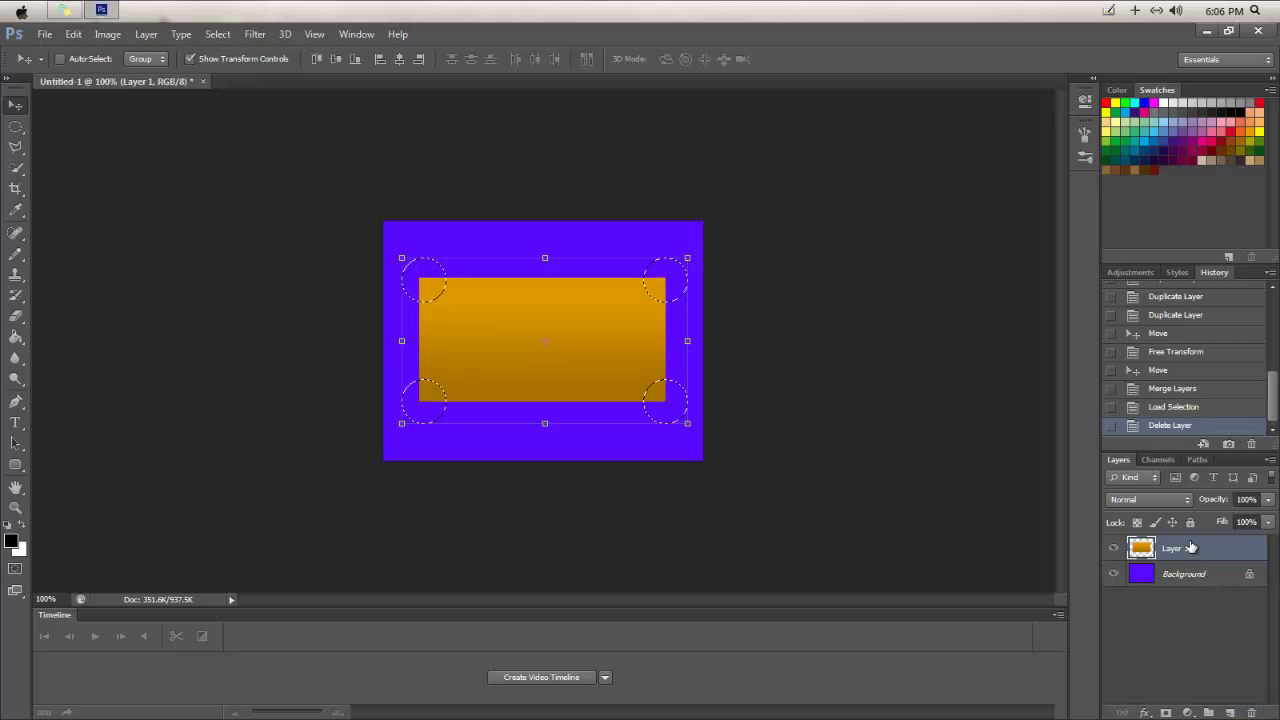
key(Delete)
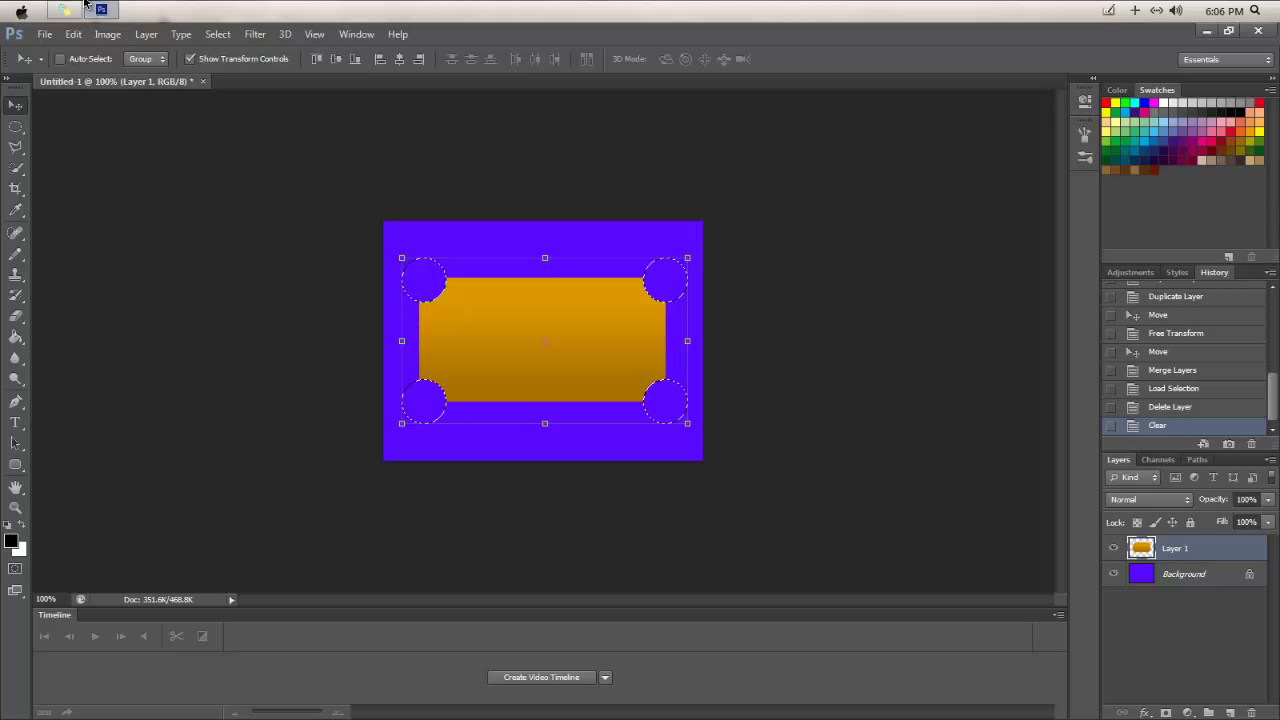
click(217, 34)
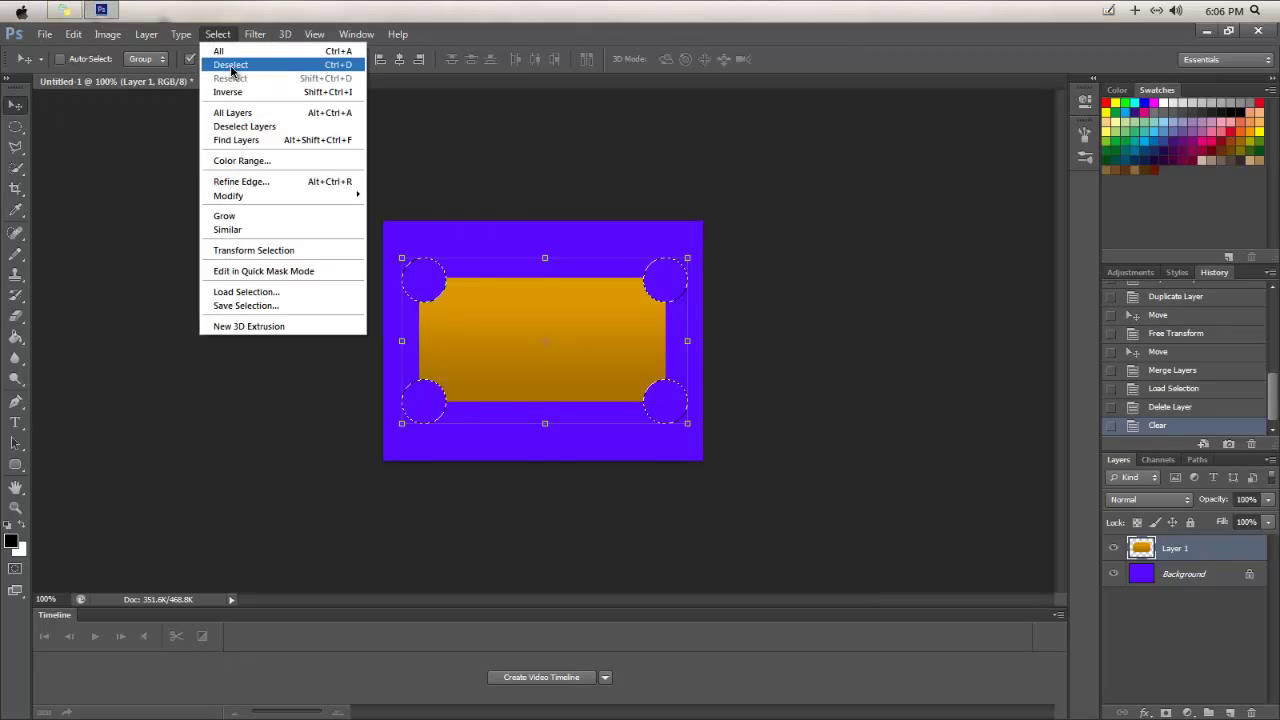
click(230, 64)
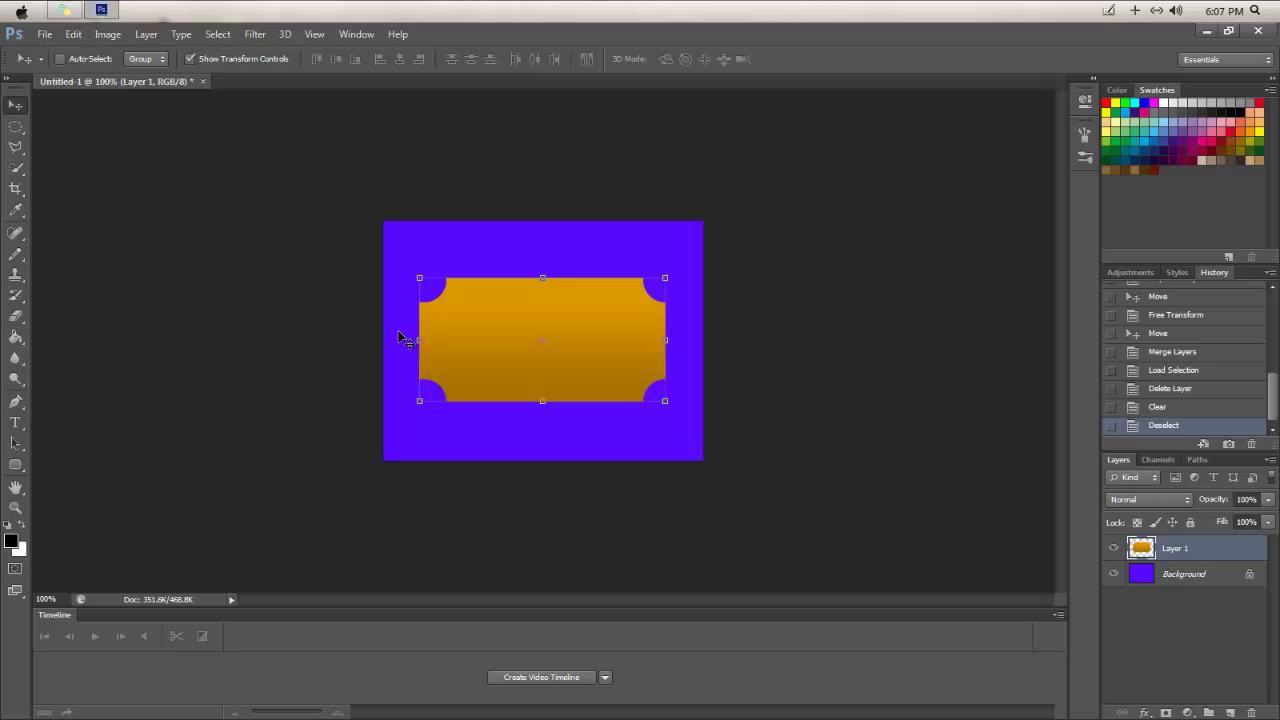
Set up the Eraser with the 3 px brush tip and a brush spacing of 161%.
click(20, 320)
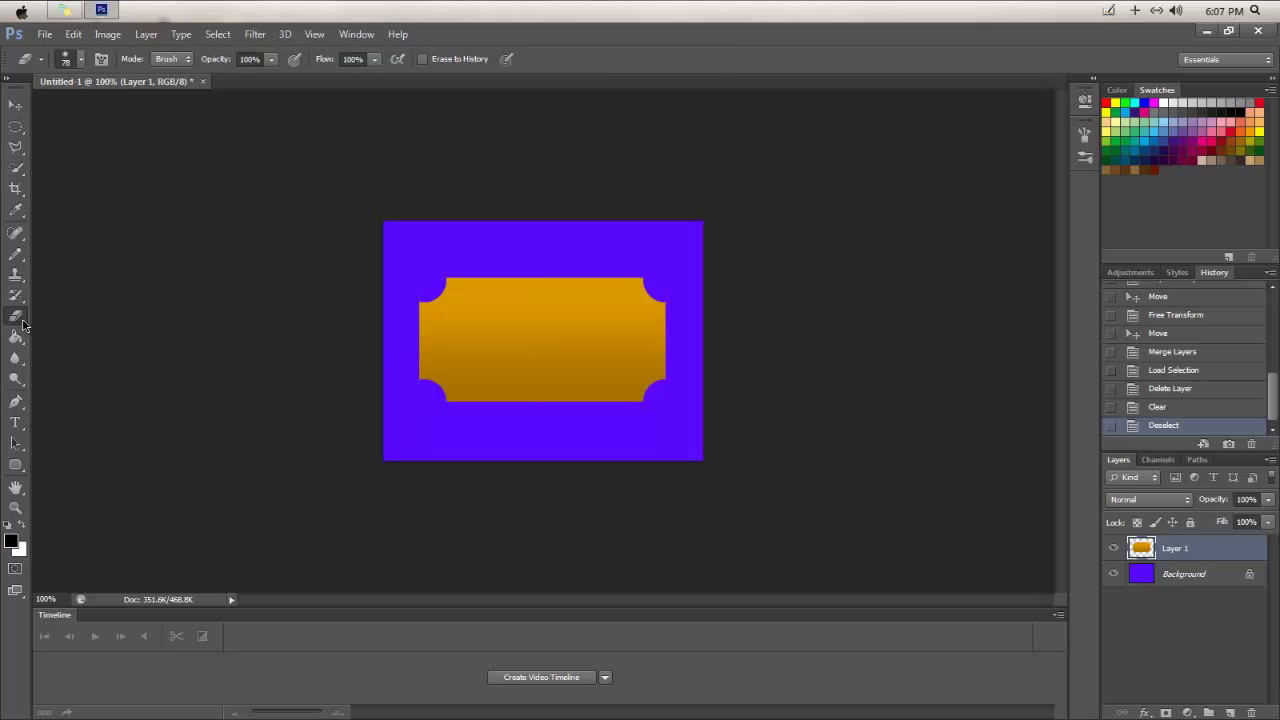
click(81, 59)
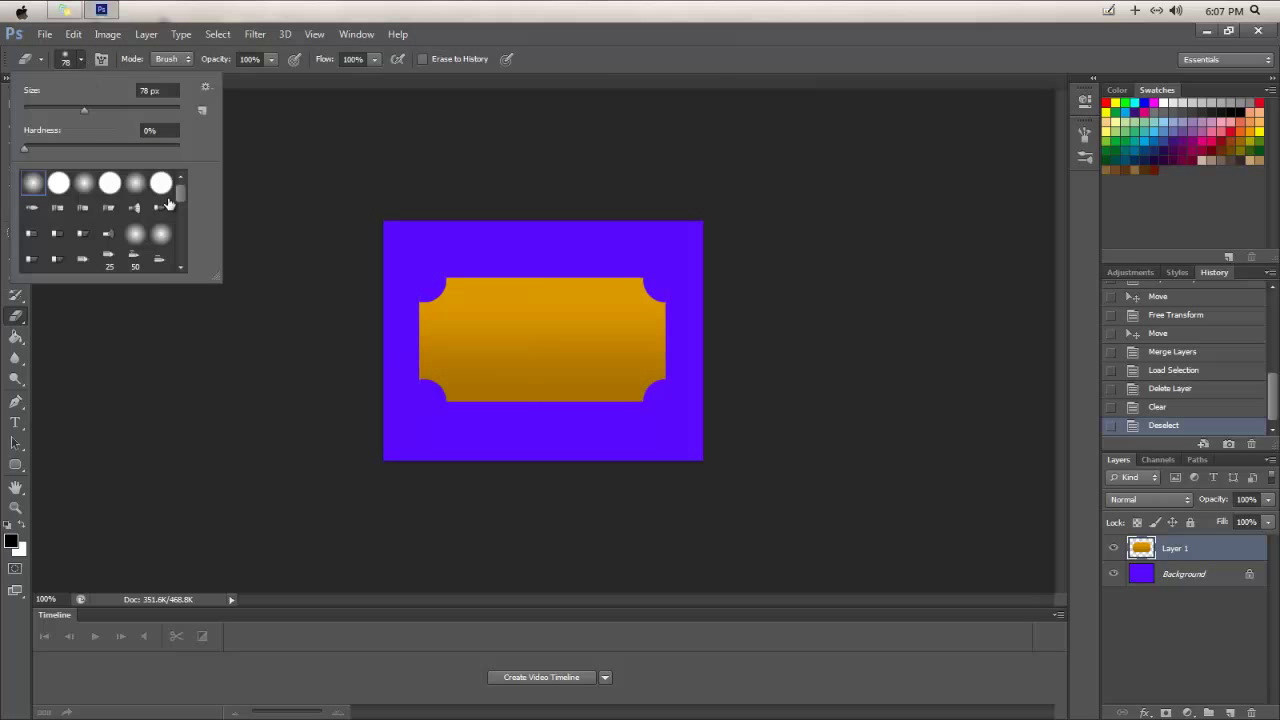
drag(177, 205, 178, 251)
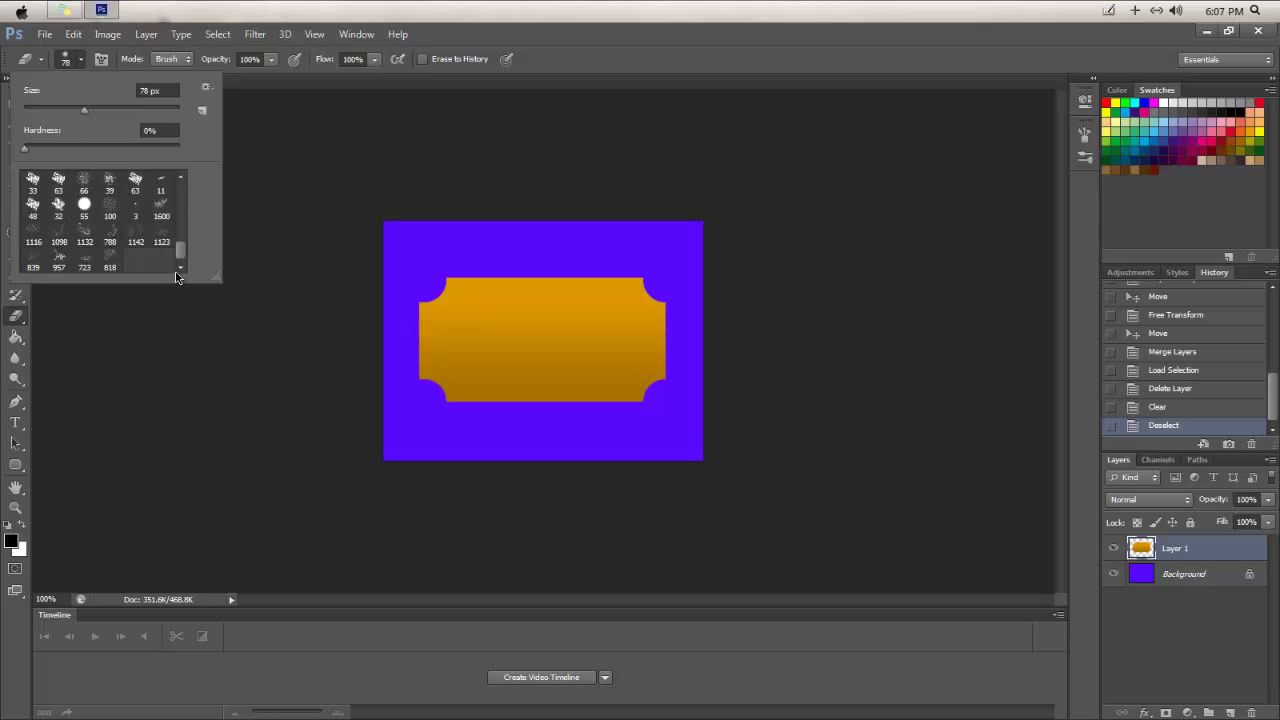
click(135, 208)
click(1085, 134)
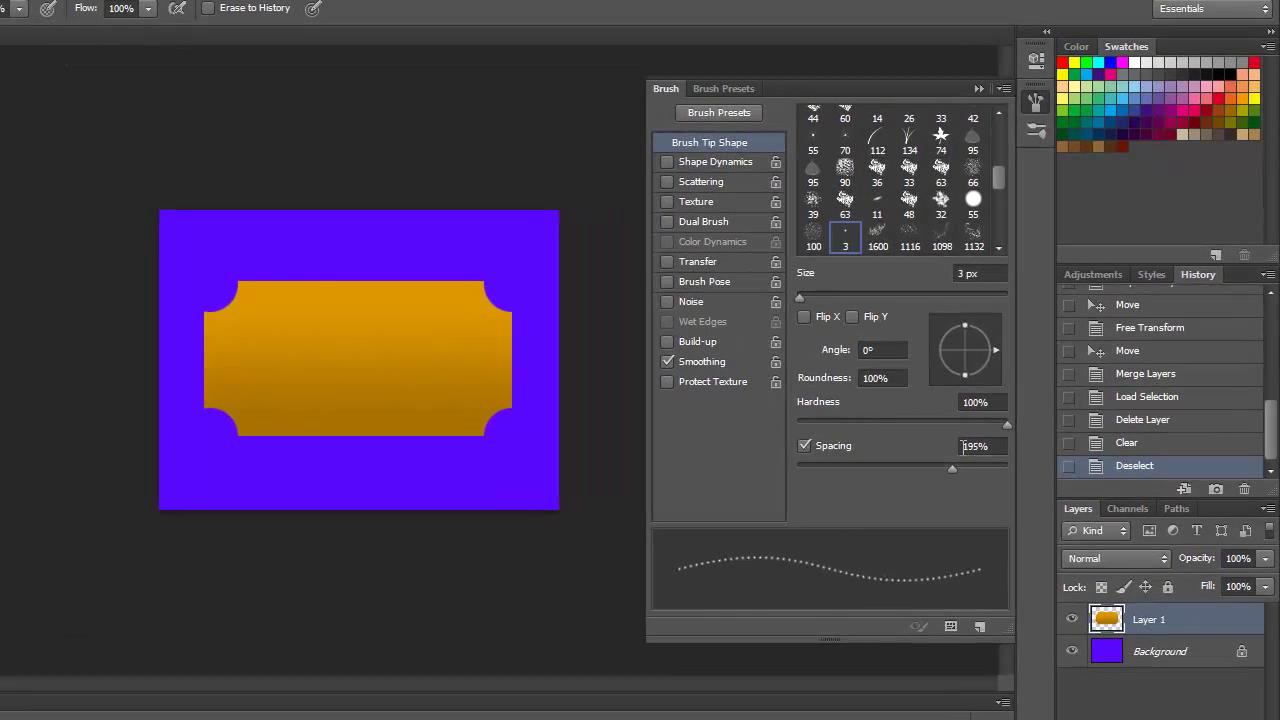
click(1034, 409)
text(161)
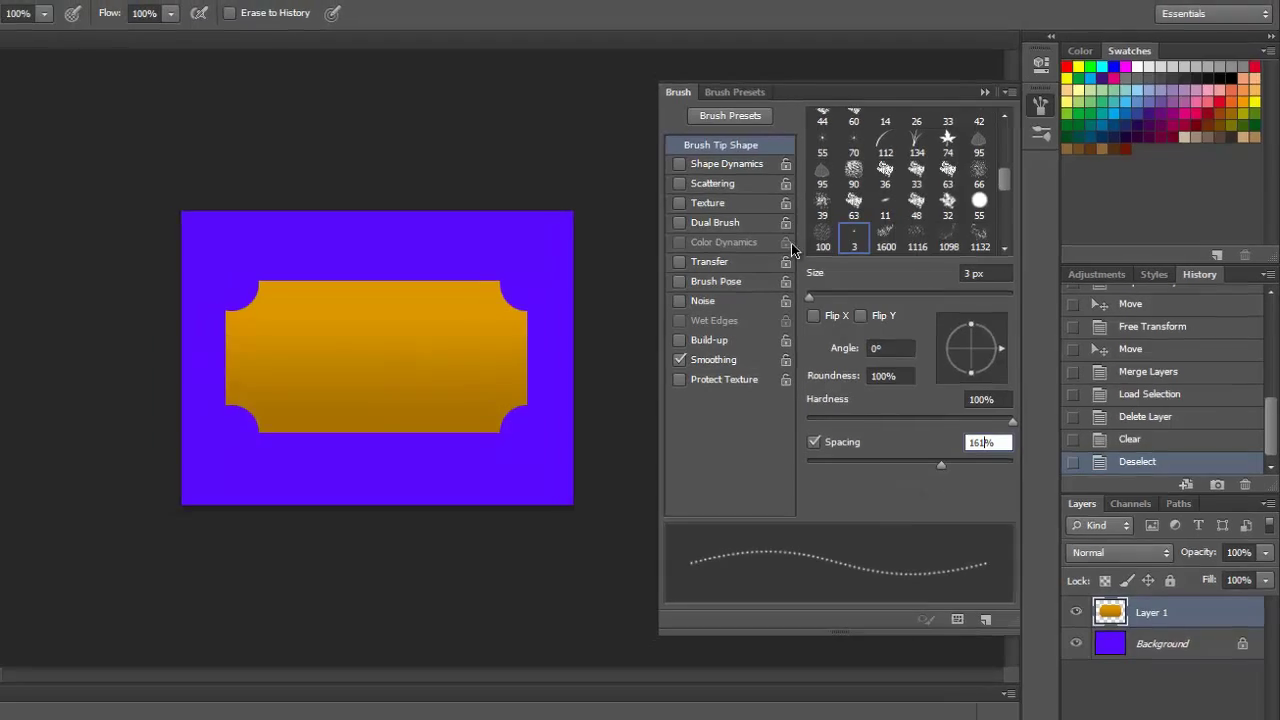
key(Return)
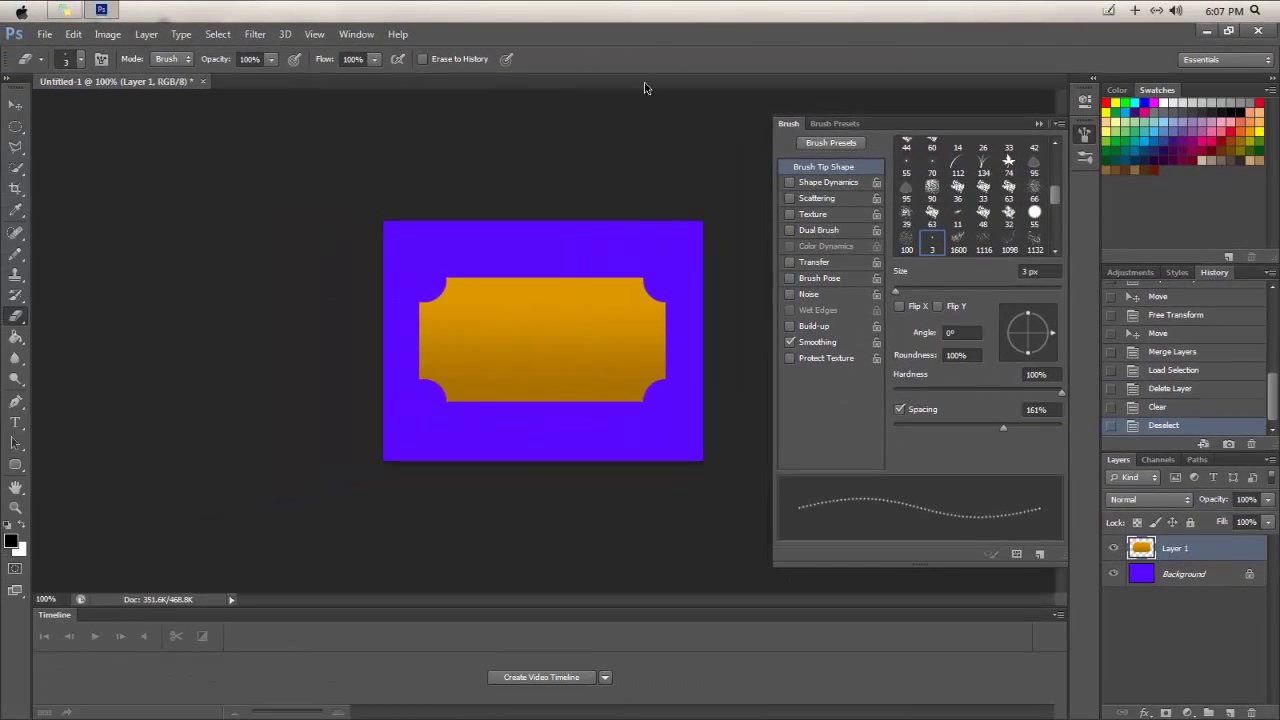
click(1039, 123)
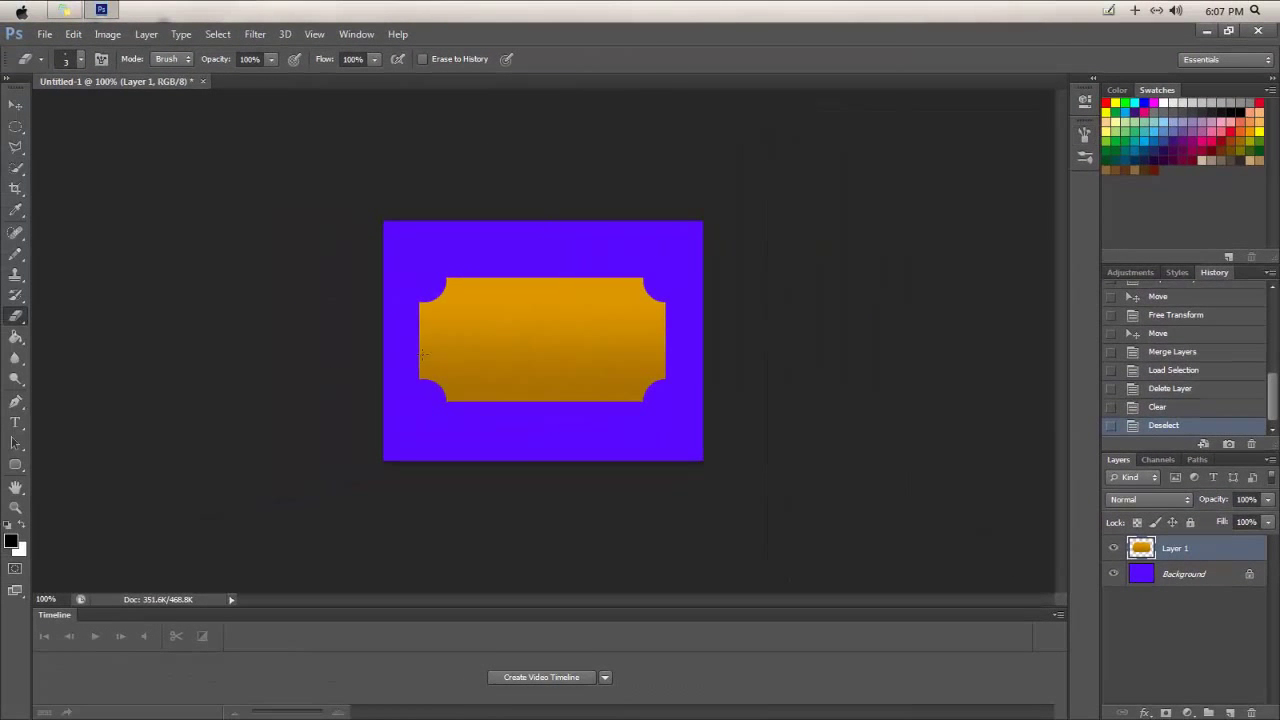
Try erasing a dotted perforation along the ticket's left edge, and revert the history to the Deselect state.
scroll(421, 358, up, 3)
scroll(302, 396, up, 2)
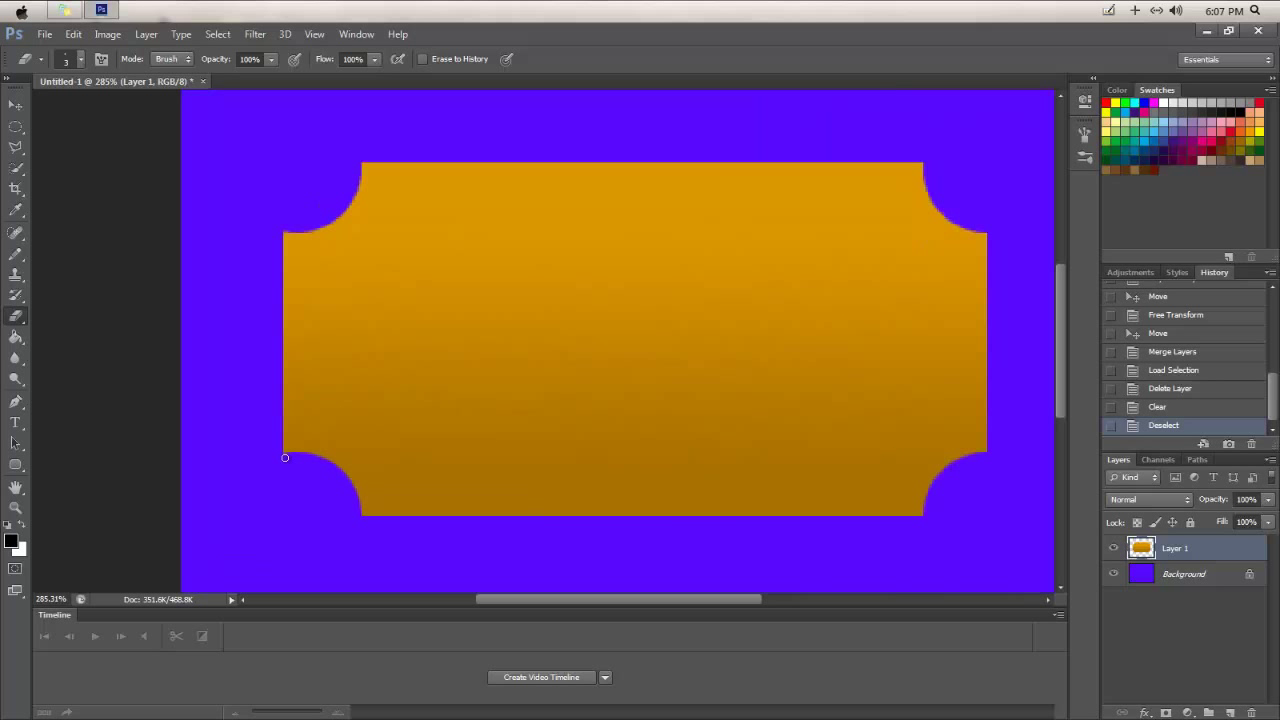
click(284, 459)
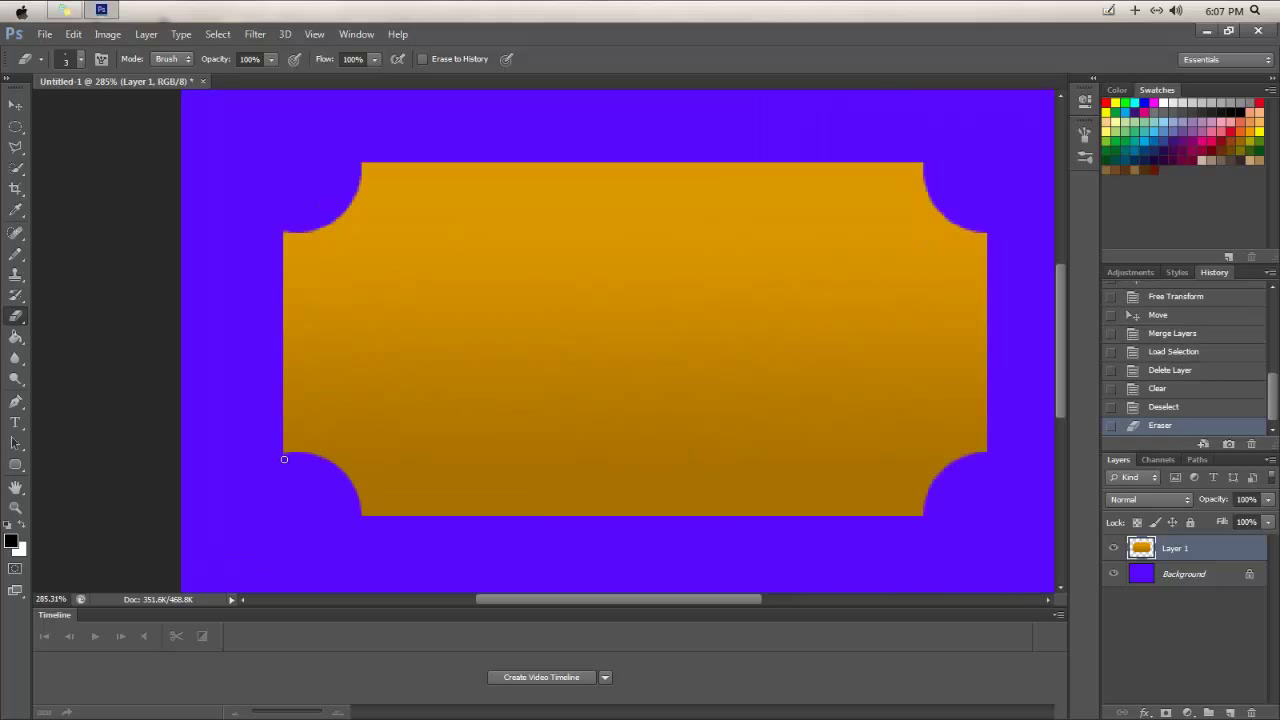
shift+click(284, 225)
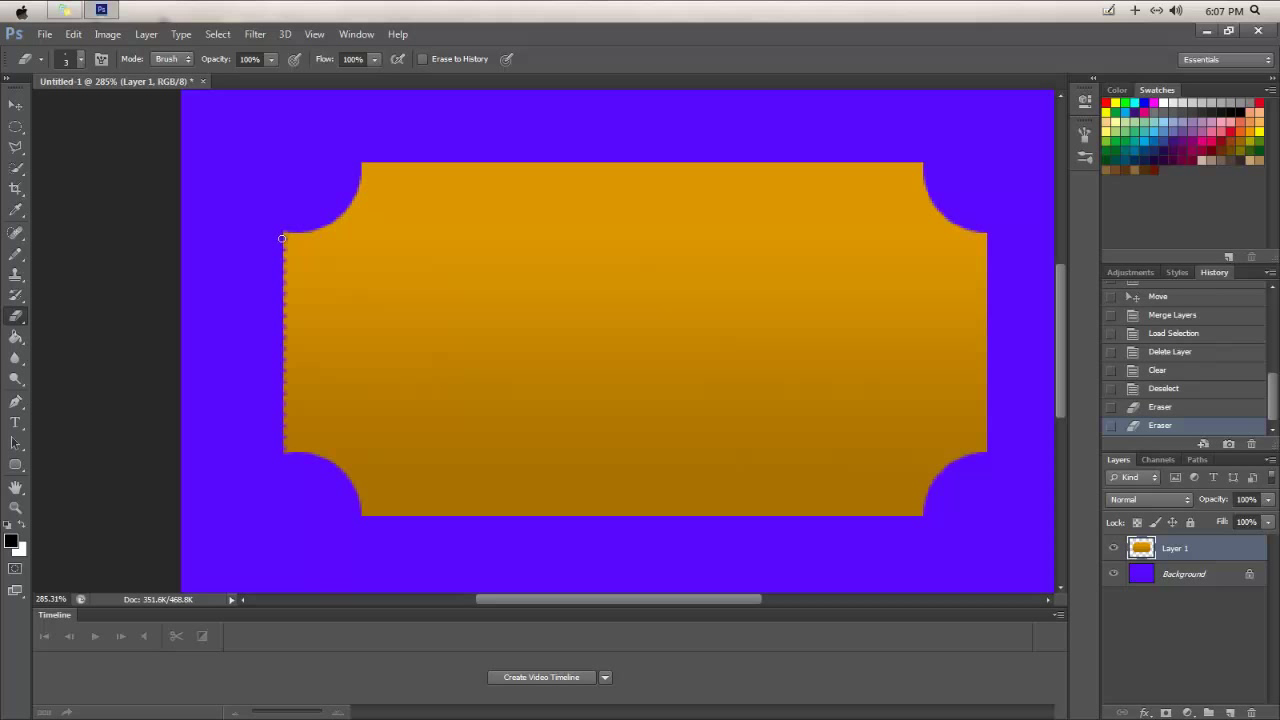
shift+click(267, 466)
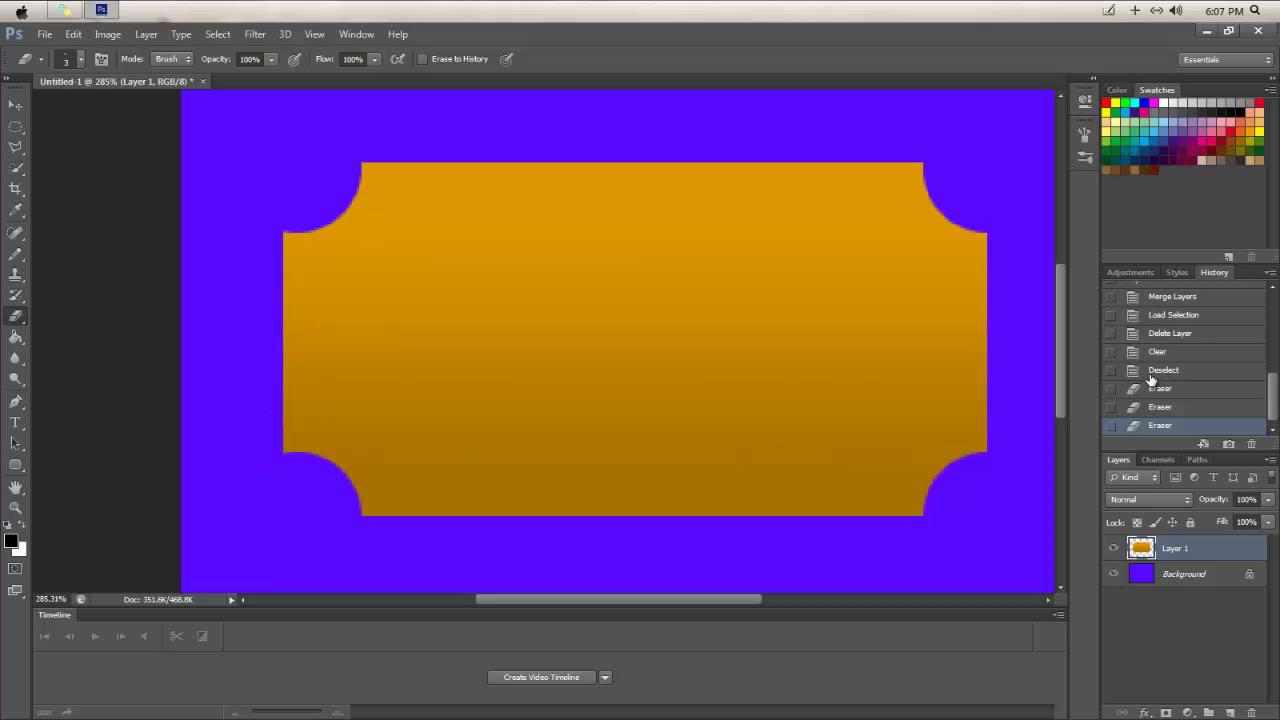
click(1152, 371)
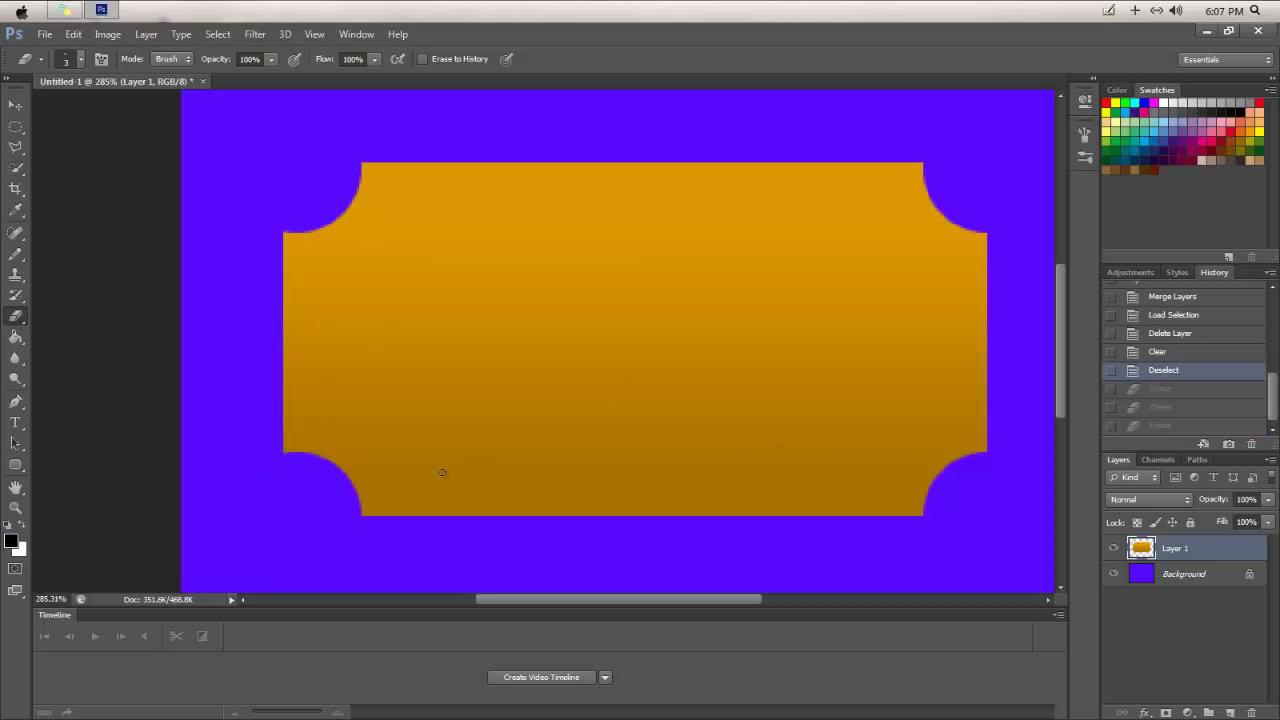
Erase a straight dotted line of perforations along the ticket's left edge, between the lower and upper corner cut-outs.
click(283, 457)
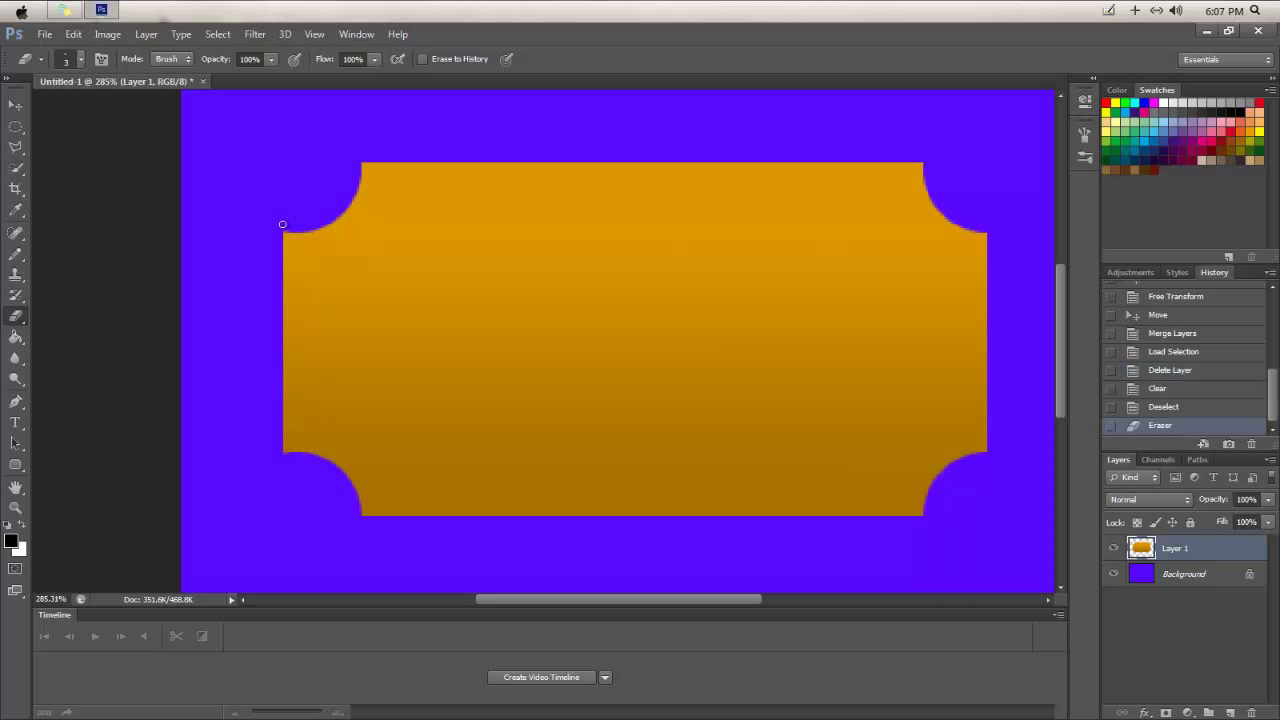
shift+click(282, 224)
shift+click(282, 396)
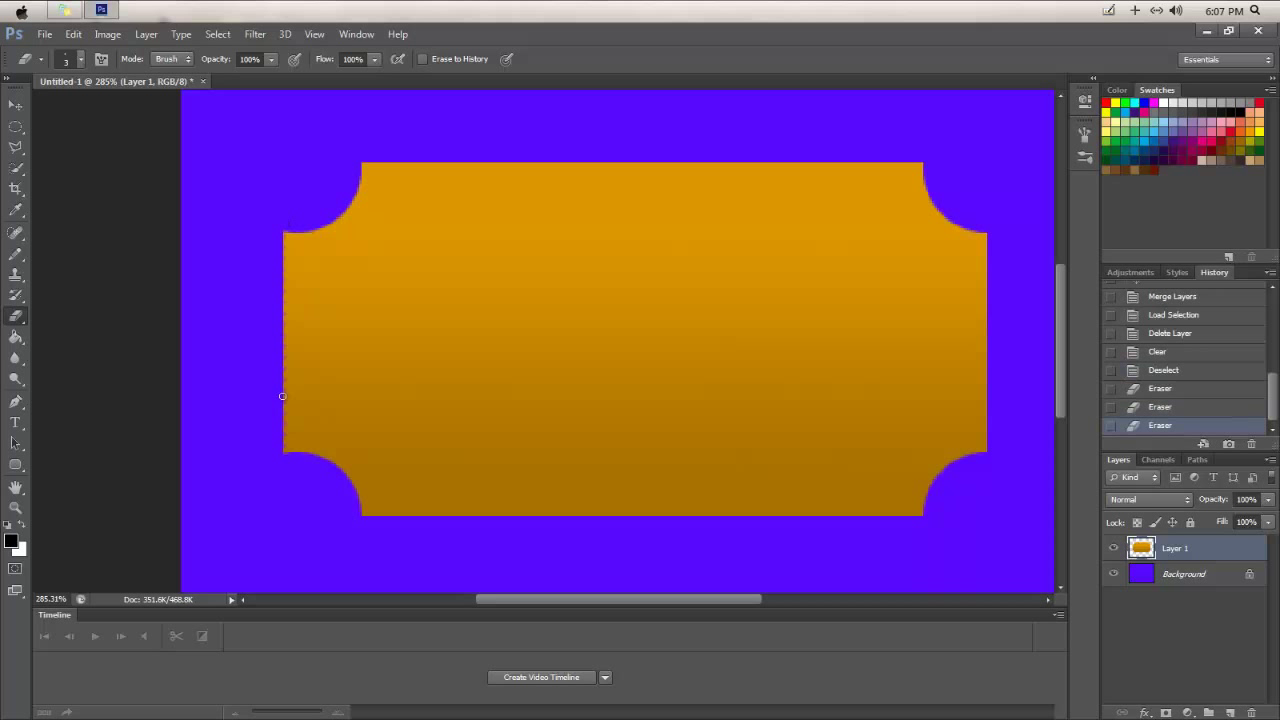
Try erasing further dotted lines over the ticket's left edge, and revert the history to the Deselect state.
shift+click(282, 457)
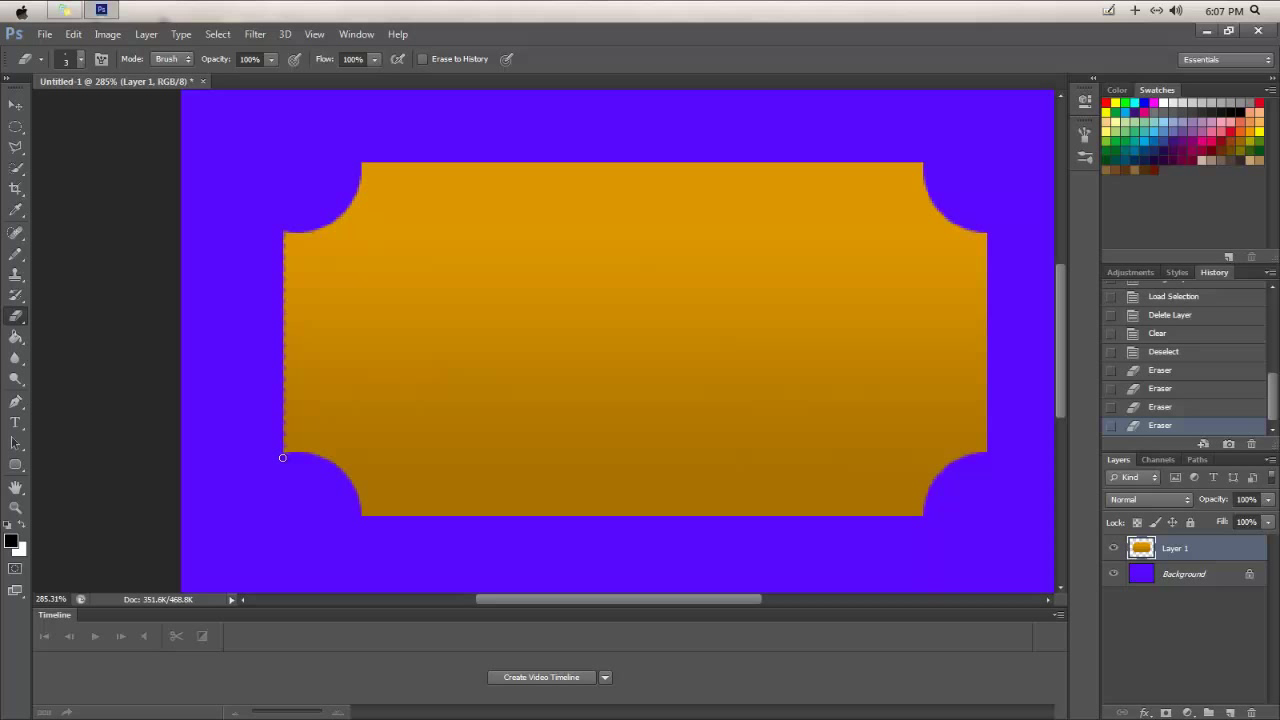
shift+click(284, 227)
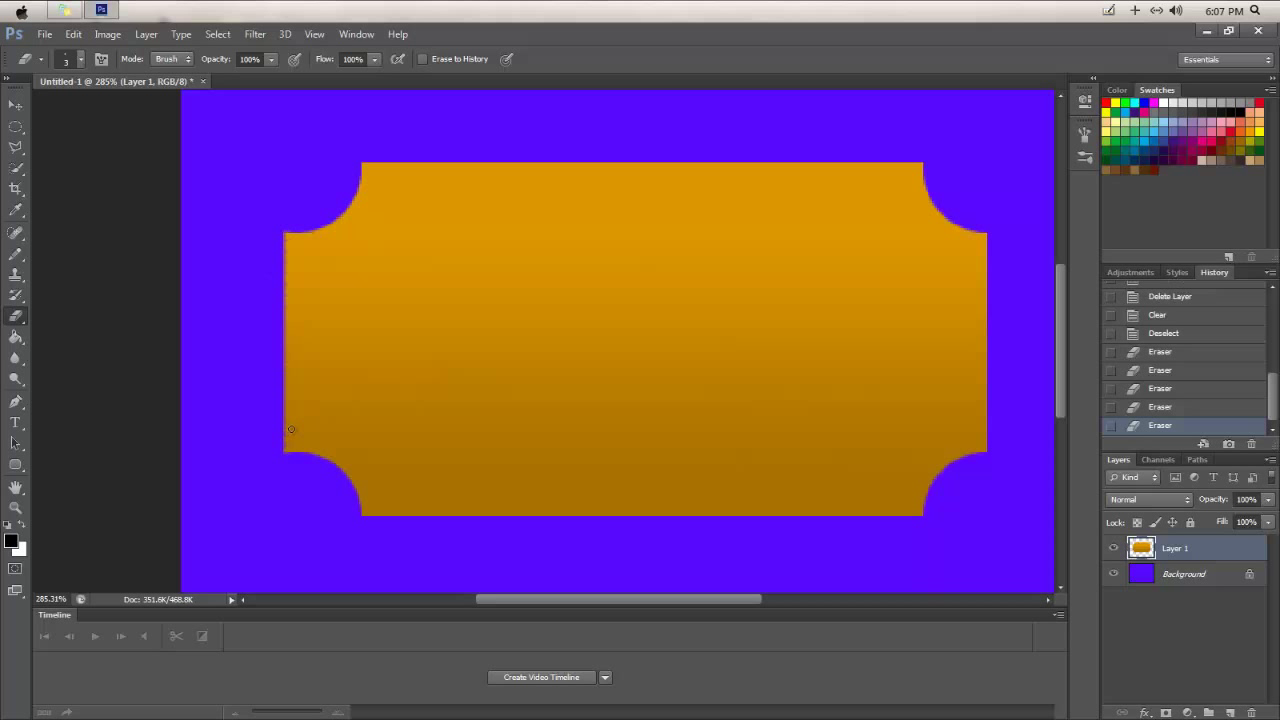
scroll(290, 430, down, 5)
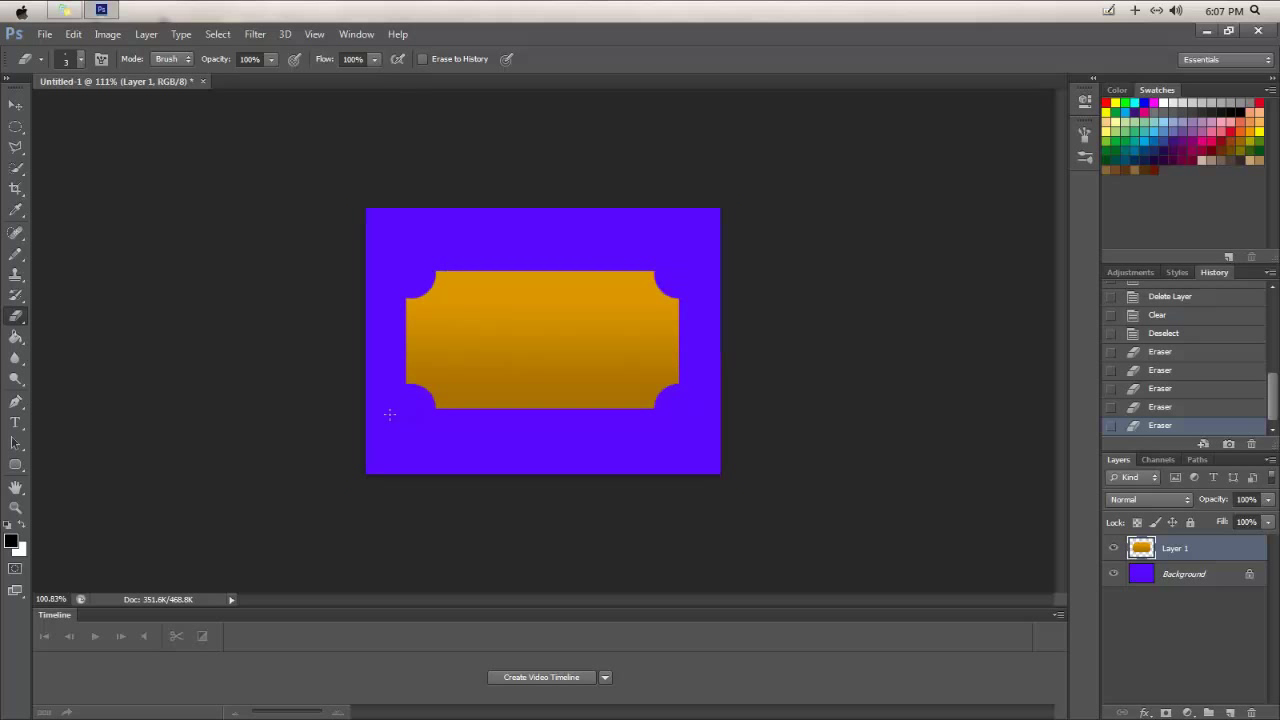
scroll(434, 410, up, 4)
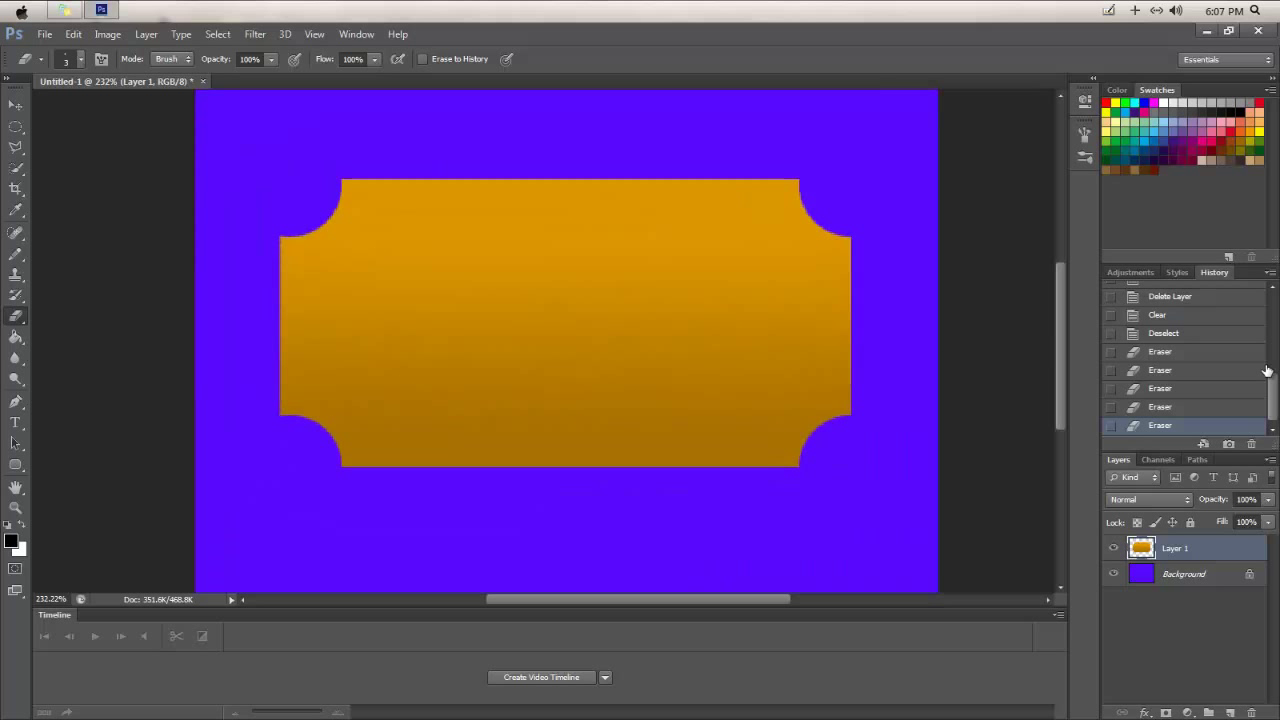
click(1164, 334)
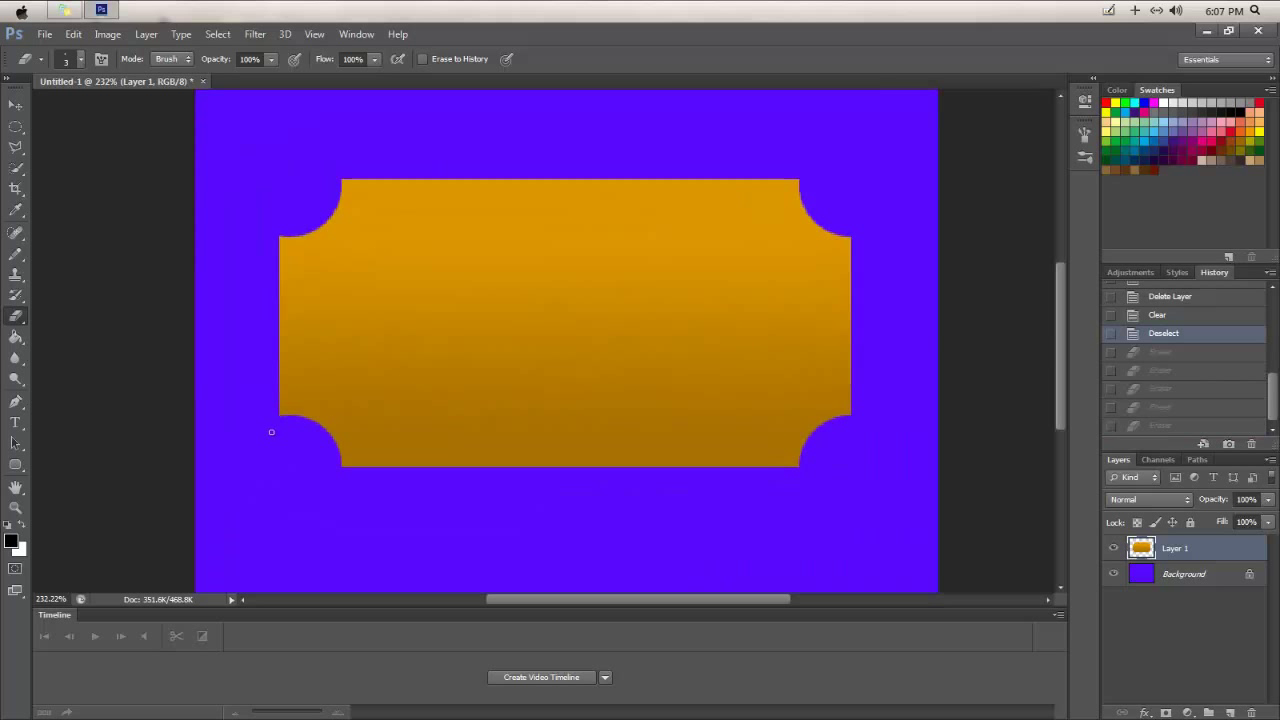
Erase straight dotted lines of perforations along the ticket's left and right edges, between the corner cut-outs.
drag(281, 417, 284, 354)
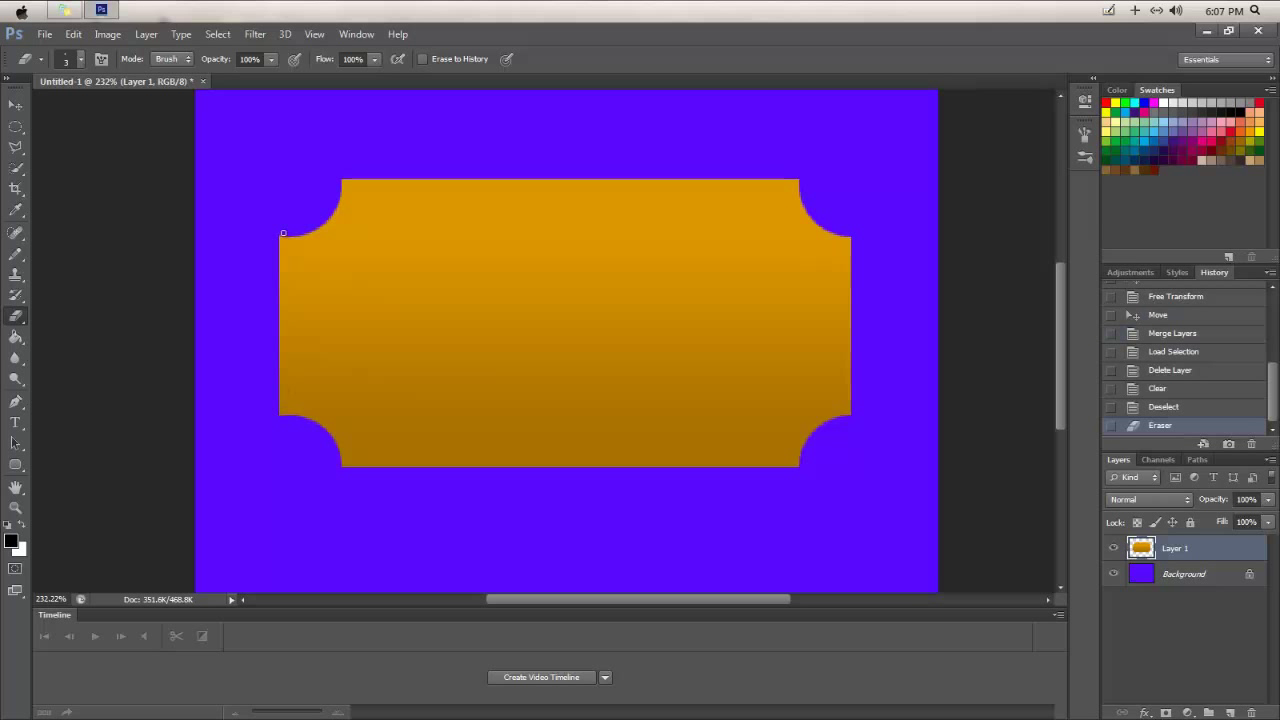
shift+click(281, 233)
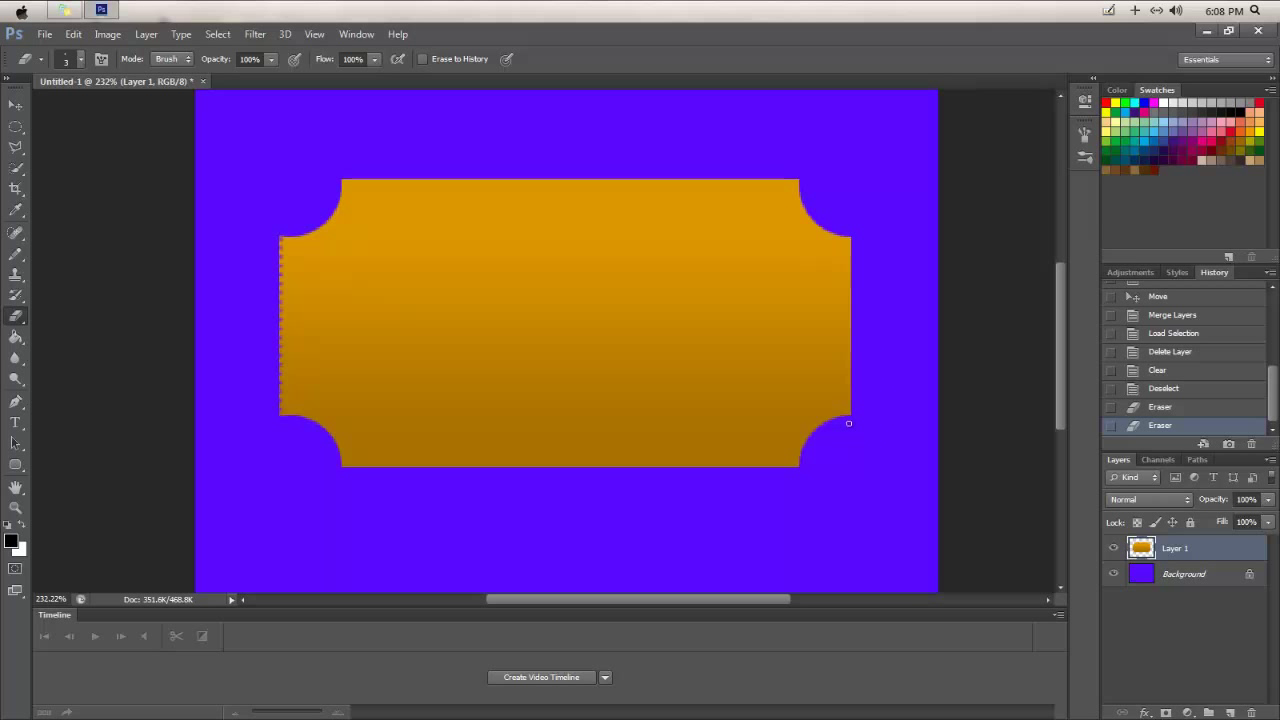
drag(849, 418, 849, 245)
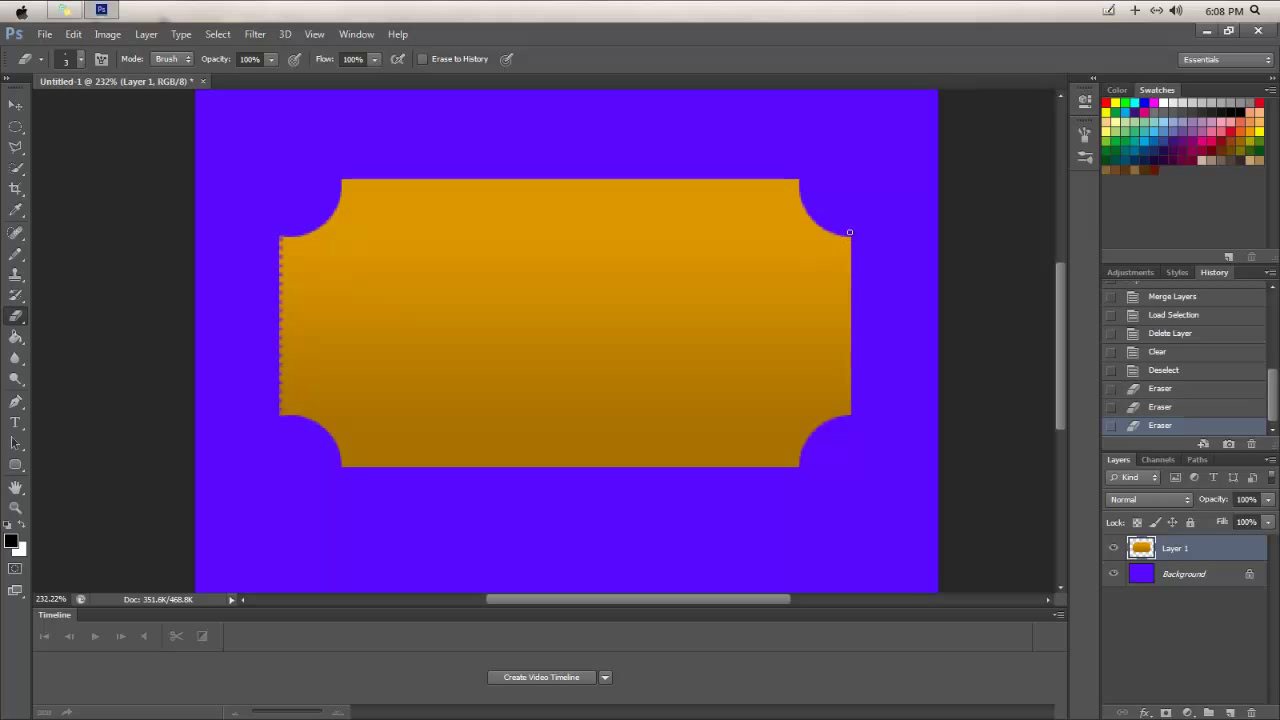
shift+click(849, 232)
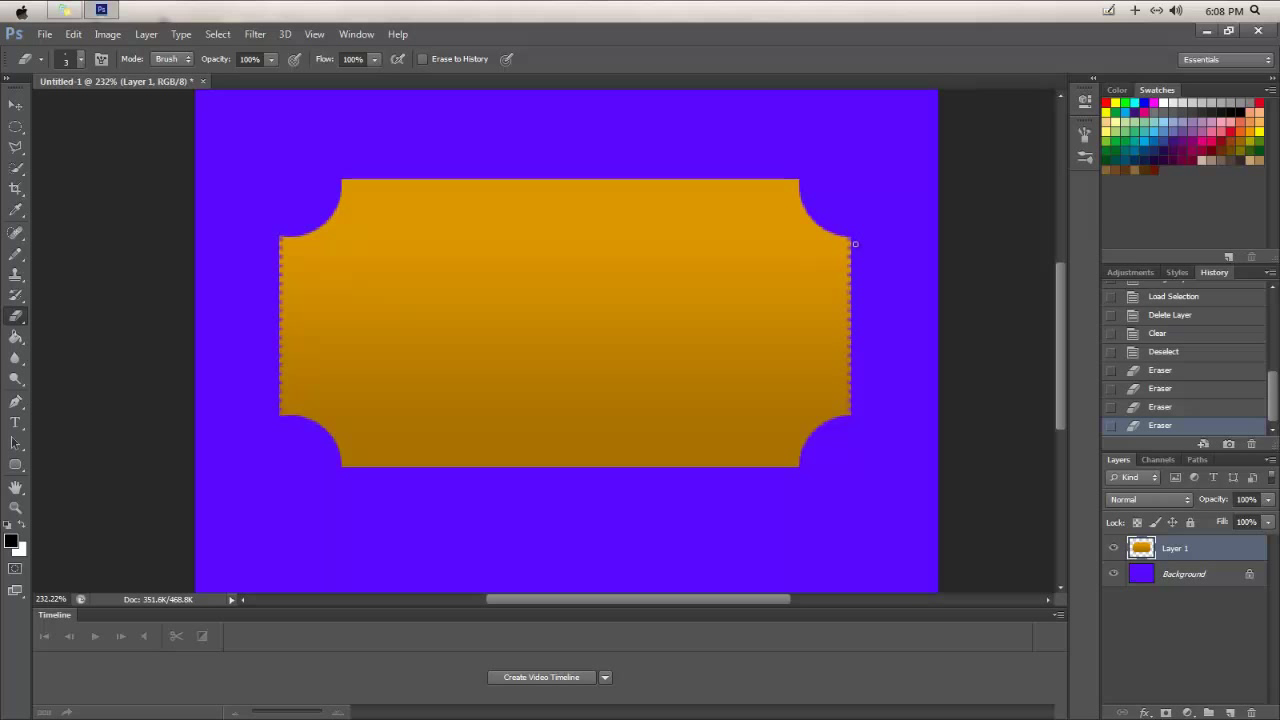
scroll(847, 290, down, 6)
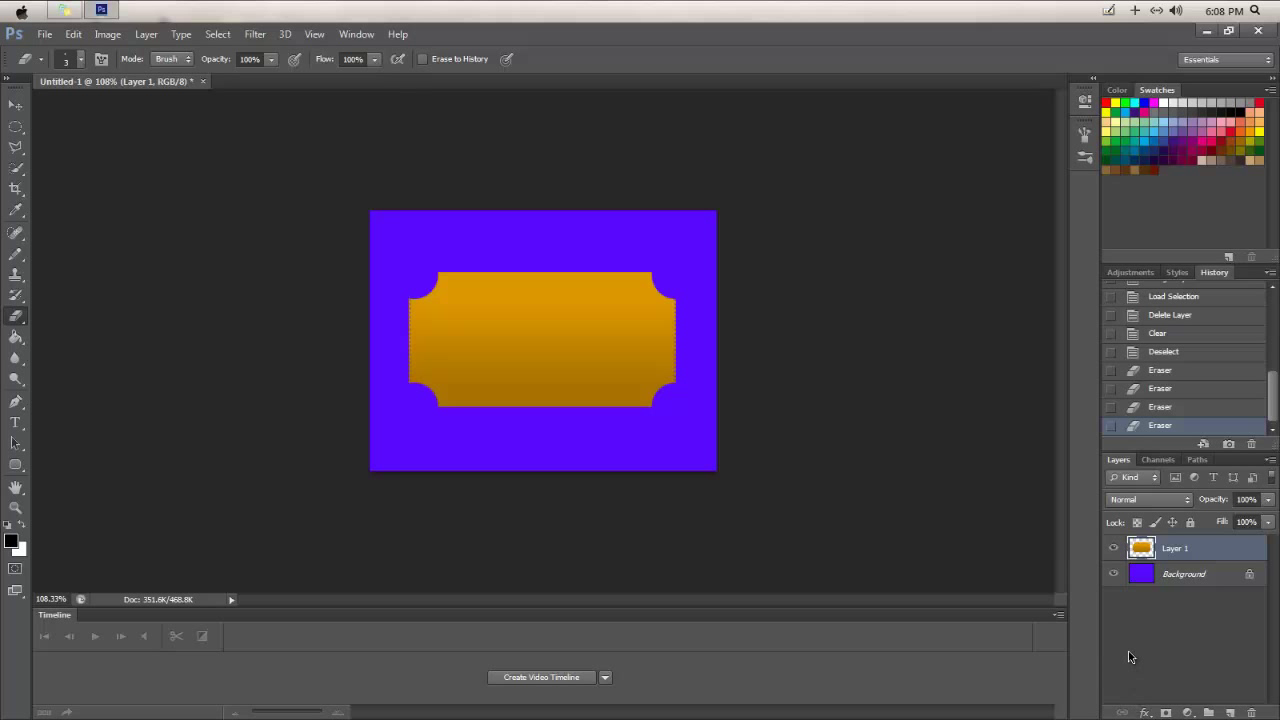
Add a new layer above the ticket, and copy the large beige grunge texture image from its Flickr page in Chrome.
click(1230, 712)
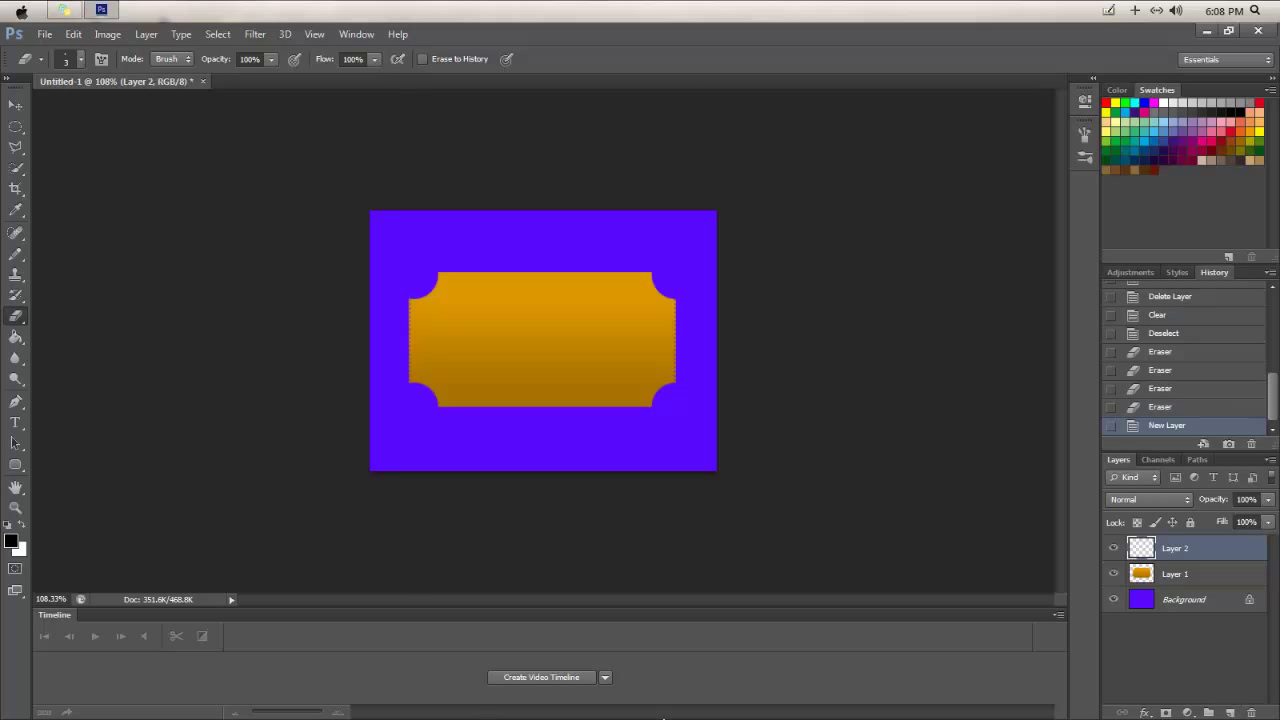
mouse_move(743, 705)
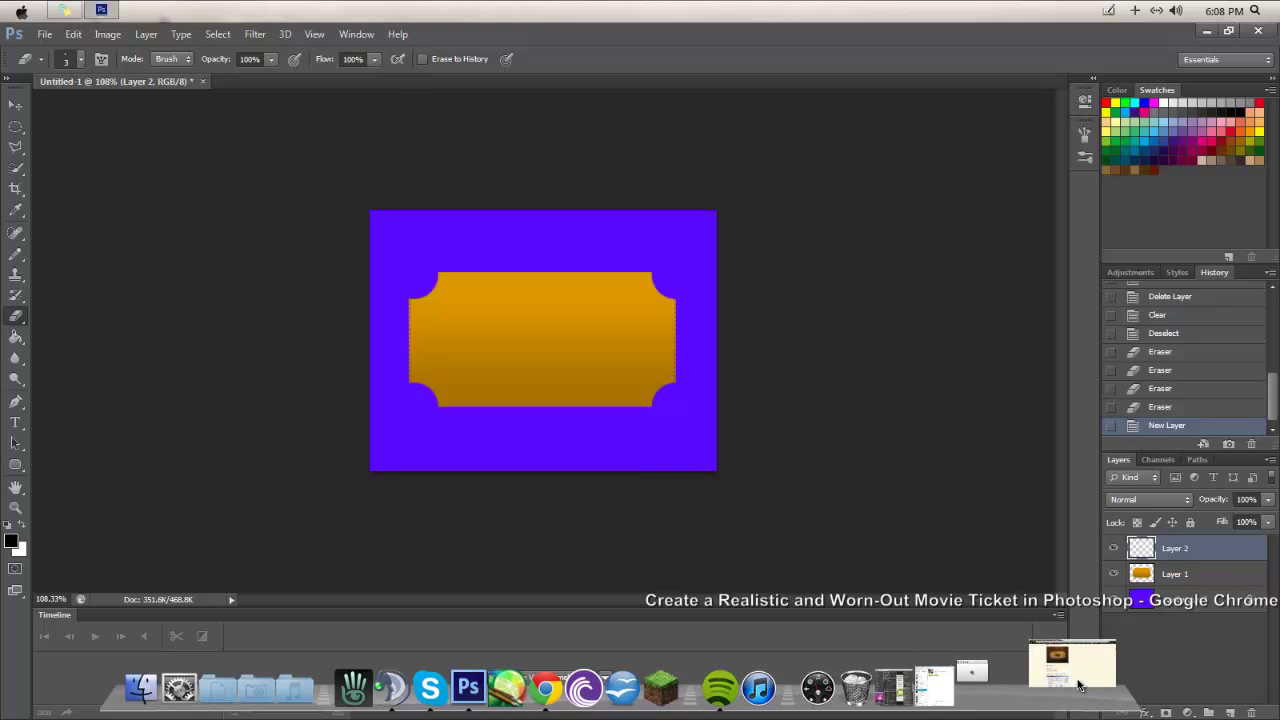
click(1079, 685)
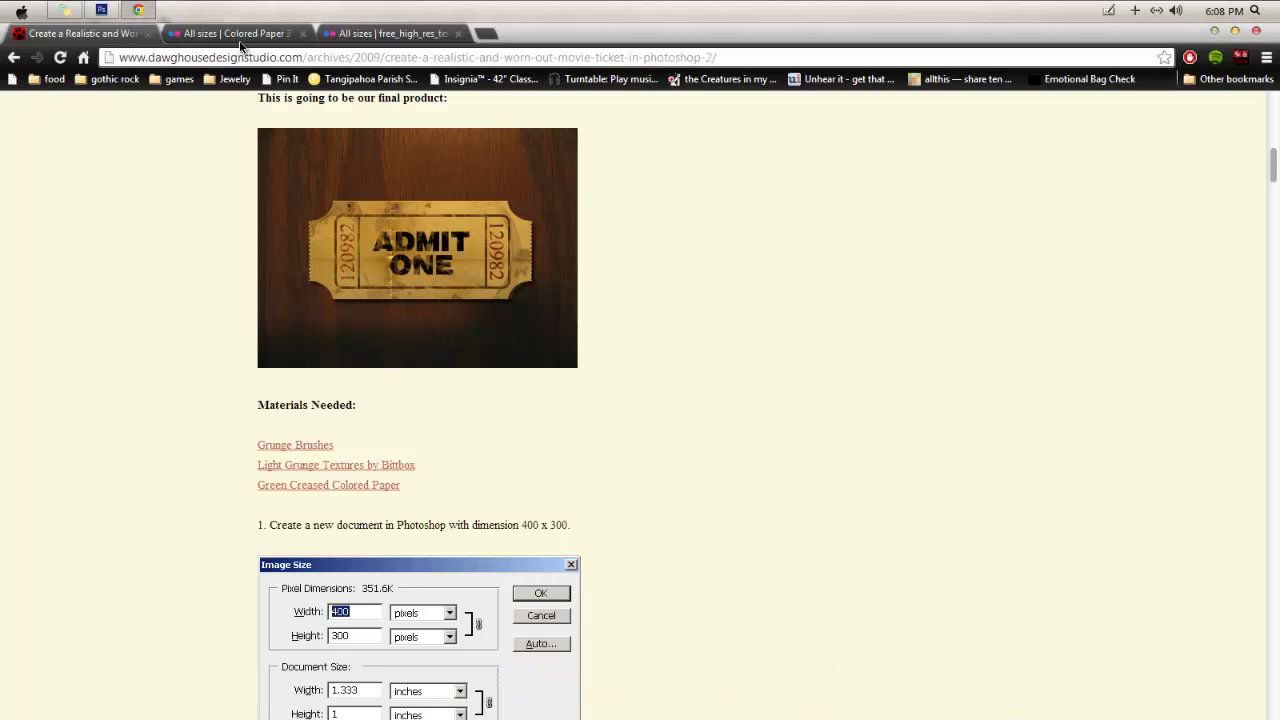
click(352, 36)
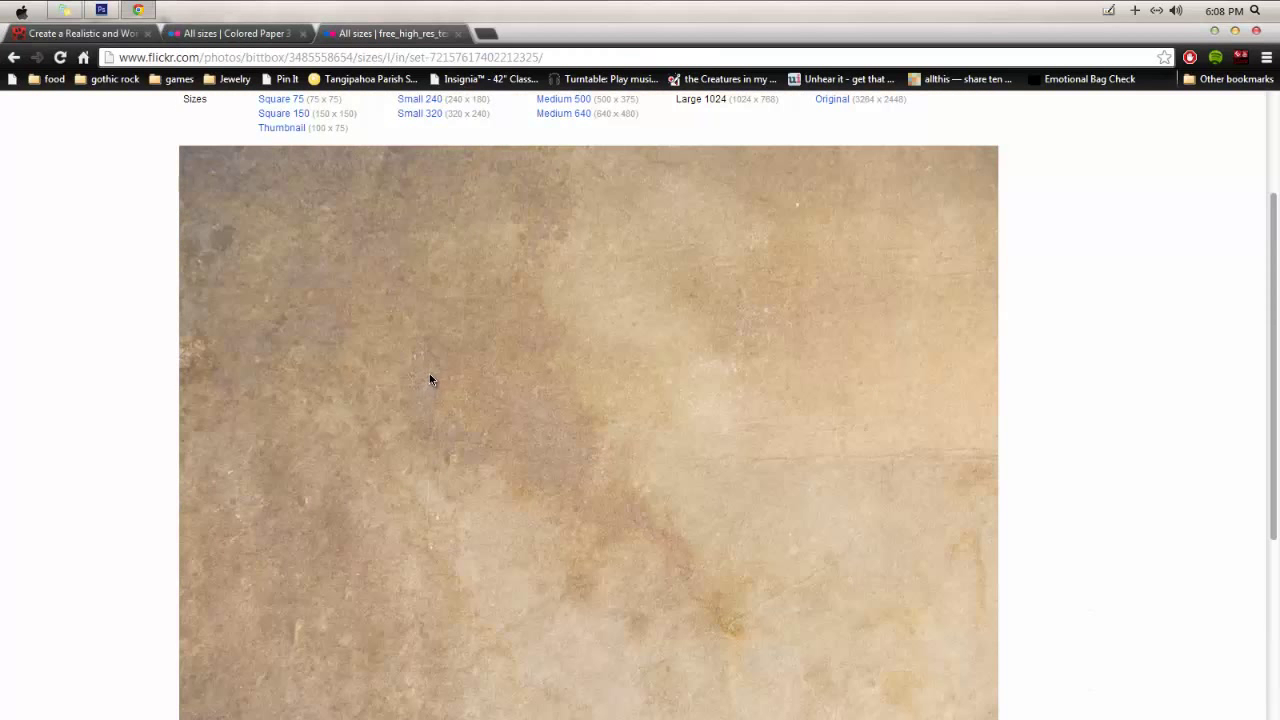
scroll(429, 372, up, 2)
scroll(429, 372, down, 5)
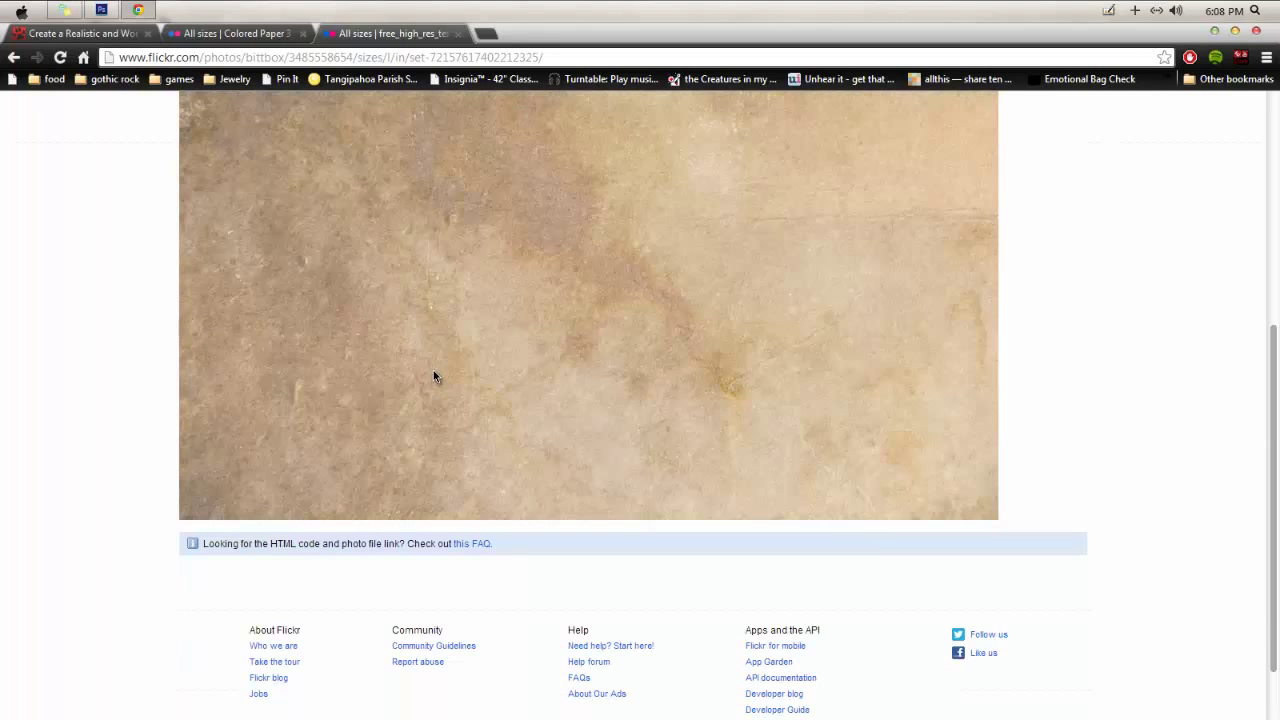
scroll(433, 376, up, 5)
scroll(454, 420, down, 5)
scroll(457, 408, up, 2)
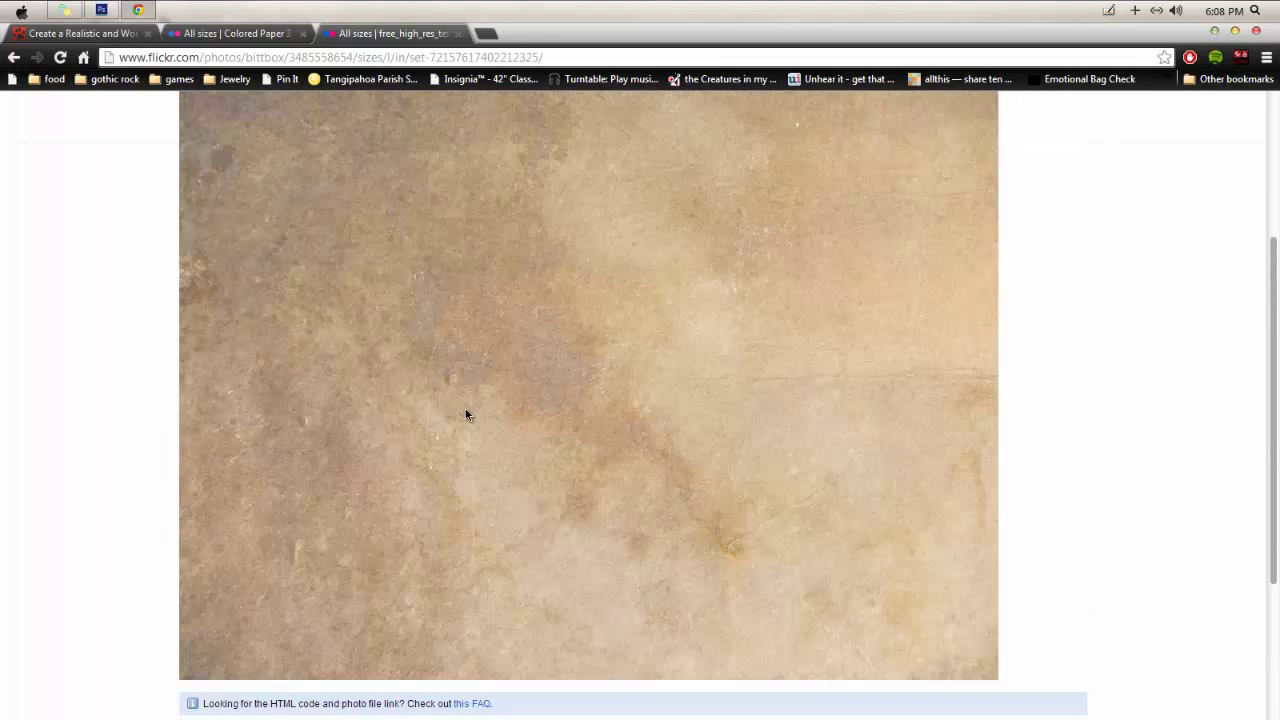
right_click(466, 414)
click(594, 463)
Switch back to Photoshop, paste the copied grunge texture into the new layer, and activate the Move tool.
key(alt+Tab)
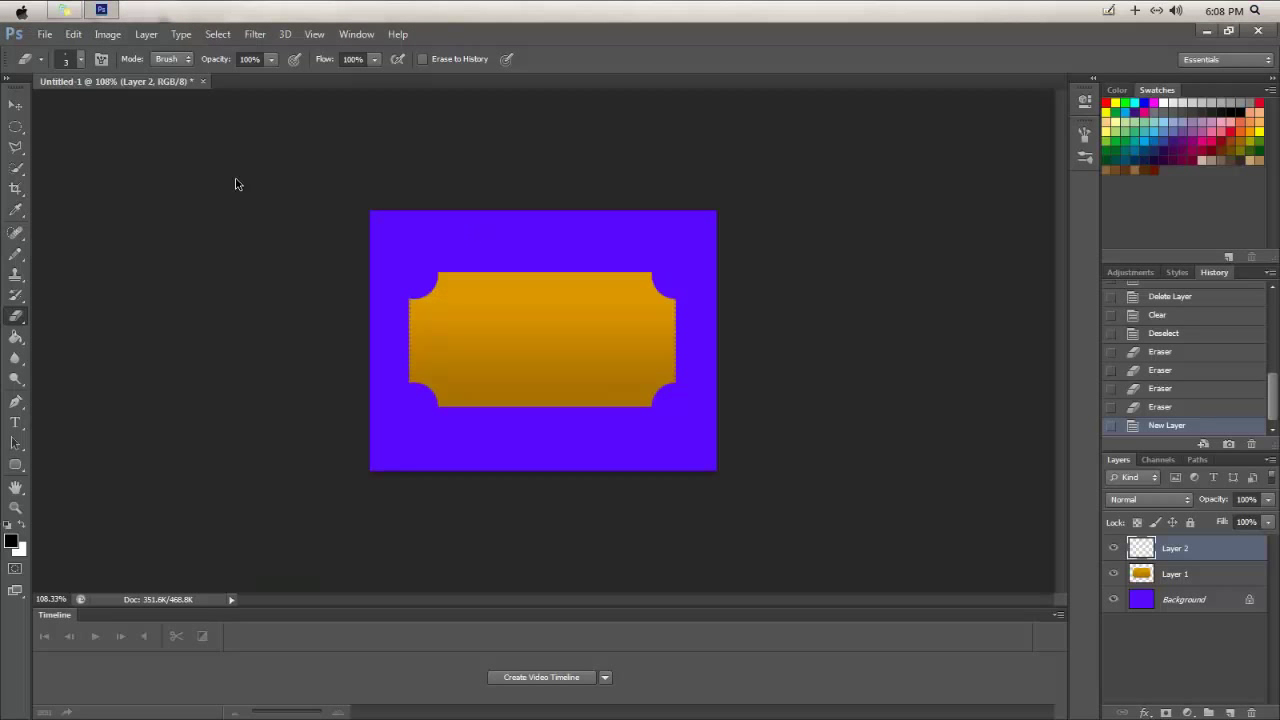
click(43, 35)
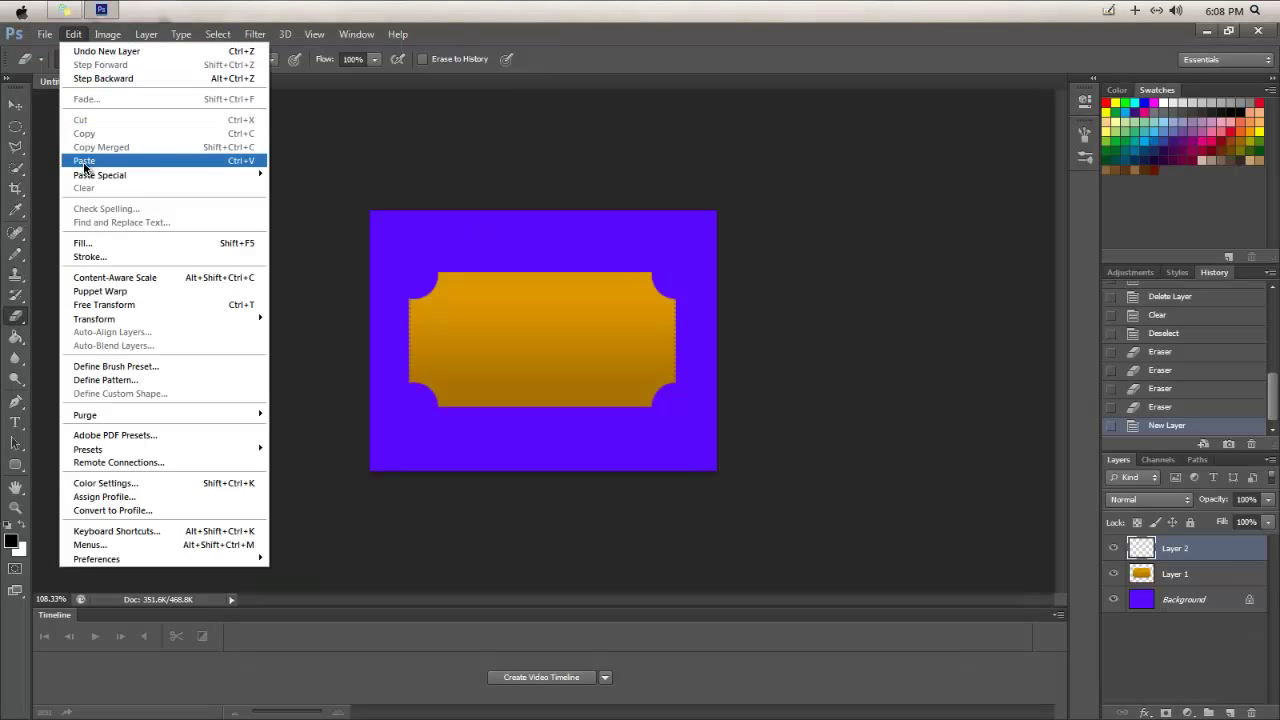
click(85, 161)
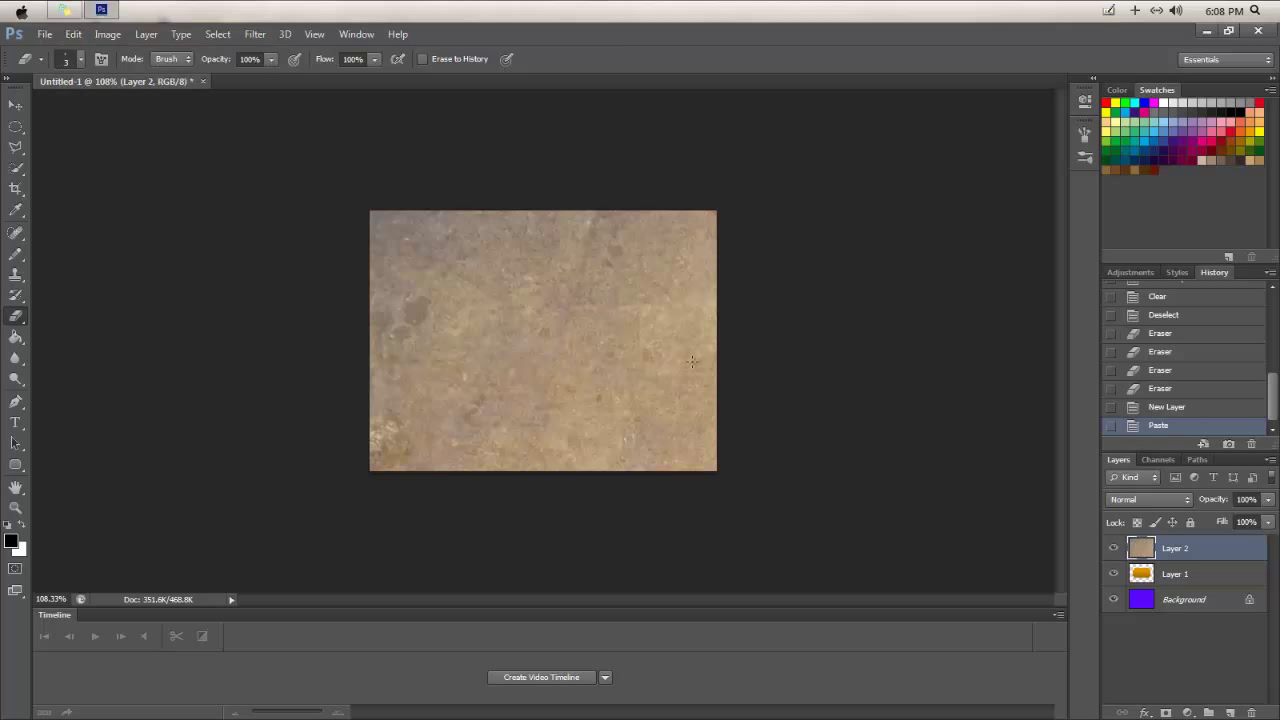
click(16, 104)
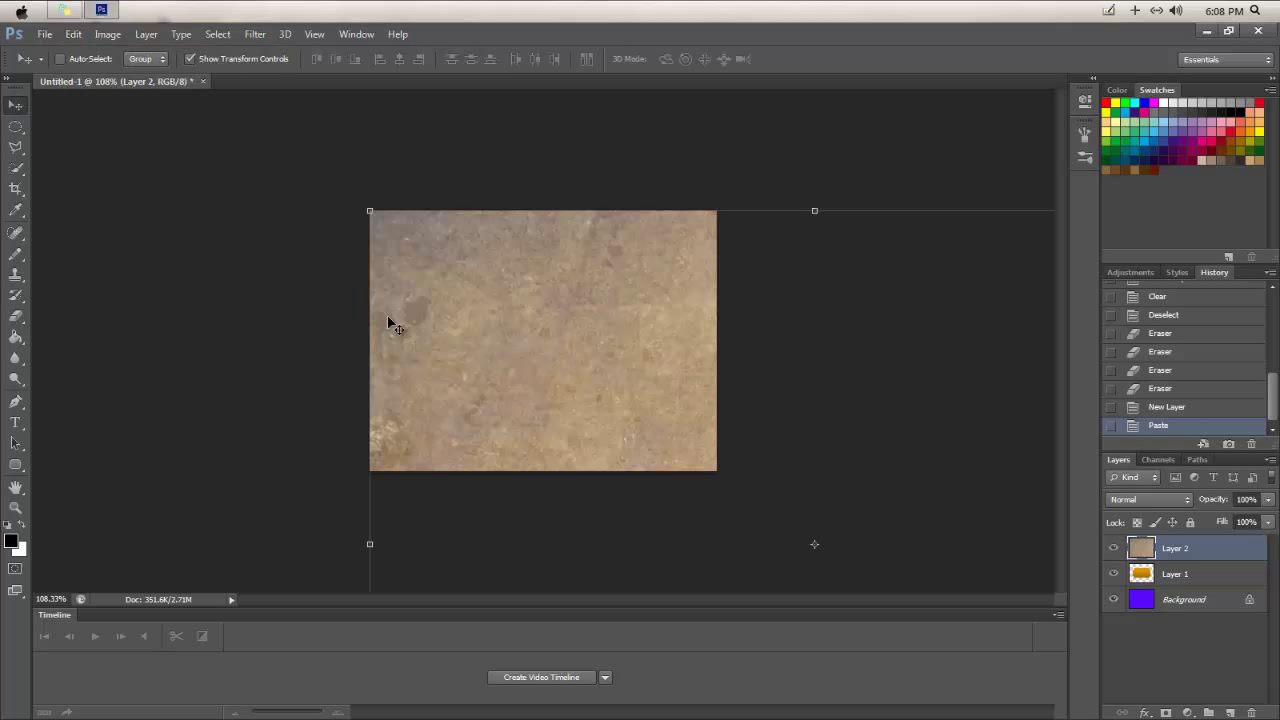
scroll(400, 329, down, 5)
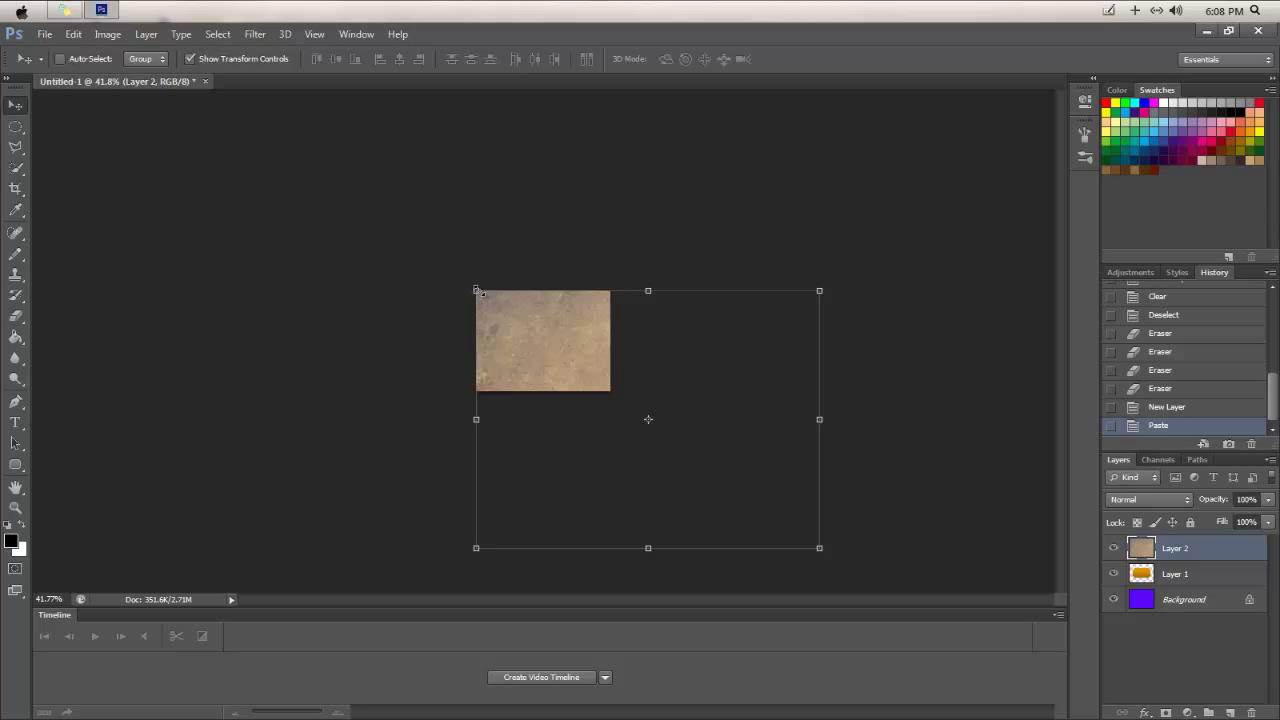
drag(477, 291, 717, 471)
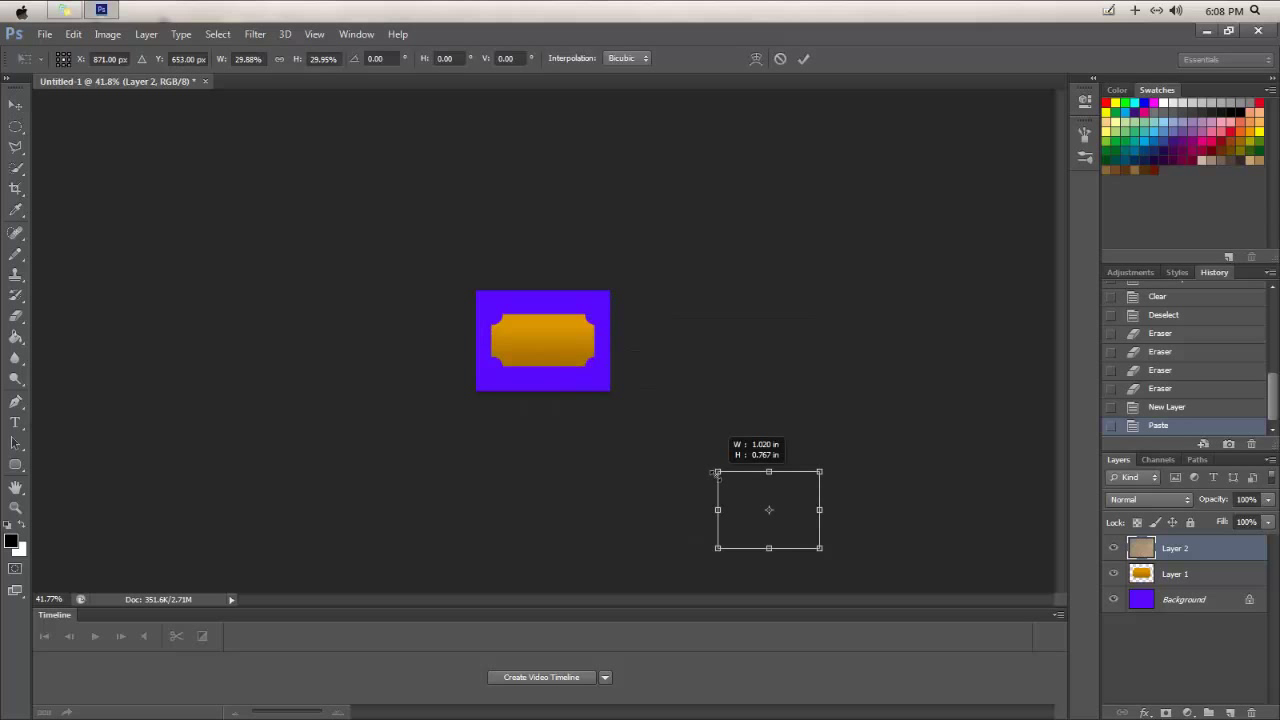
drag(769, 510, 583, 333)
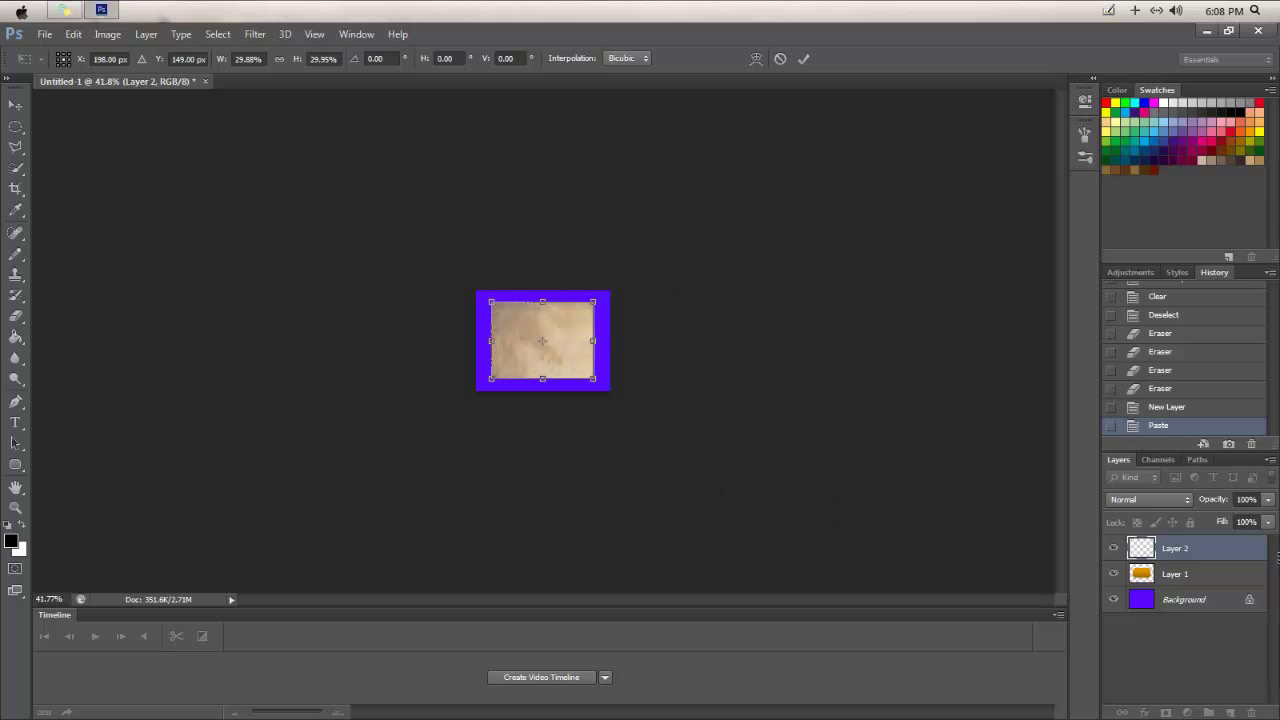
click(1268, 500)
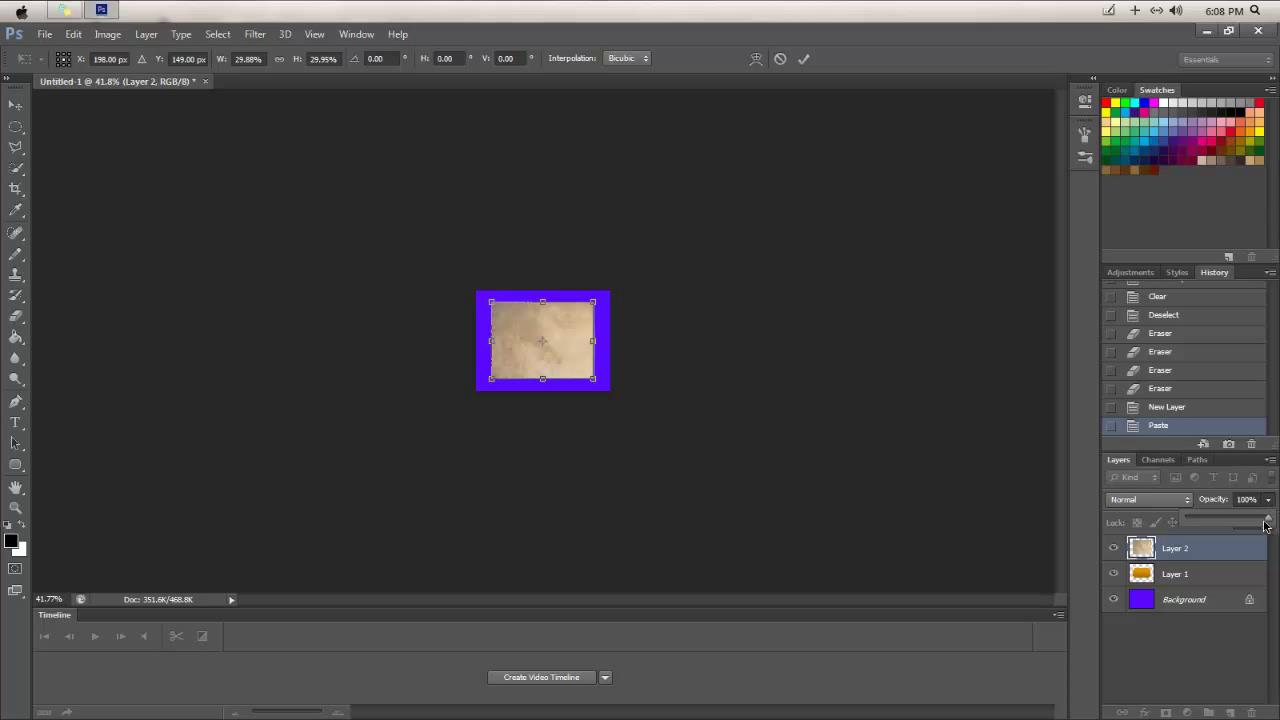
drag(1265, 526, 1227, 522)
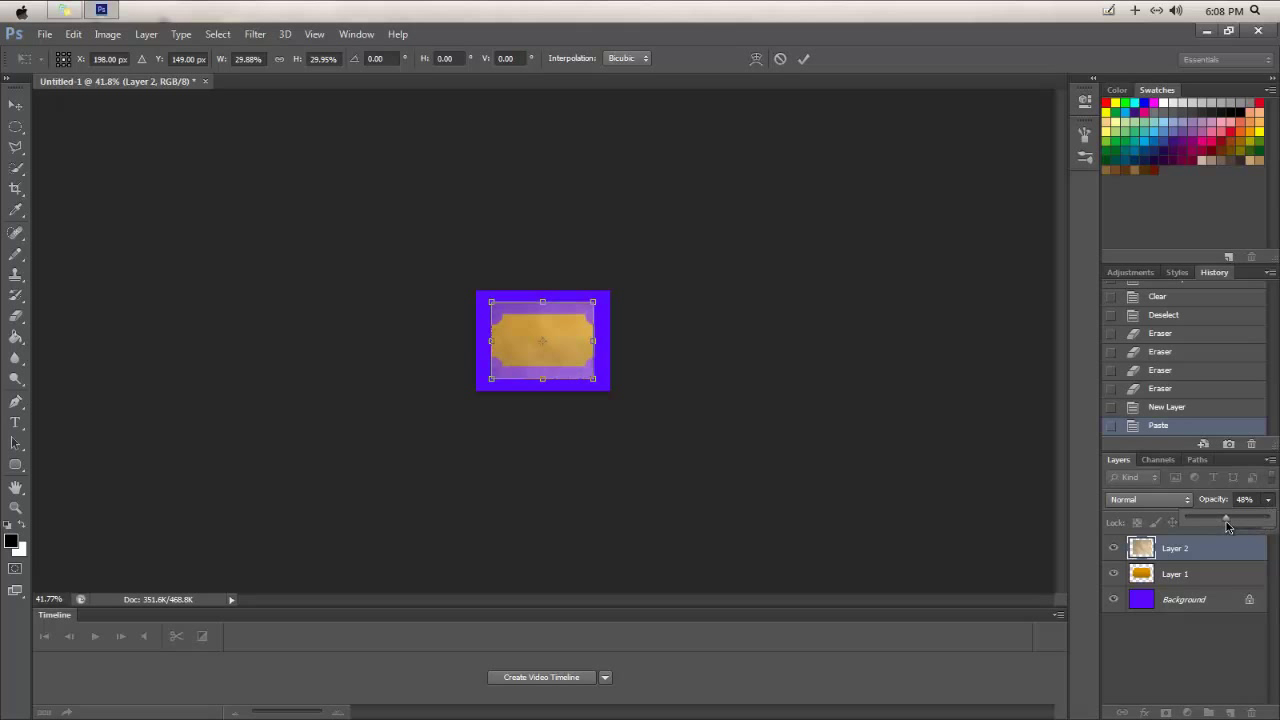
scroll(570, 356, up, 5)
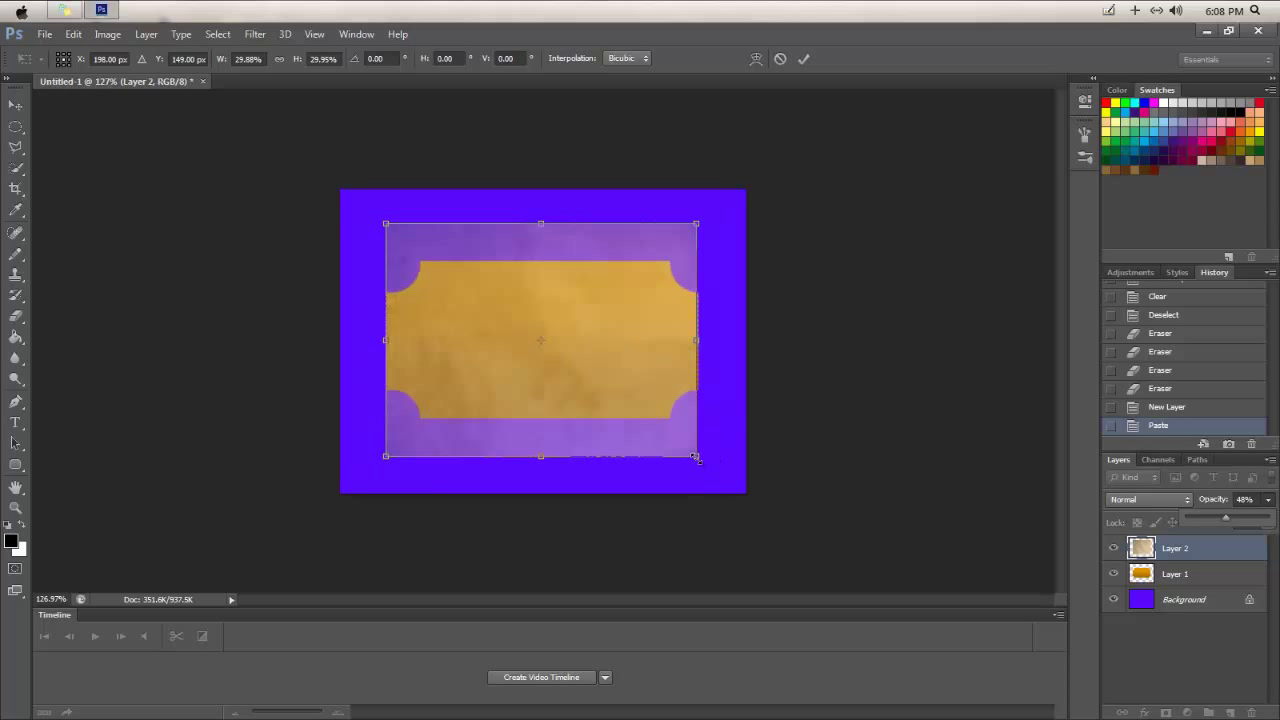
drag(697, 459, 715, 471)
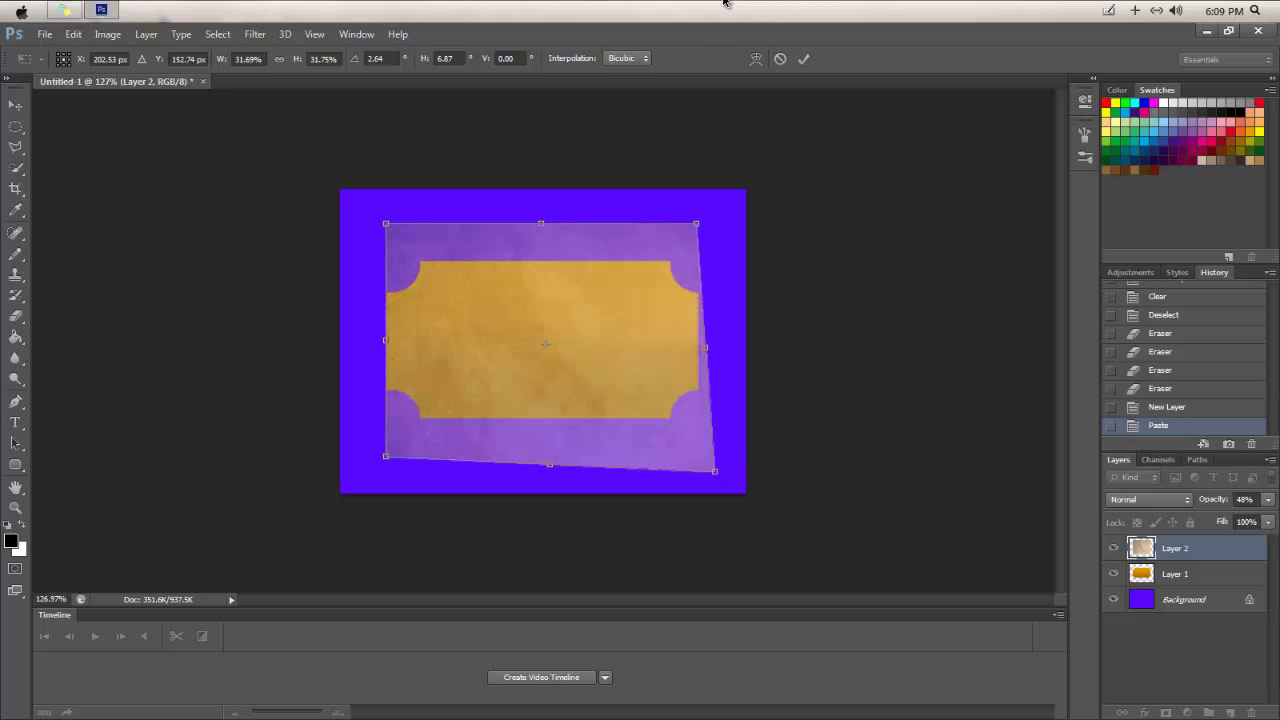
click(780, 58)
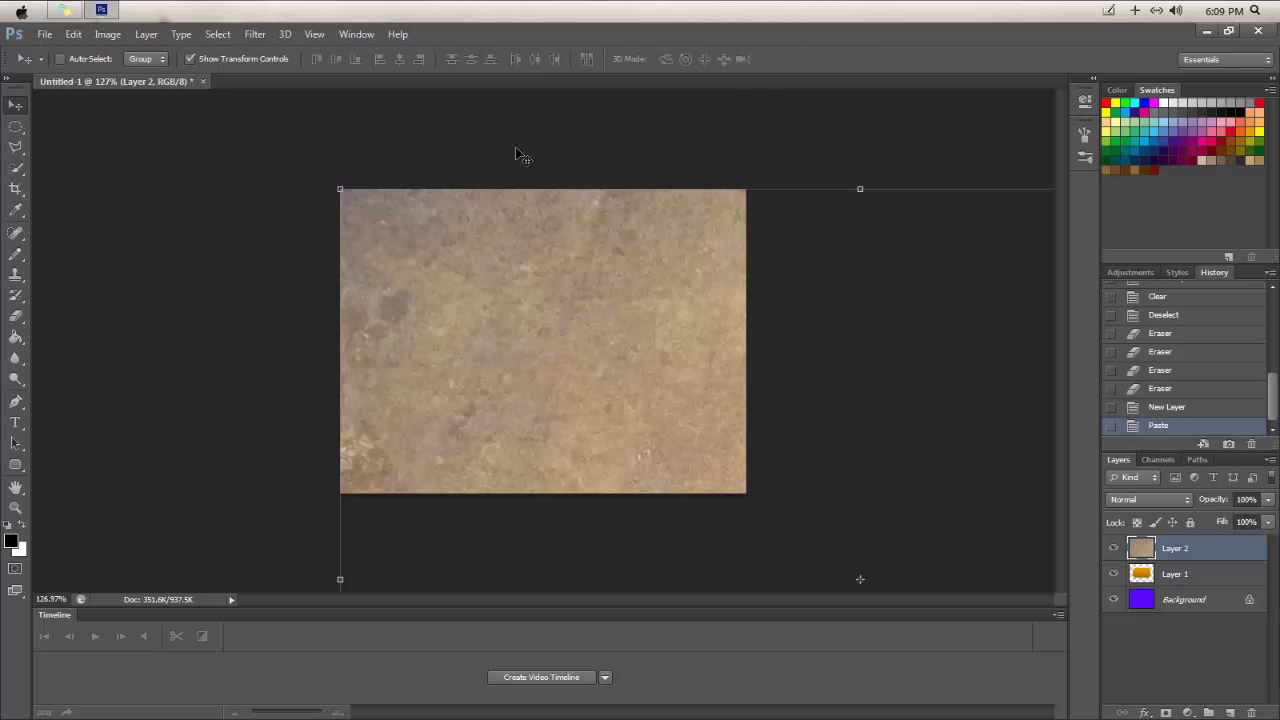
drag(340, 189, 394, 206)
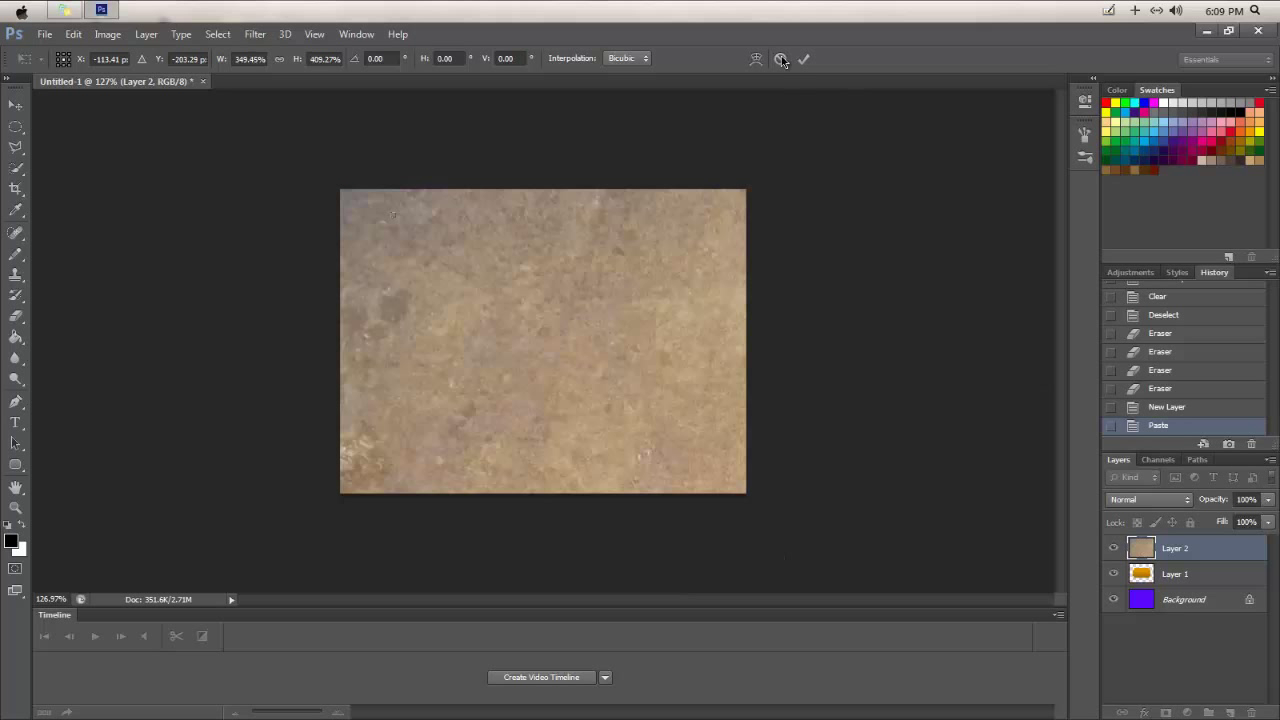
click(781, 60)
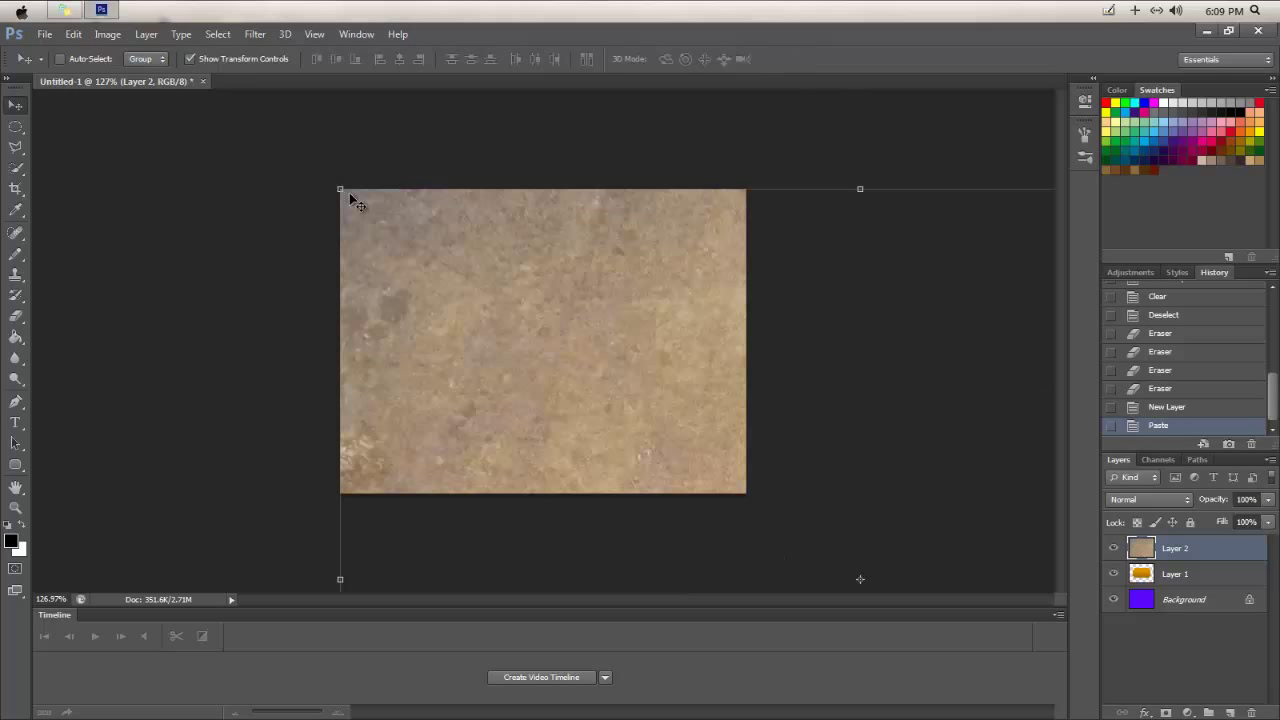
Scale the texture layer to about 35% wide and 33% high to cover the ticket, with its opacity at 48%, and apply the transform.
drag(337, 187, 403, 226)
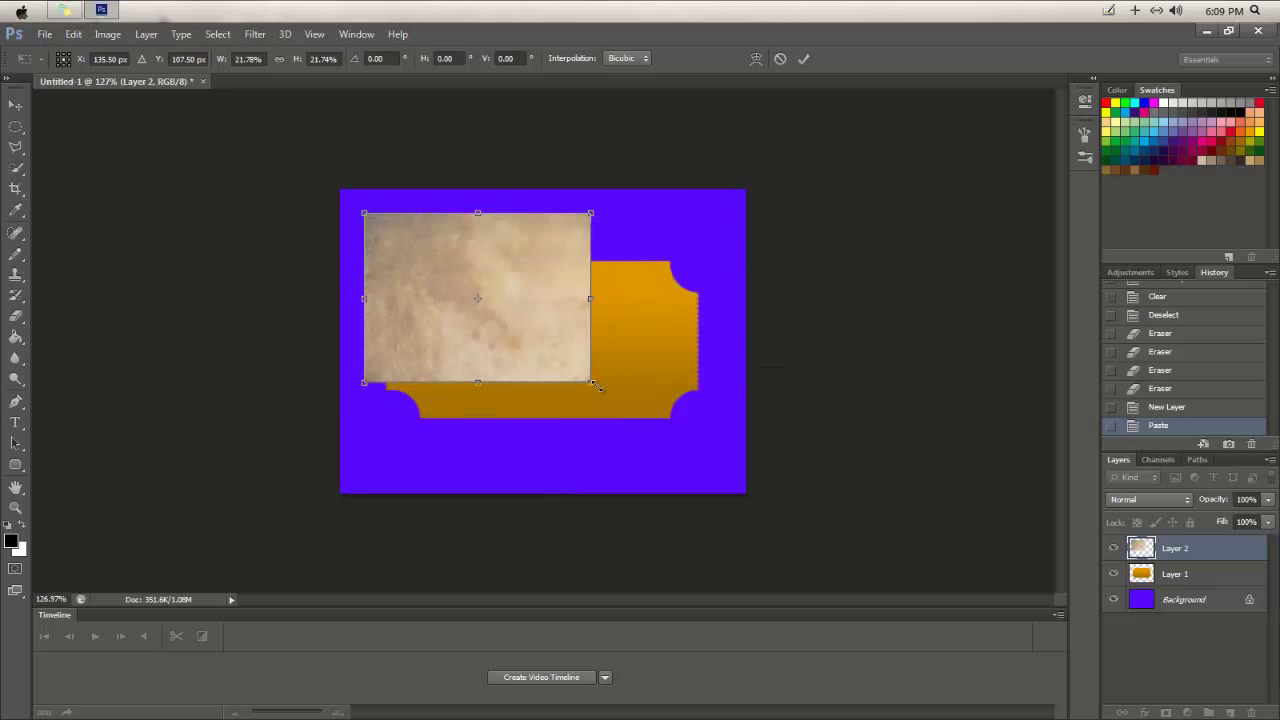
drag(592, 383, 729, 482)
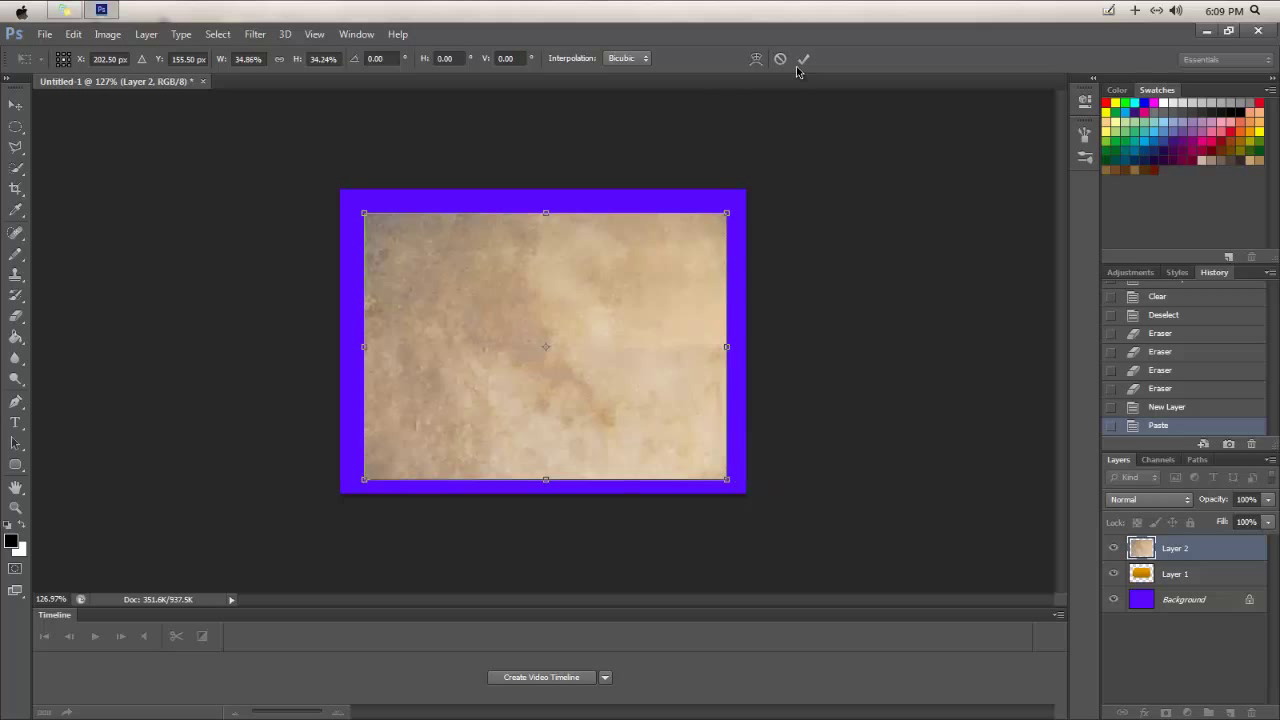
click(1268, 500)
drag(1266, 518, 1227, 521)
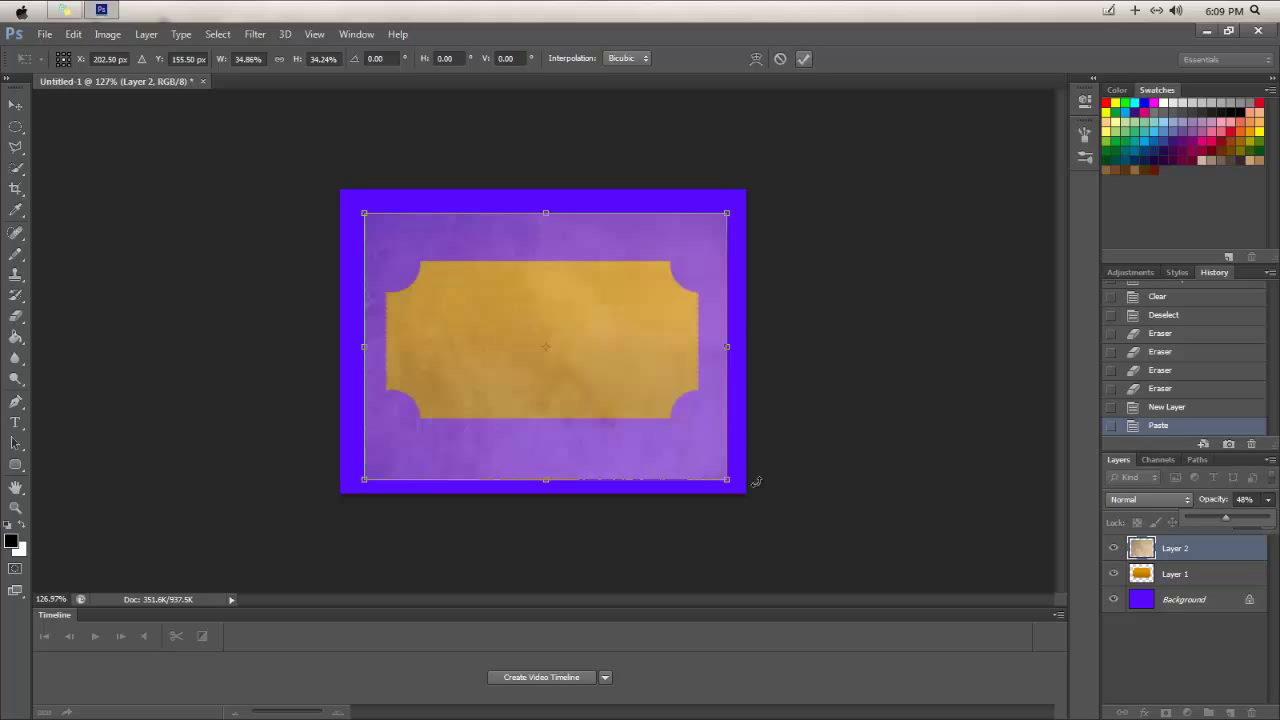
drag(727, 482, 726, 472)
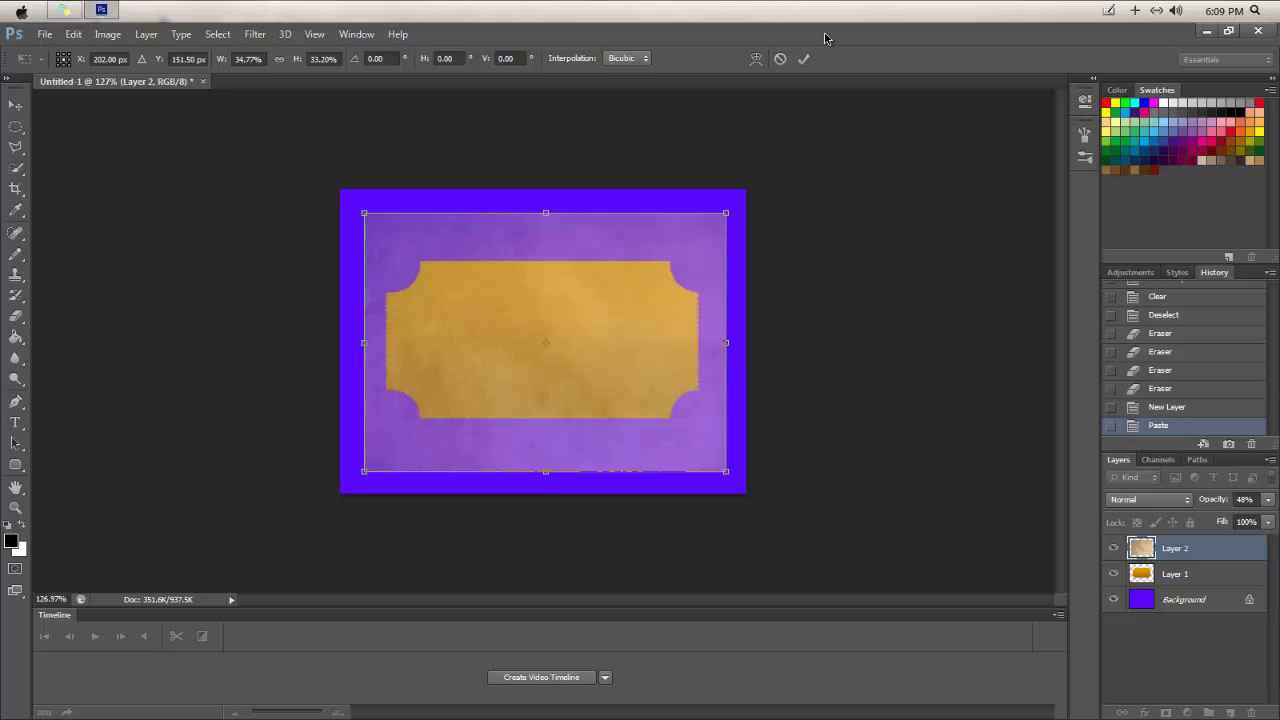
click(804, 58)
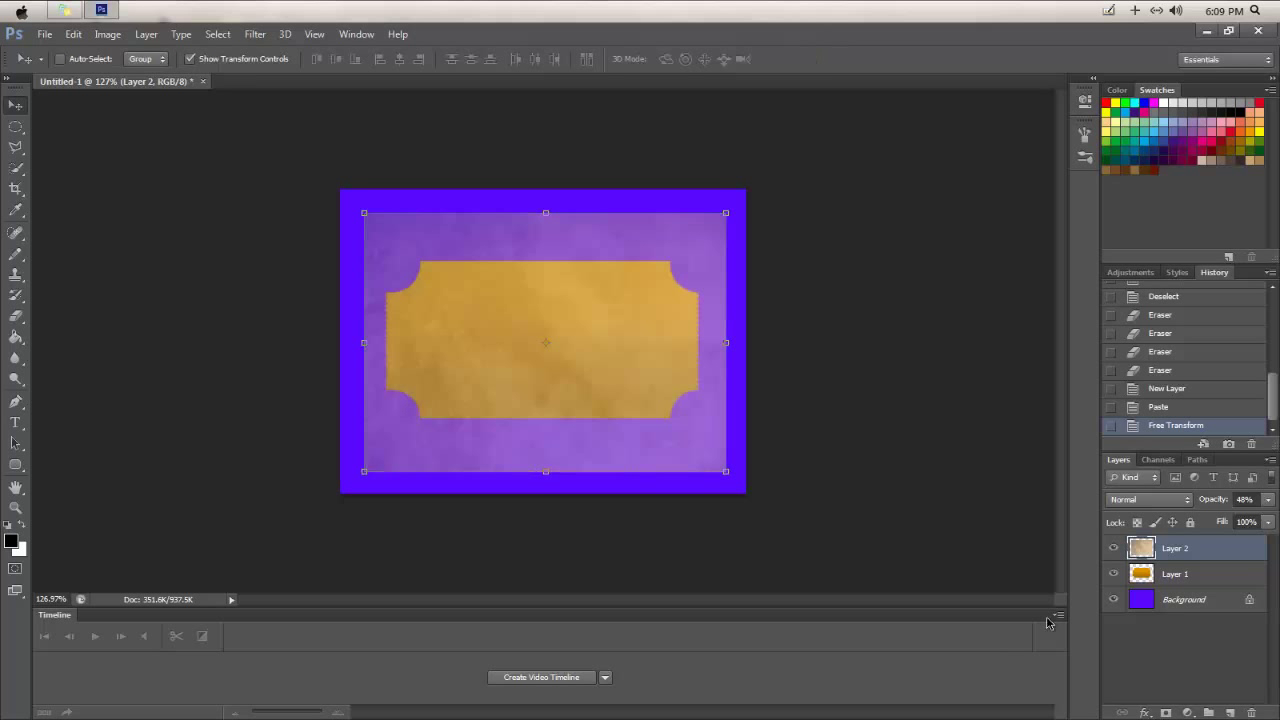
Load the ticket shape as a selection, invert it, delete the grunge texture outside the ticket, and deselect.
ctrl+click(1145, 578)
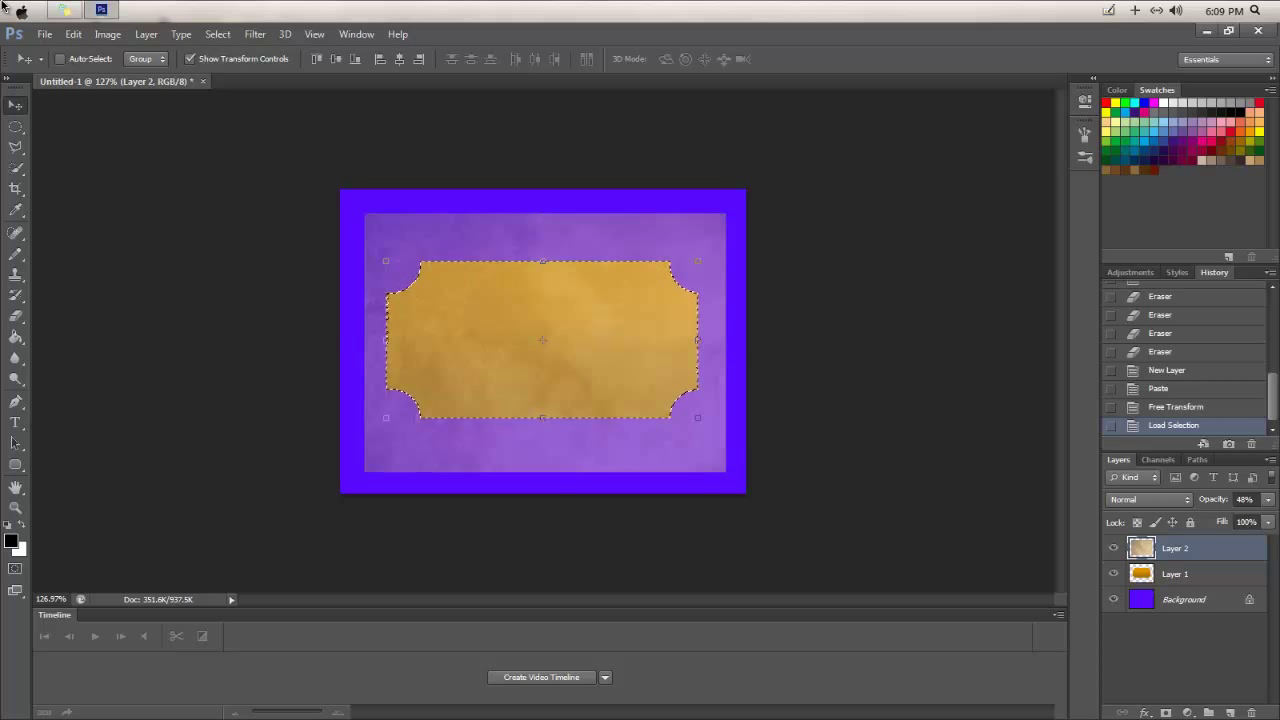
click(217, 34)
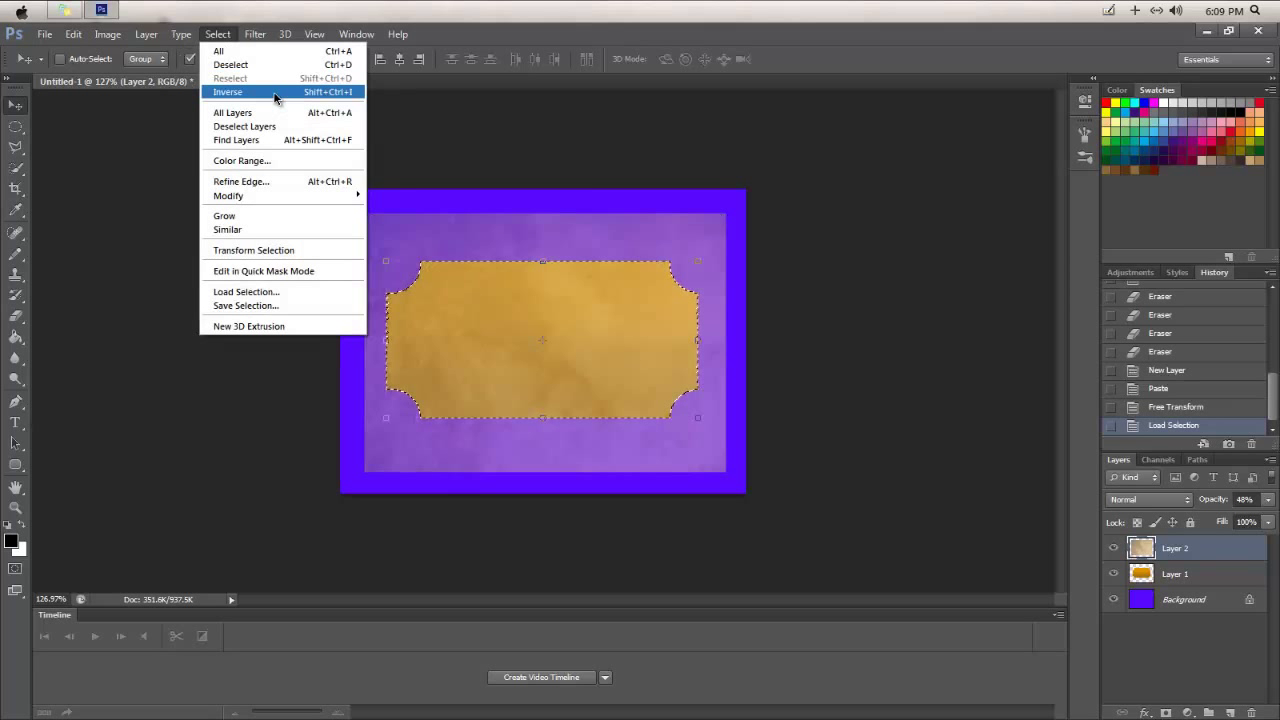
click(272, 90)
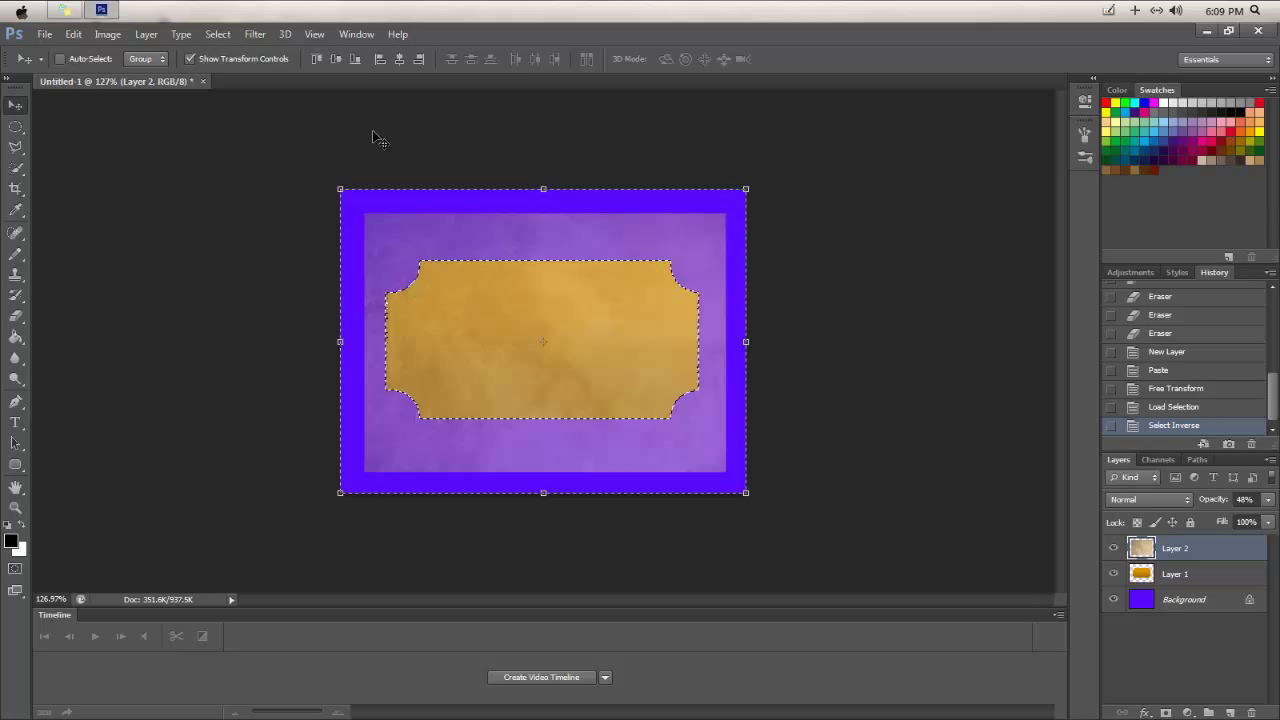
key(Delete)
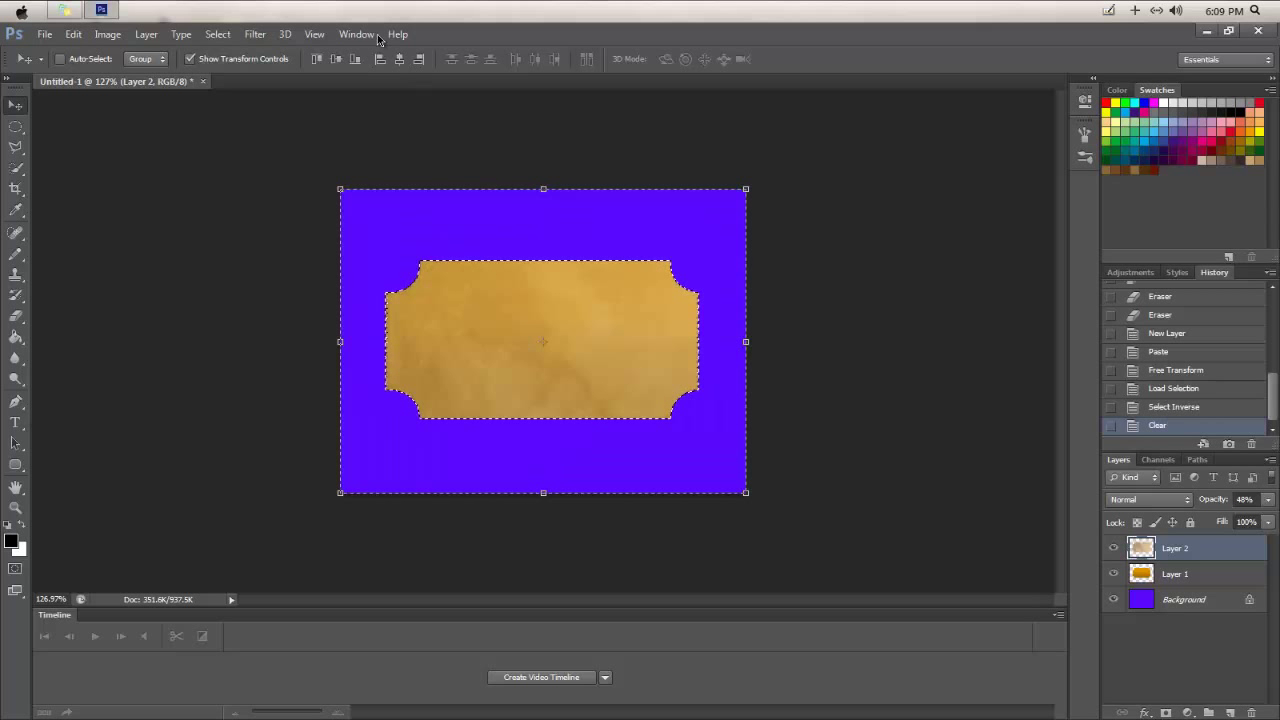
click(254, 34)
mouse_move(217, 34)
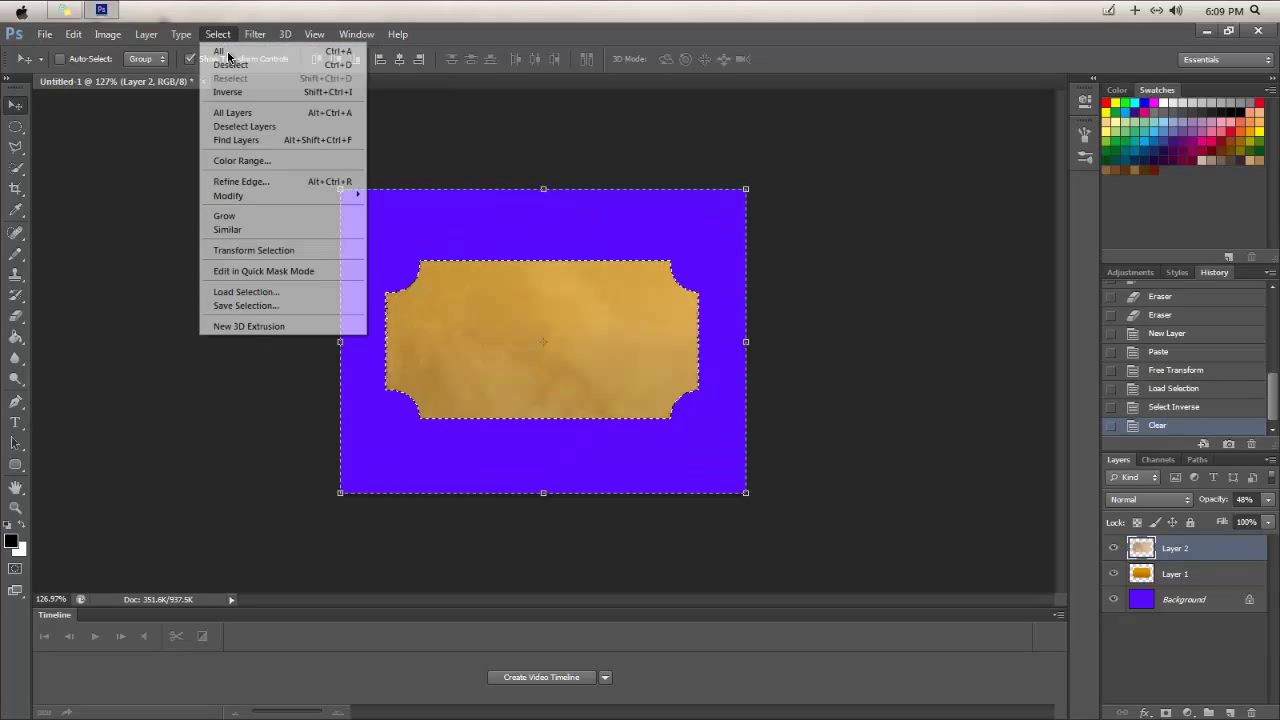
click(240, 66)
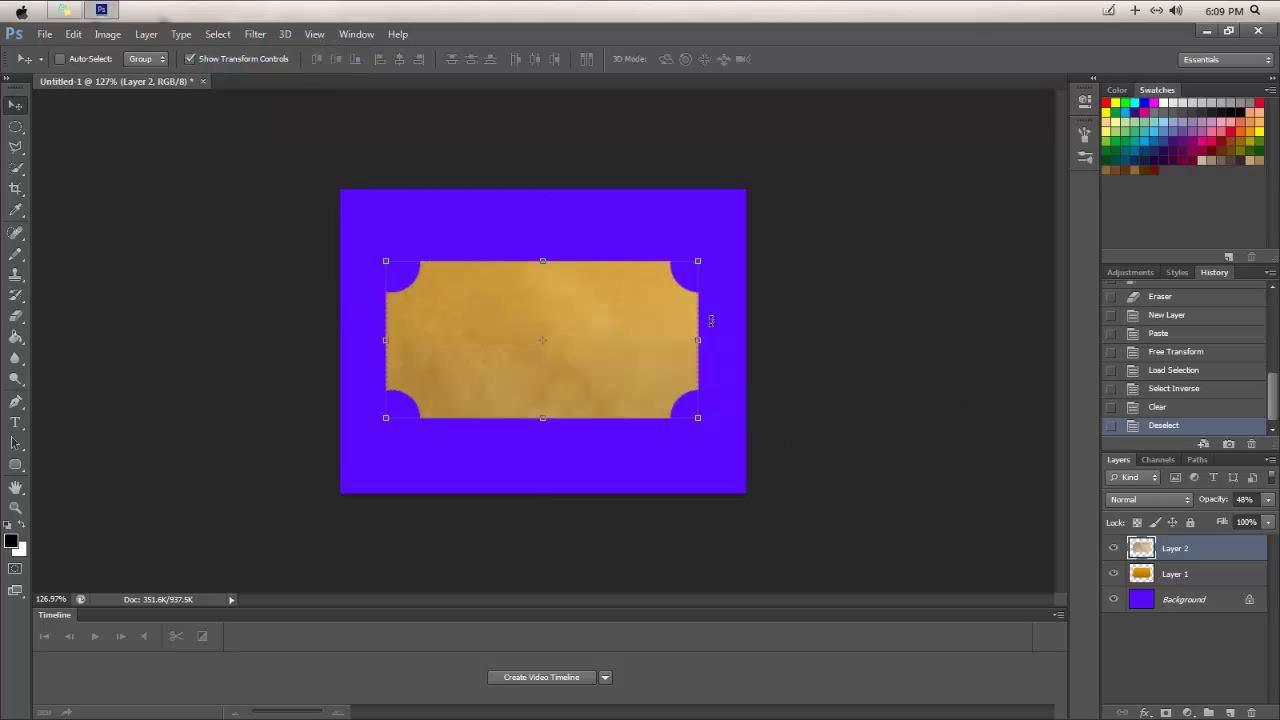
click(1114, 599)
click(1114, 599)
click(1114, 599)
click(1114, 599)
Add a drop shadow with a 2 px distance and a reduced size to the orange ticket layer beneath the texture.
double_click(1173, 575)
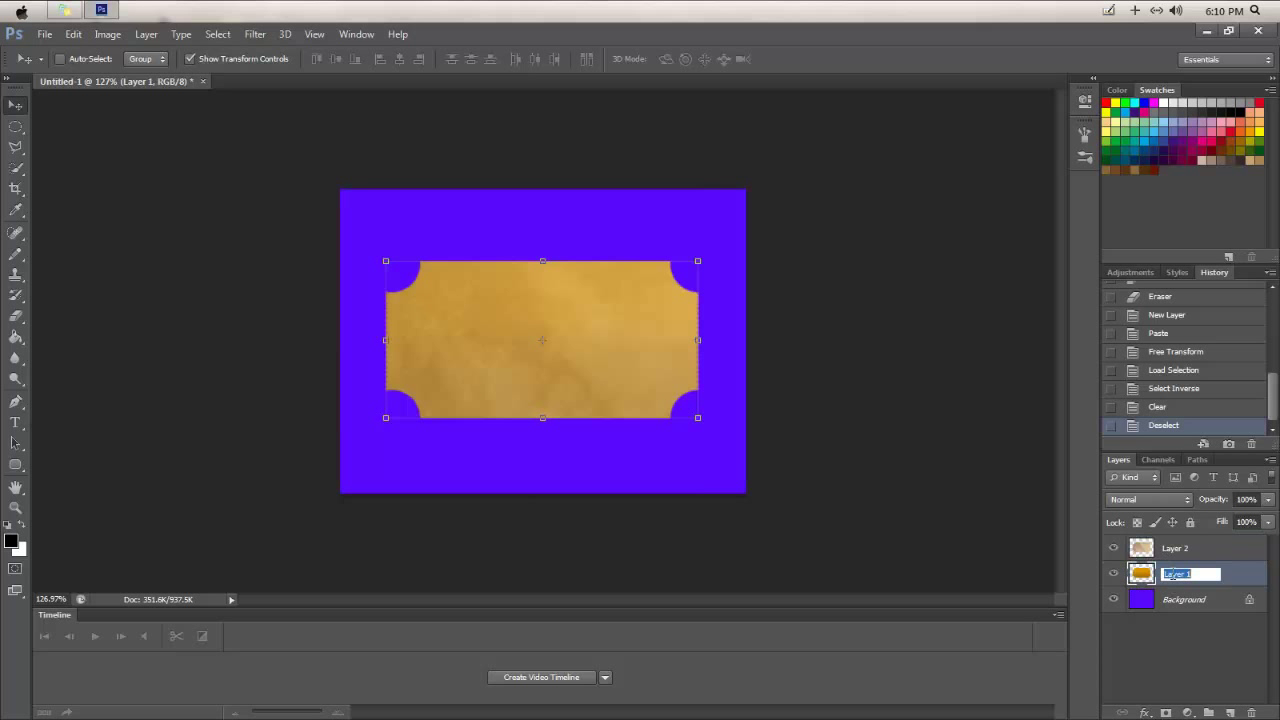
key(Return)
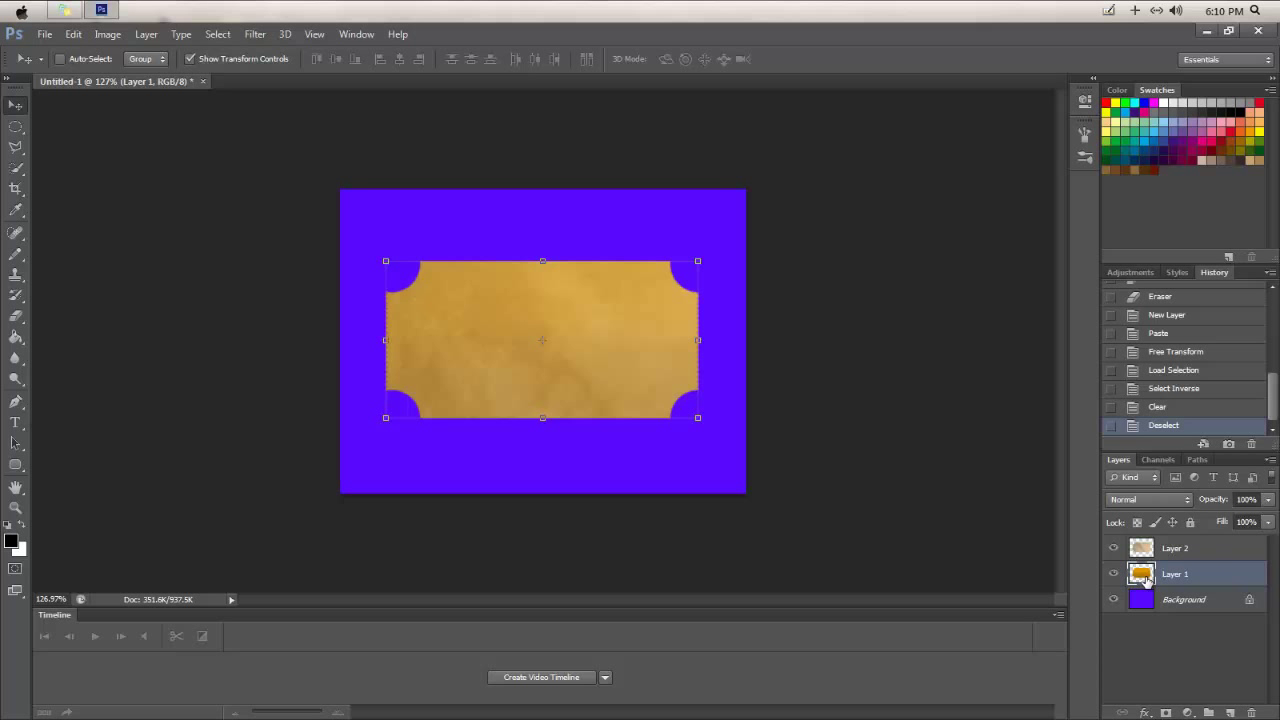
double_click(1146, 578)
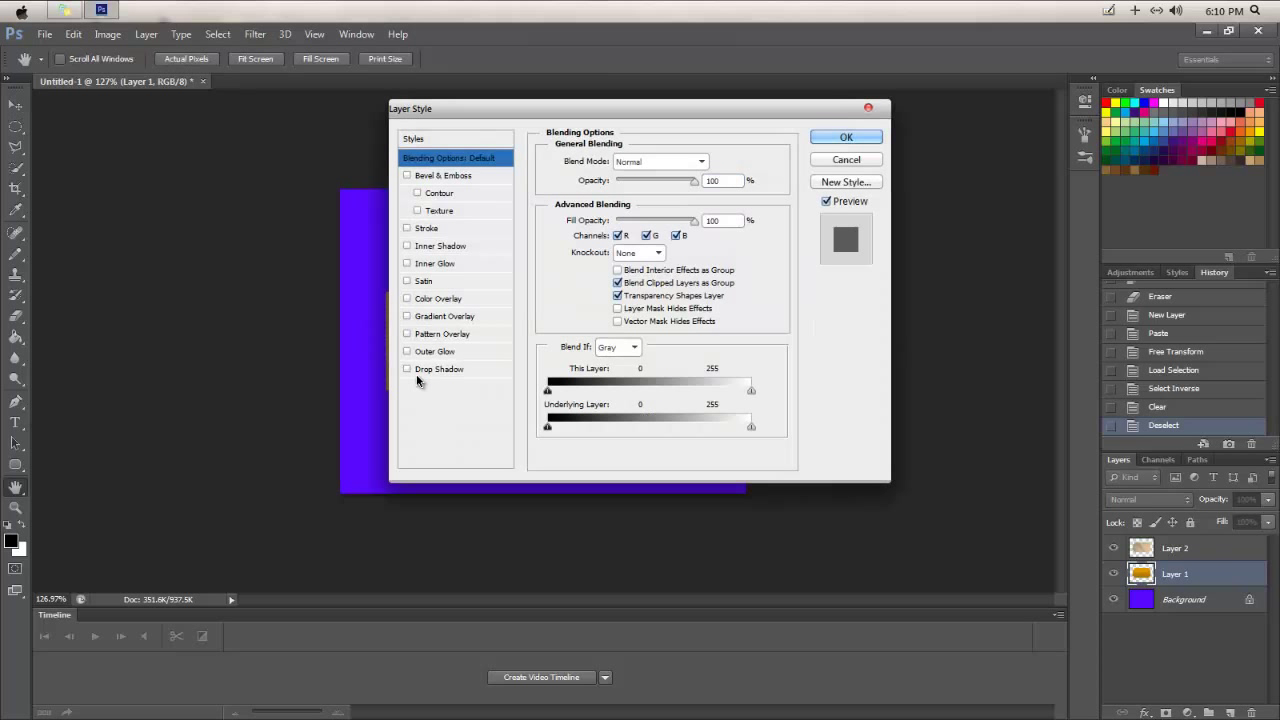
click(417, 375)
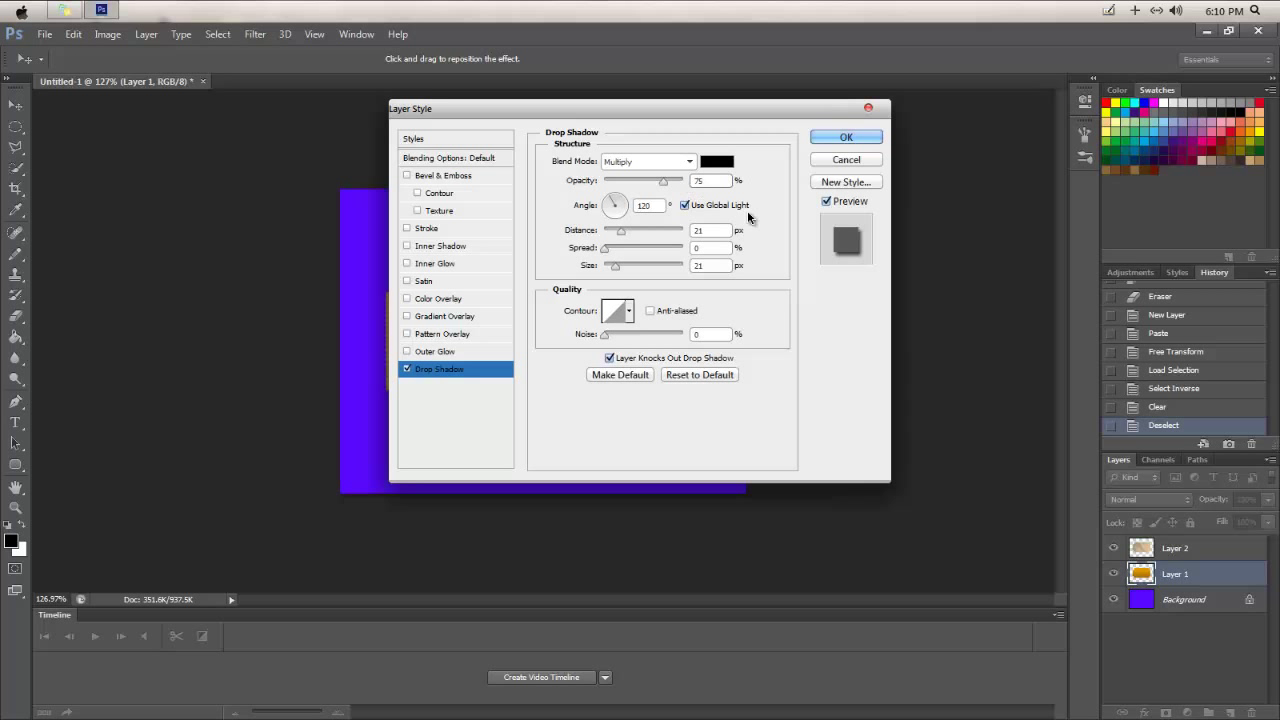
key(Tab)
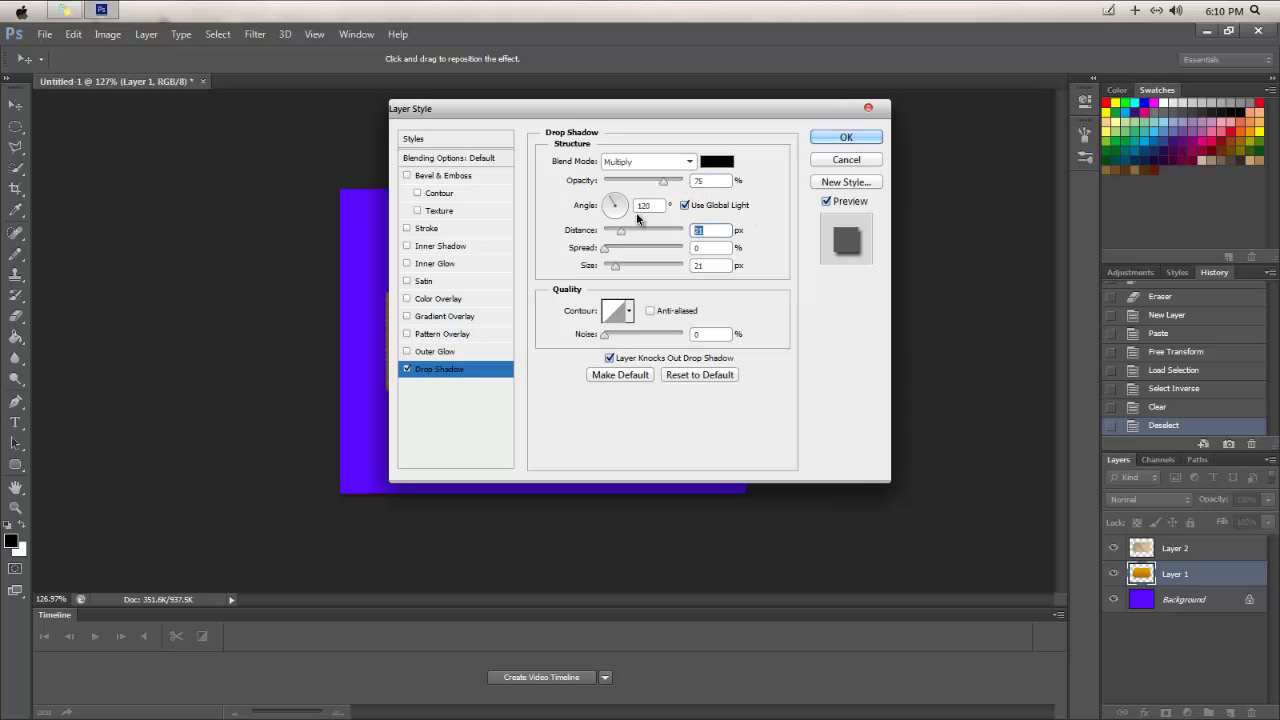
text(2)
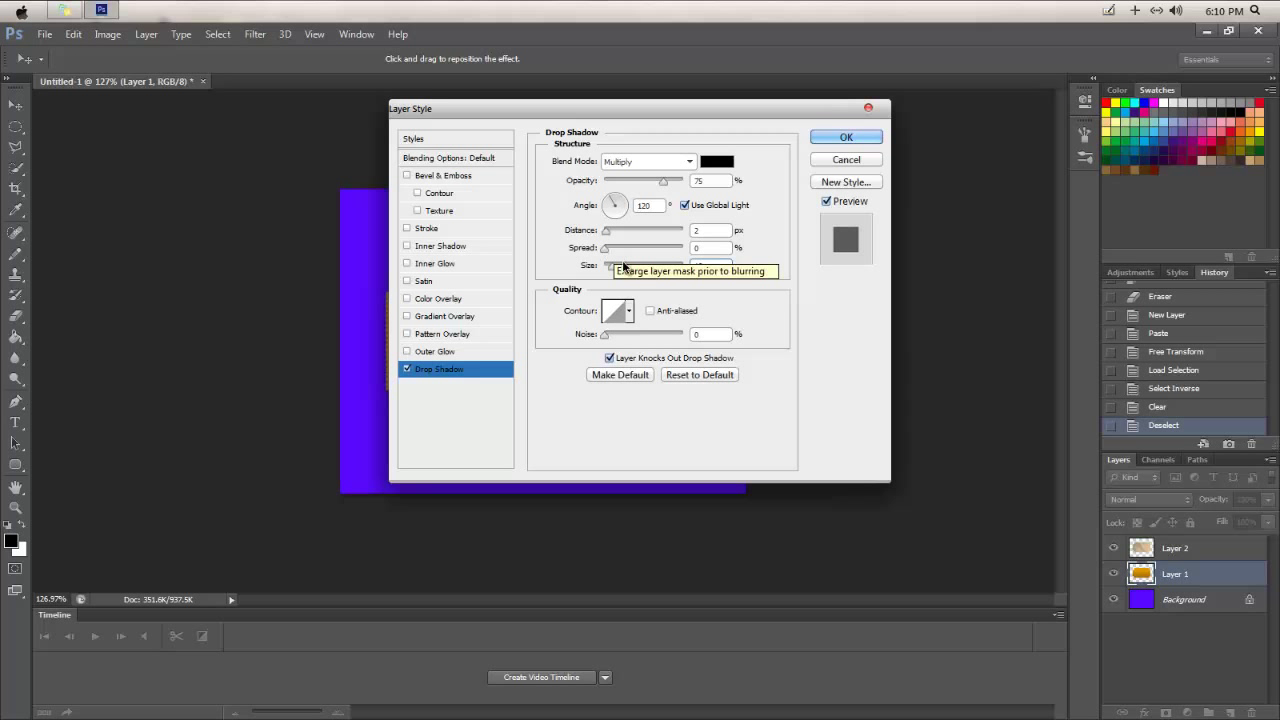
click(847, 135)
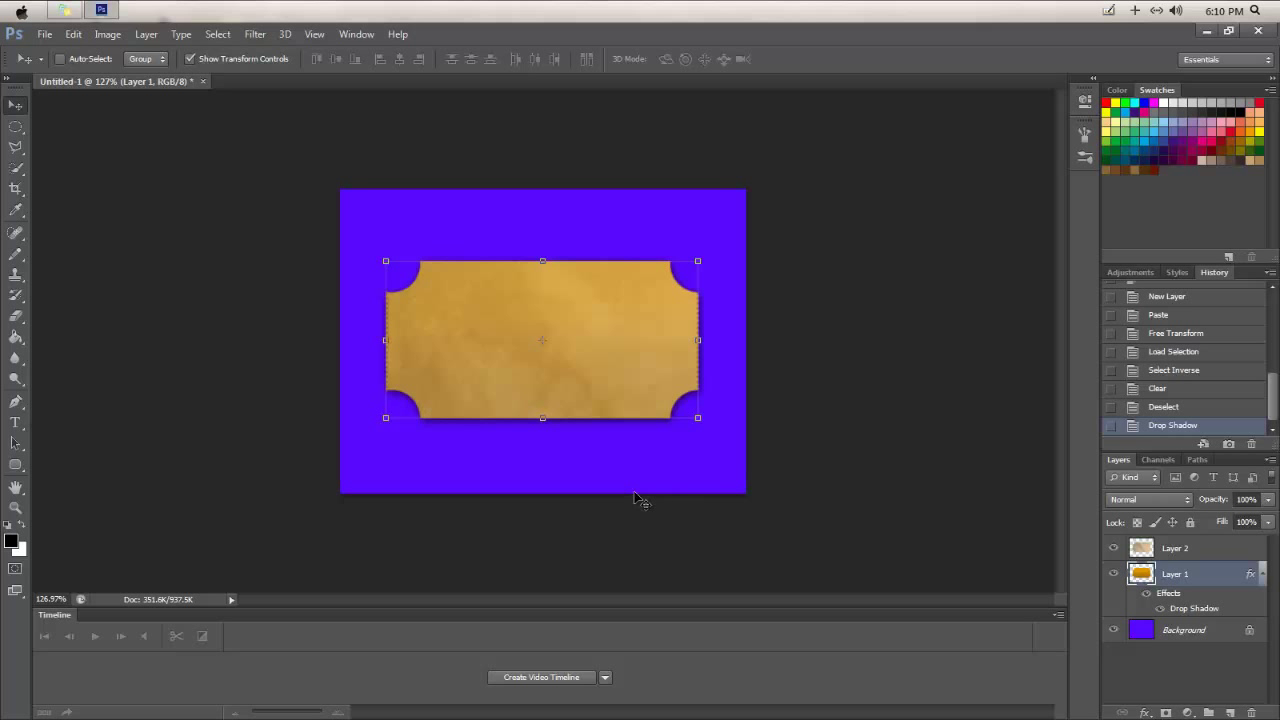
Add a new layer above the texture layer and load the ticket shape as a selection.
click(1232, 550)
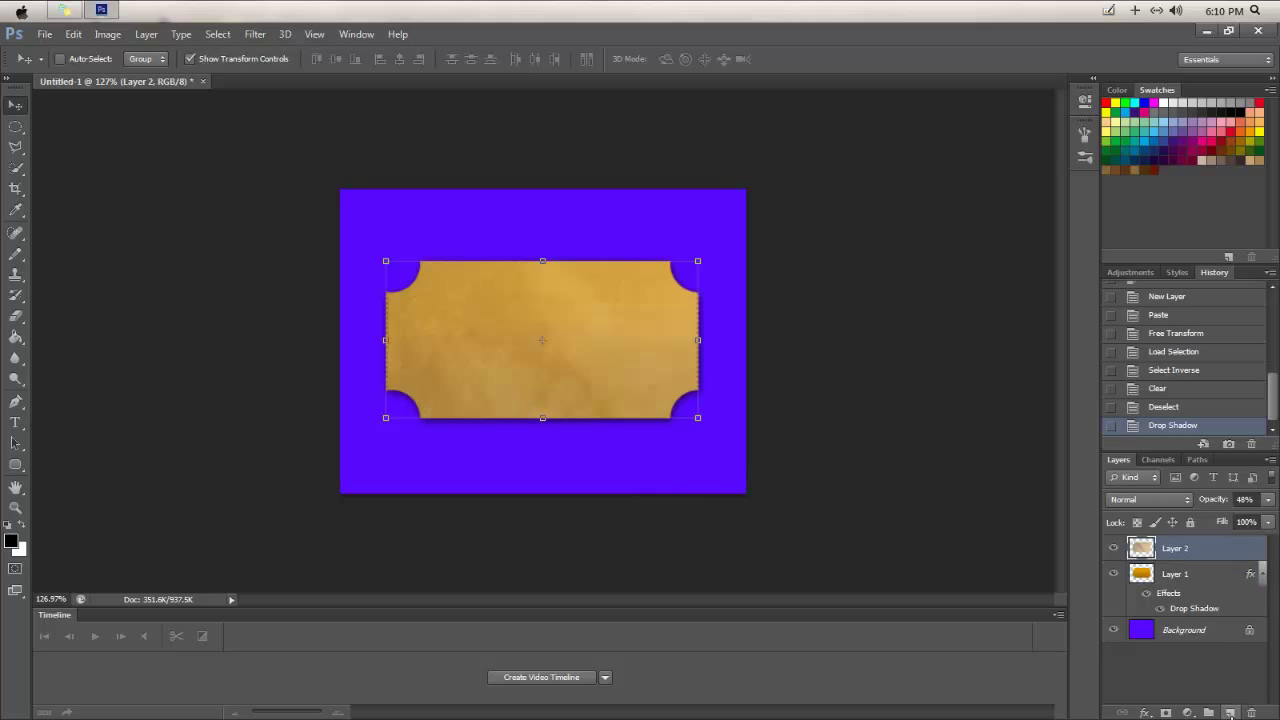
click(1230, 712)
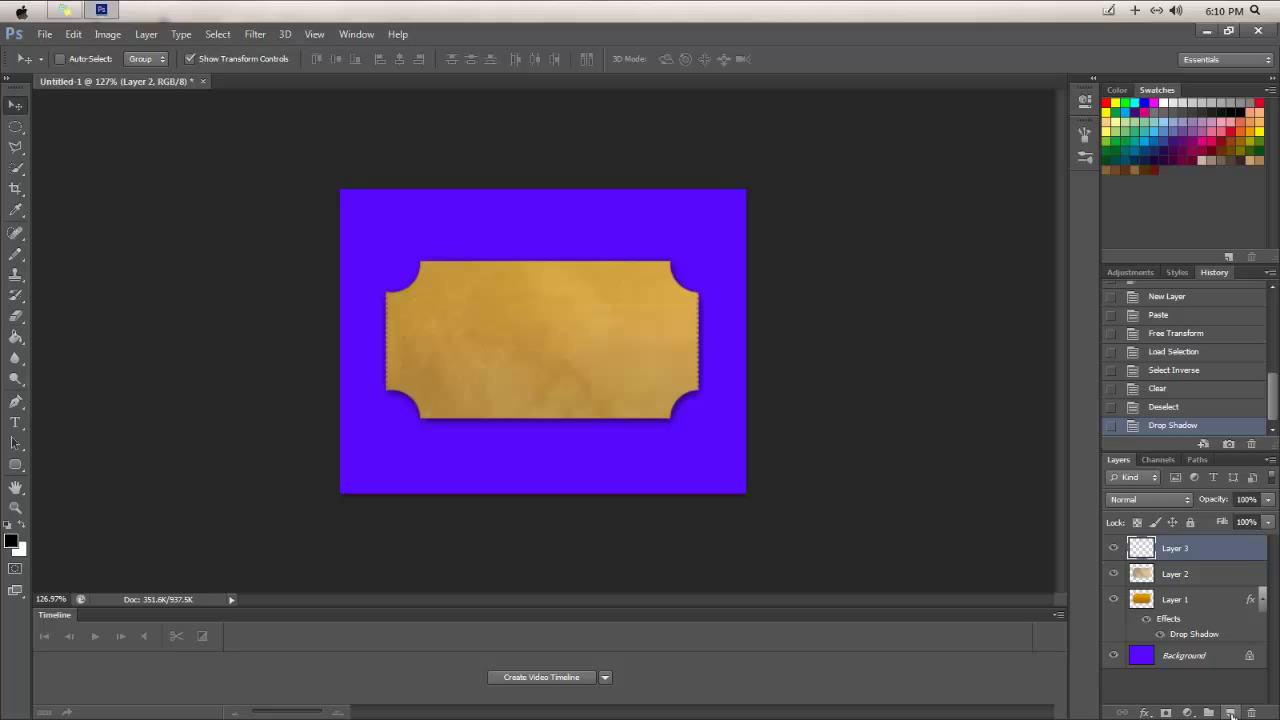
ctrl+click(1141, 599)
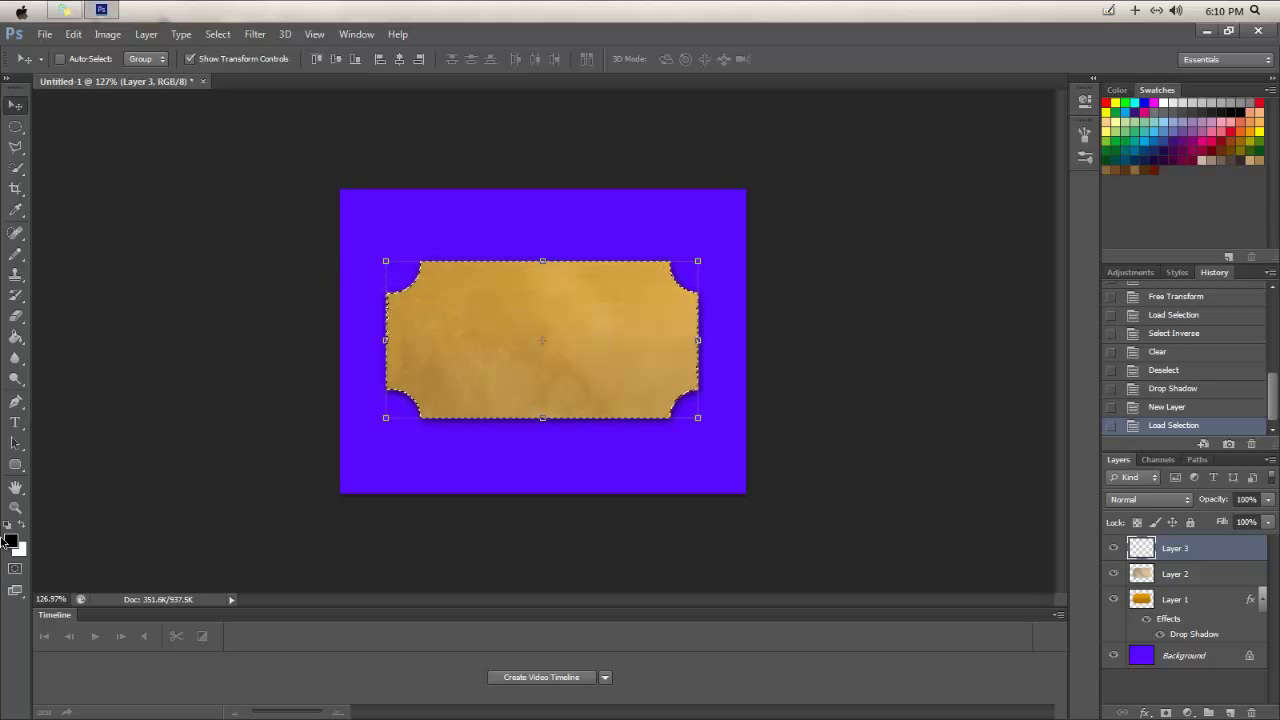
Set the foreground colour to the brown swatch #906a39.
click(1134, 169)
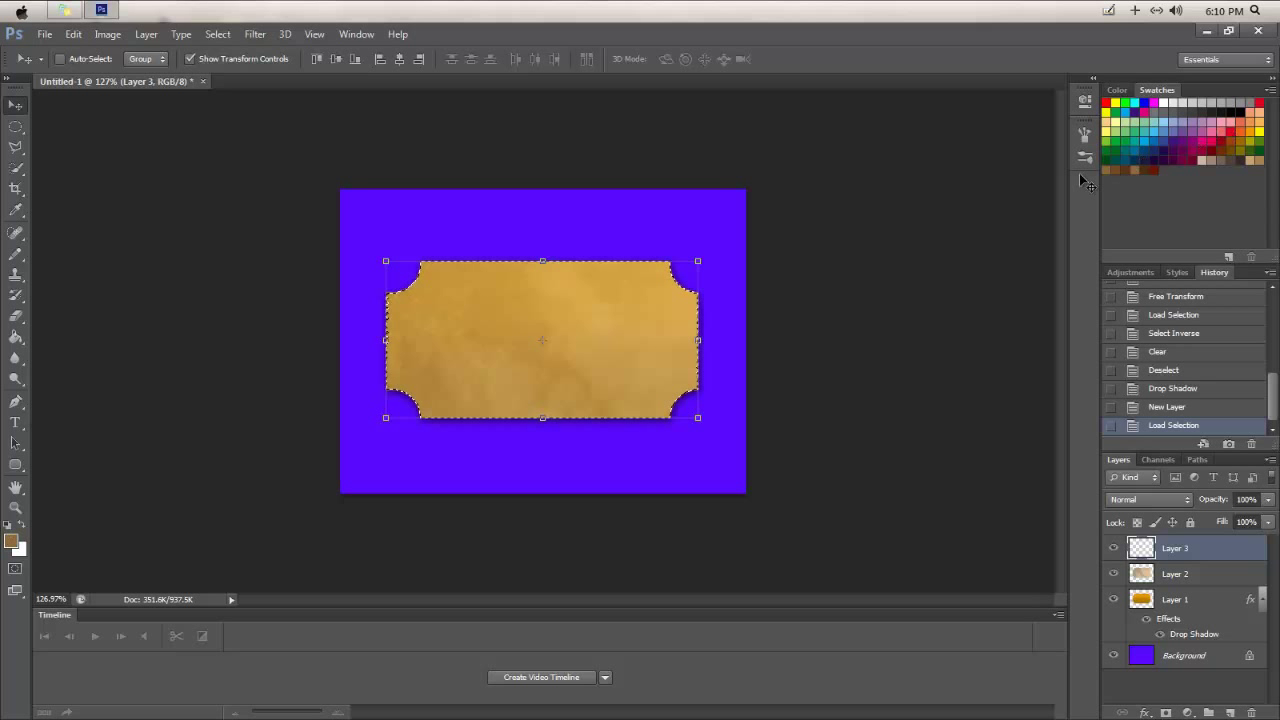
click(11, 542)
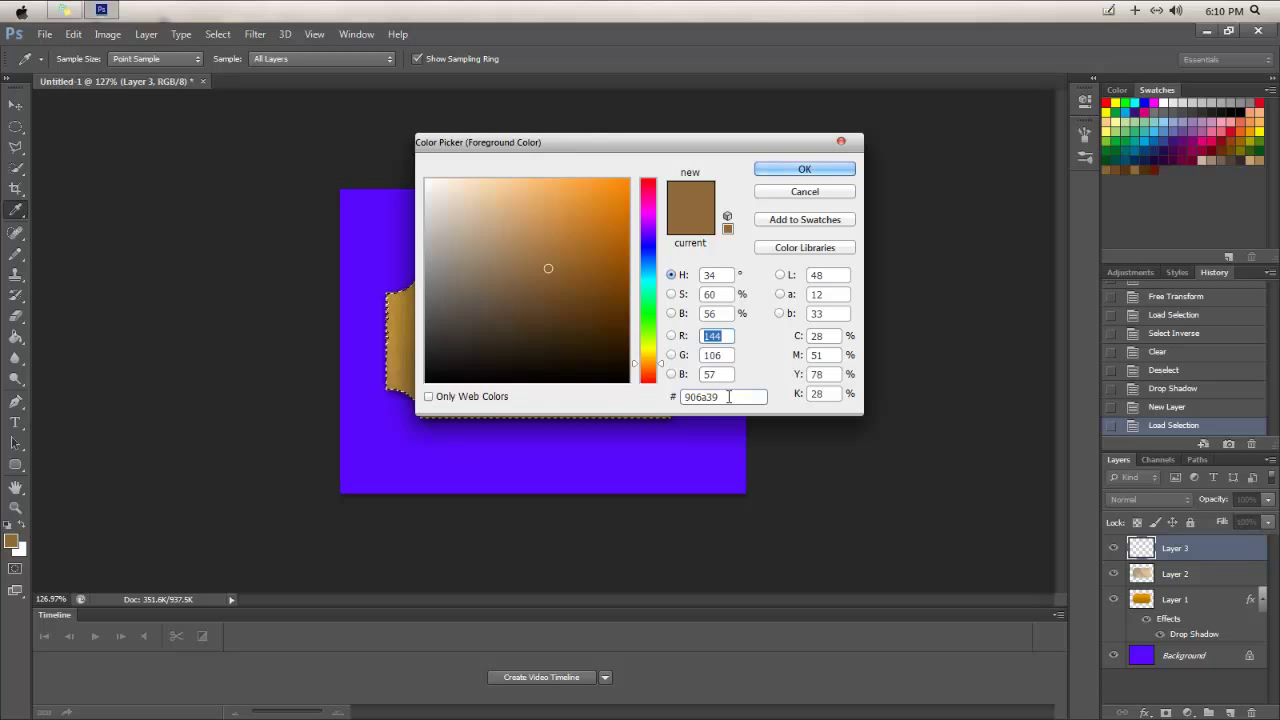
click(800, 169)
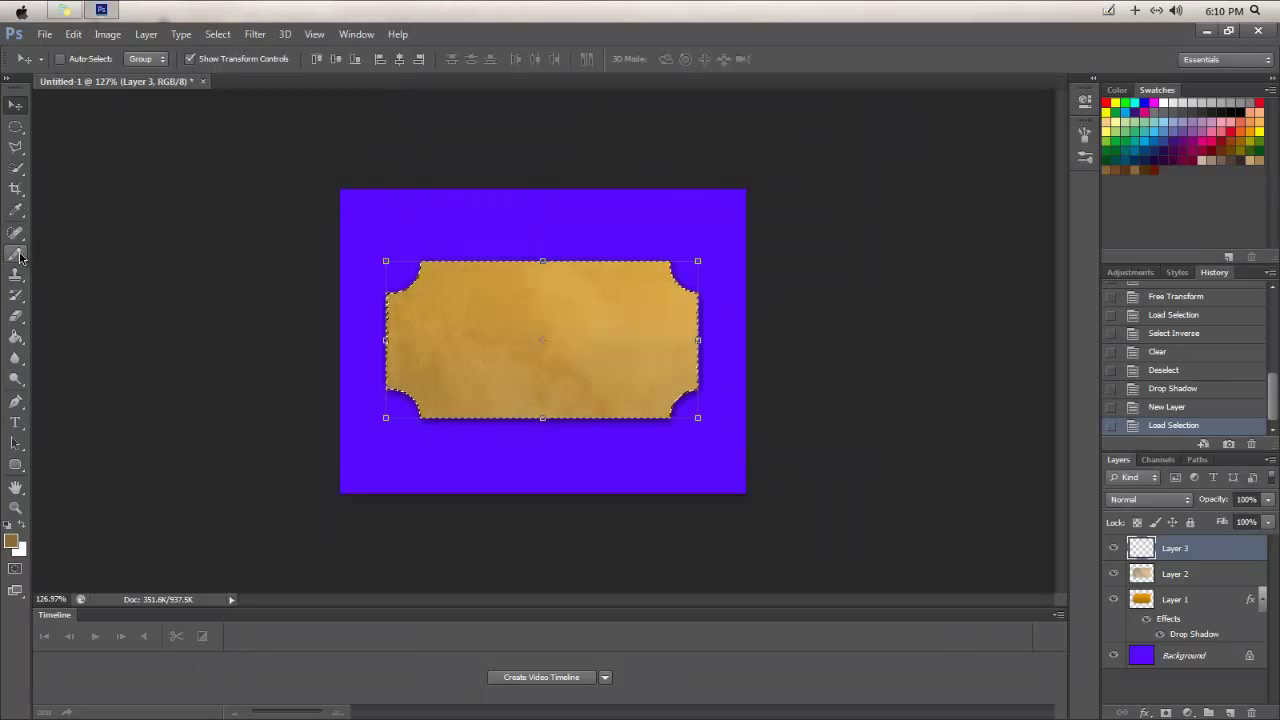
Stamp brown grunge marks three times over the ticket's upper-left area using the 818 grunge brush at 160 px.
mouse_move(16, 254)
mouse_down()
mouse_move(78, 270)
mouse_move(89, 256)
mouse_up()
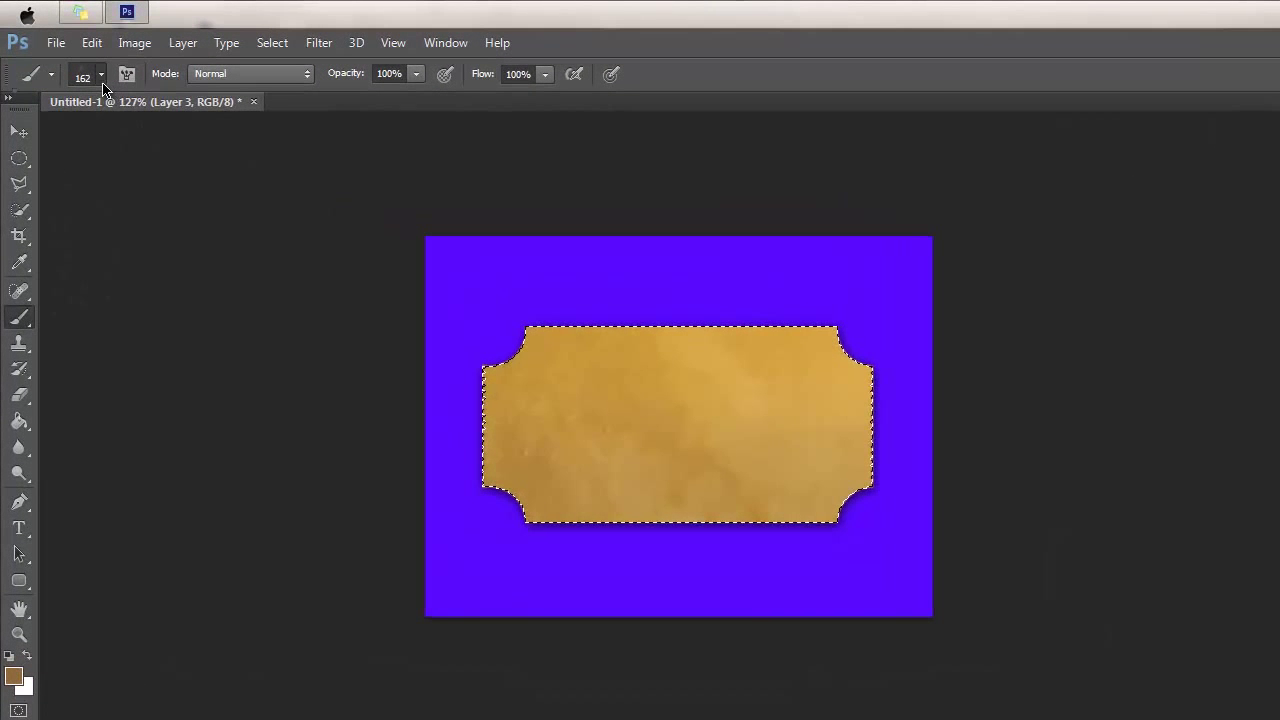
click(102, 82)
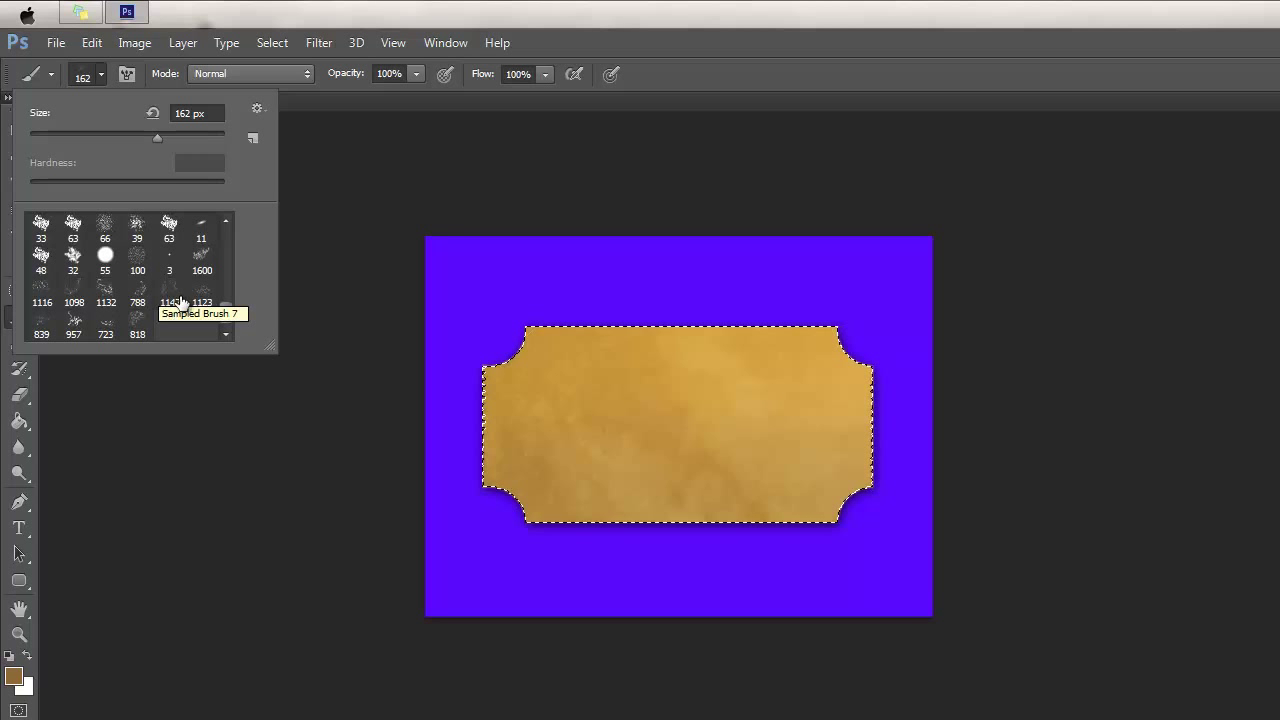
click(137, 322)
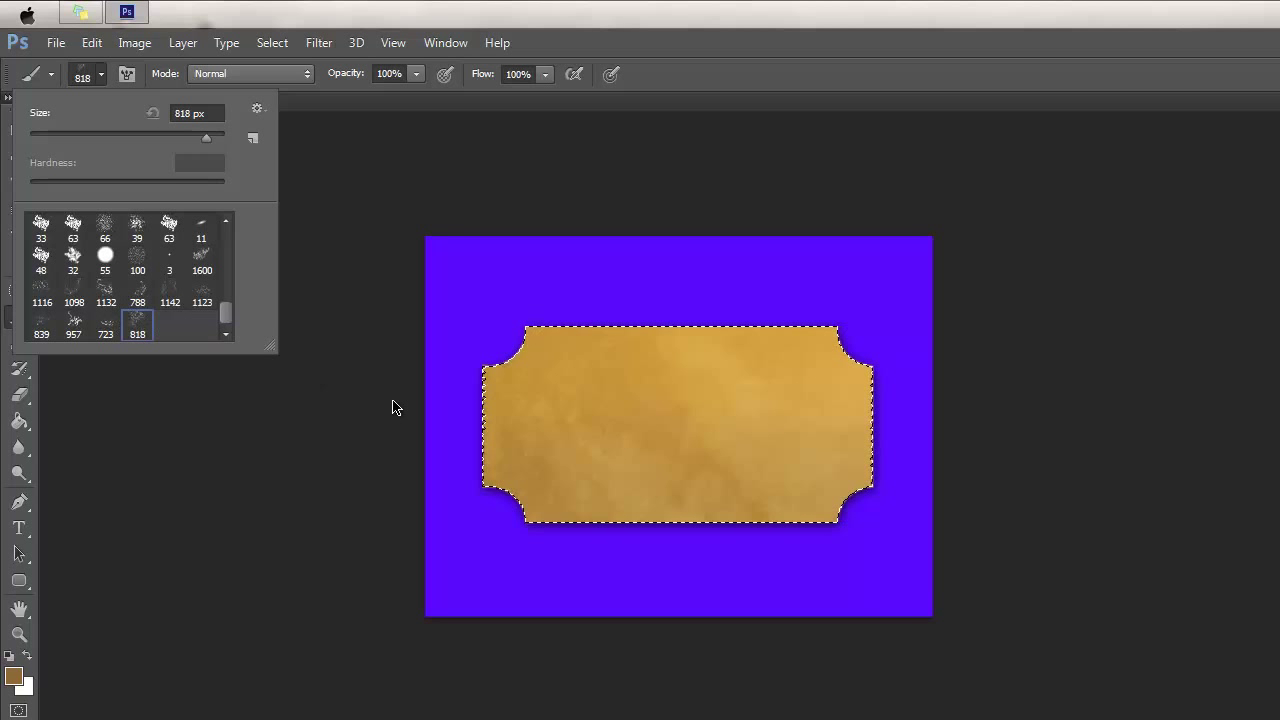
drag(222, 141, 157, 137)
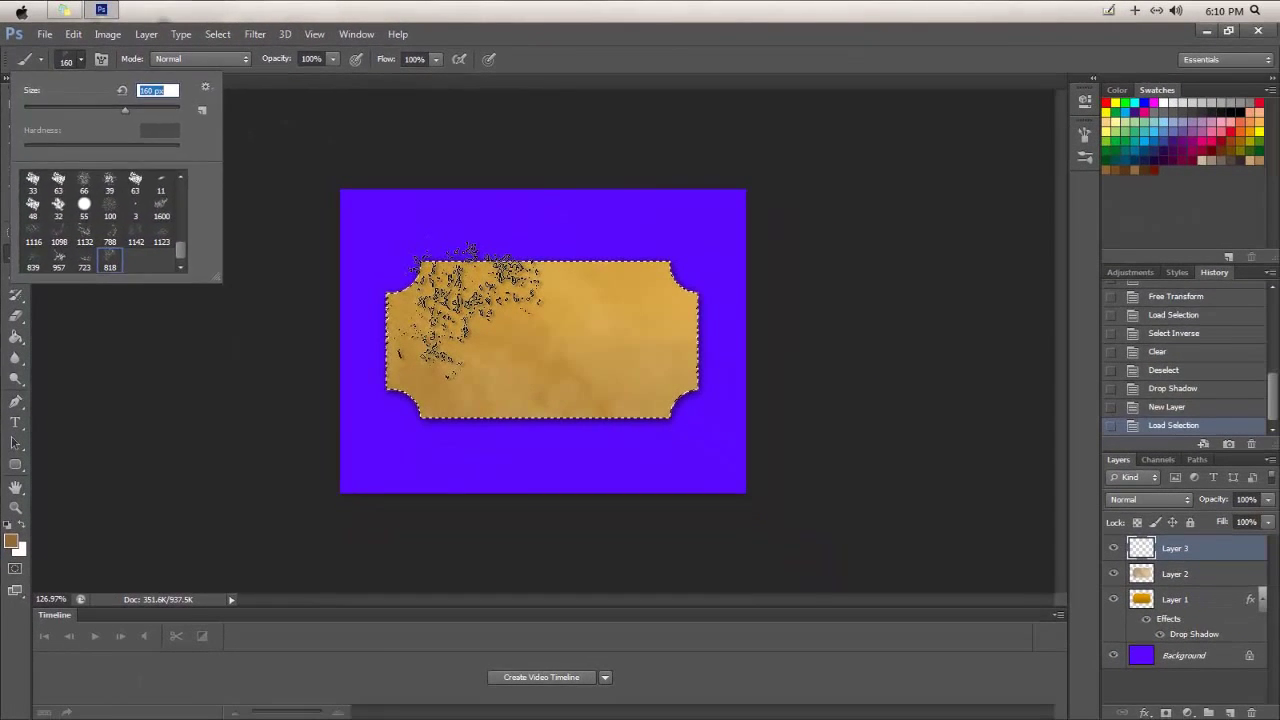
click(462, 308)
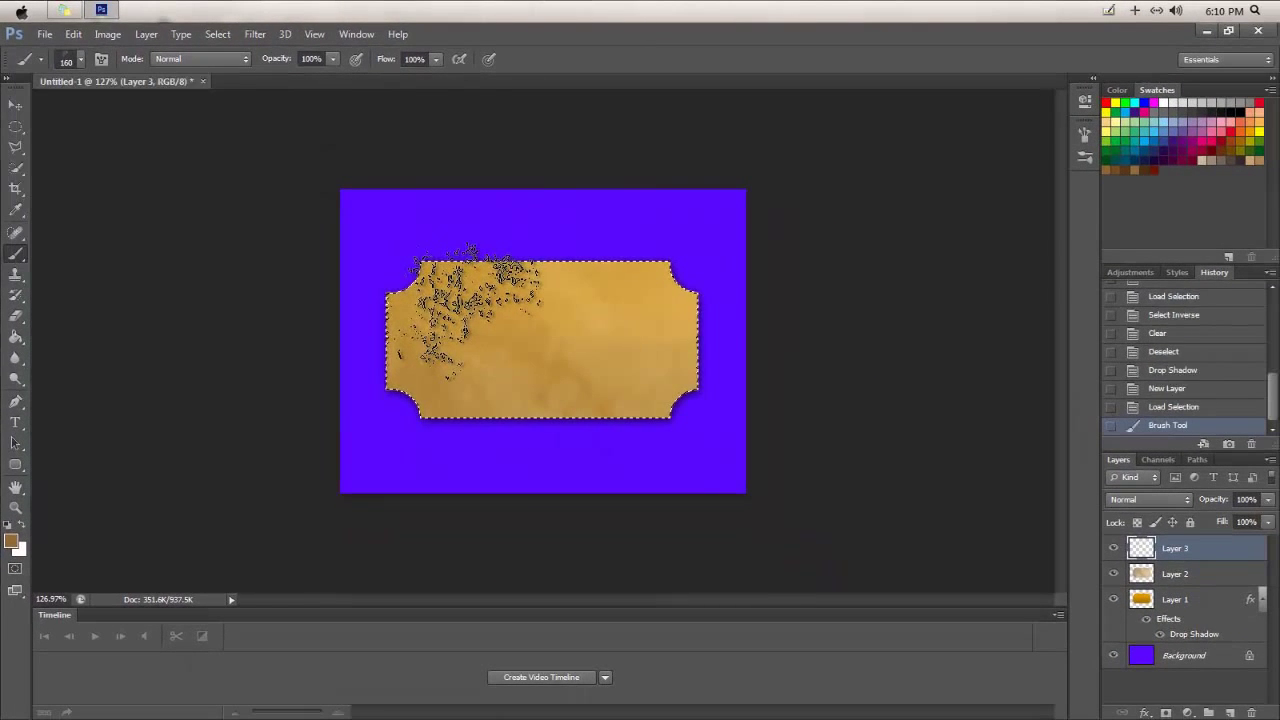
click(462, 308)
click(462, 308)
Stamp grunge marks onto the ticket's upper-right corner using the 1132 grunge brush at 81 px.
right_click(693, 393)
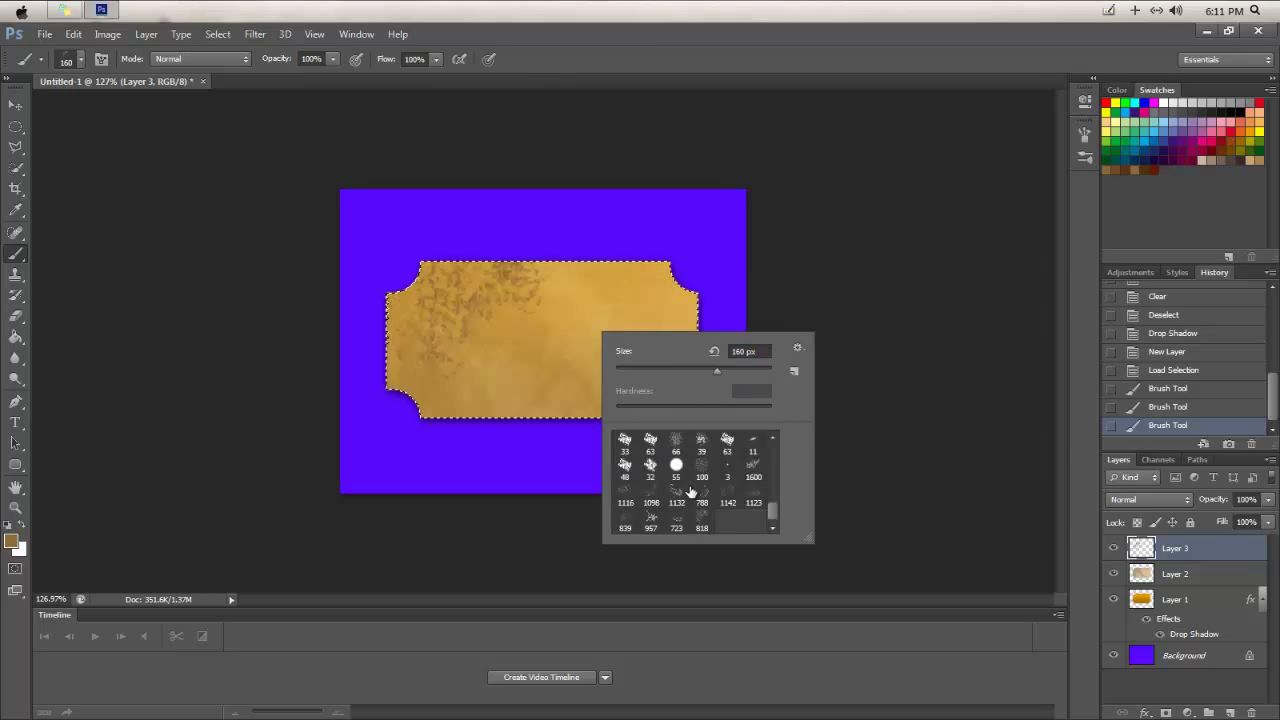
click(677, 497)
drag(716, 369, 680, 369)
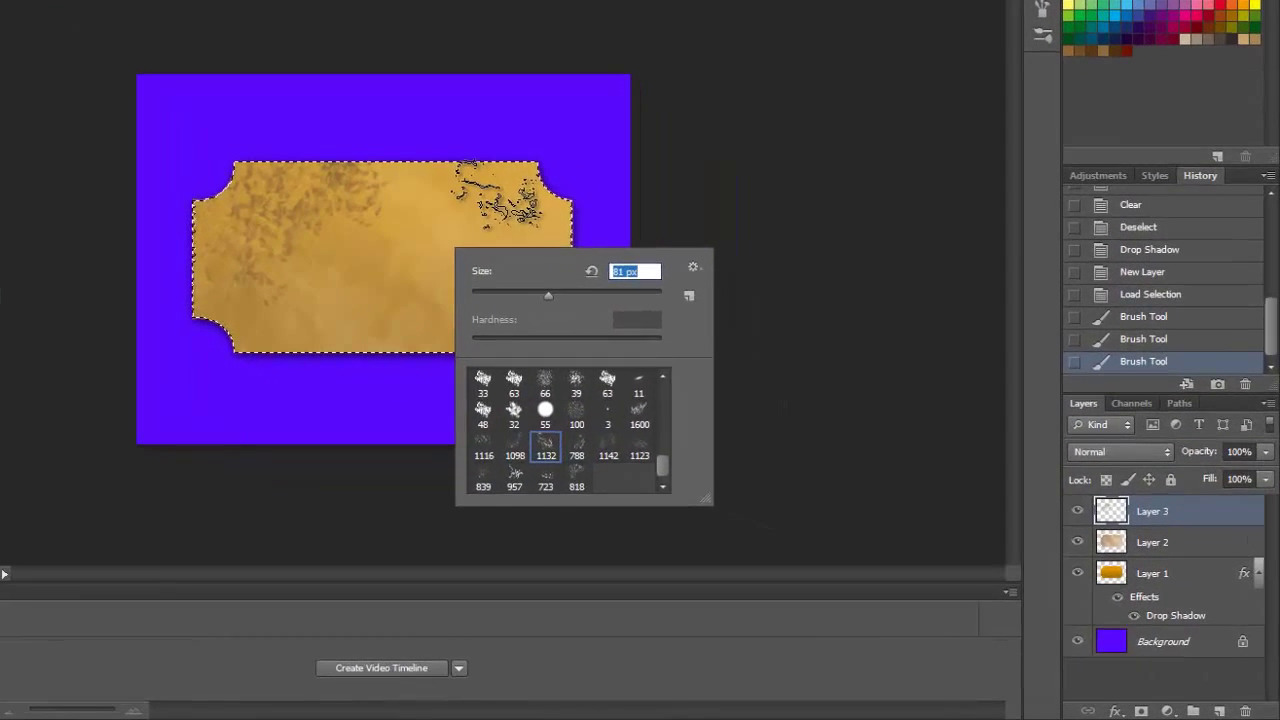
click(587, 245)
click(583, 344)
Stamp grunge marks across the ticket's centre and lower-right area using the 788 grunge brush at 298 px.
right_click(584, 345)
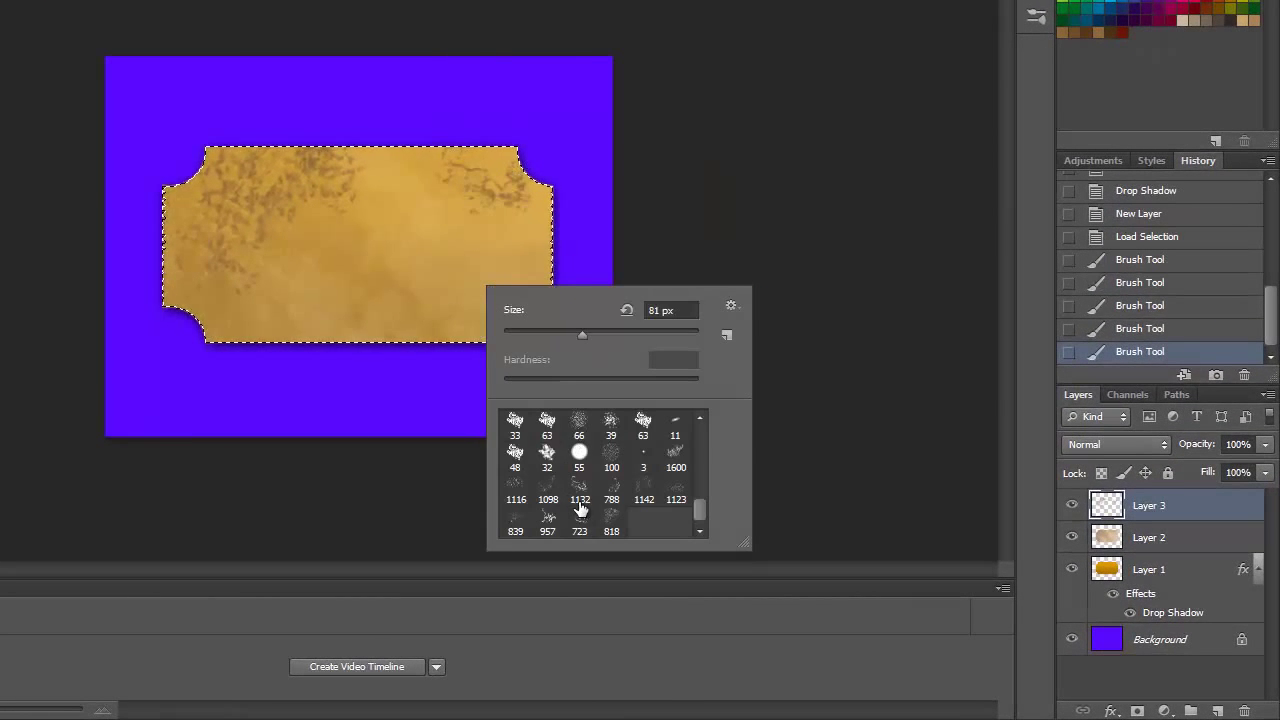
click(611, 490)
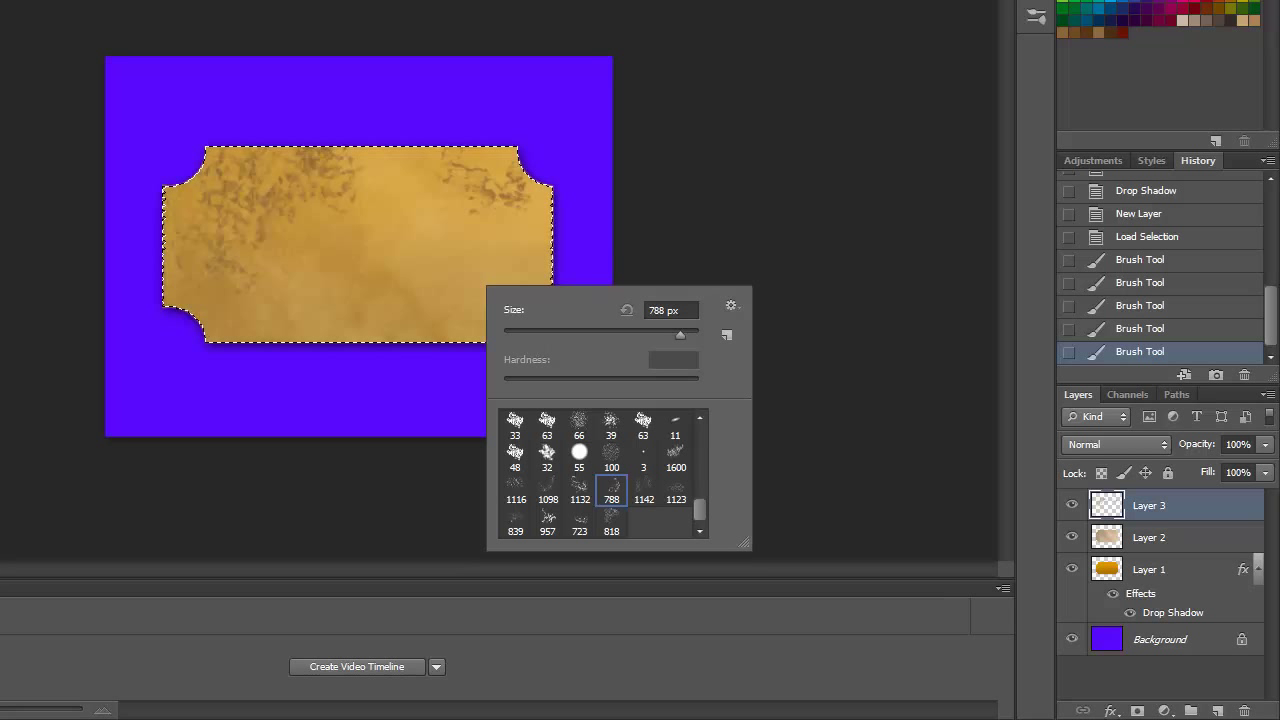
mouse_move(680, 335)
mouse_down()
mouse_move(571, 337)
mouse_move(594, 337)
mouse_up()
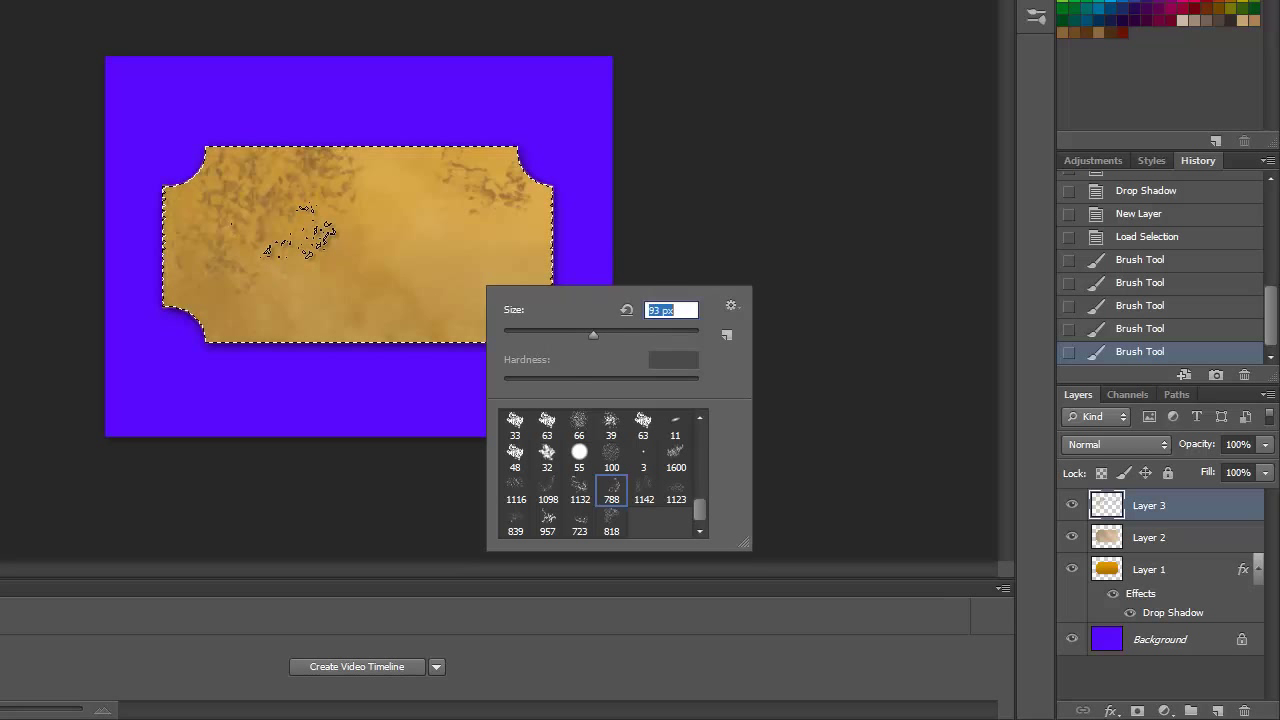
click(659, 335)
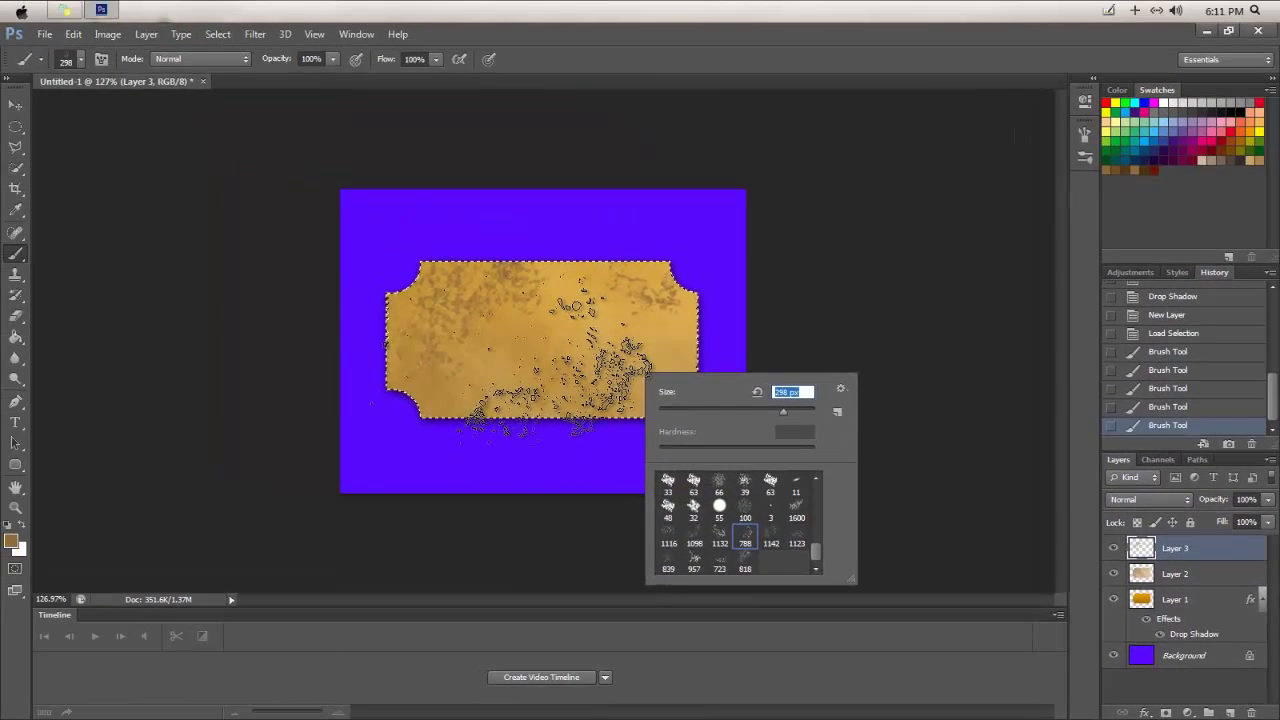
key(Return)
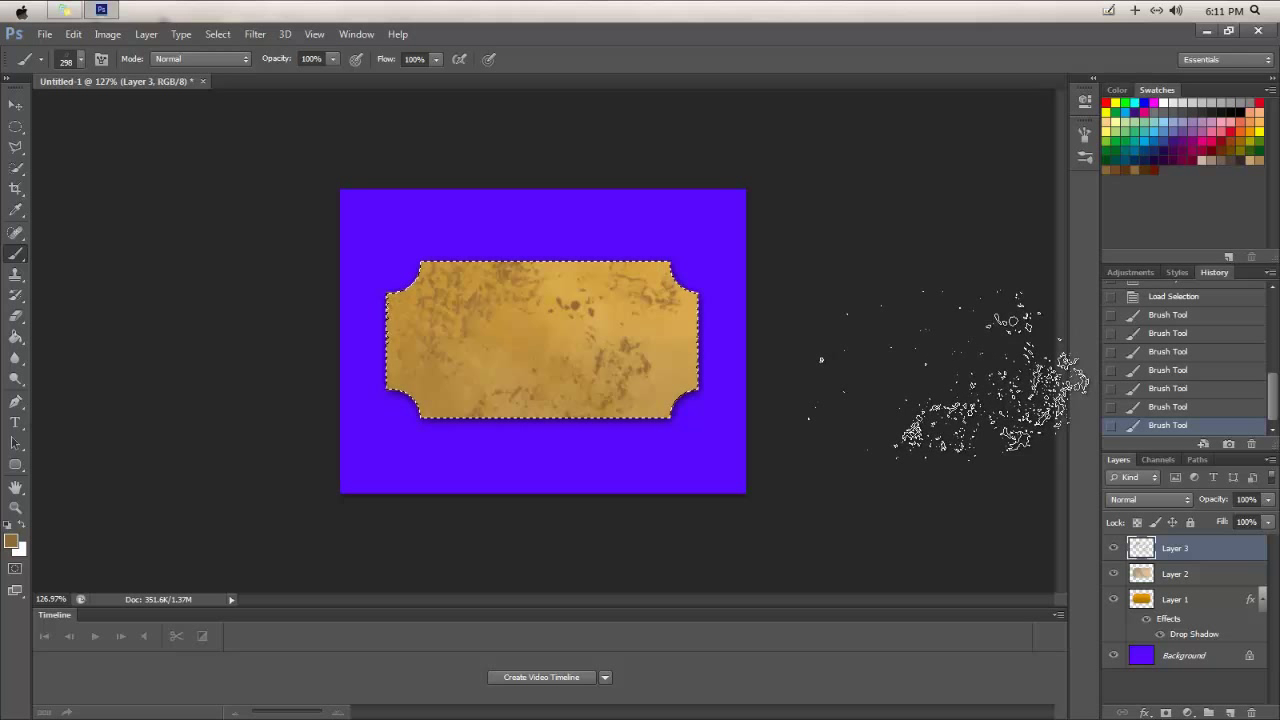
Brush more grunge marks onto the ticket, including with the 100 px speckle brush, and undo the last stroke.
right_click(505, 336)
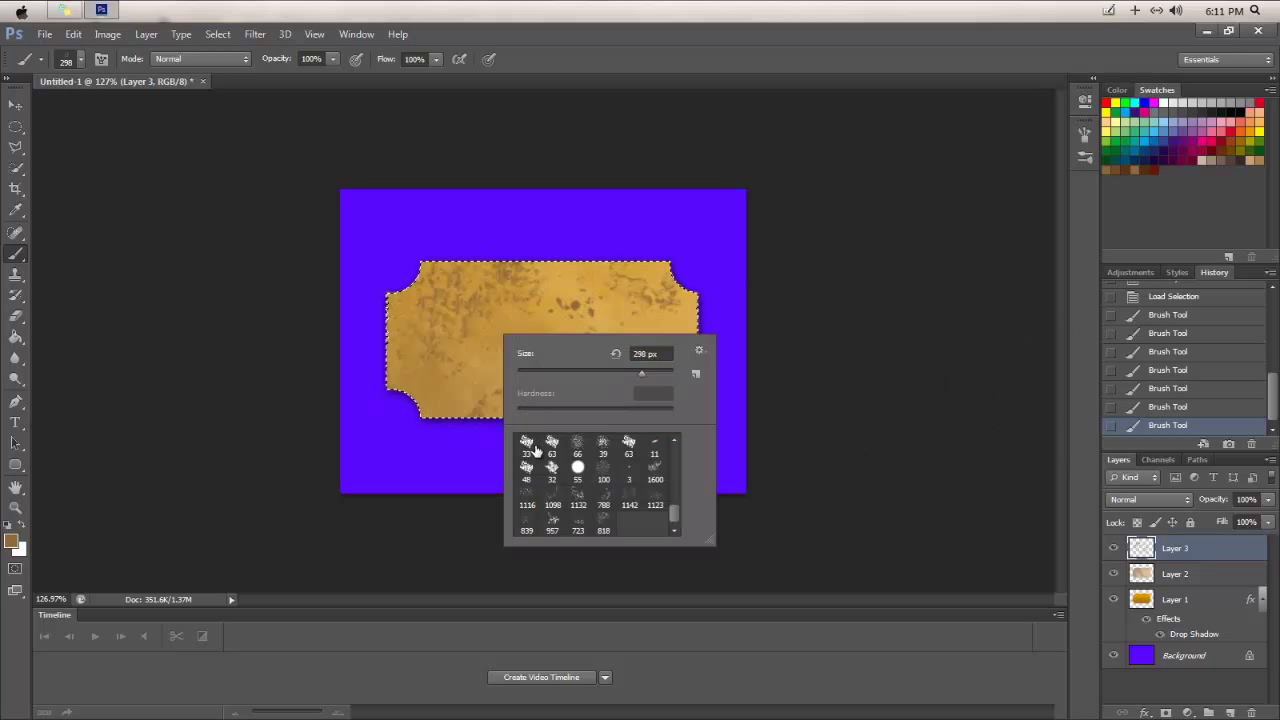
click(603, 470)
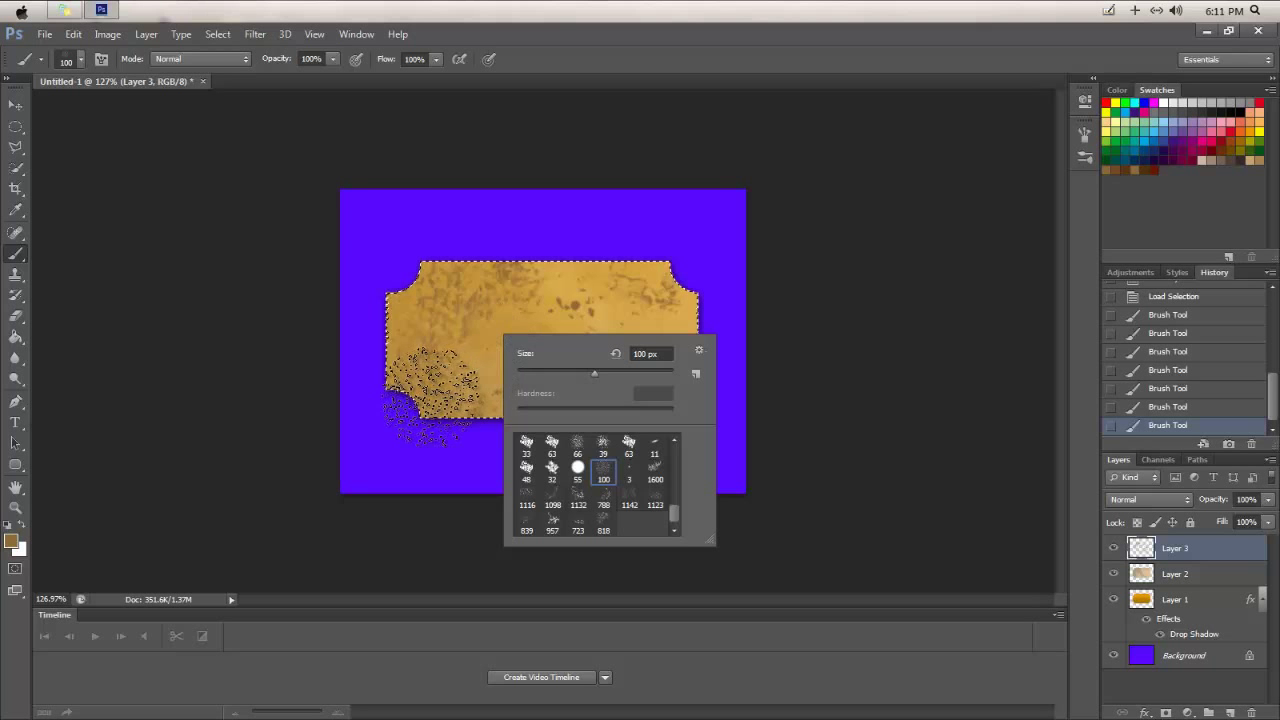
key(Return)
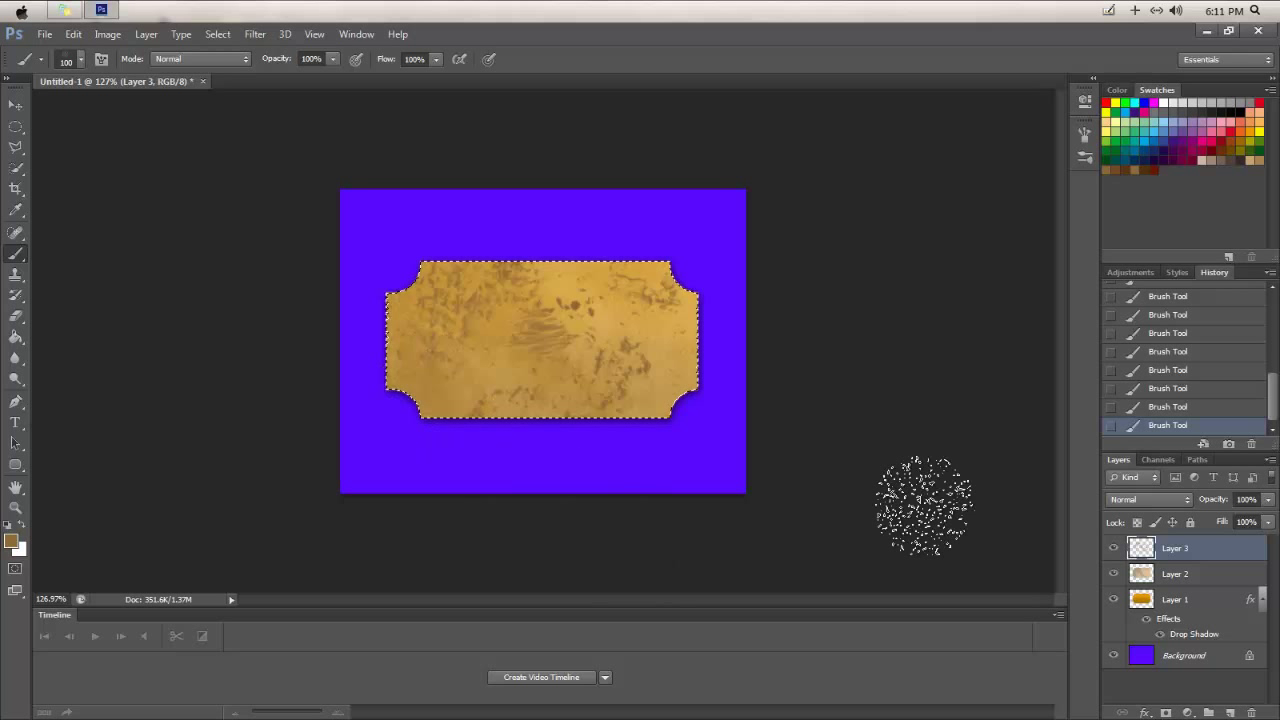
click(1173, 403)
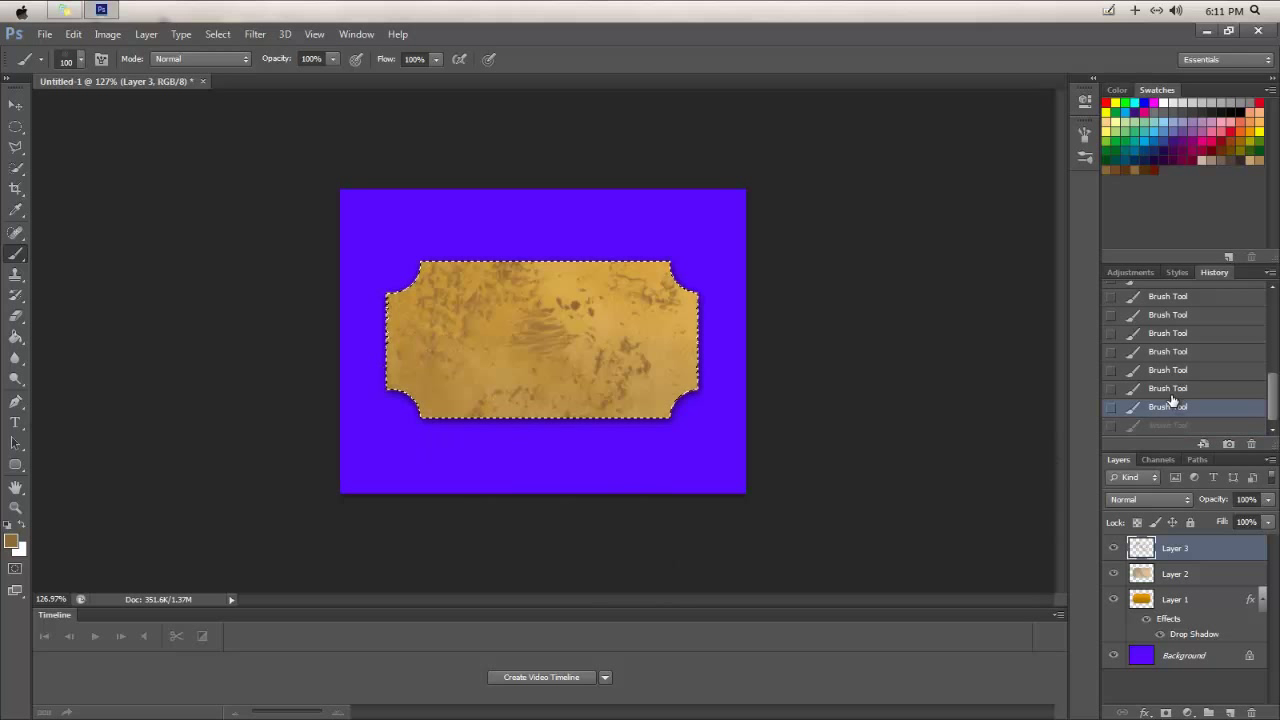
Undo one more grunge stroke and stamp the 100 px speckle brush at the ticket's left edge.
click(1173, 386)
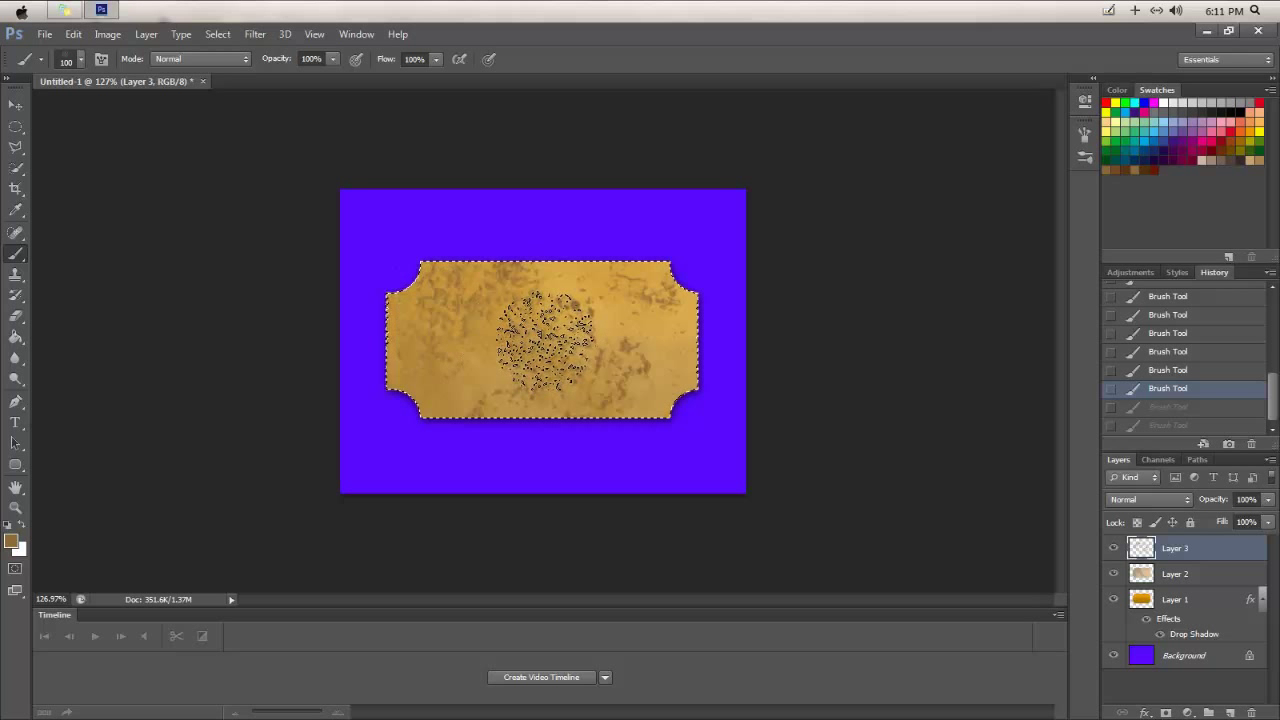
click(385, 345)
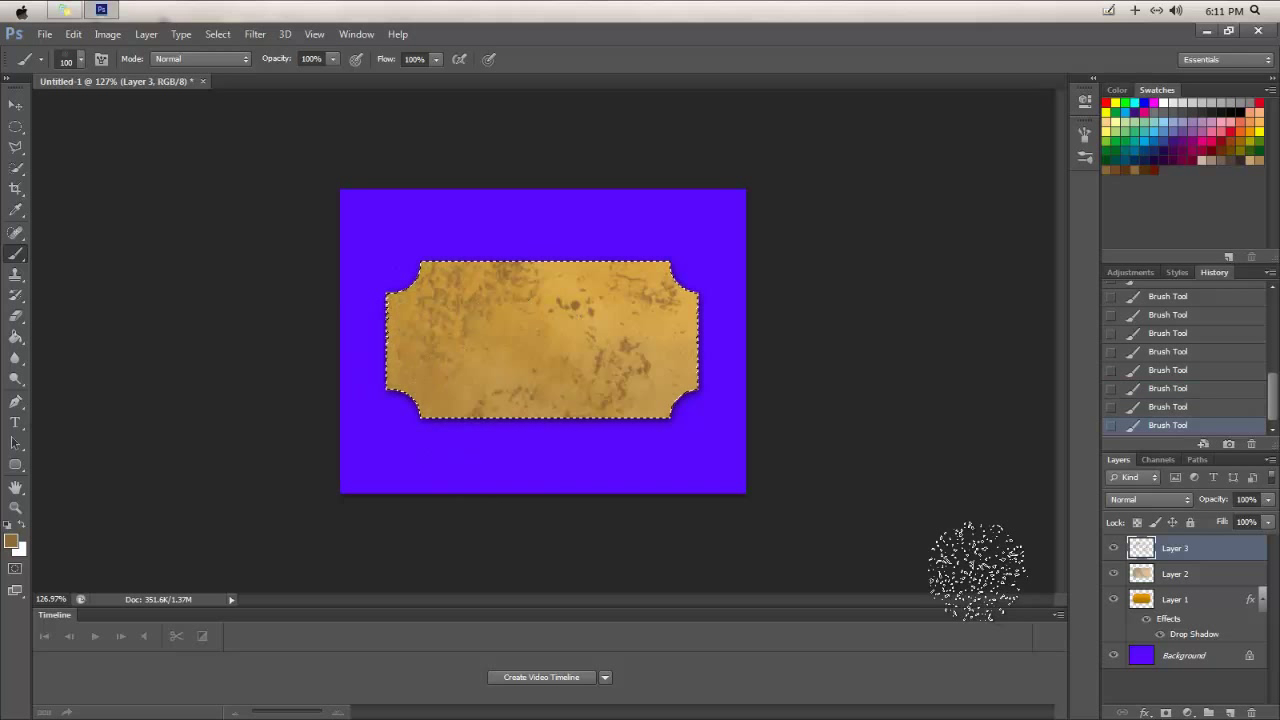
Add a new layer on top of the grunge marks, and switch to Chrome to copy the green creased Colored Paper image on Flickr.
click(1230, 712)
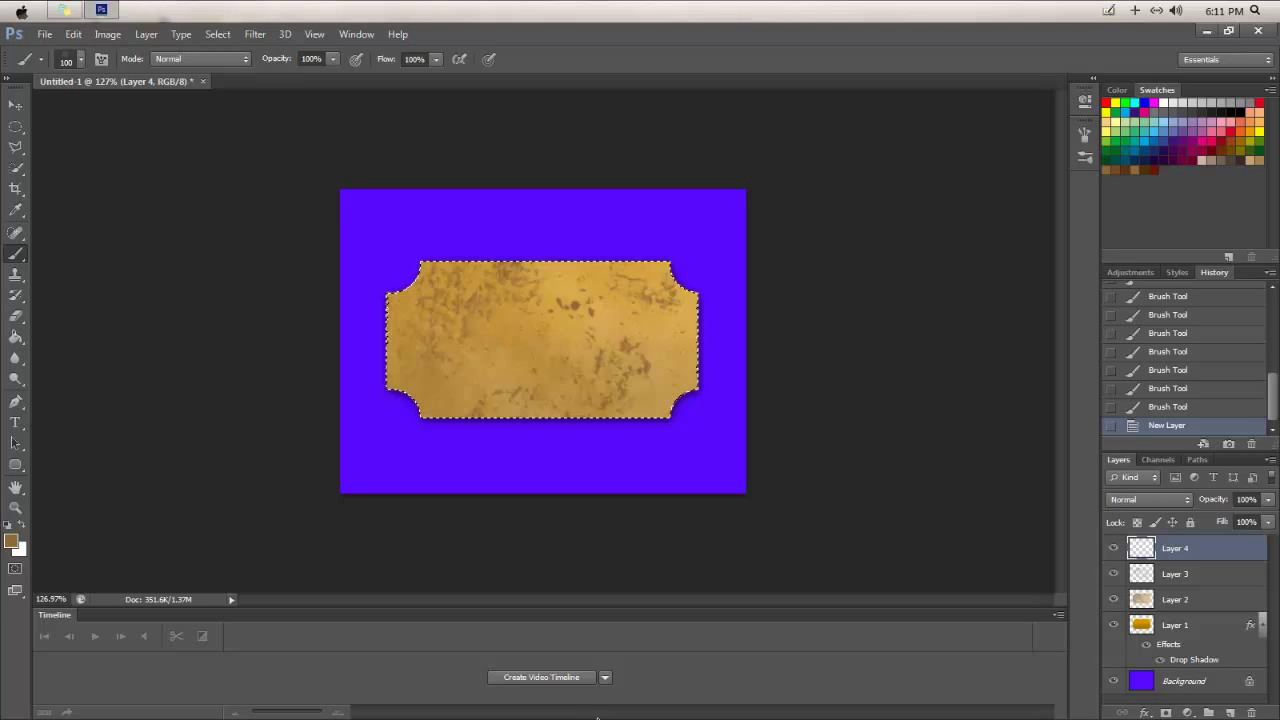
mouse_move(600, 716)
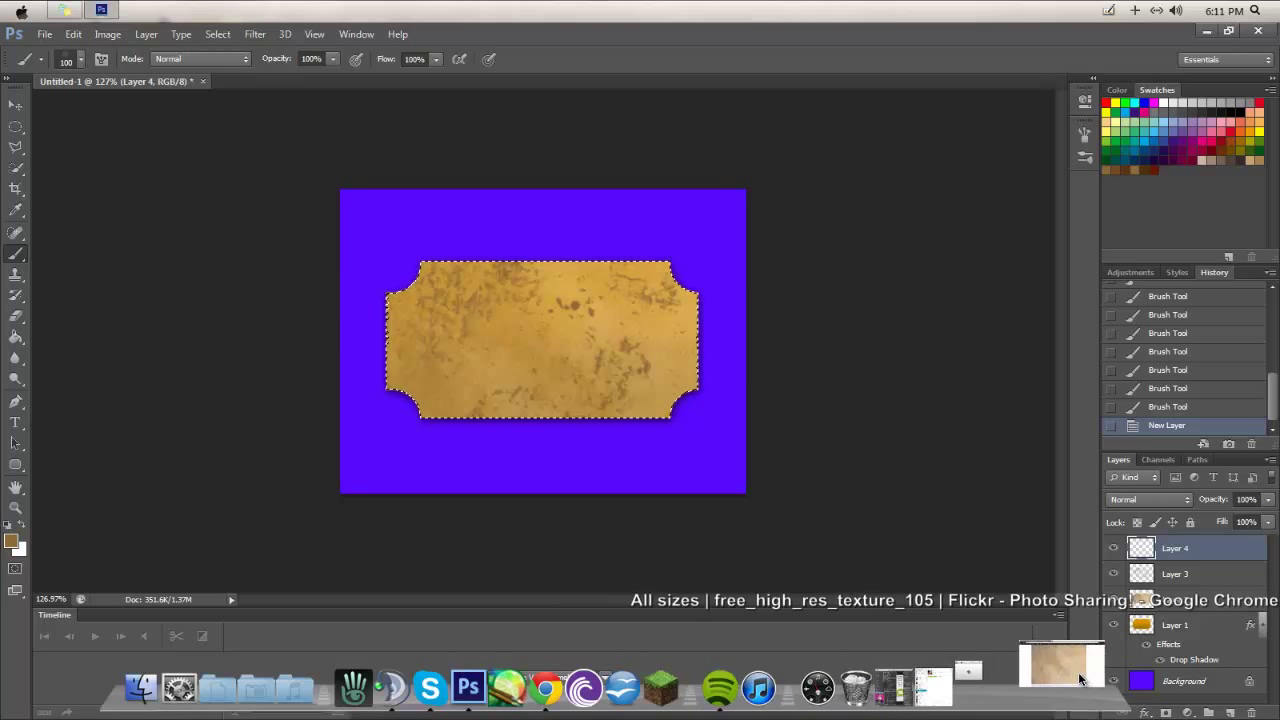
click(1094, 678)
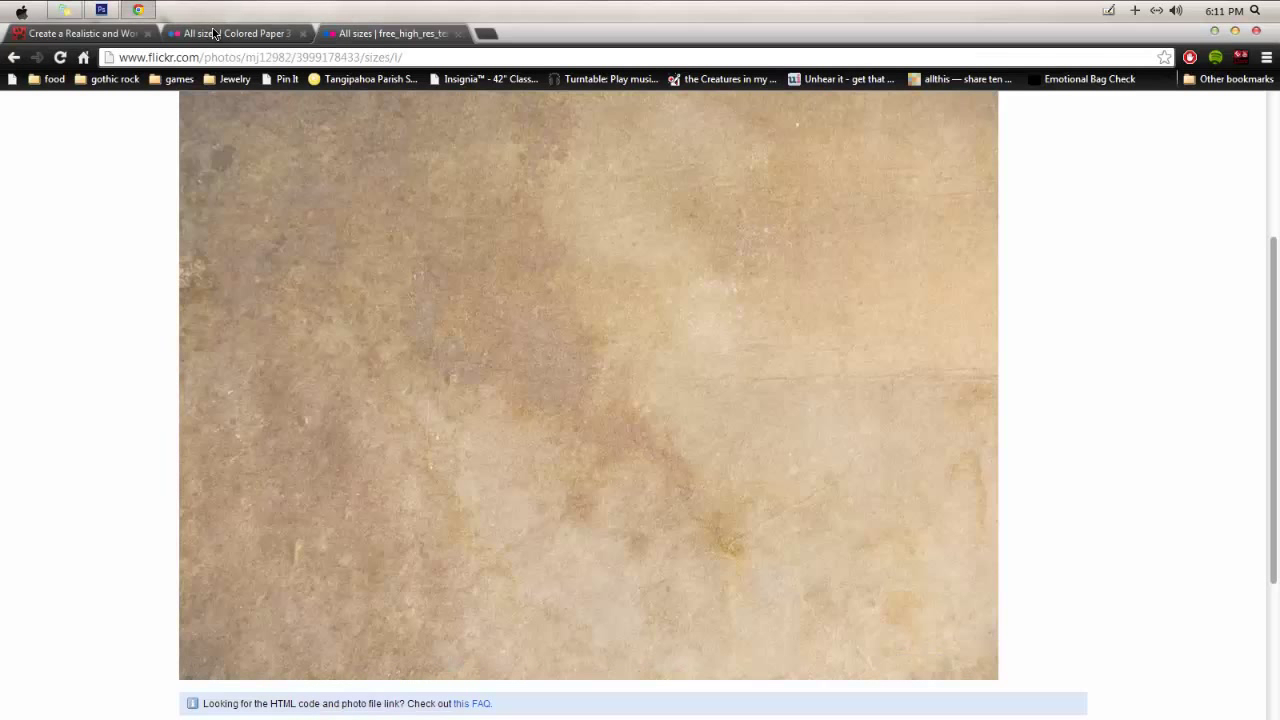
click(214, 28)
scroll(700, 643, down, 10)
scroll(650, 504, up, 10)
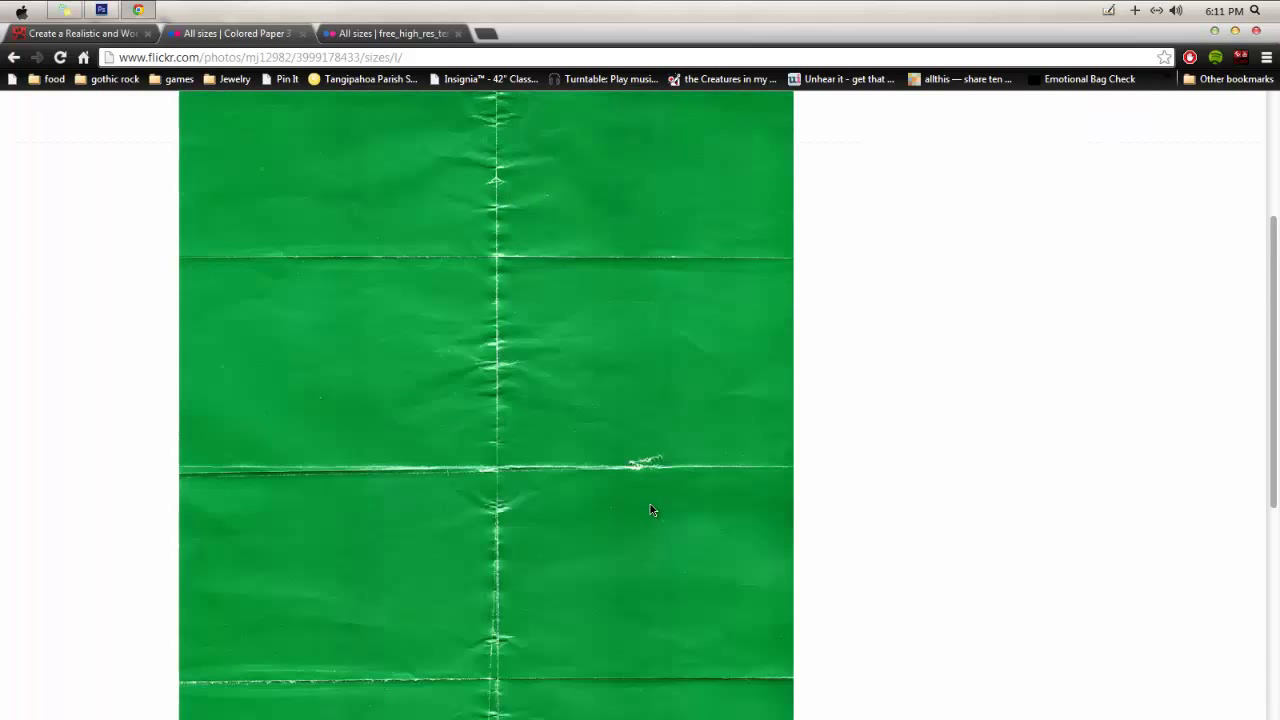
scroll(646, 490, down, 10)
scroll(641, 477, up, 8)
scroll(641, 480, up, 2)
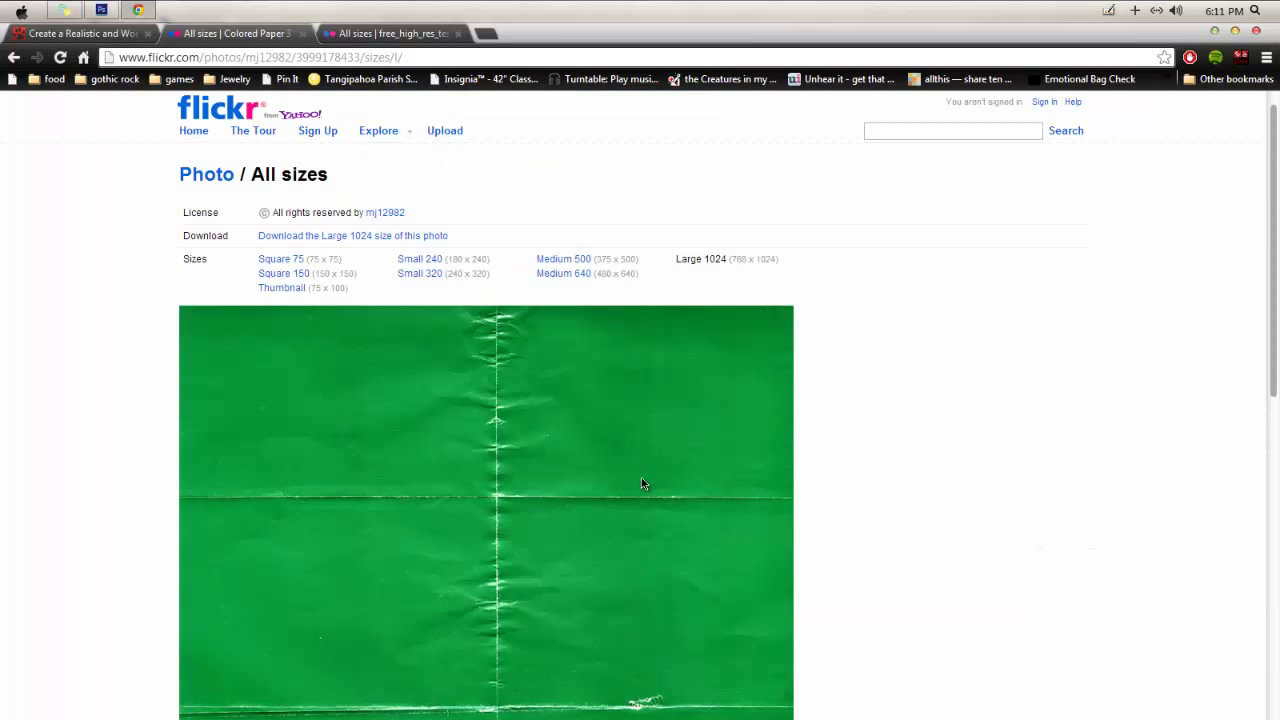
scroll(642, 483, down, 5)
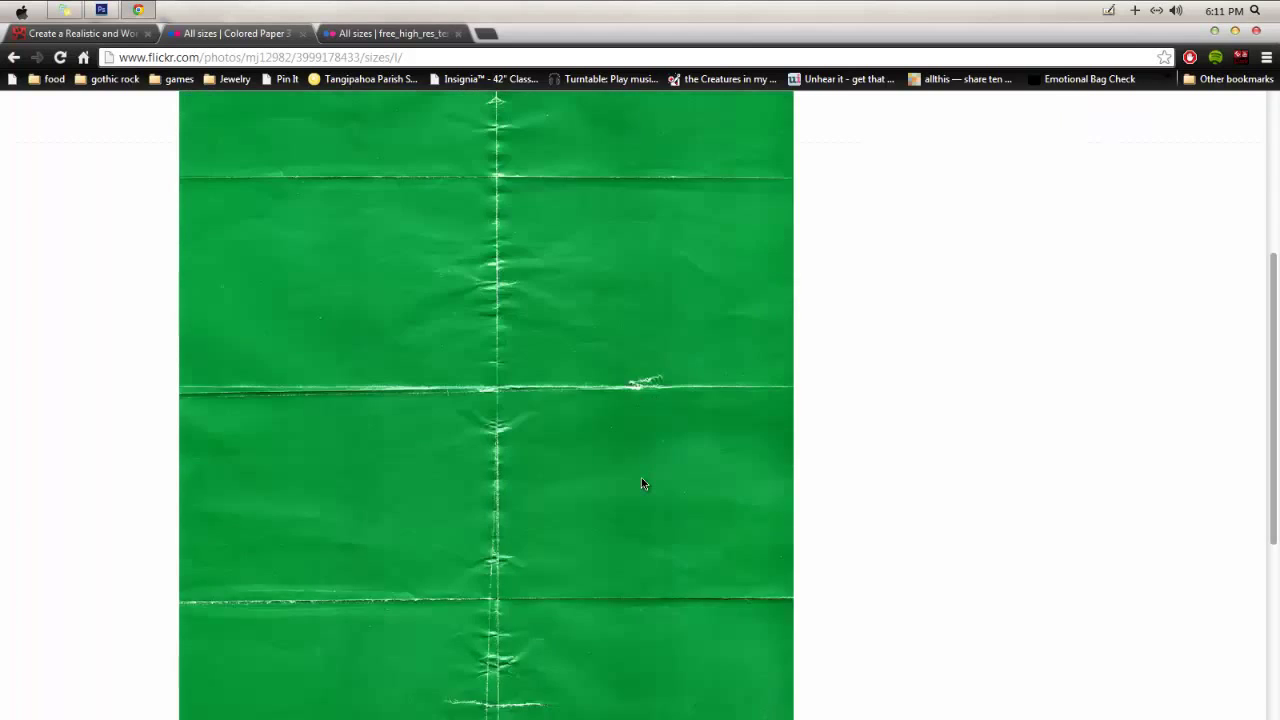
right_click(642, 482)
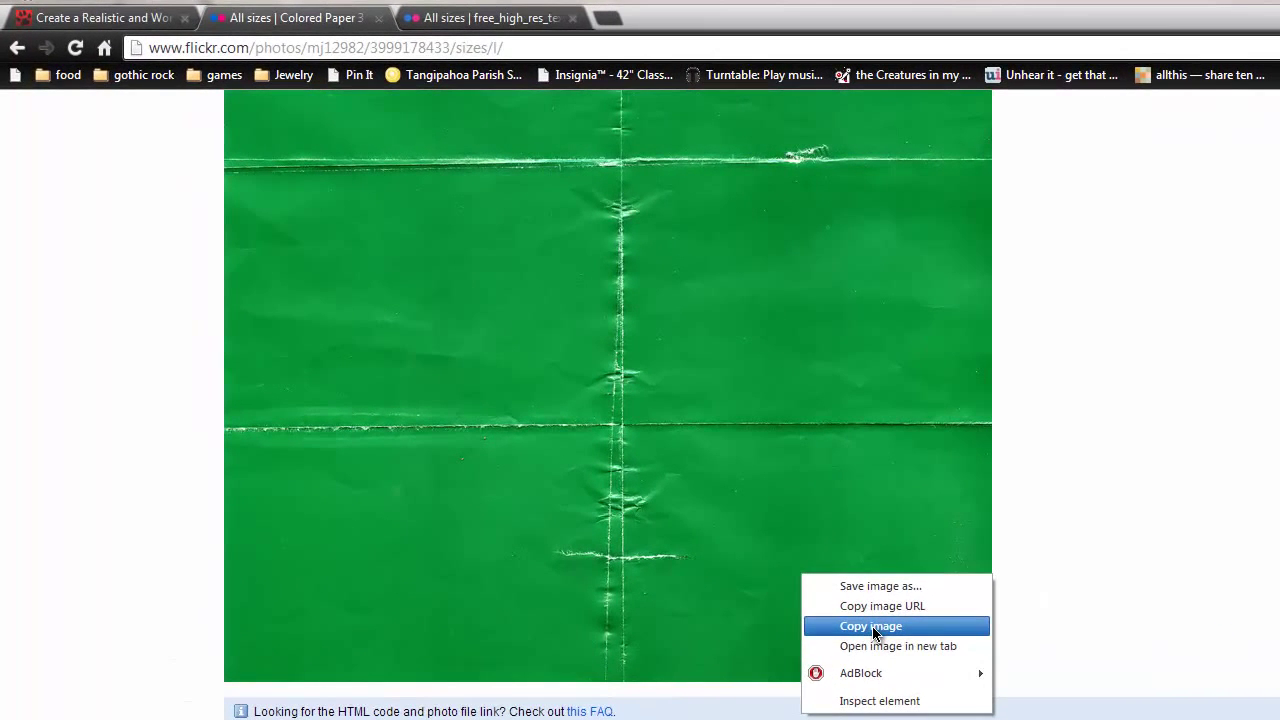
click(872, 627)
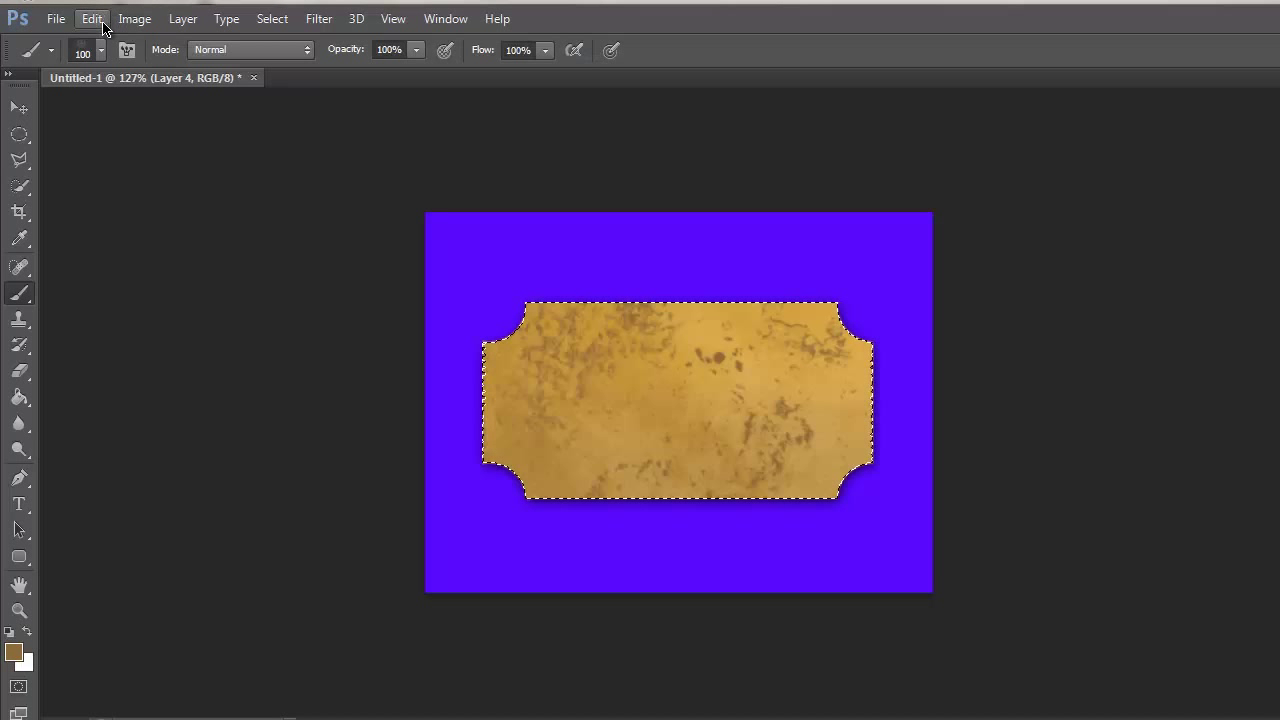
Switch to Photoshop, paste the green paper image and move it so its vertical crease runs through the middle of the canvas.
click(91, 18)
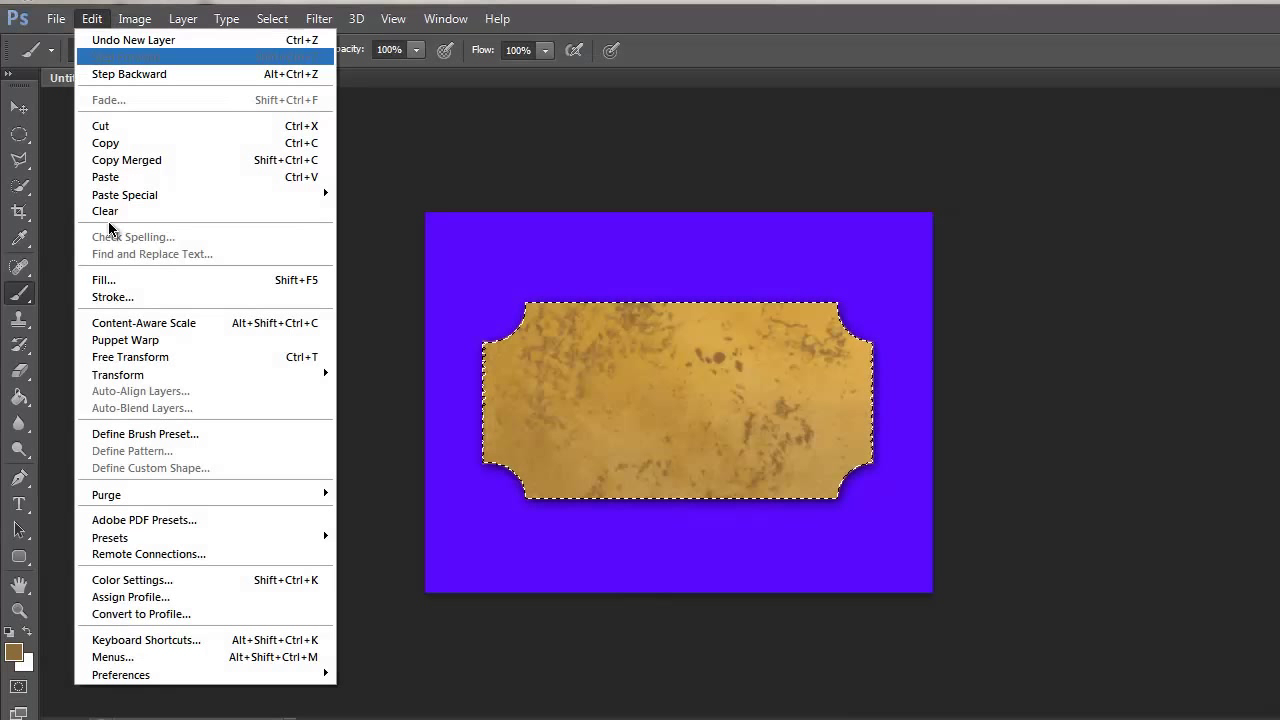
click(111, 179)
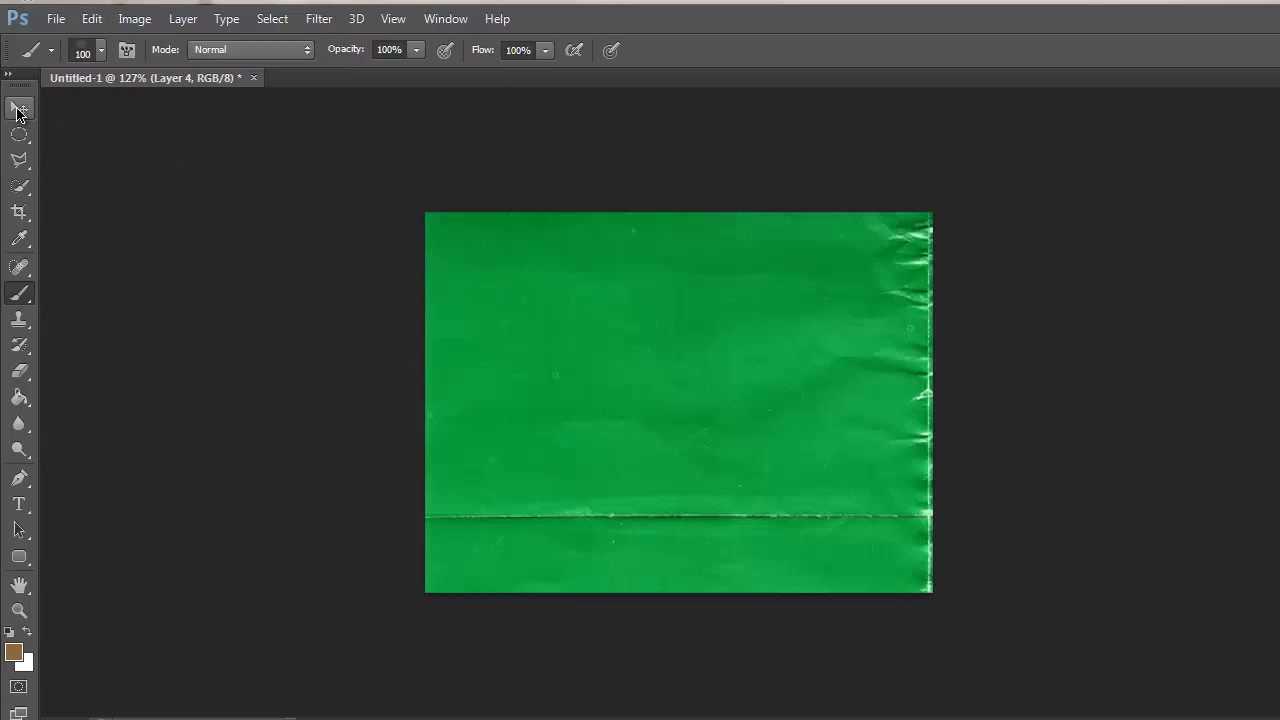
click(16, 103)
scroll(670, 385, down, 5)
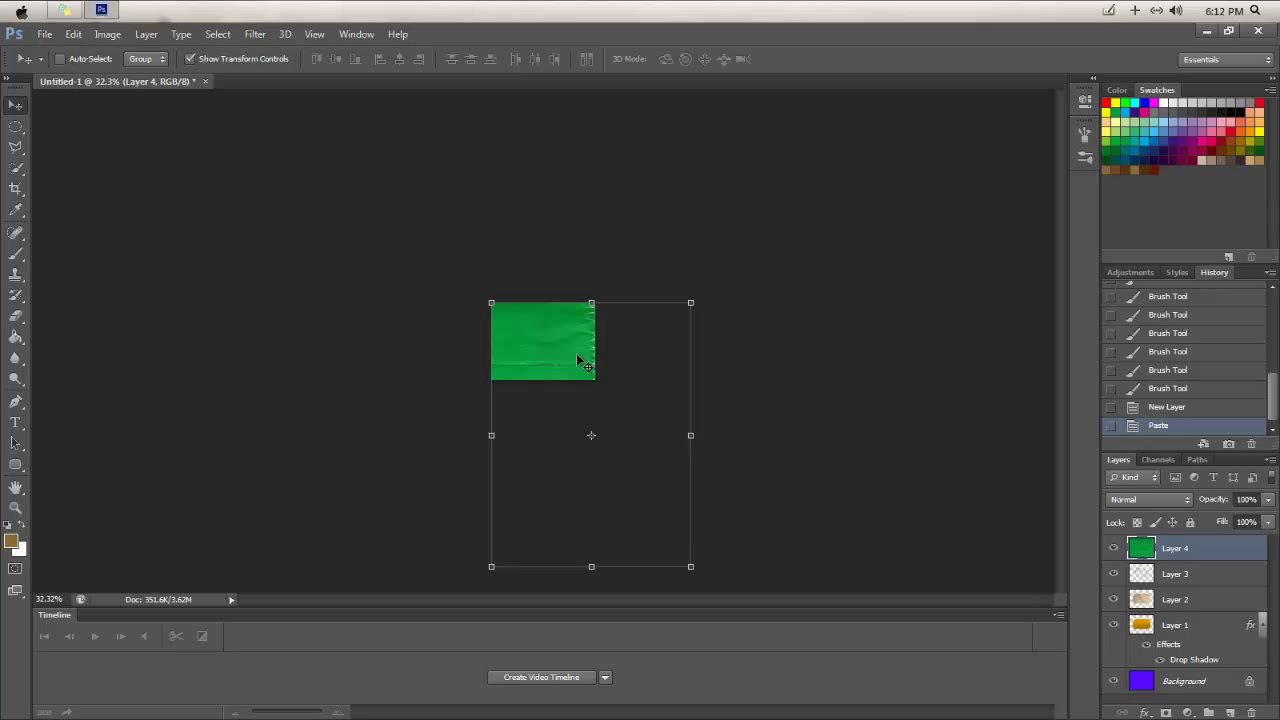
drag(577, 356, 527, 338)
Set Layer 4's blend mode to Luminosity and shift the texture so the vertical crease crosses the ticket's right part.
click(1175, 505)
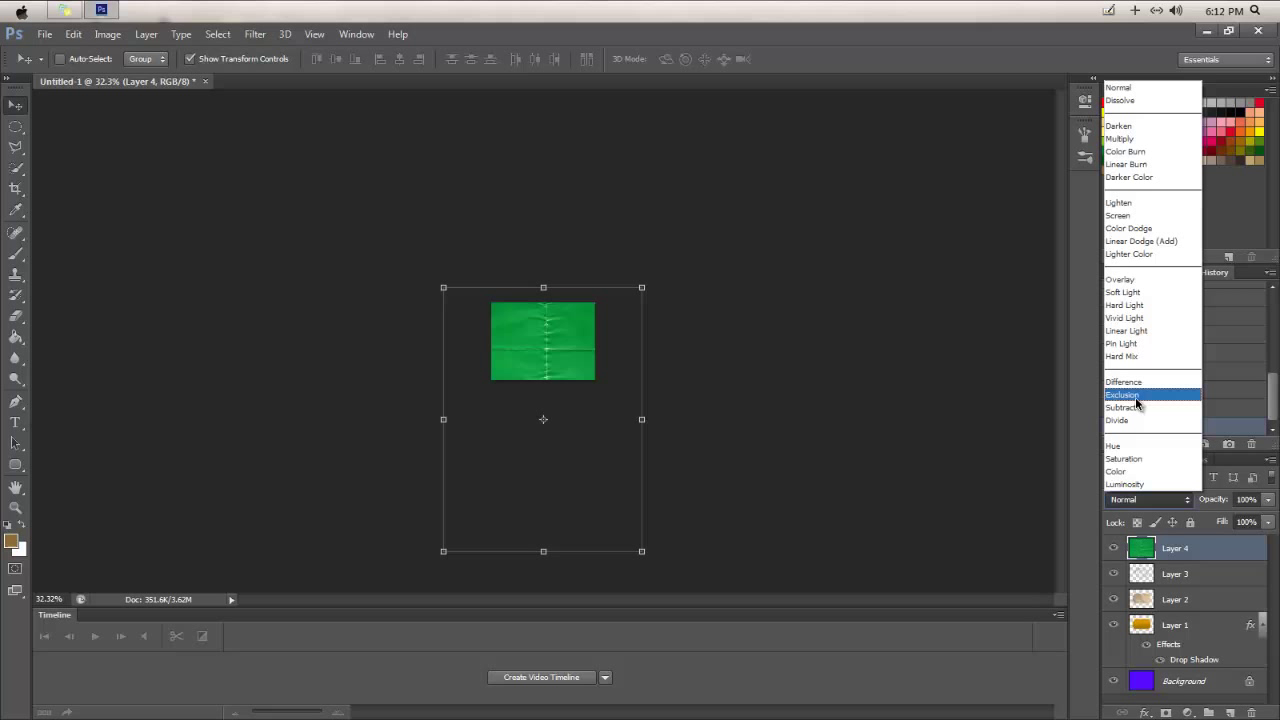
click(1135, 484)
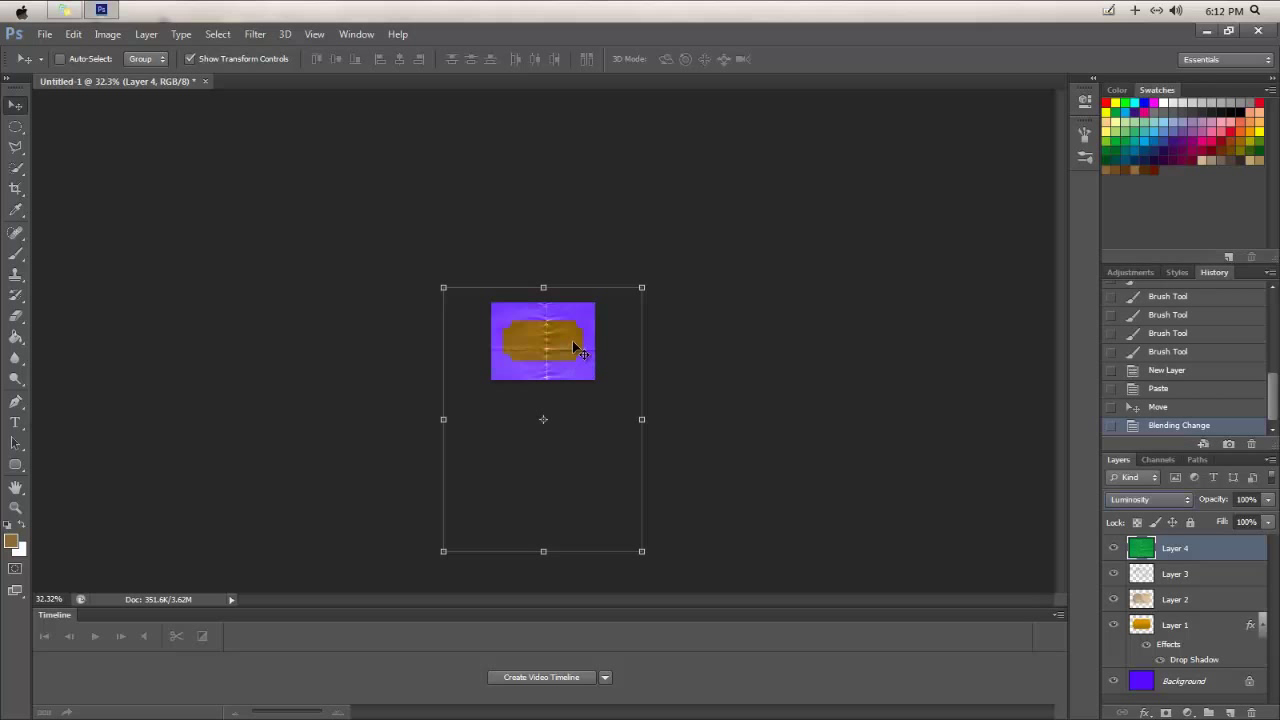
mouse_move(572, 338)
mouse_down()
mouse_move(602, 326)
mouse_move(541, 336)
mouse_move(582, 345)
mouse_up()
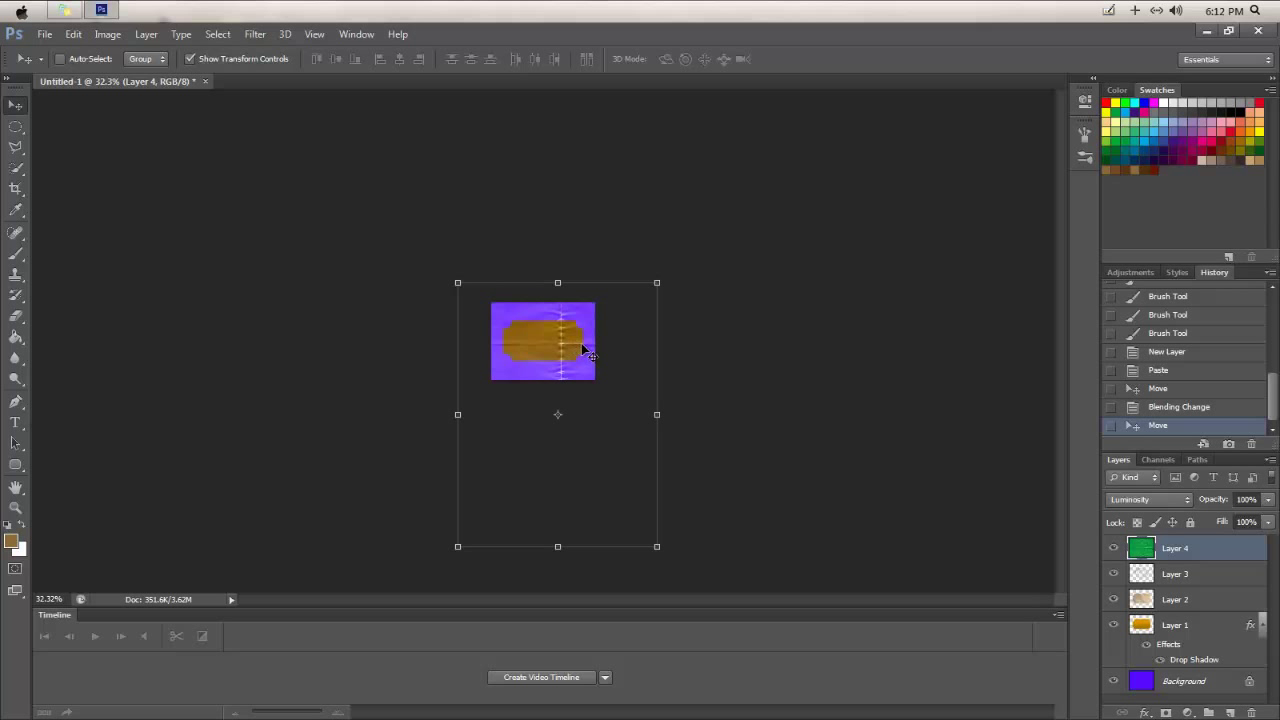
Load Layer 4's outline as a selection and configure the Eraser to 90 px size with 0% hardness.
ctrl+click(1141, 550)
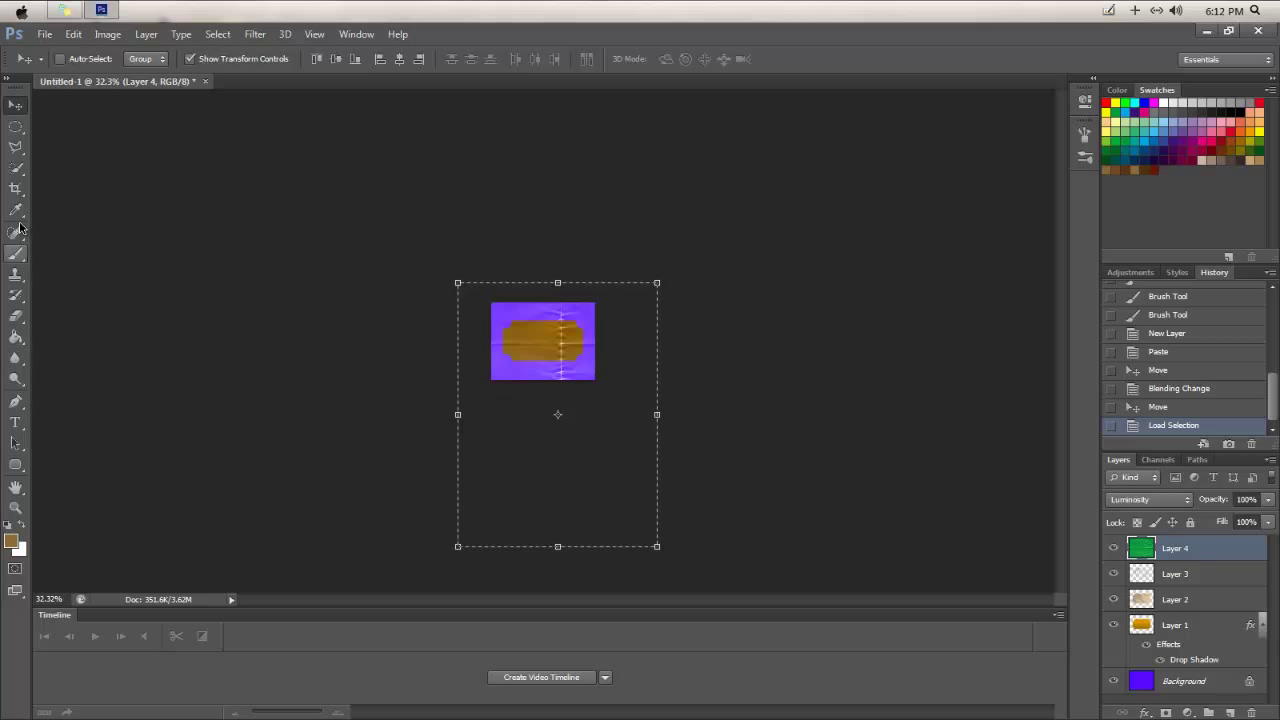
click(14, 317)
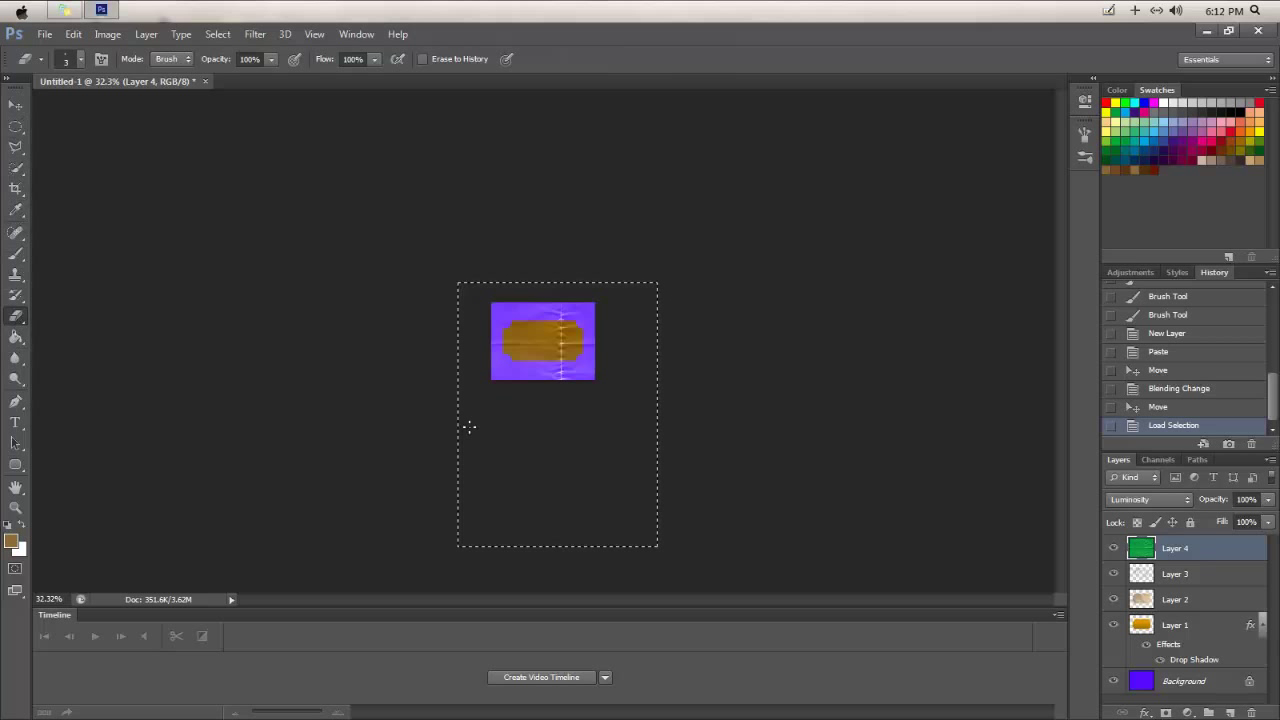
click(80, 59)
drag(41, 109, 62, 108)
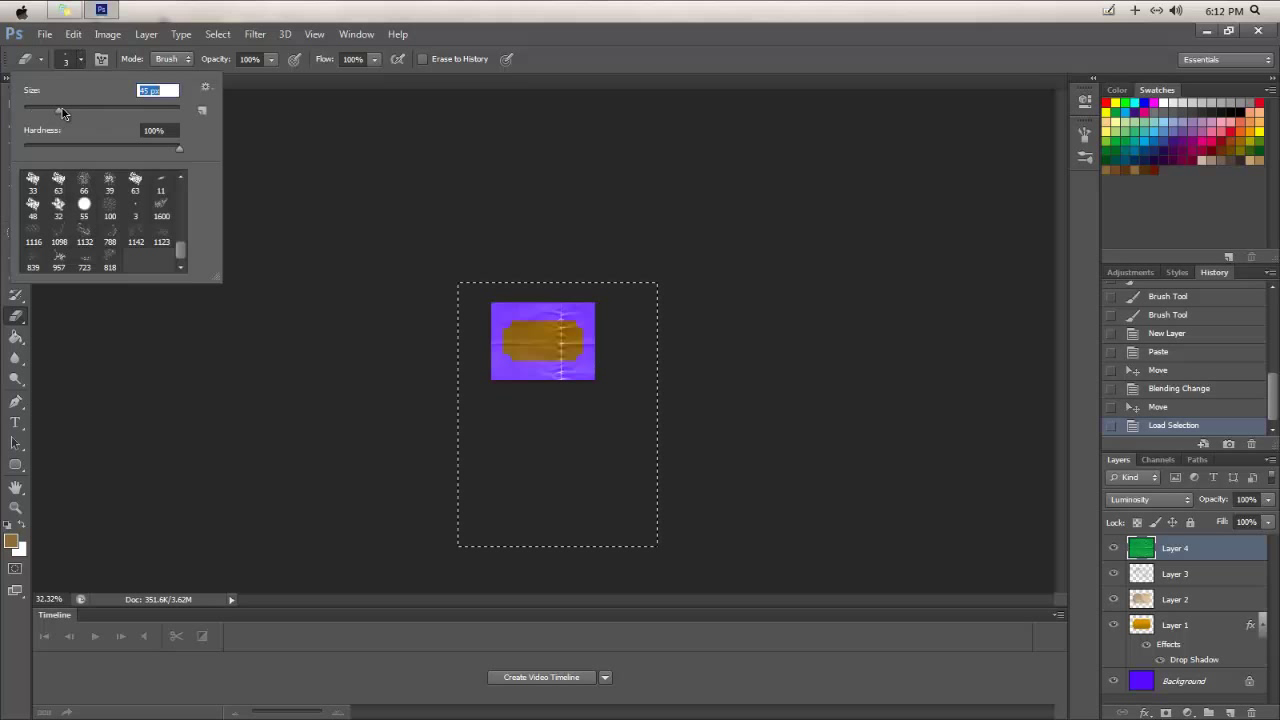
drag(179, 149, 14, 154)
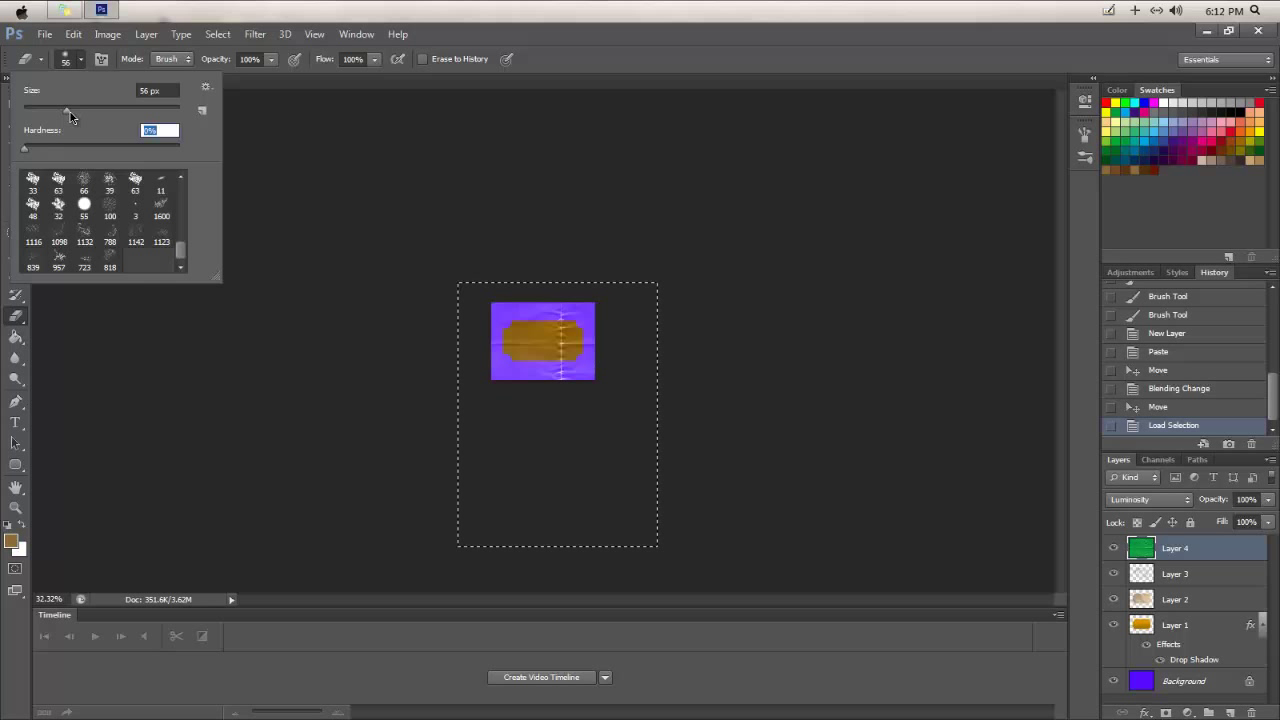
drag(70, 112, 93, 111)
click(533, 568)
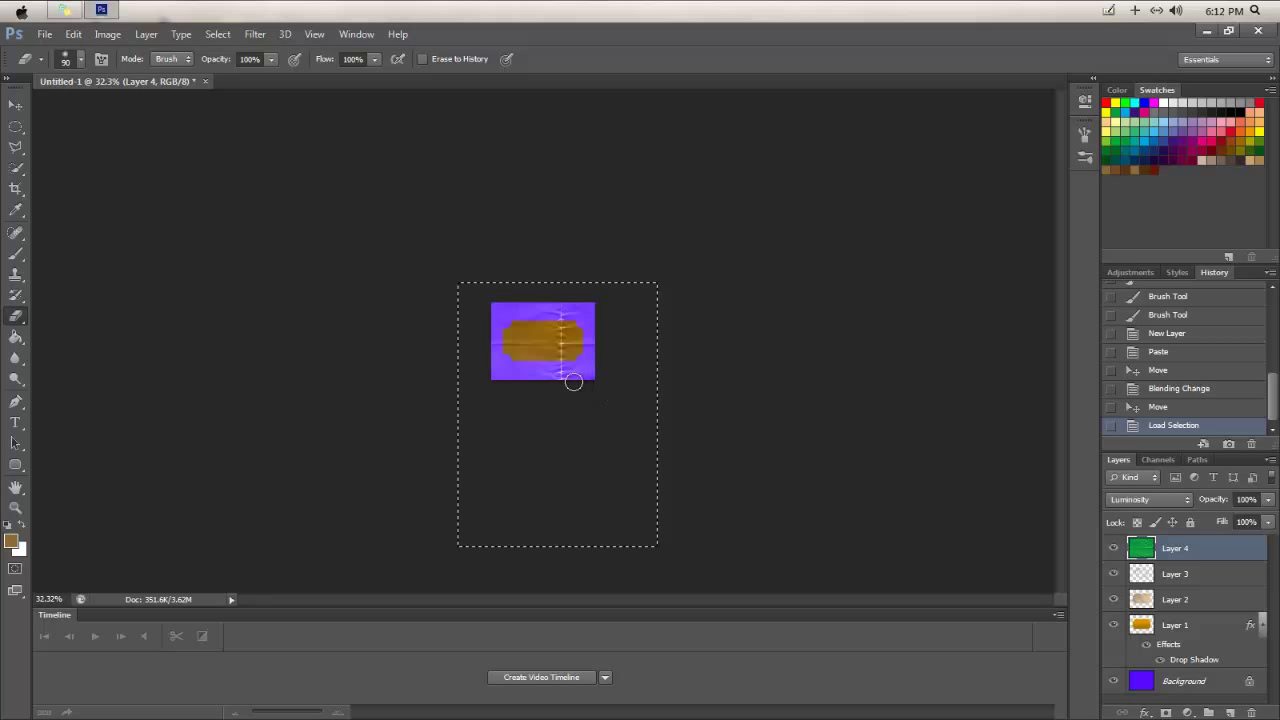
Erase the paper texture along the canvas's lower and left parts, picking the soft round preset for the Eraser.
mouse_move(493, 379)
mouse_down()
mouse_move(629, 373)
mouse_move(517, 374)
mouse_move(595, 373)
mouse_move(538, 375)
mouse_up()
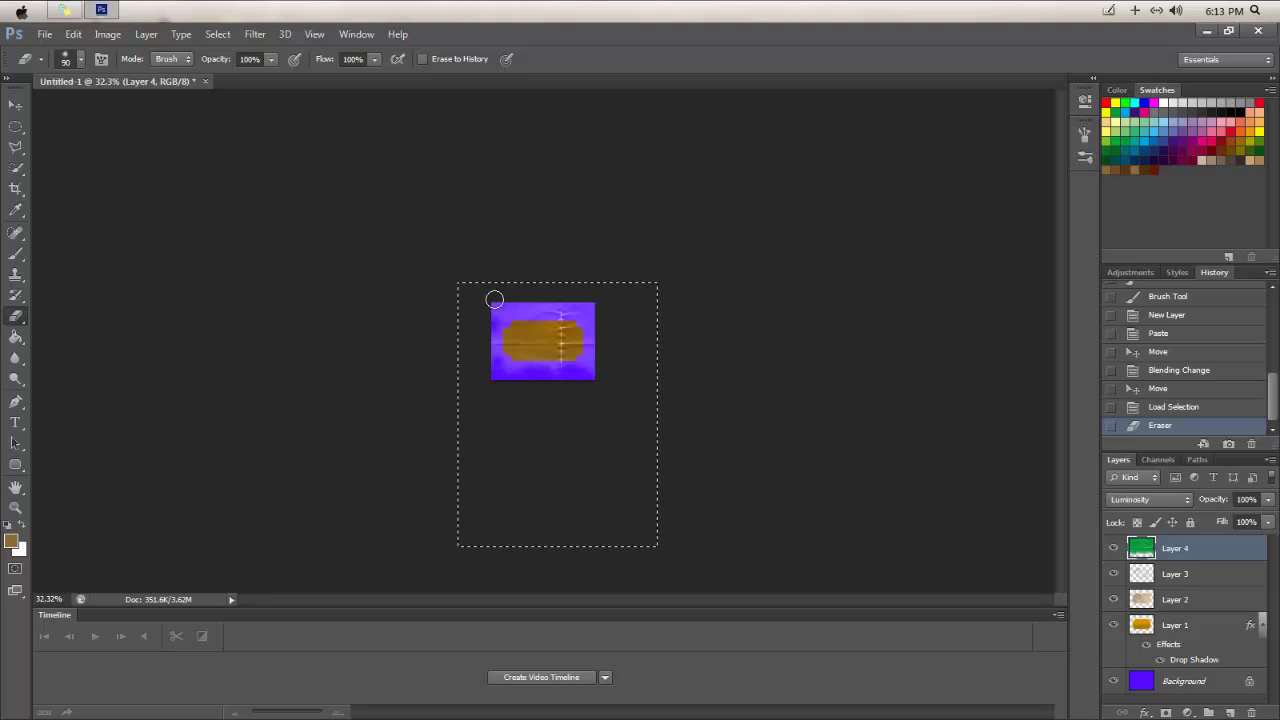
click(80, 60)
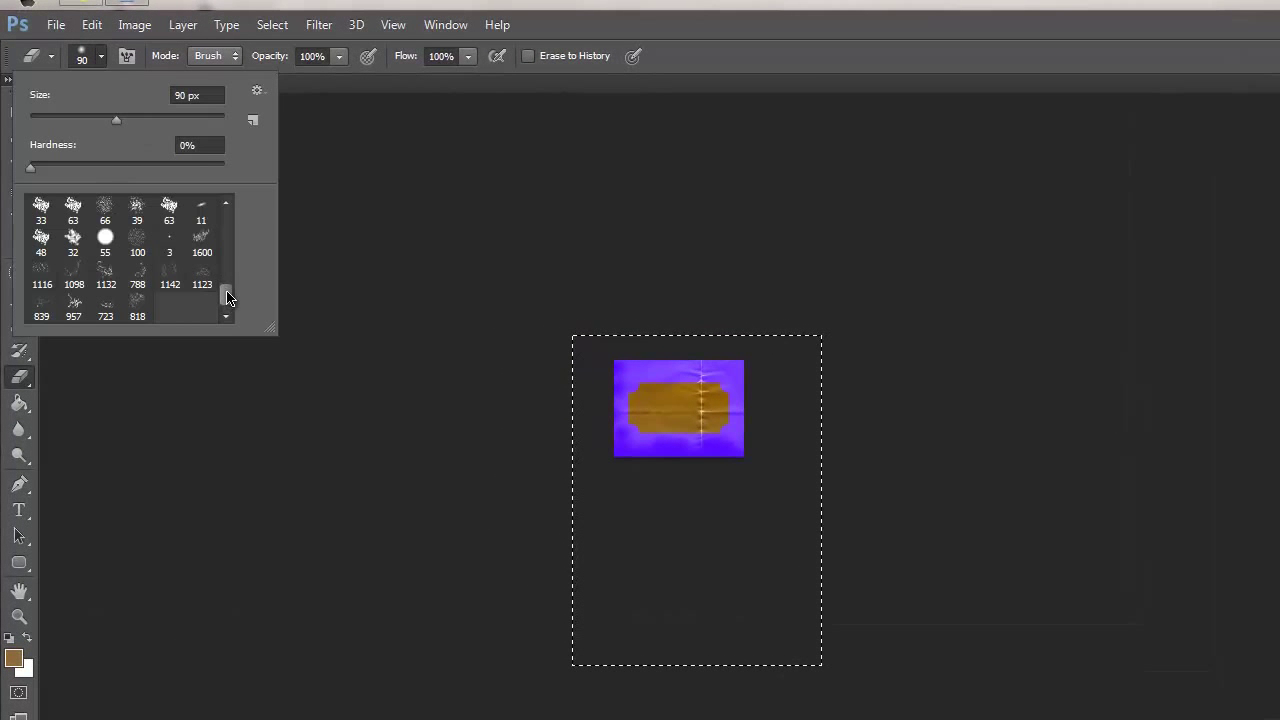
click(229, 238)
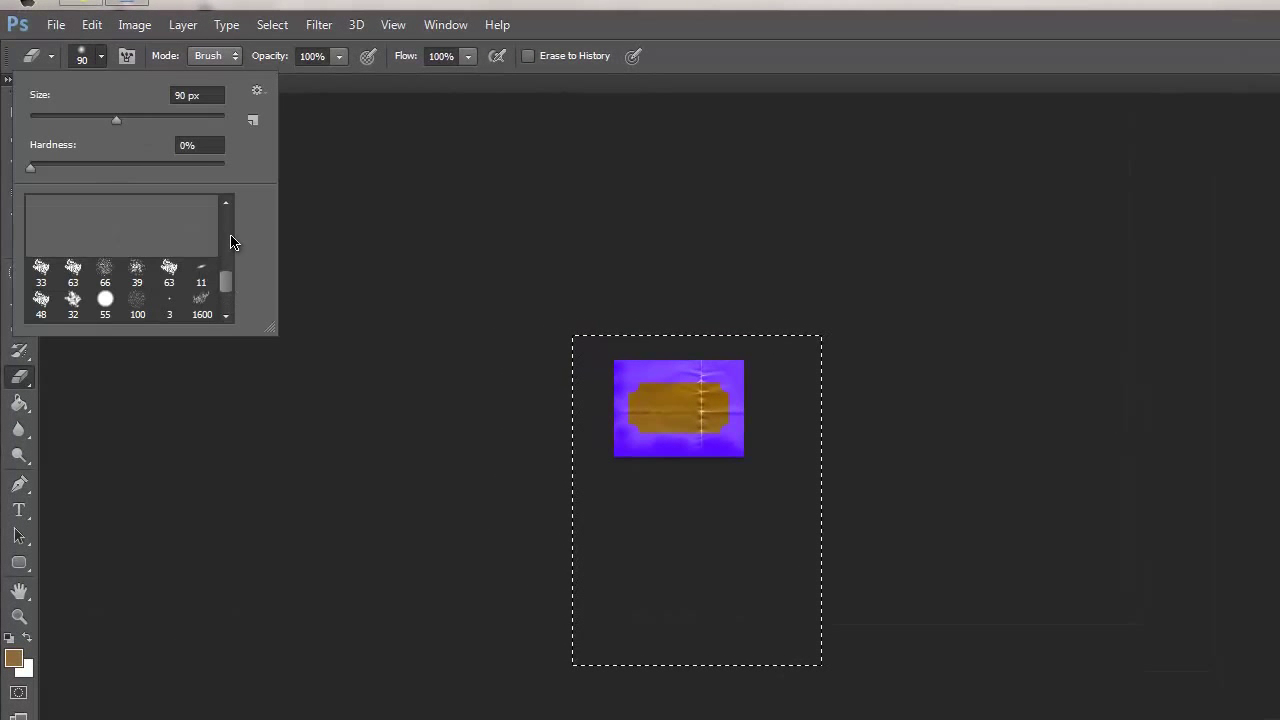
click(230, 204)
scroll(227, 283, up, 5)
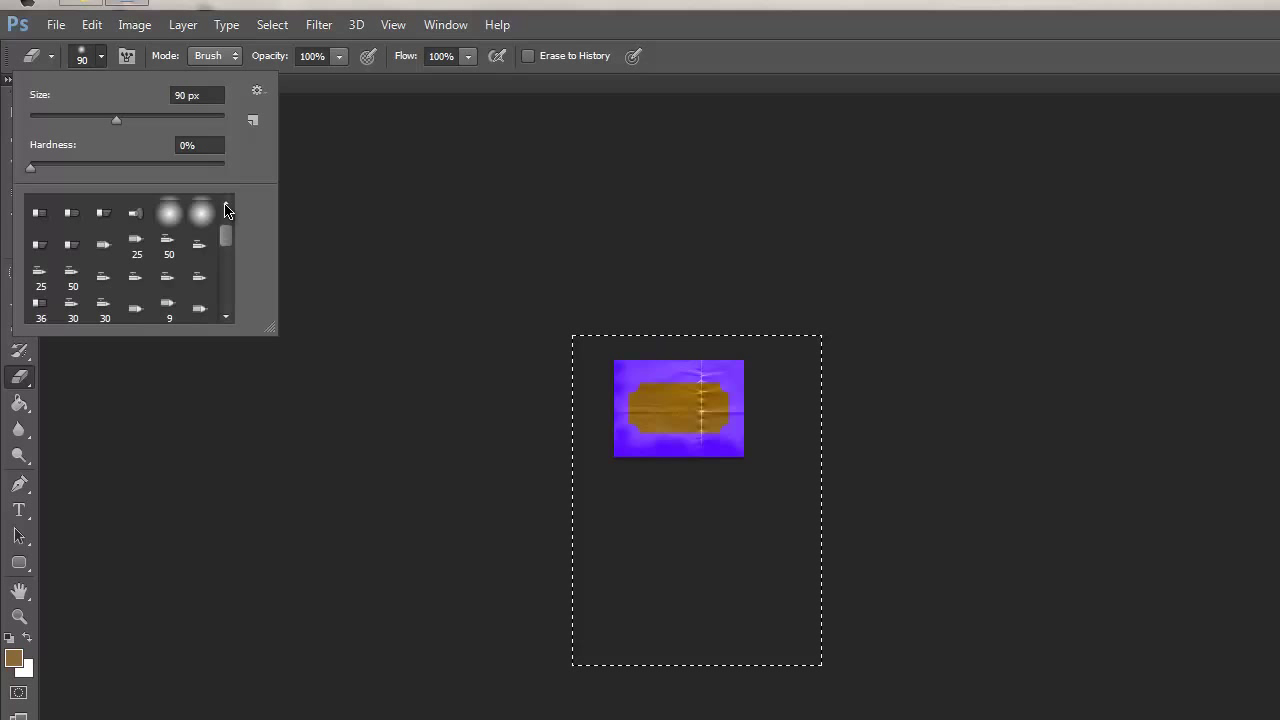
click(41, 210)
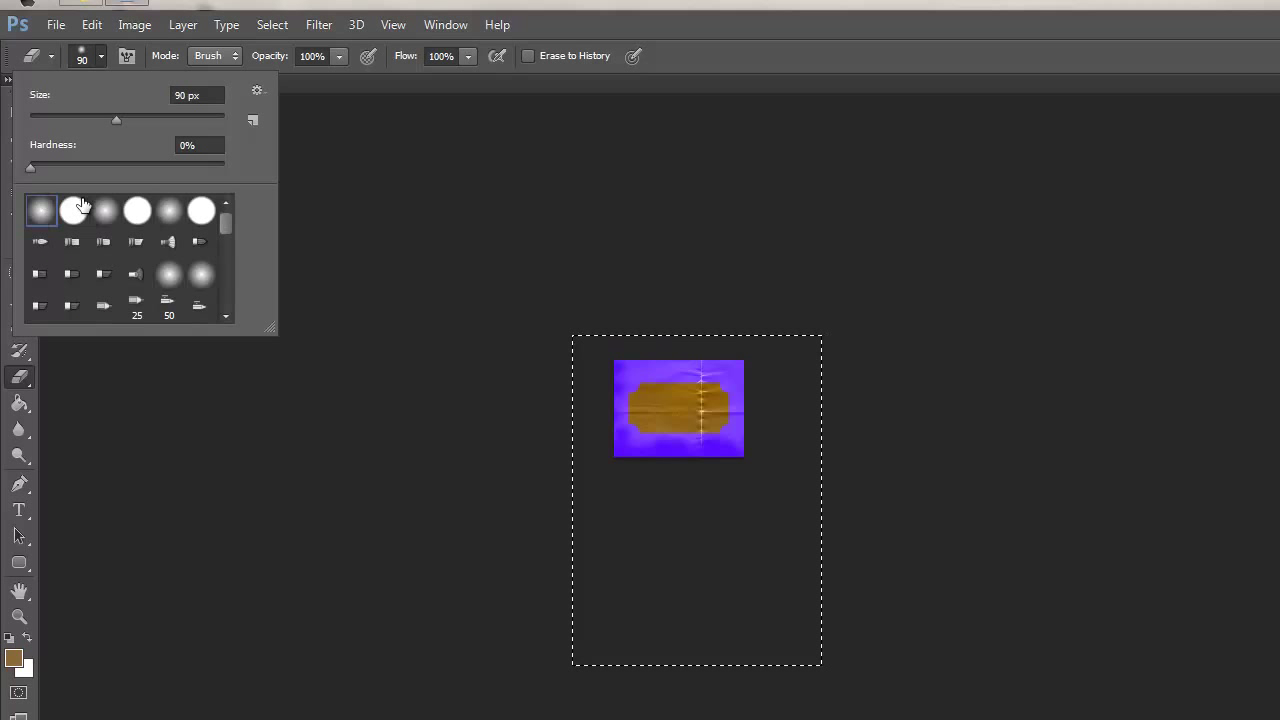
click(629, 445)
mouse_move(629, 445)
mouse_down()
mouse_move(620, 434)
mouse_move(660, 438)
mouse_up()
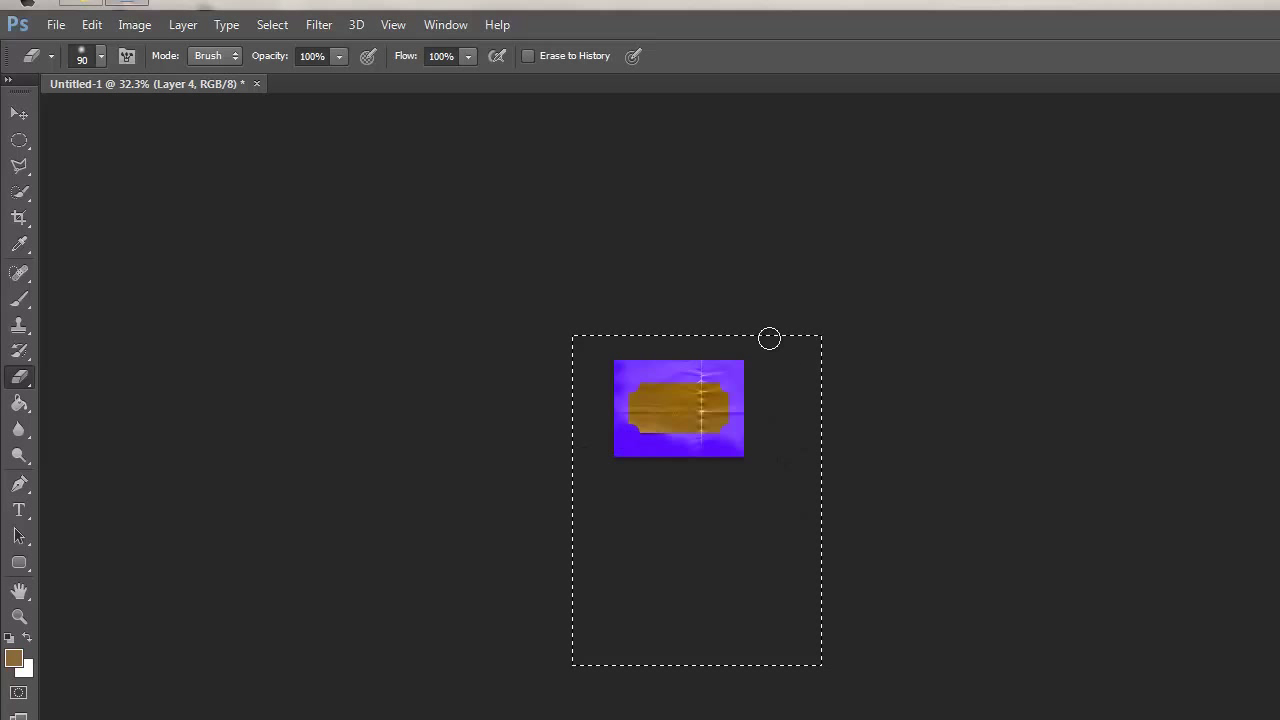
Erase the paper texture around the ticket and over most of its surface, keeping only the crossing fold lines, and deselect.
scroll(773, 338, up, 3)
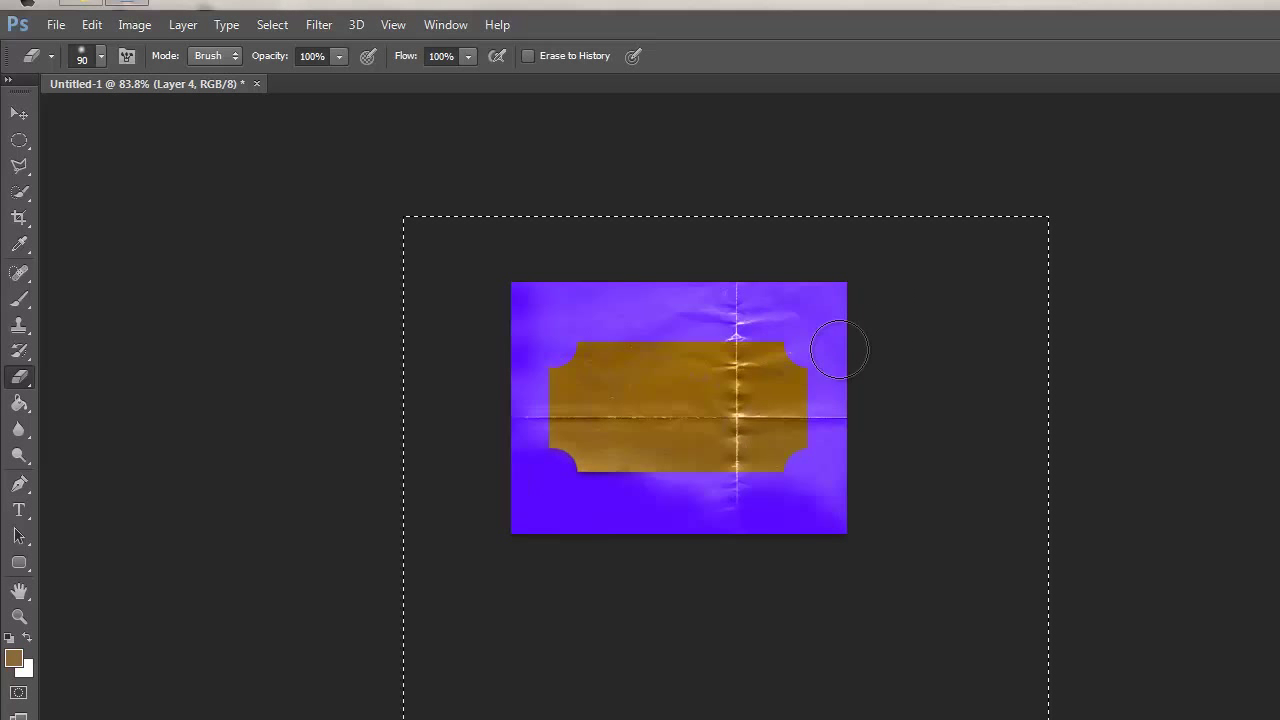
scroll(894, 380, up, 1)
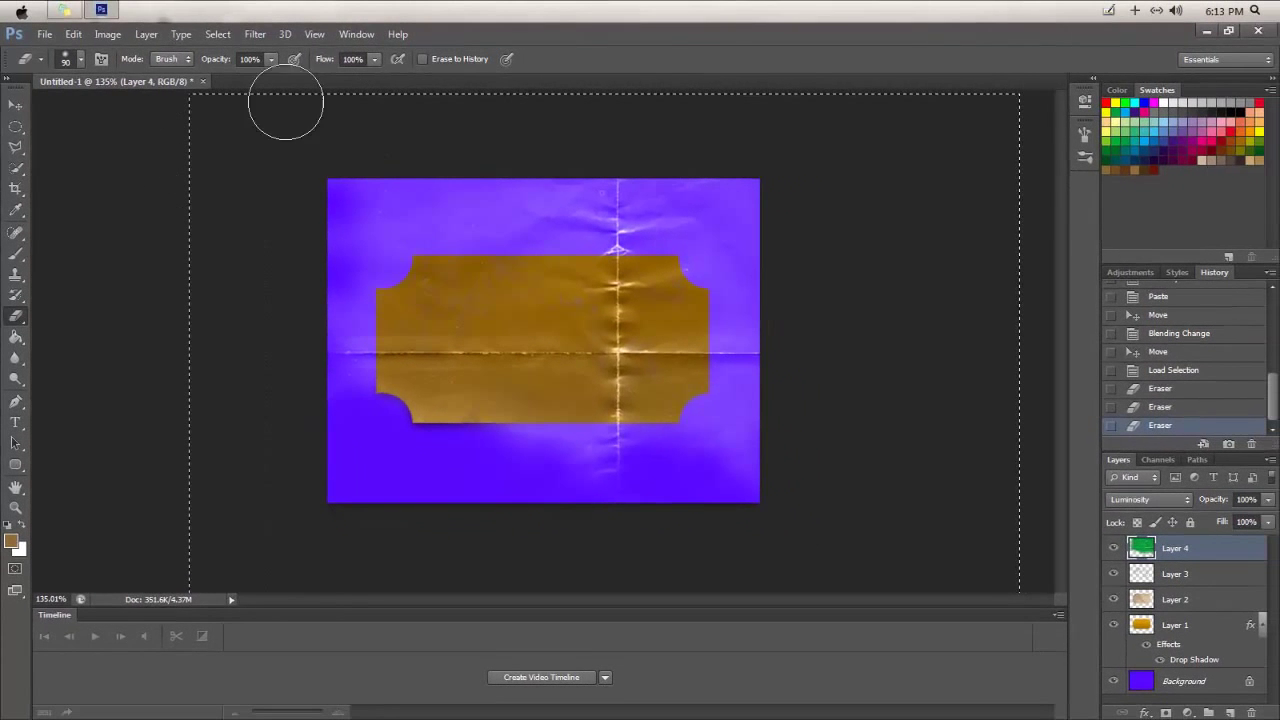
mouse_move(328, 207)
mouse_down()
mouse_move(343, 246)
mouse_move(334, 351)
mouse_move(375, 204)
mouse_move(371, 272)
mouse_move(423, 271)
mouse_move(394, 277)
mouse_move(409, 302)
mouse_move(575, 290)
mouse_move(586, 214)
mouse_move(420, 177)
mouse_move(491, 200)
mouse_move(451, 206)
mouse_move(729, 191)
mouse_move(666, 220)
mouse_move(657, 211)
mouse_move(711, 274)
mouse_move(714, 345)
mouse_move(710, 312)
mouse_move(871, 366)
mouse_up()
mouse_move(790, 430)
mouse_down()
mouse_move(574, 489)
mouse_move(591, 474)
mouse_move(583, 463)
mouse_move(596, 464)
mouse_move(574, 457)
mouse_move(737, 451)
mouse_move(729, 409)
mouse_move(663, 409)
mouse_move(672, 279)
mouse_move(650, 208)
mouse_move(610, 205)
mouse_up()
mouse_move(750, 250)
mouse_down()
mouse_move(771, 229)
mouse_move(749, 349)
mouse_move(766, 349)
mouse_move(722, 503)
mouse_move(534, 443)
mouse_move(509, 386)
mouse_move(405, 393)
mouse_move(560, 395)
mouse_move(531, 443)
mouse_move(555, 420)
mouse_up()
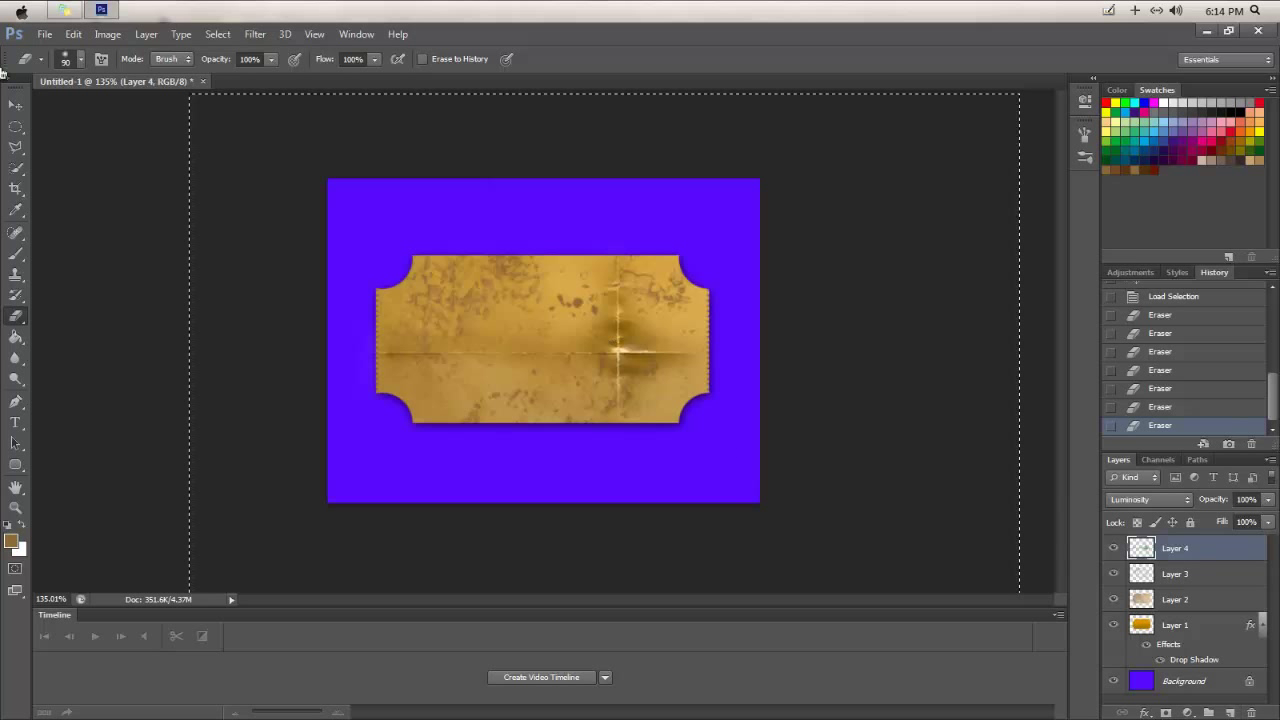
click(218, 34)
click(222, 66)
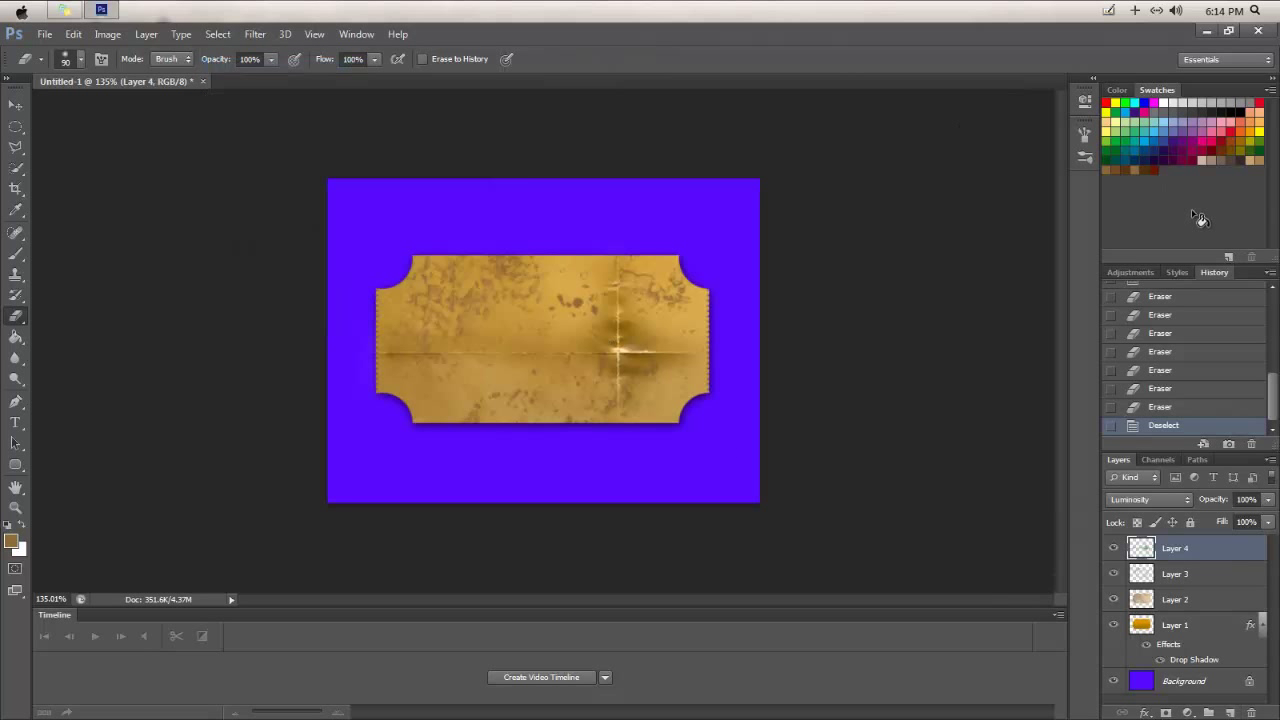
Create a new layer group above Layer 4 and name it content.
click(1231, 712)
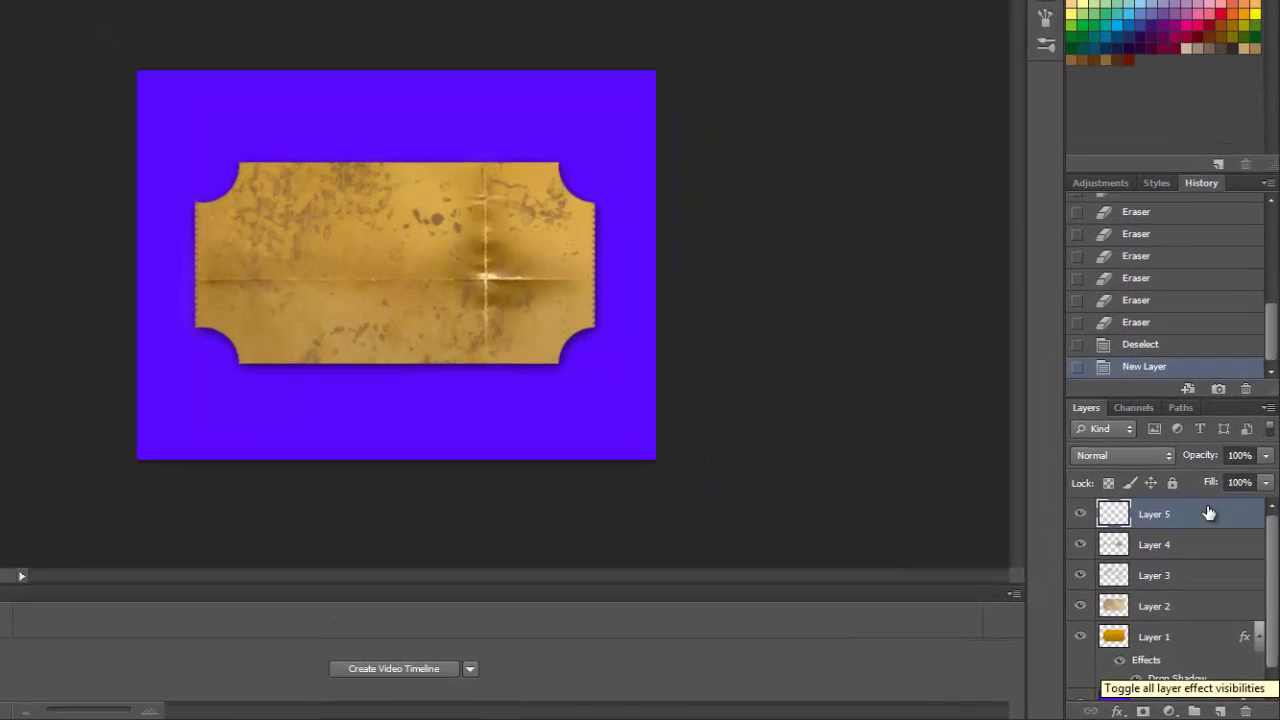
drag(1220, 548, 1244, 711)
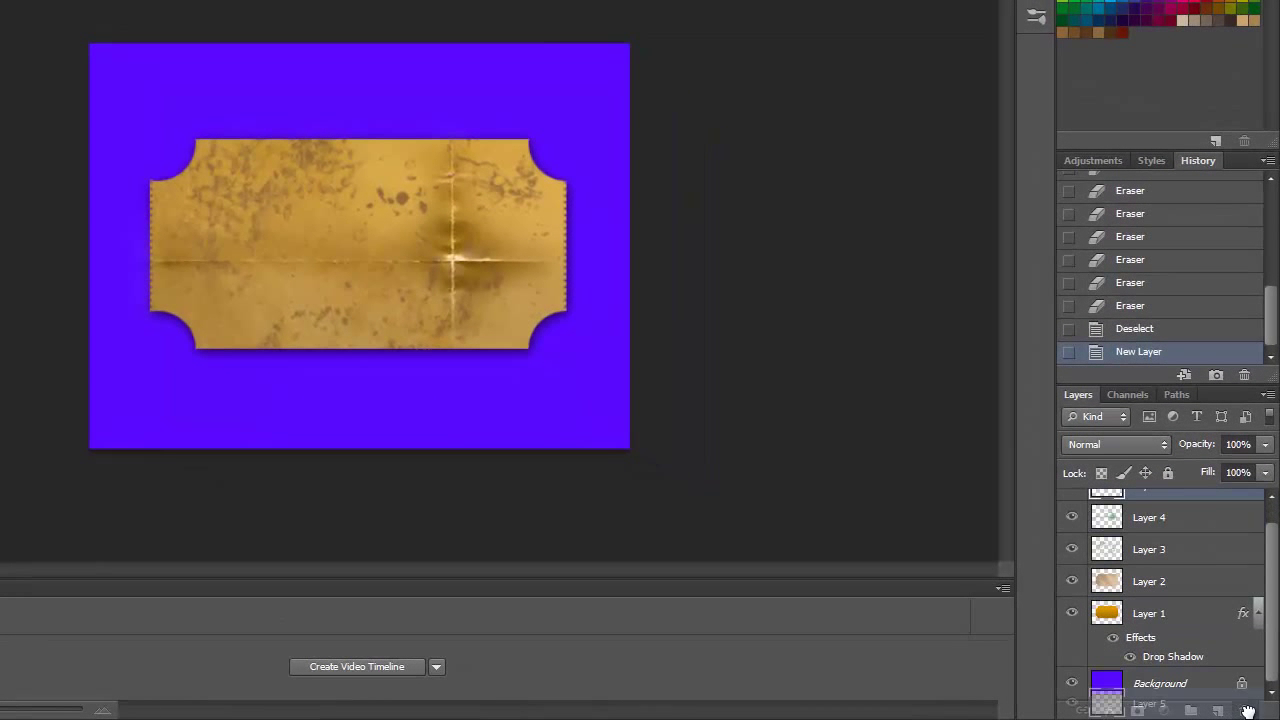
click(1193, 711)
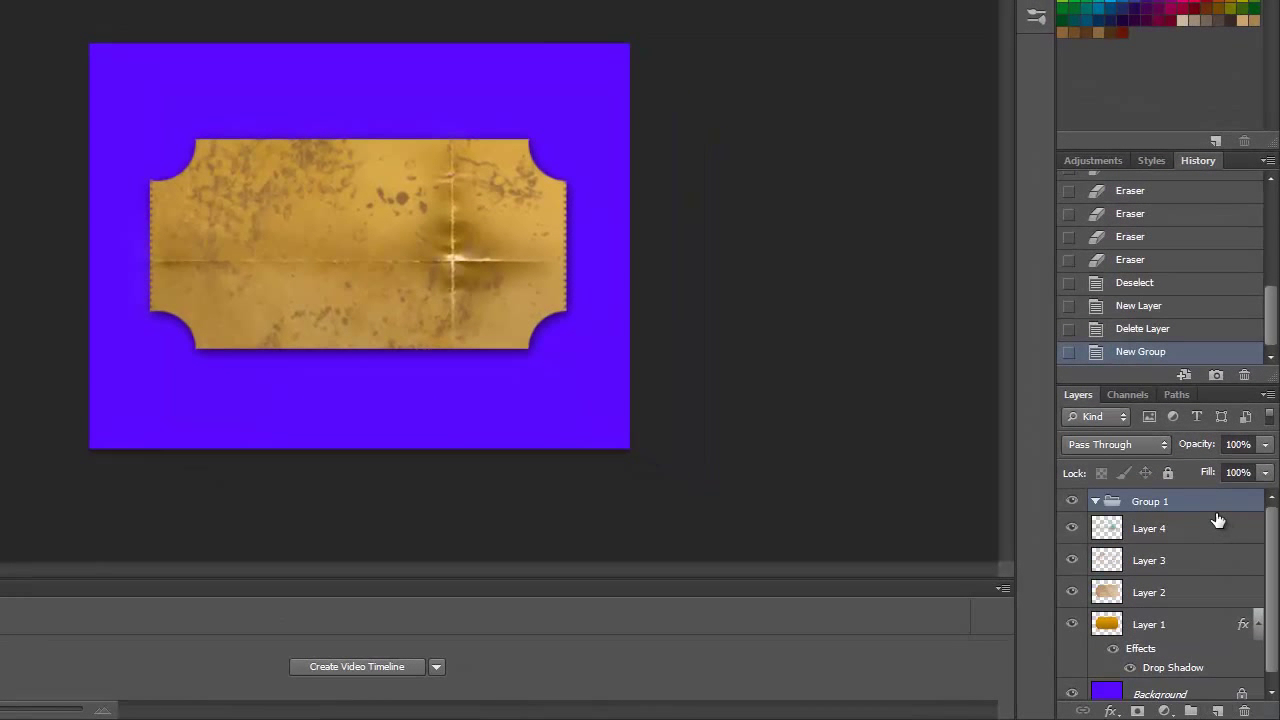
double_click(1168, 501)
text(con)
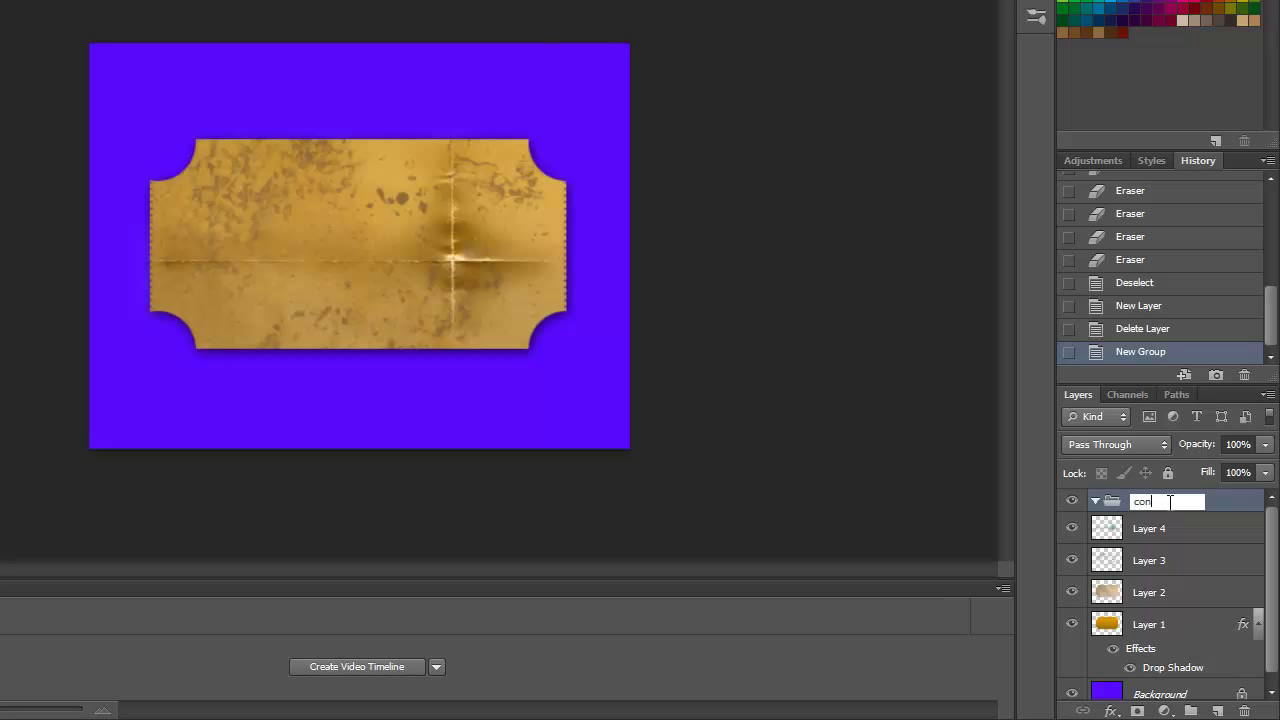
text(tent)
key(Return)
double_click(1170, 501)
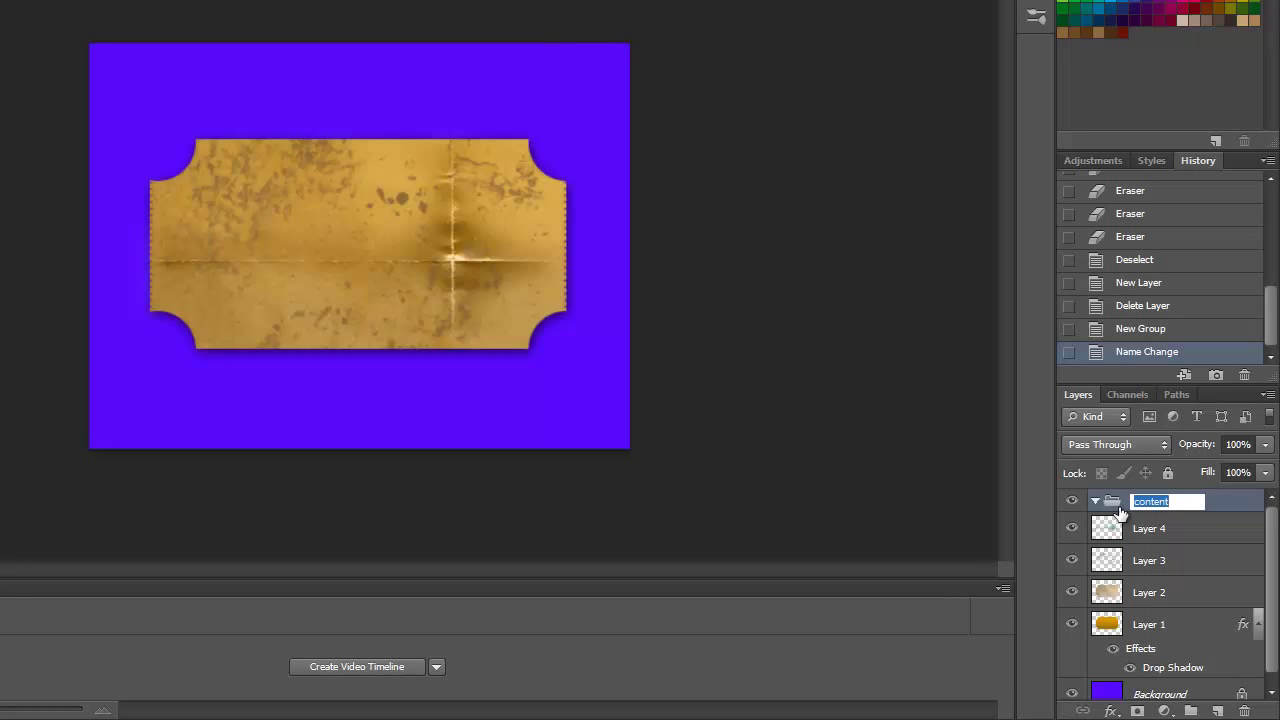
double_click(1112, 506)
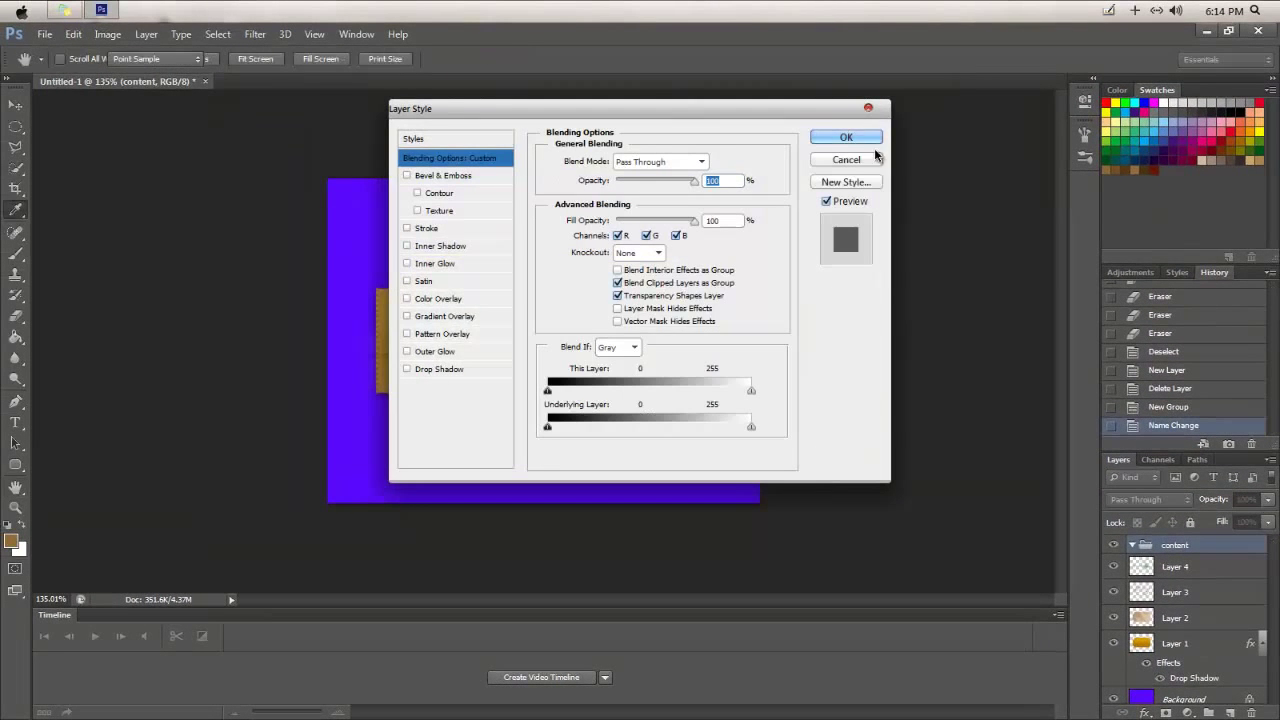
key(Escape)
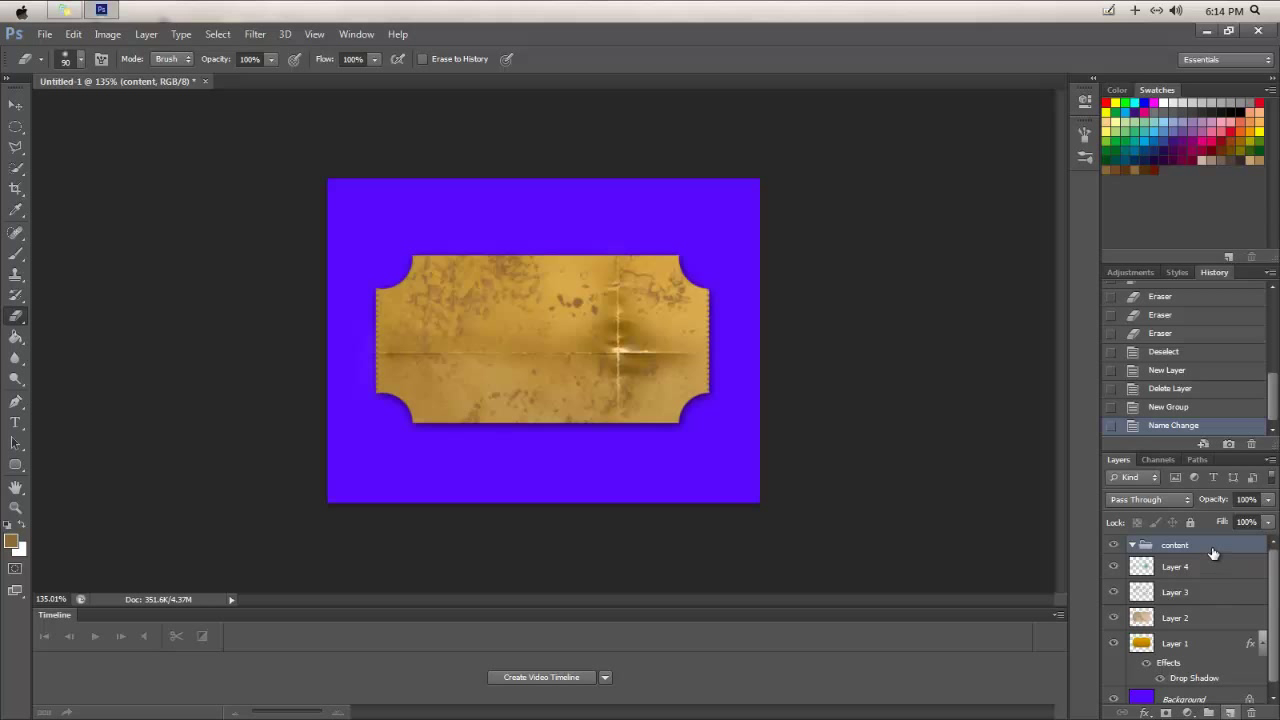
Add a layer inside the content group and draw a rounded rectangle about 0.77 in wide with 10 px radius, centred on the ticket.
click(1231, 712)
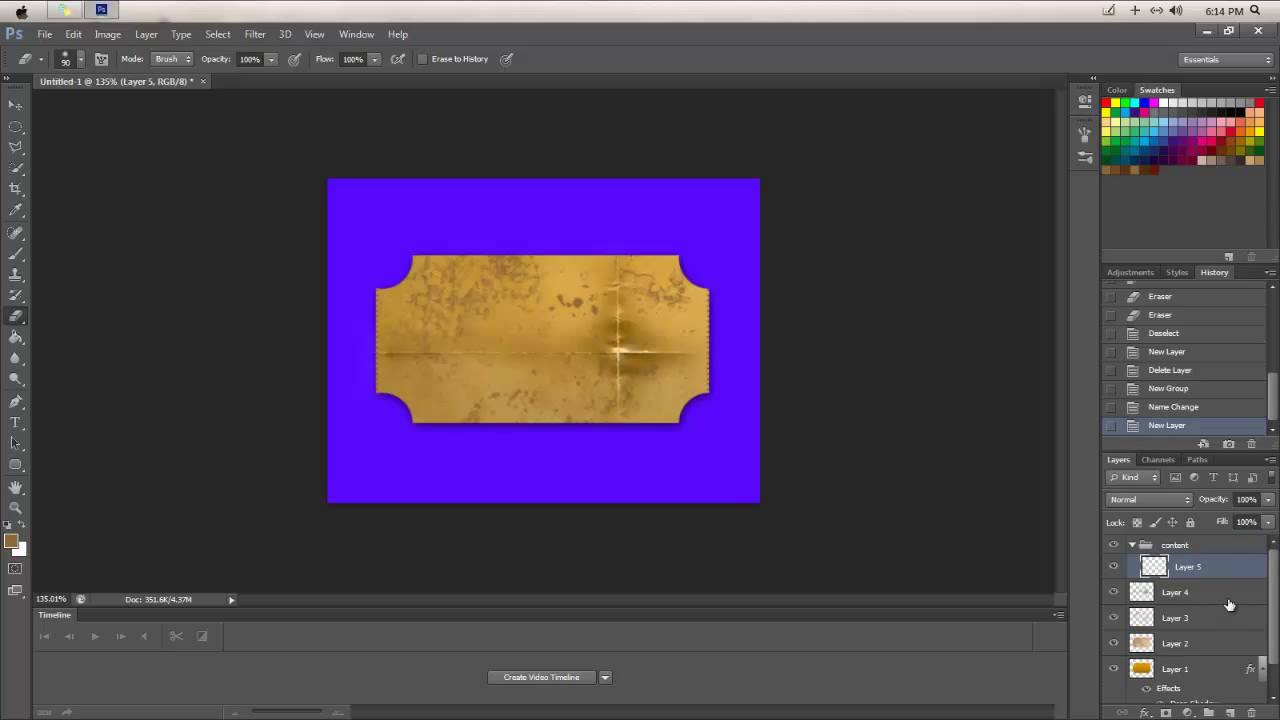
click(15, 464)
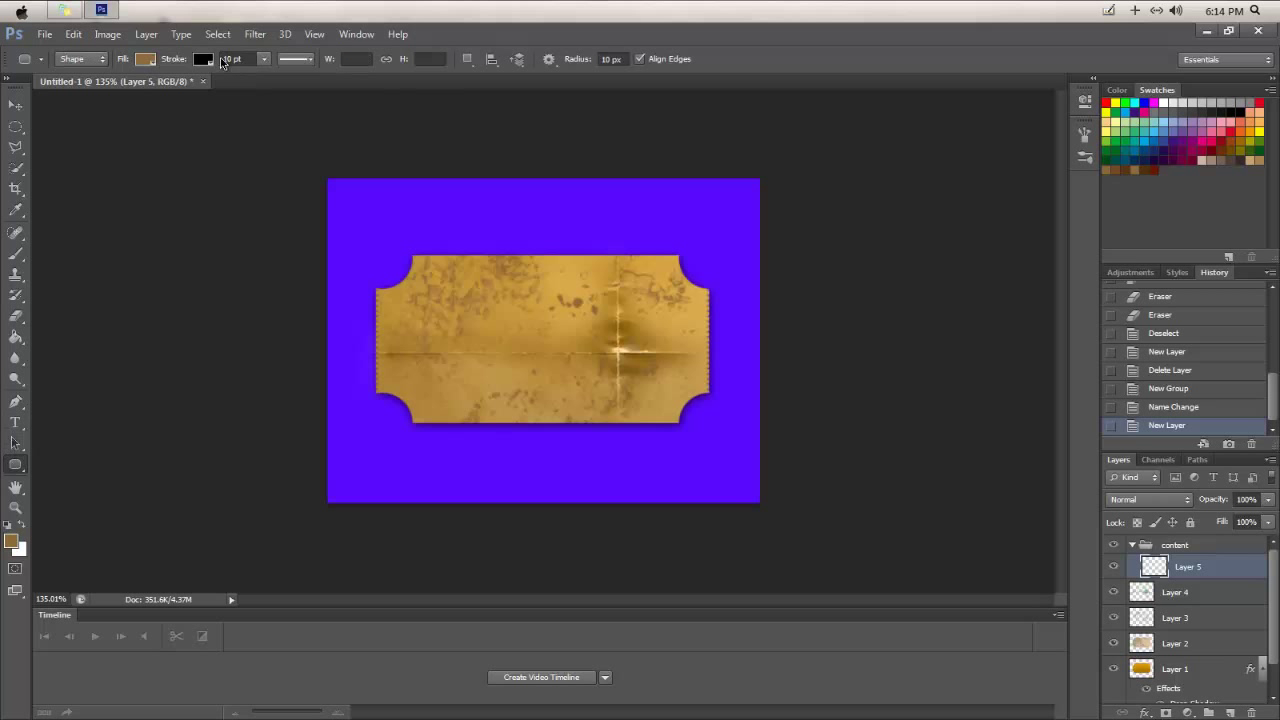
click(226, 58)
drag(417, 280, 669, 391)
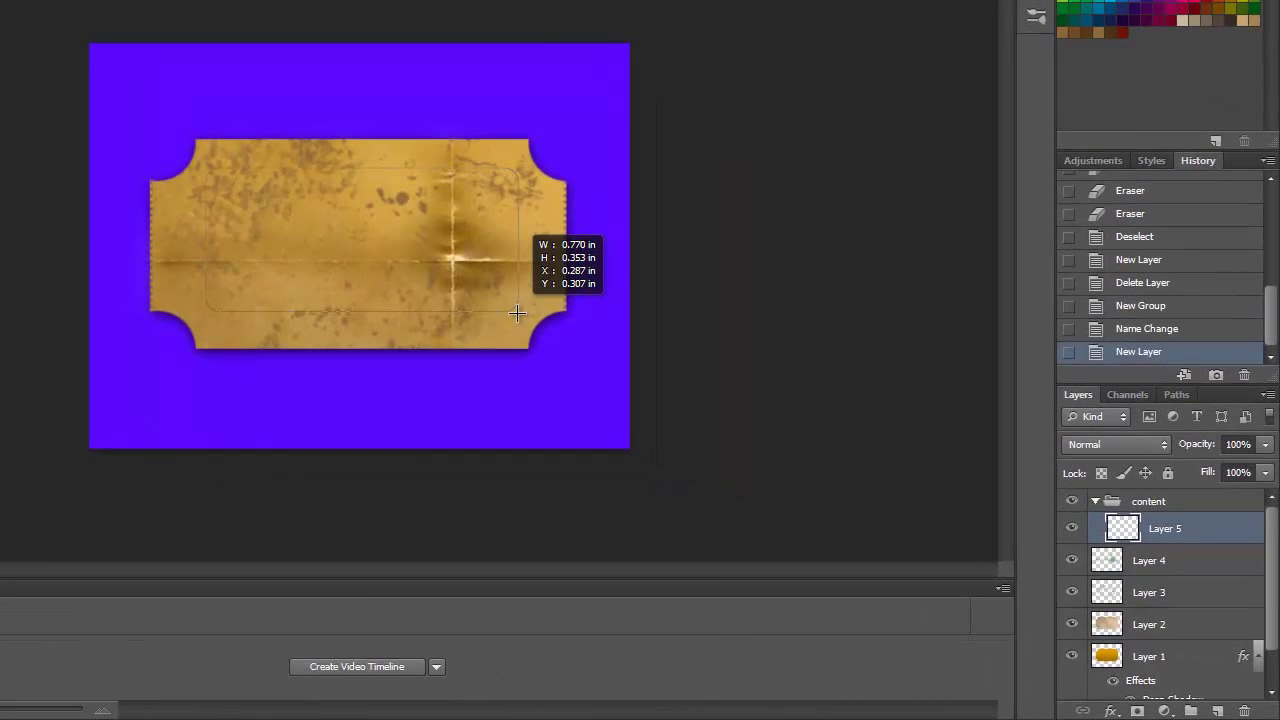
drag(516, 313, 515, 322)
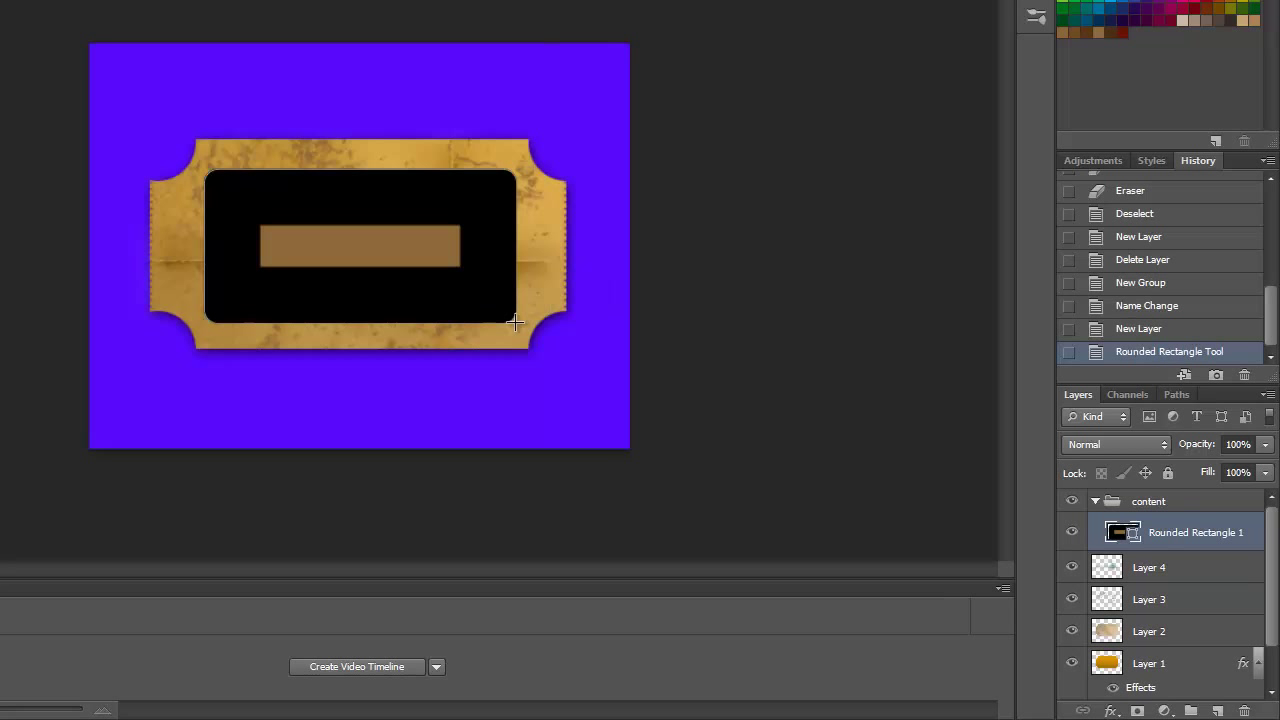
Load the rounded rectangle's outline as a selection and delete its shape layer.
ctrl+click(1124, 535)
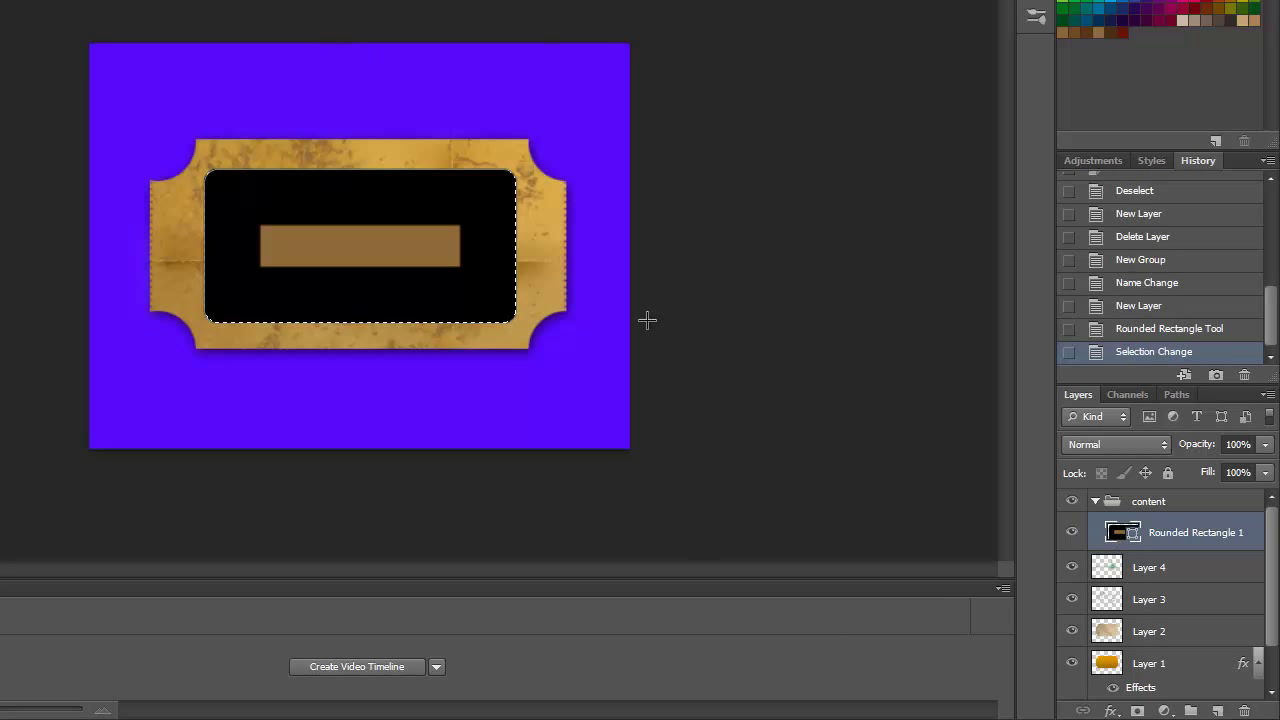
drag(1197, 555, 1244, 711)
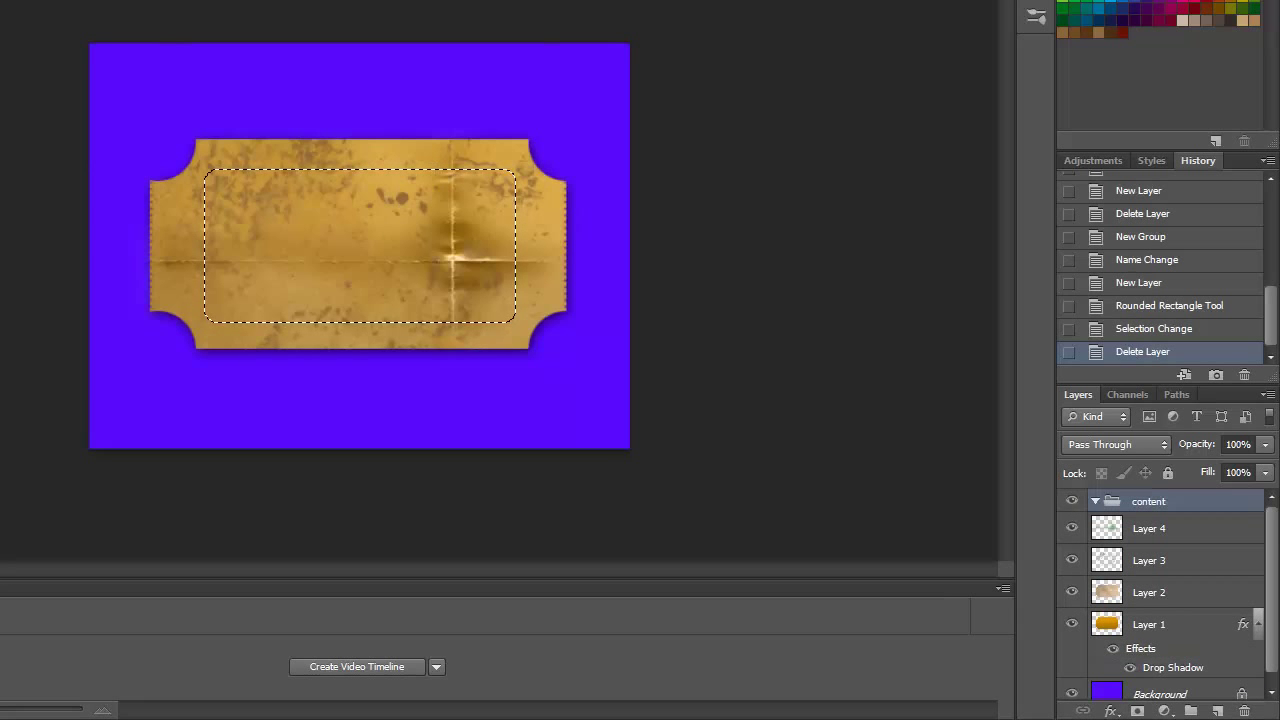
key(alt+e)
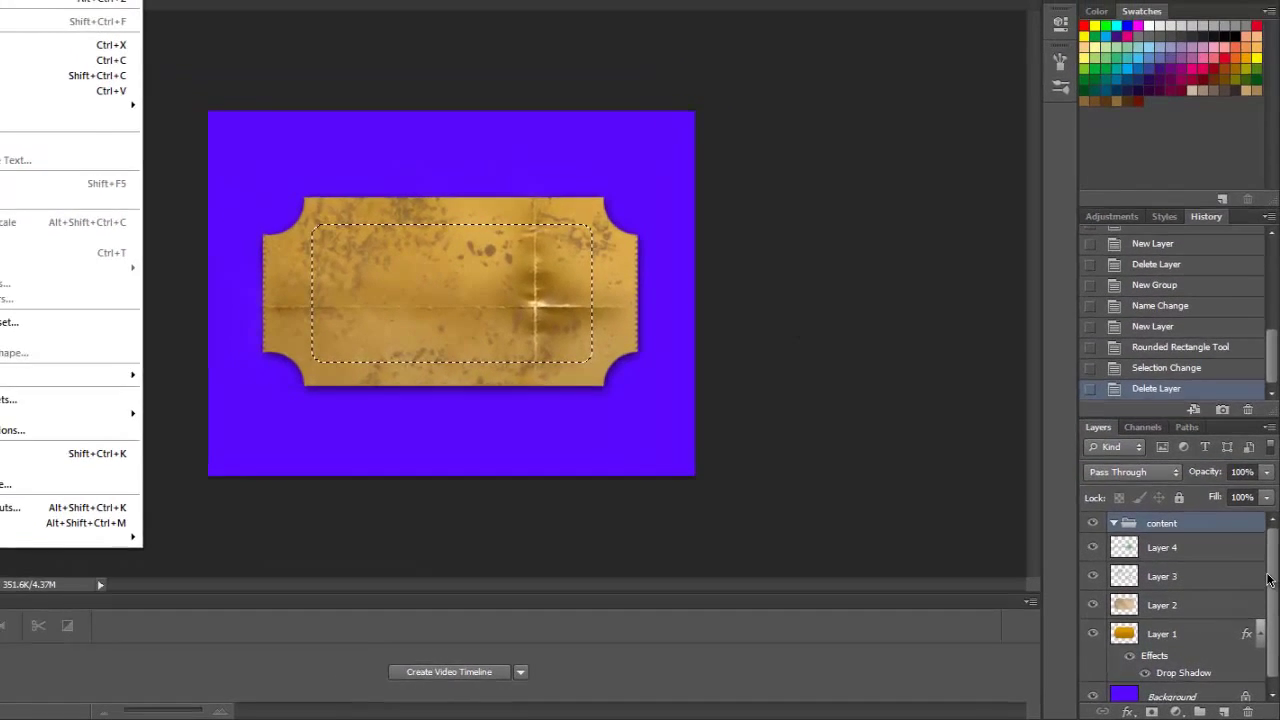
key(Escape)
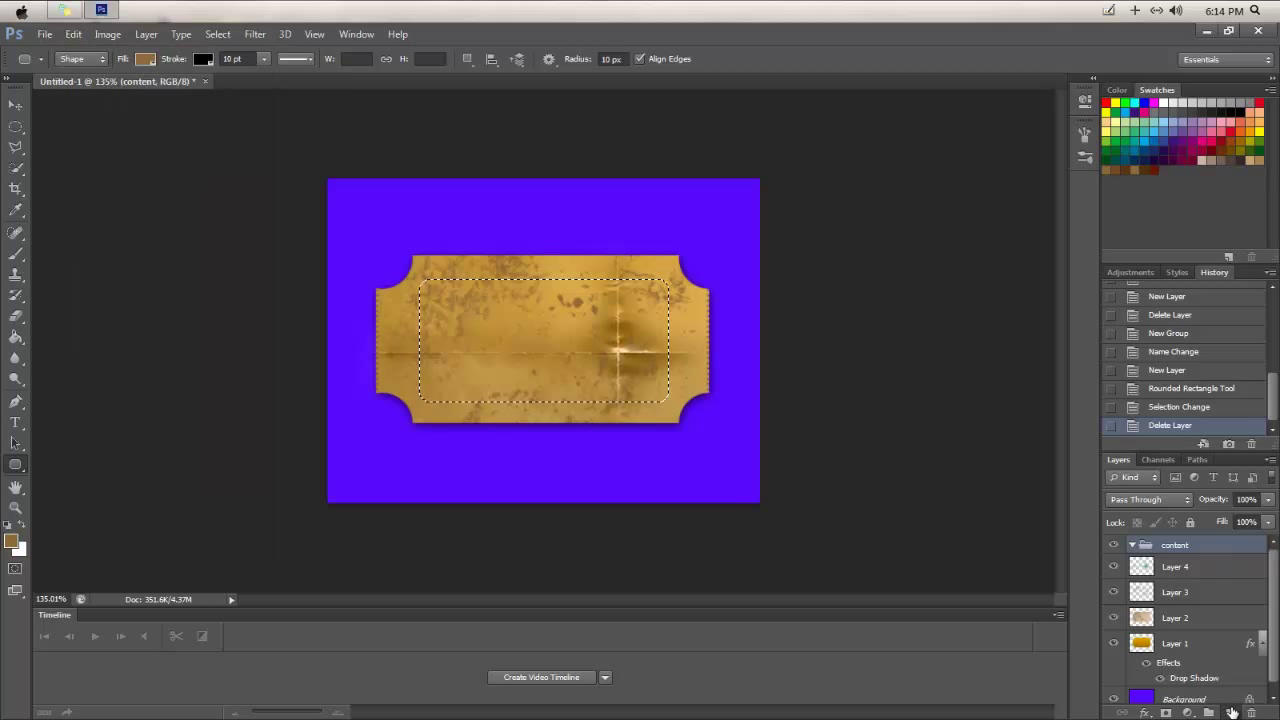
On a new layer in the content group, stroke the selection 3 px wide on the inside in dark brown 4d3011, and deselect.
click(1231, 713)
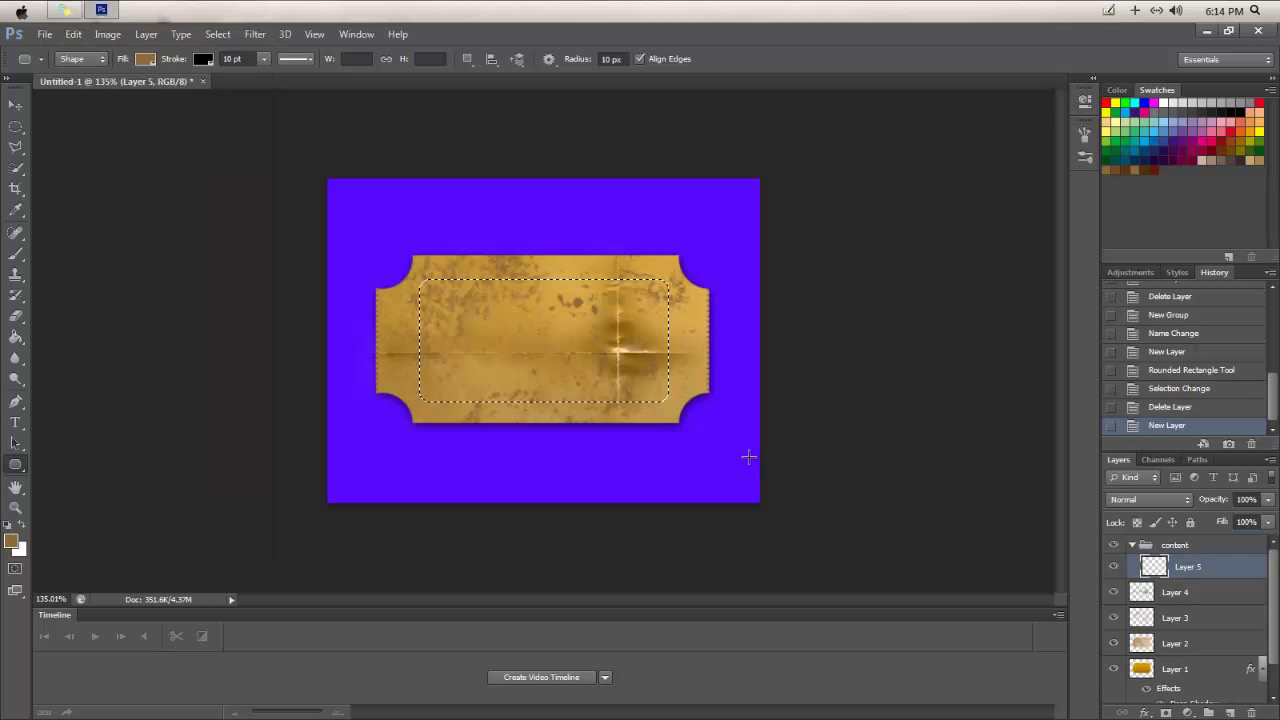
click(73, 34)
click(98, 257)
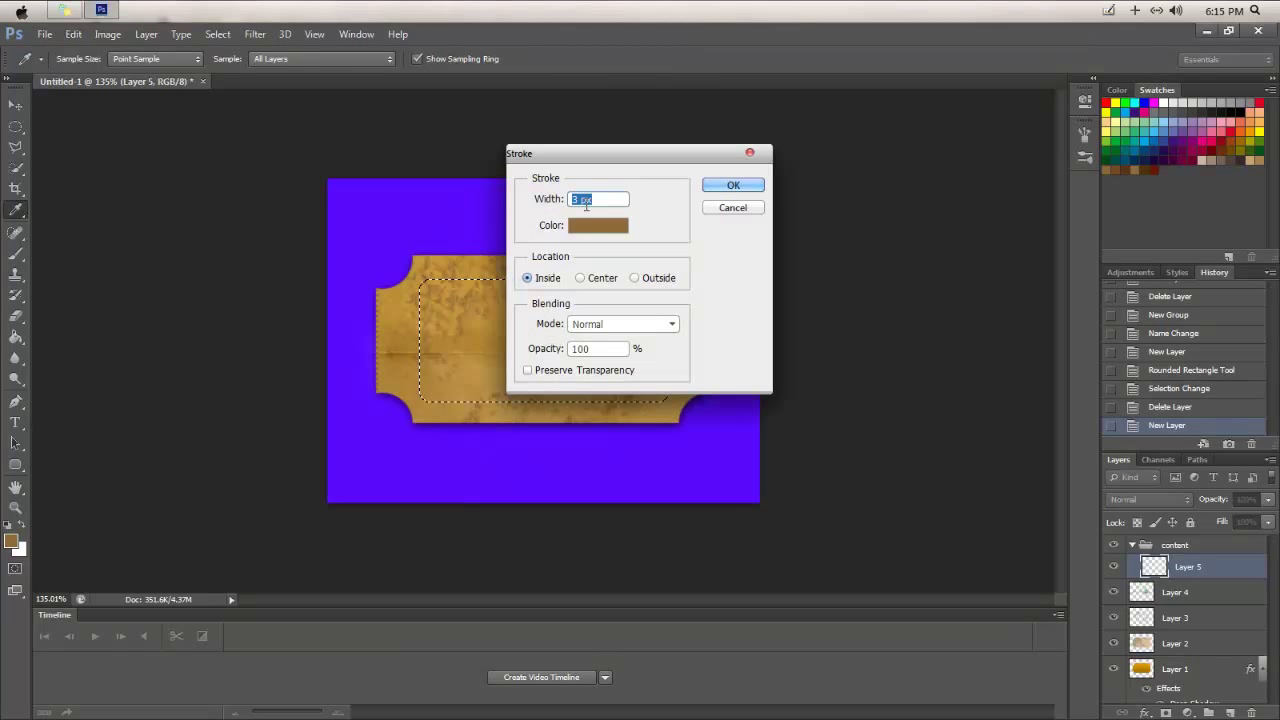
click(583, 227)
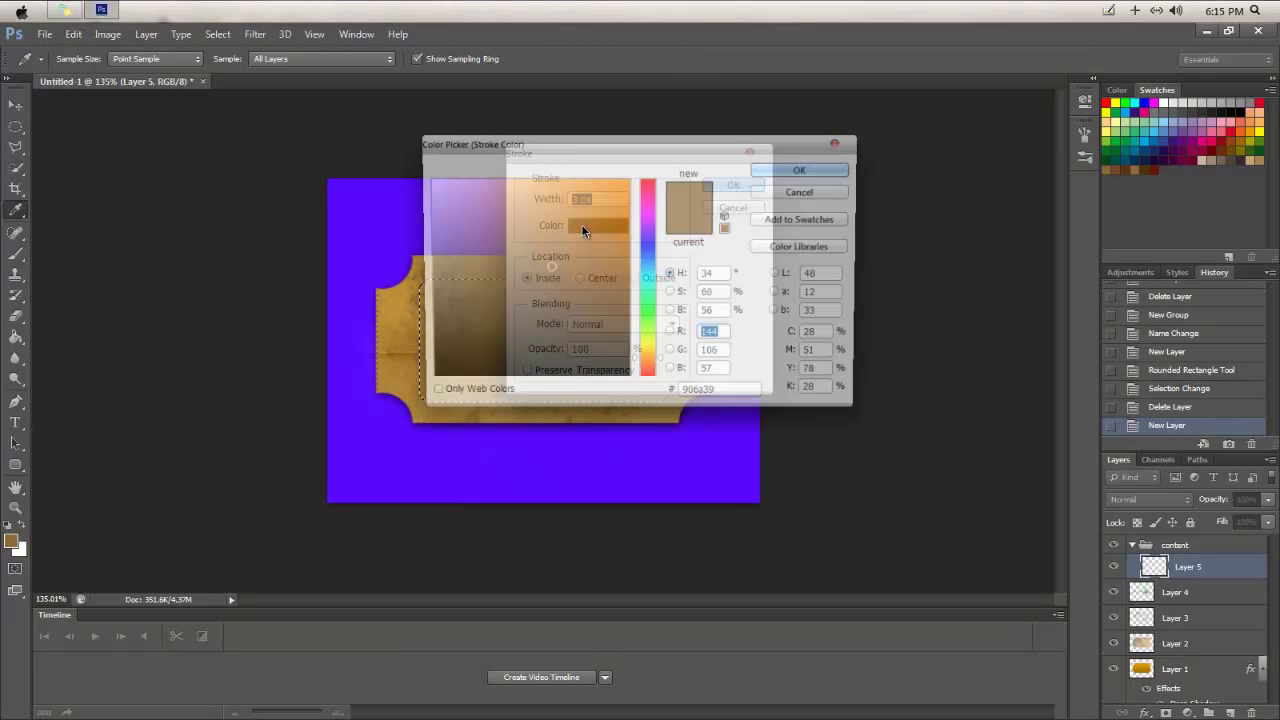
click(1148, 170)
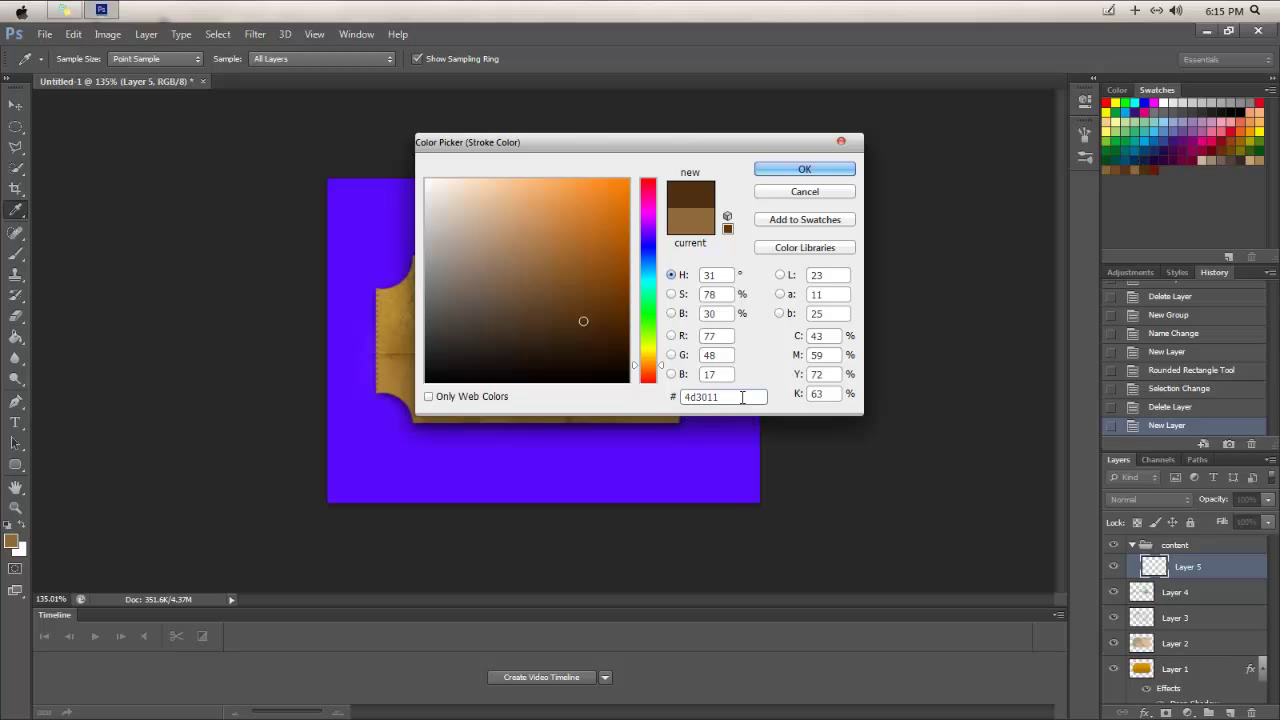
click(808, 170)
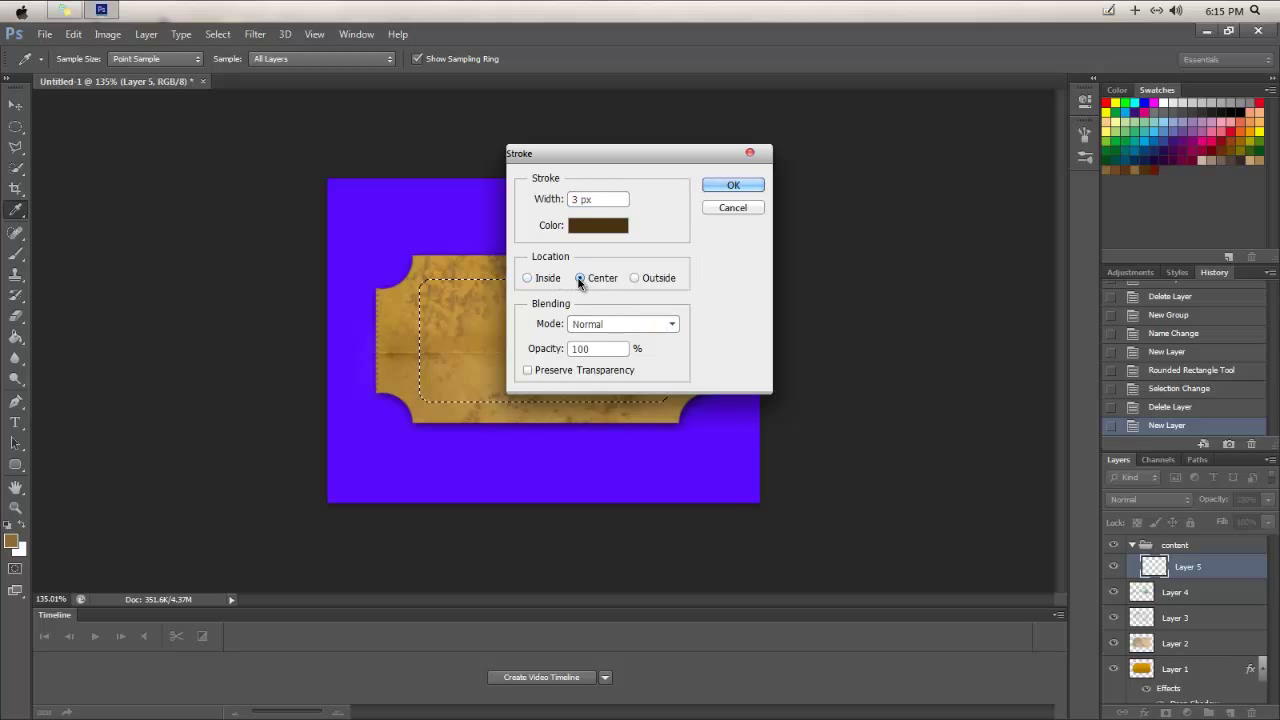
click(548, 278)
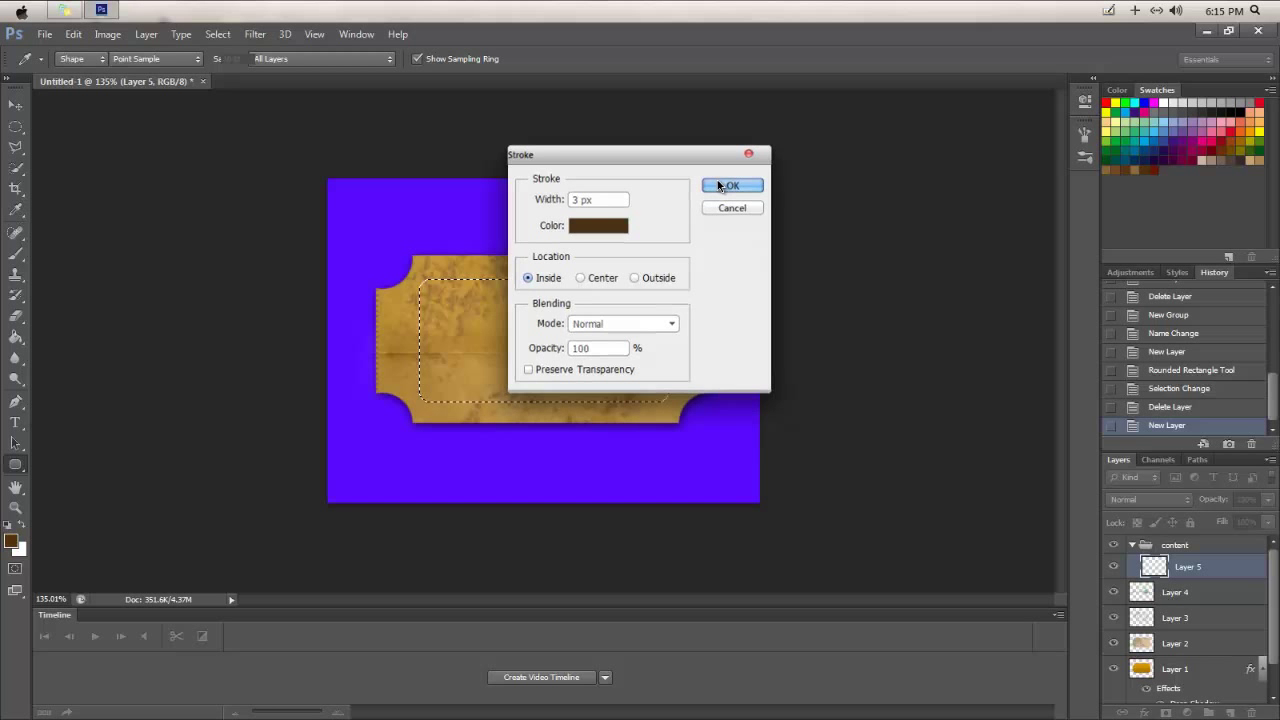
click(720, 185)
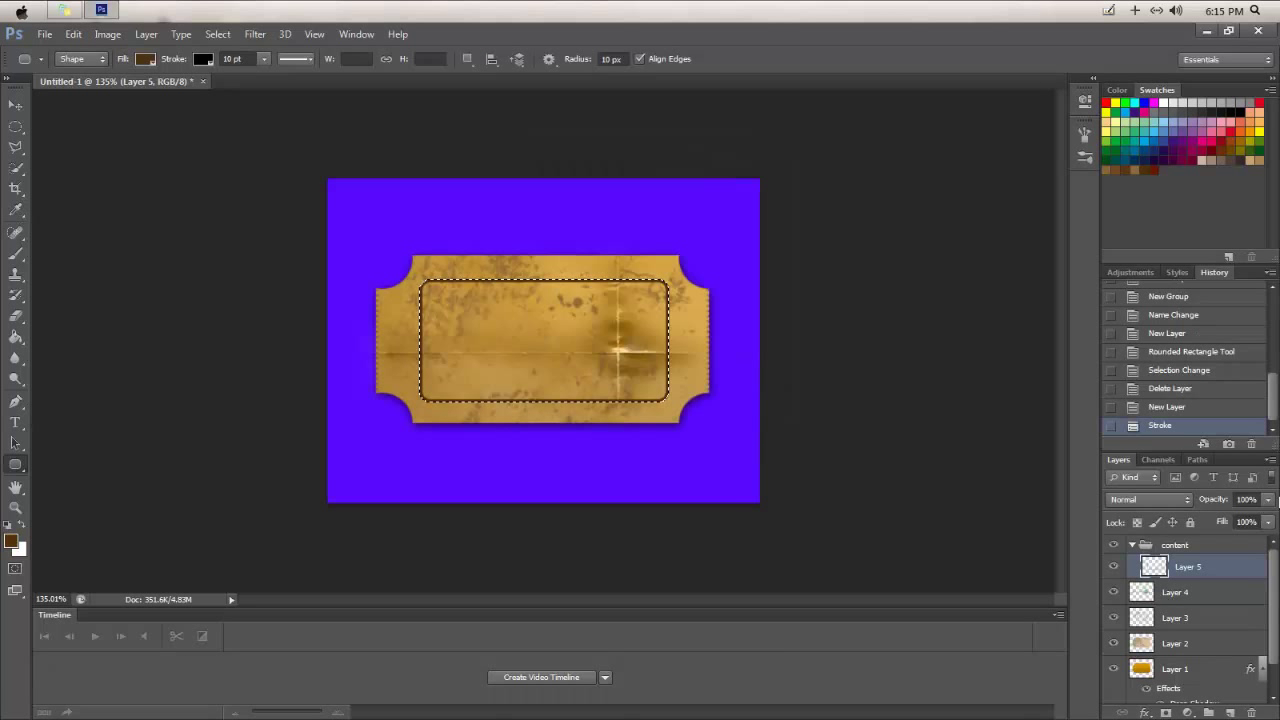
click(217, 33)
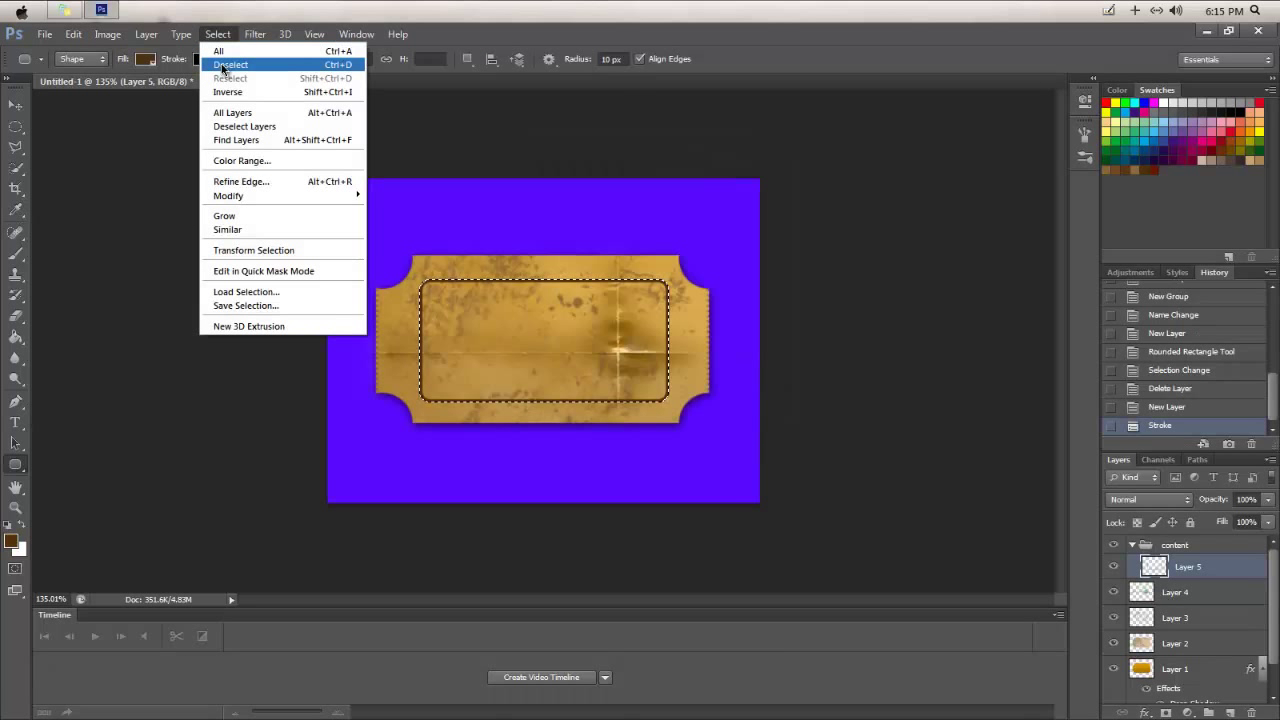
click(226, 61)
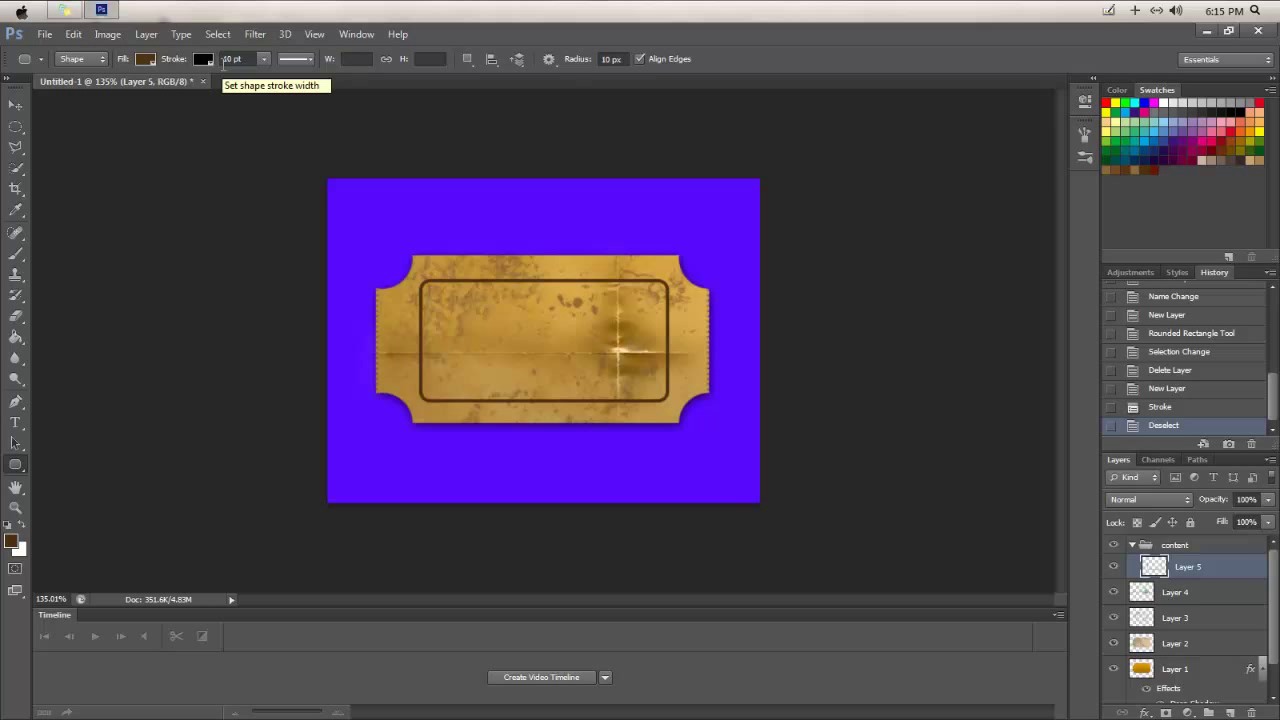
Draw a straight vertical Pencil line at 3 px across the frame's height, near its left side.
click(16, 256)
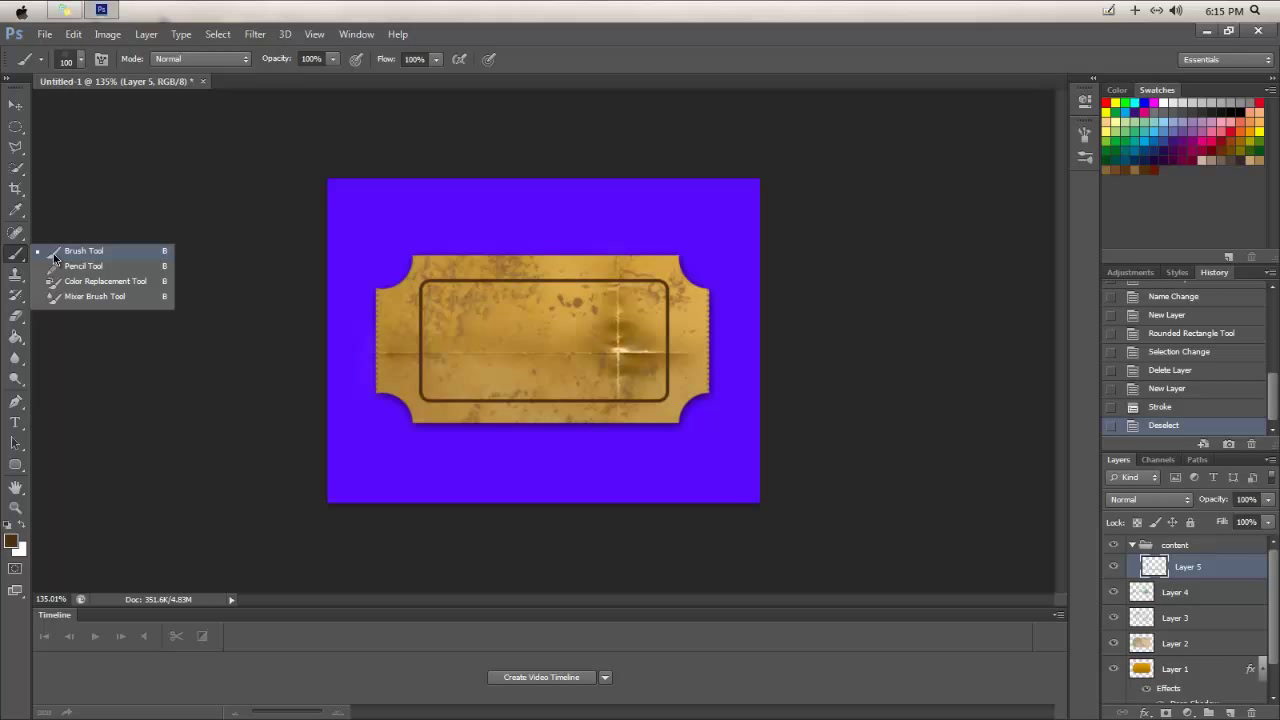
click(80, 266)
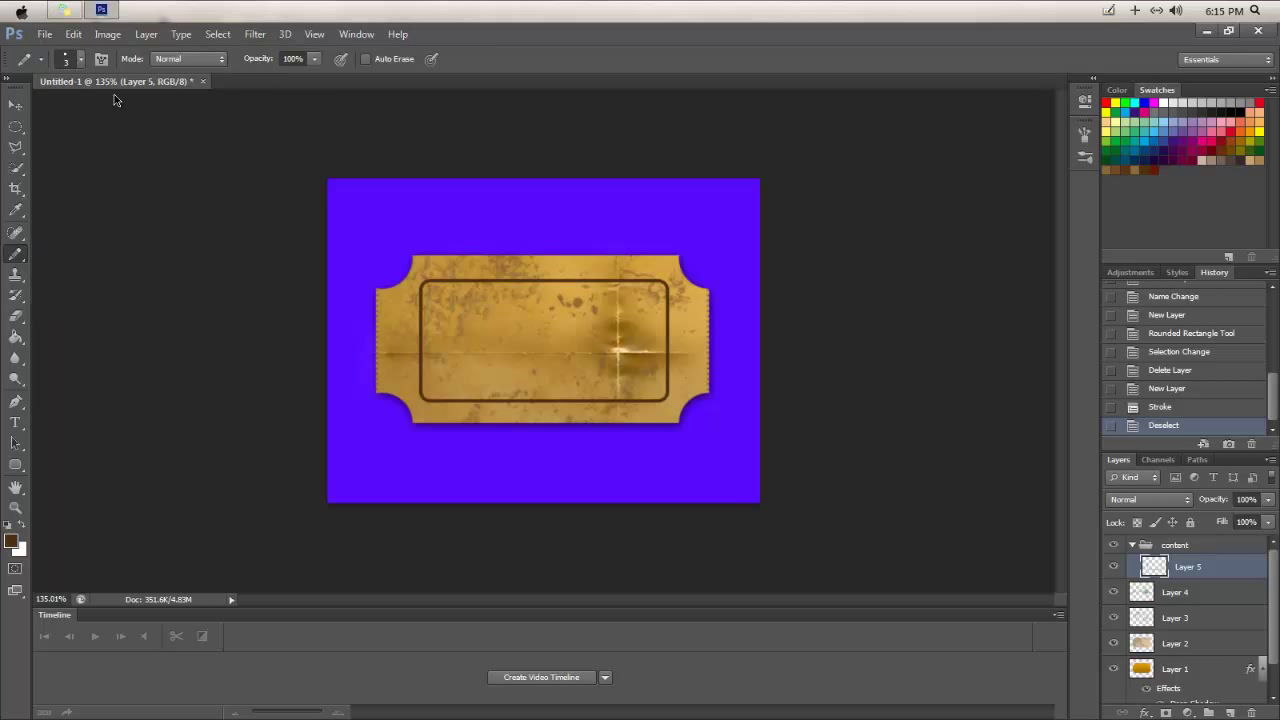
scroll(496, 330, up, 5)
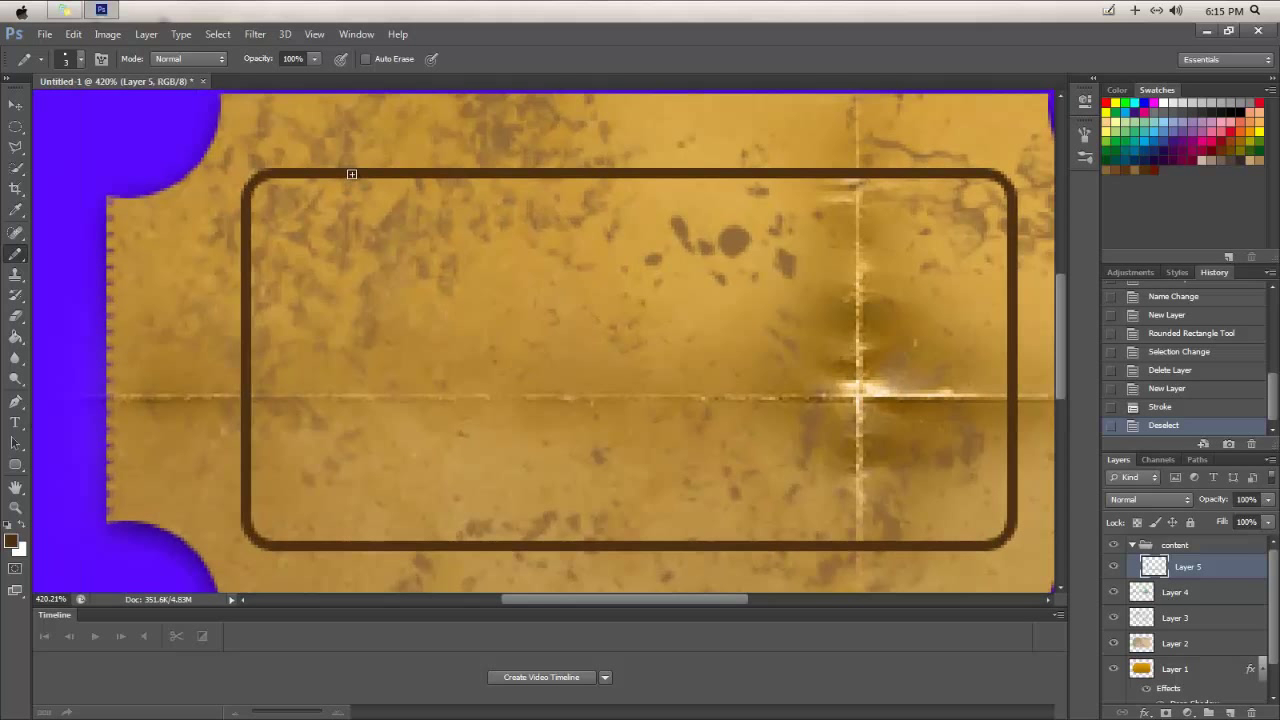
drag(352, 178, 352, 543)
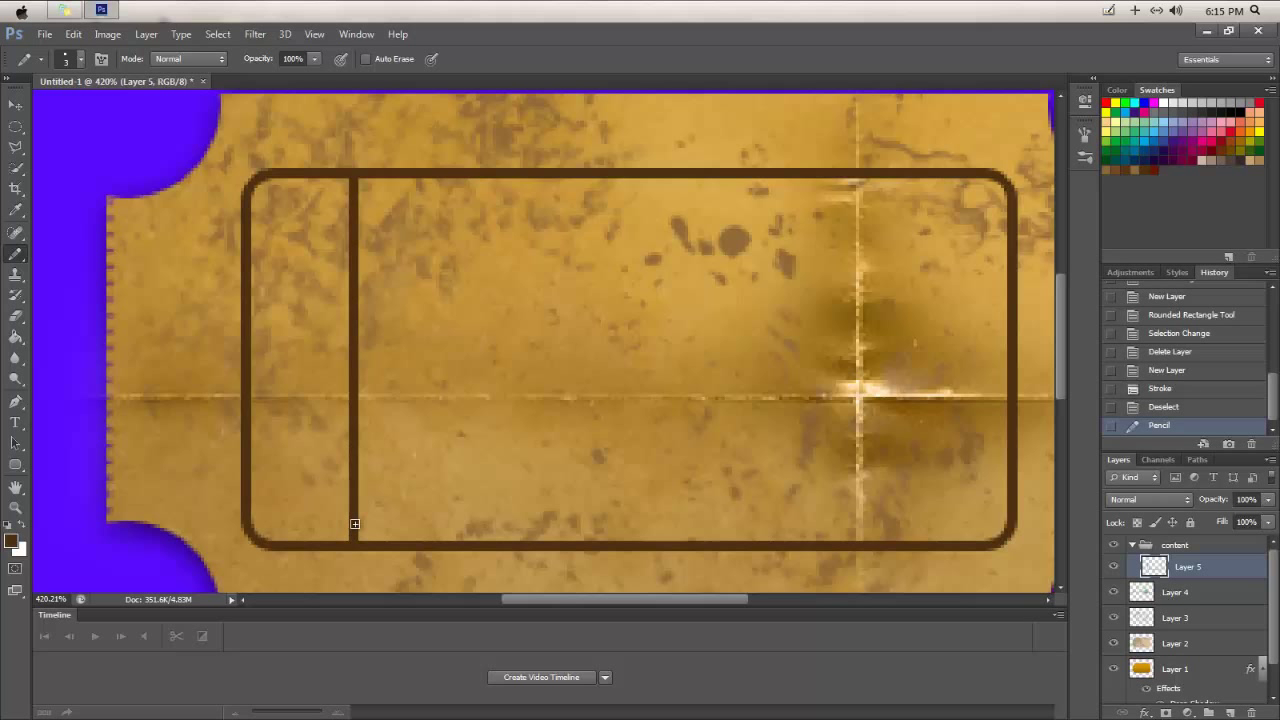
Lasso the vertical divider line within the frame, copy it and paste it as a new layer.
click(16, 148)
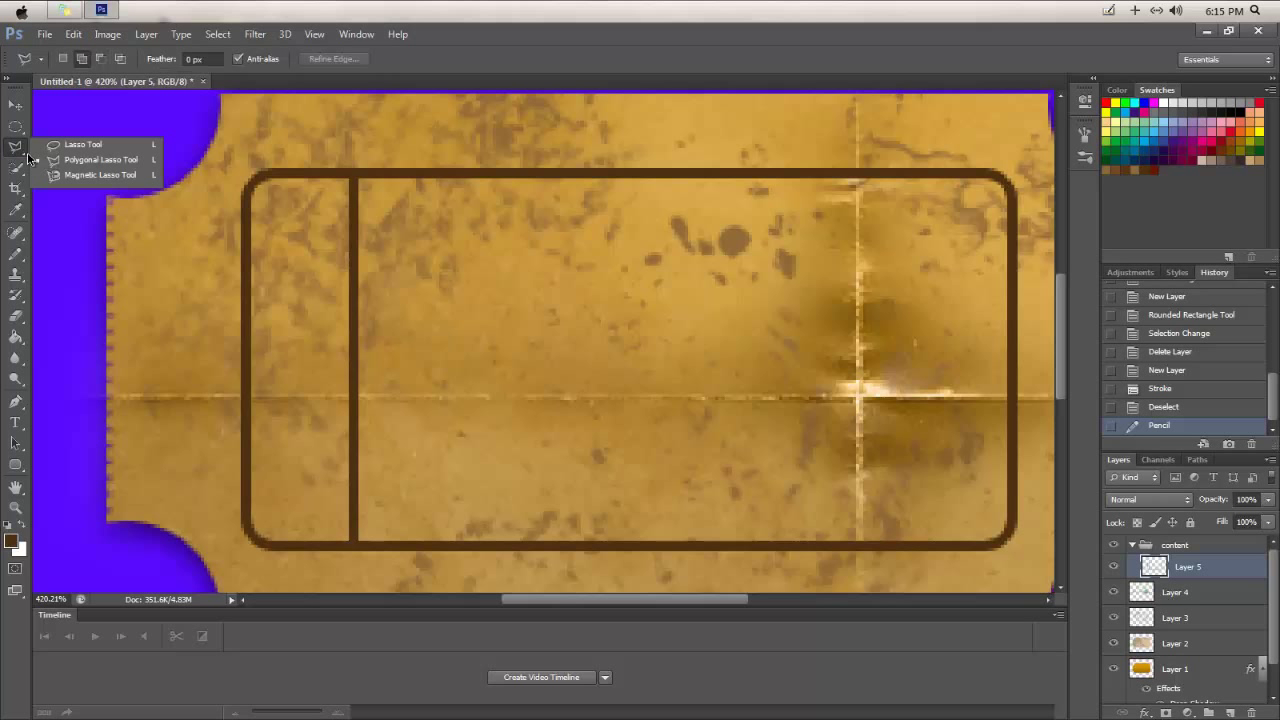
click(84, 144)
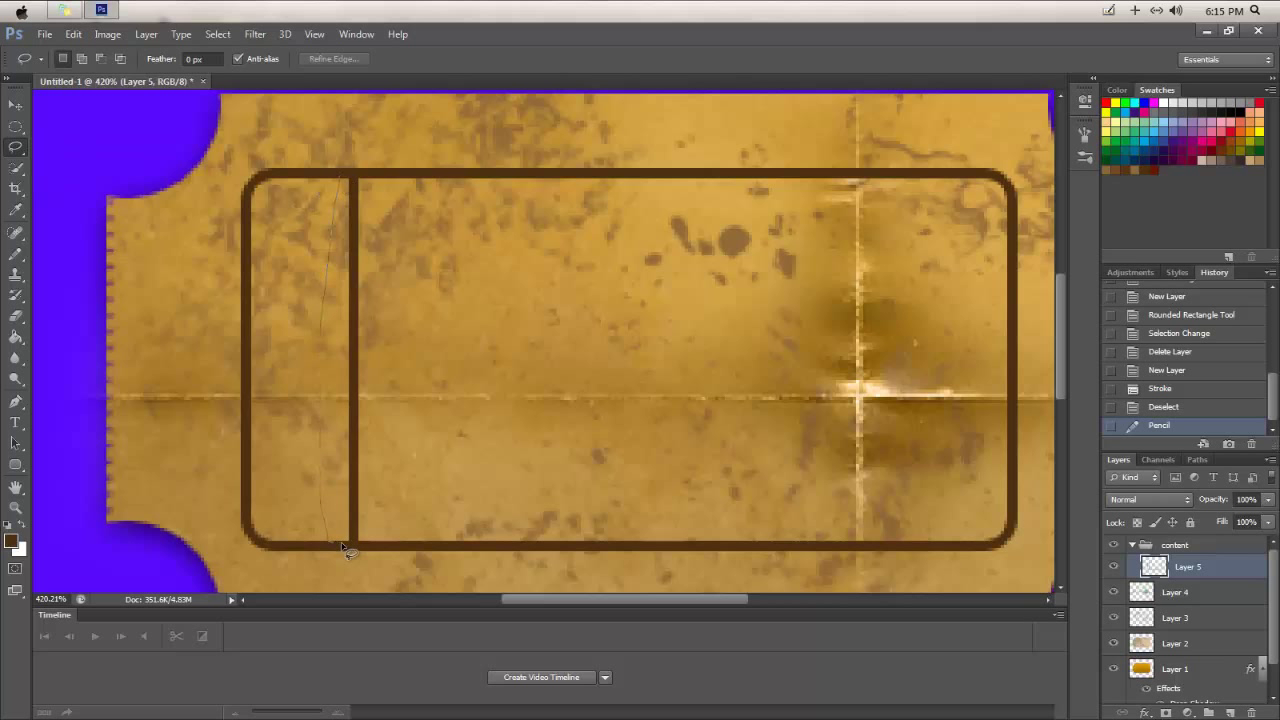
mouse_move(343, 548)
mouse_down()
mouse_move(366, 546)
mouse_move(377, 497)
mouse_up()
drag(343, 184, 338, 178)
click(73, 34)
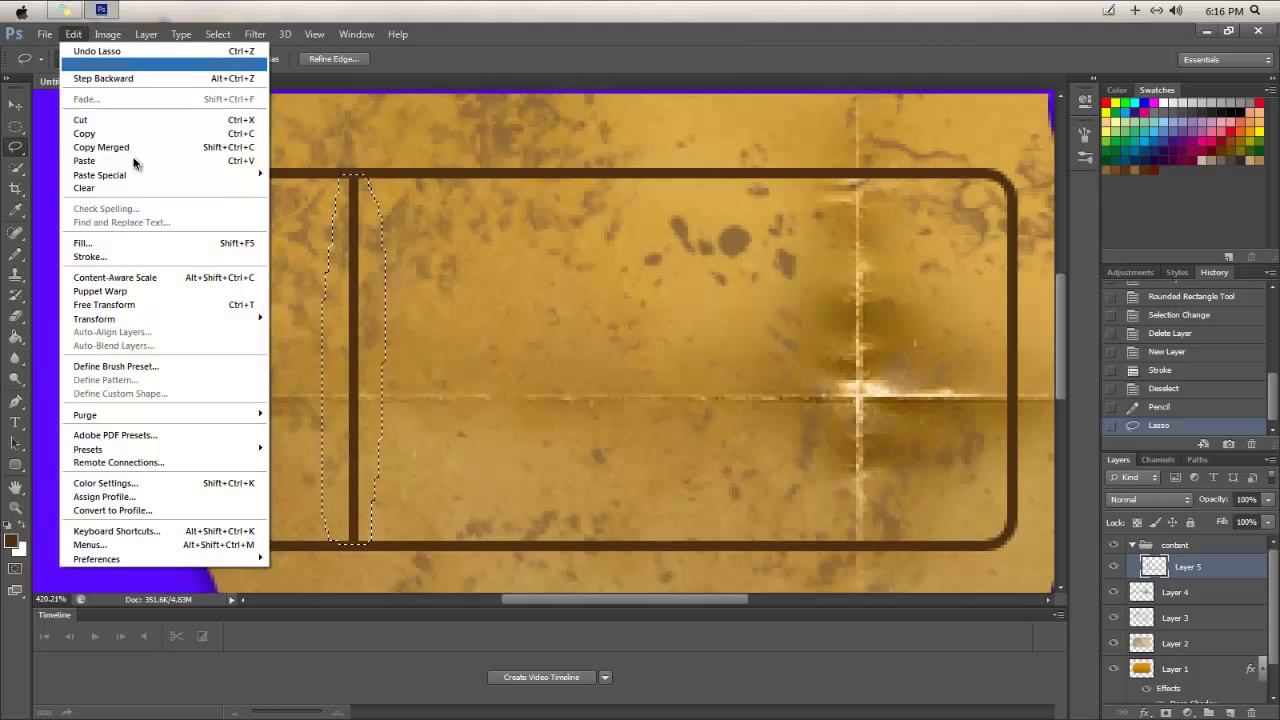
click(85, 133)
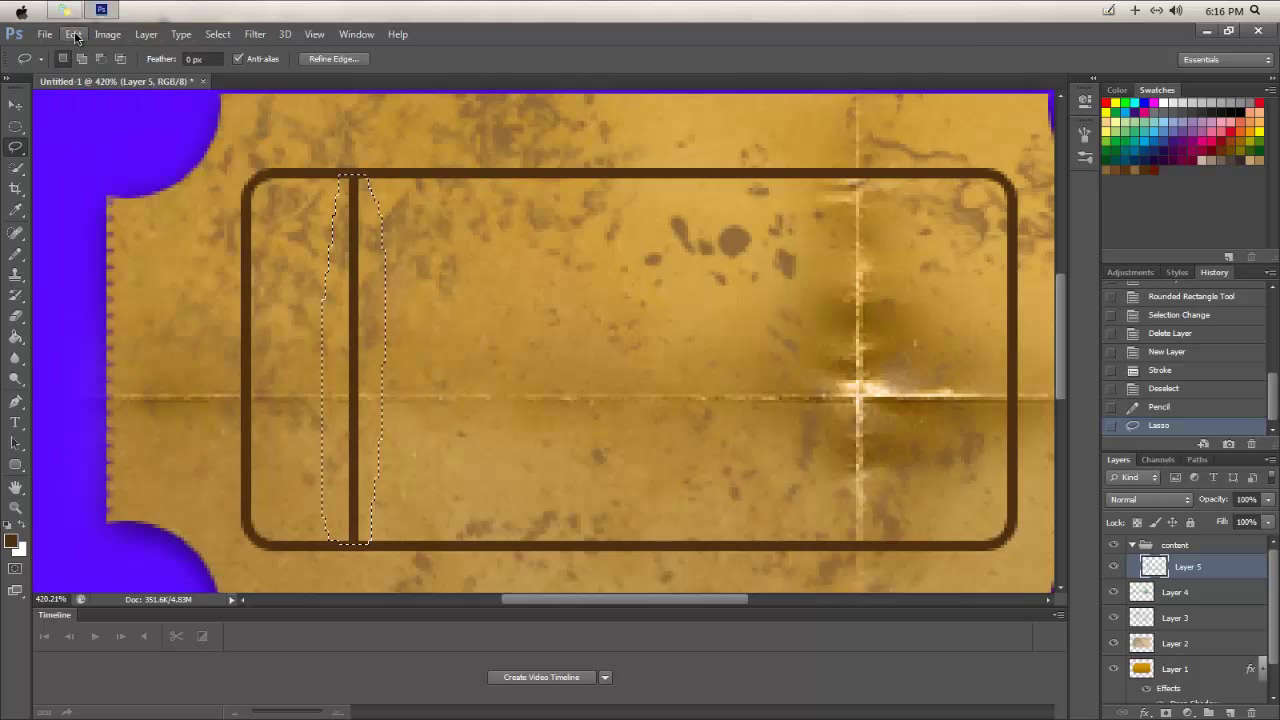
click(76, 37)
click(90, 157)
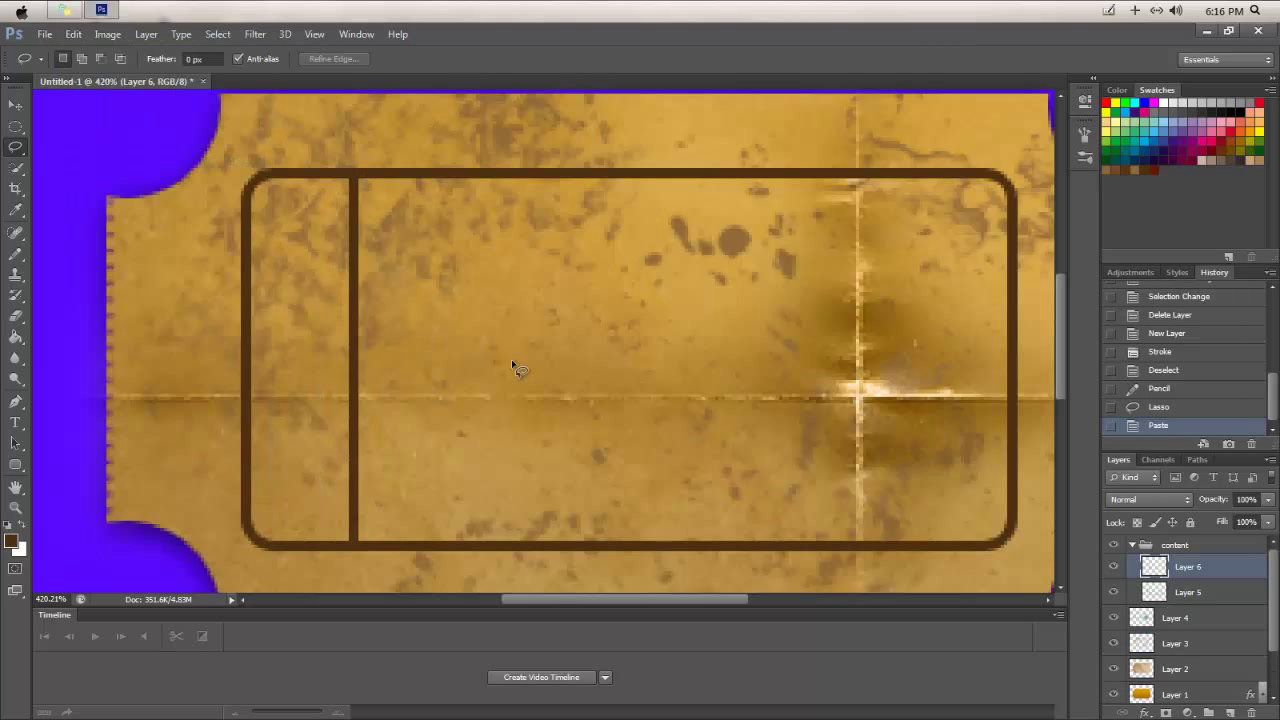
Move the copied divider line about 0.543 in horizontally, placing it near the frame's right side.
click(15, 104)
drag(352, 295, 873, 296)
drag(898, 267, 901, 296)
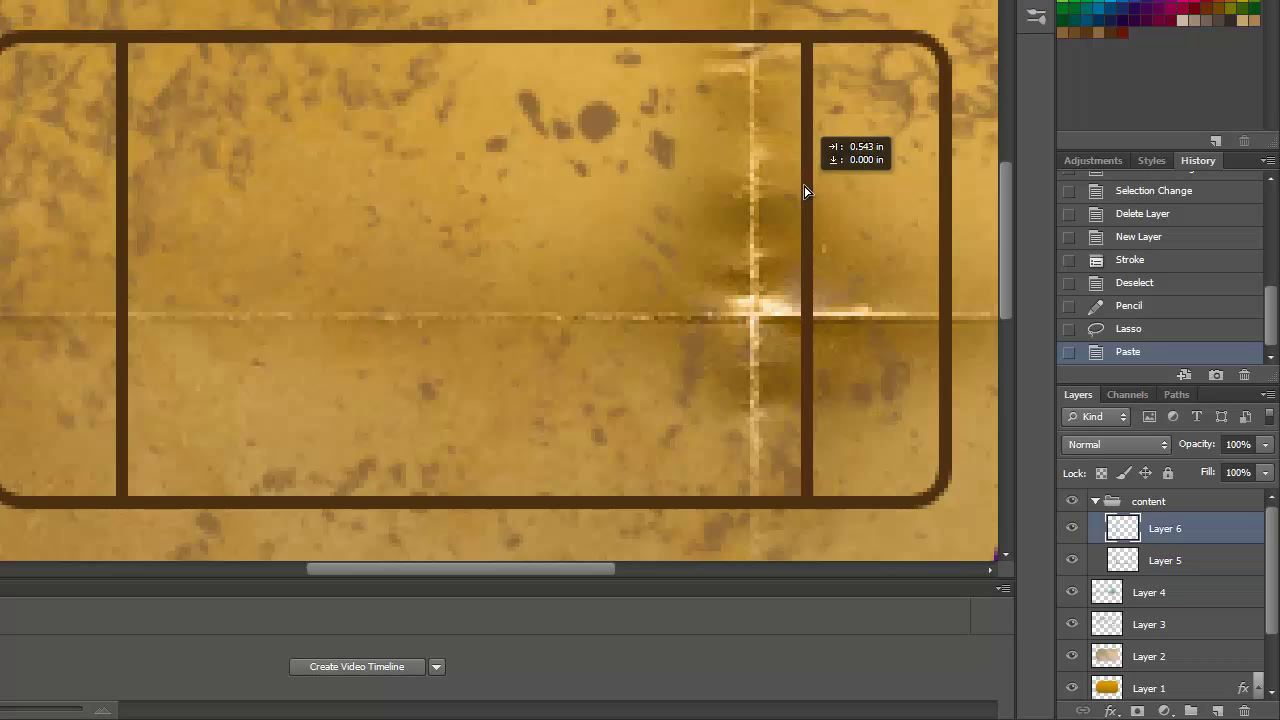
drag(806, 190, 806, 190)
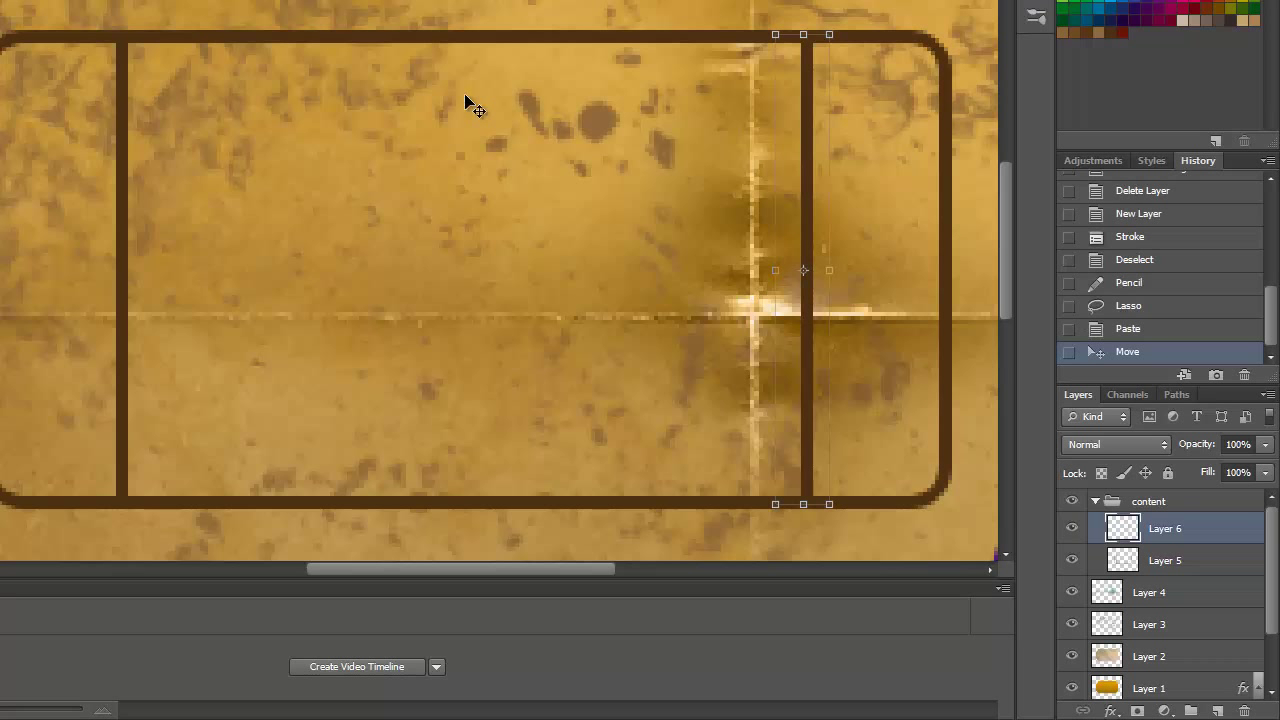
Merge the copied divider layer with the frame layer in the content group.
scroll(466, 175, down, 2)
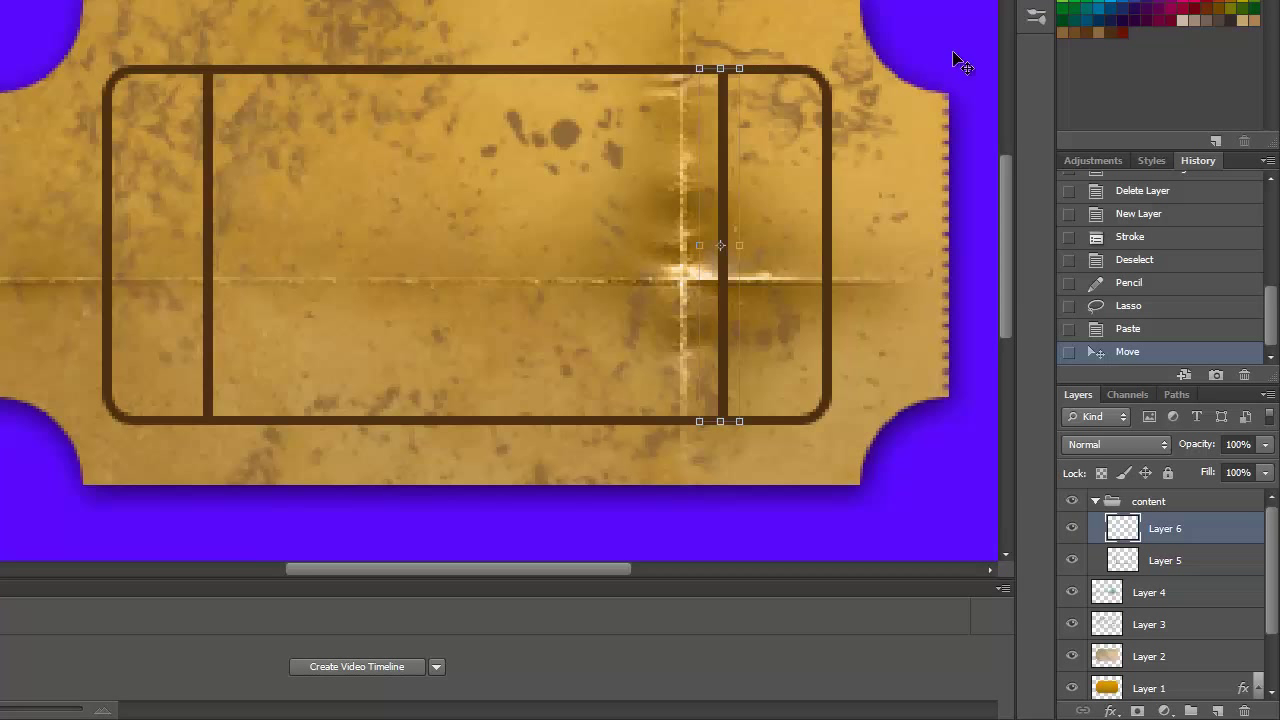
shift+click(1207, 558)
right_click(1207, 560)
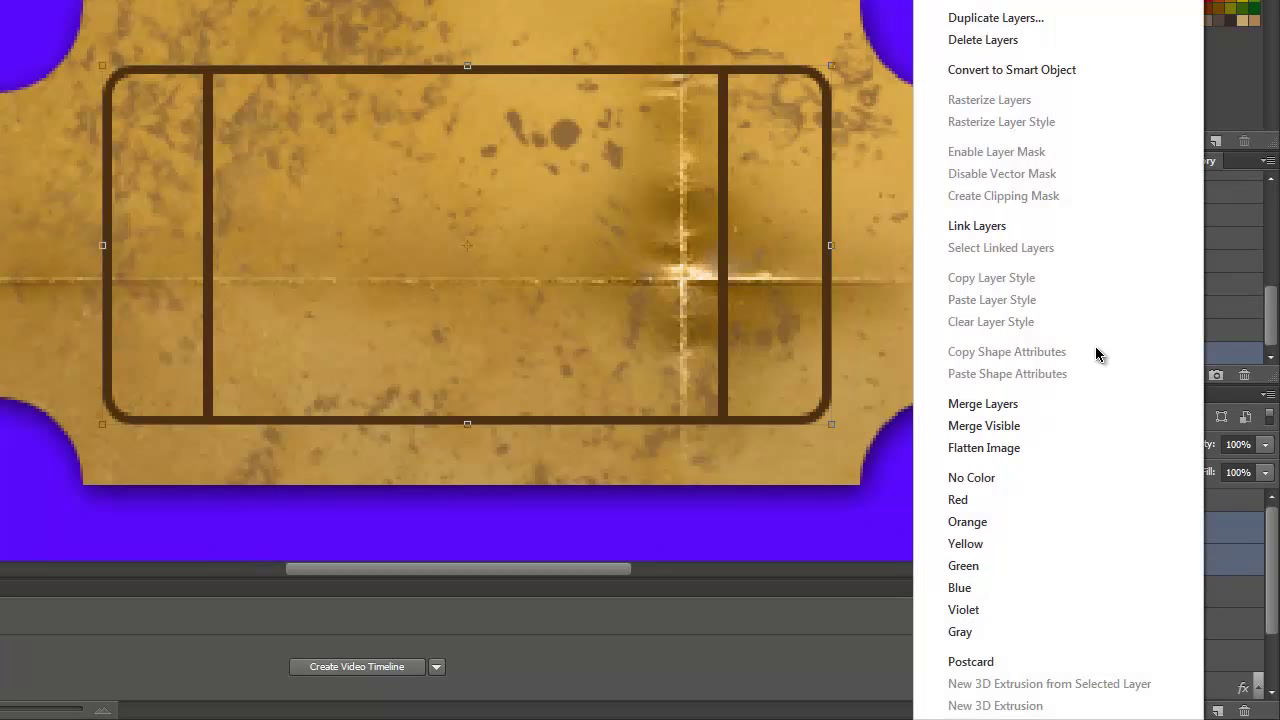
click(1055, 405)
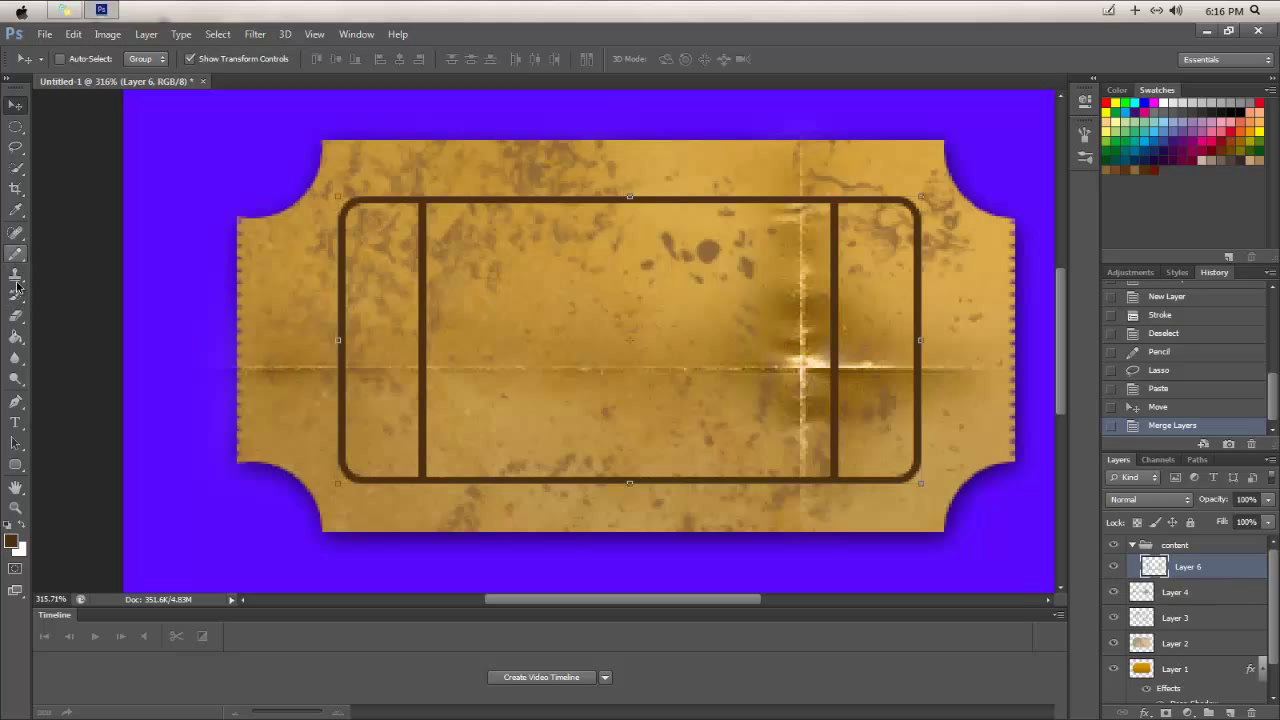
Add a horizontal text layer reading 139486 inside the ticket frame.
click(15, 422)
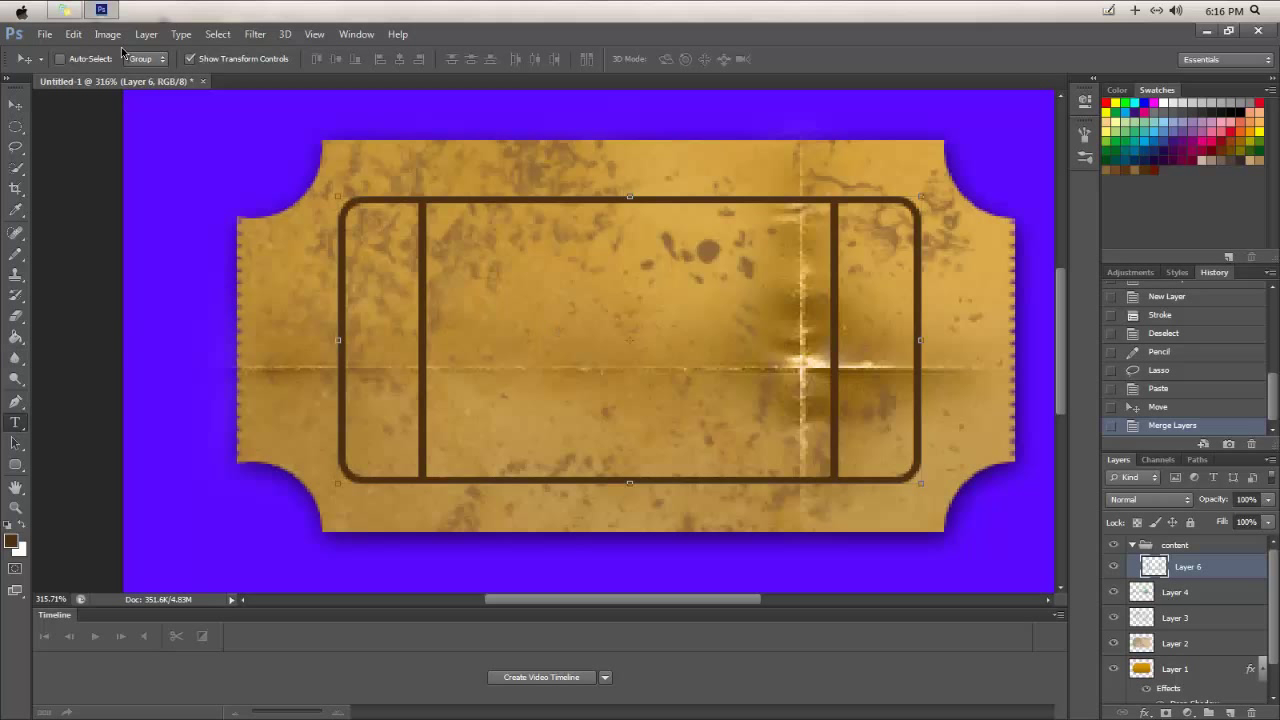
click(479, 285)
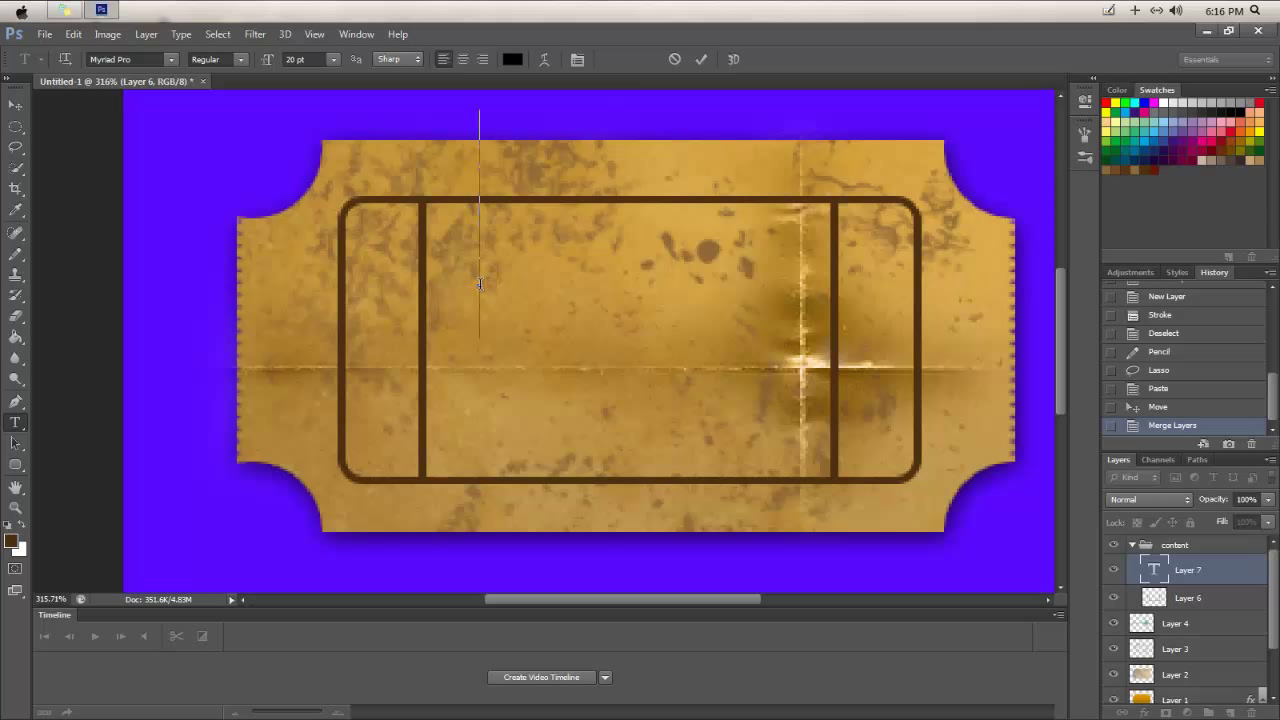
text(139)
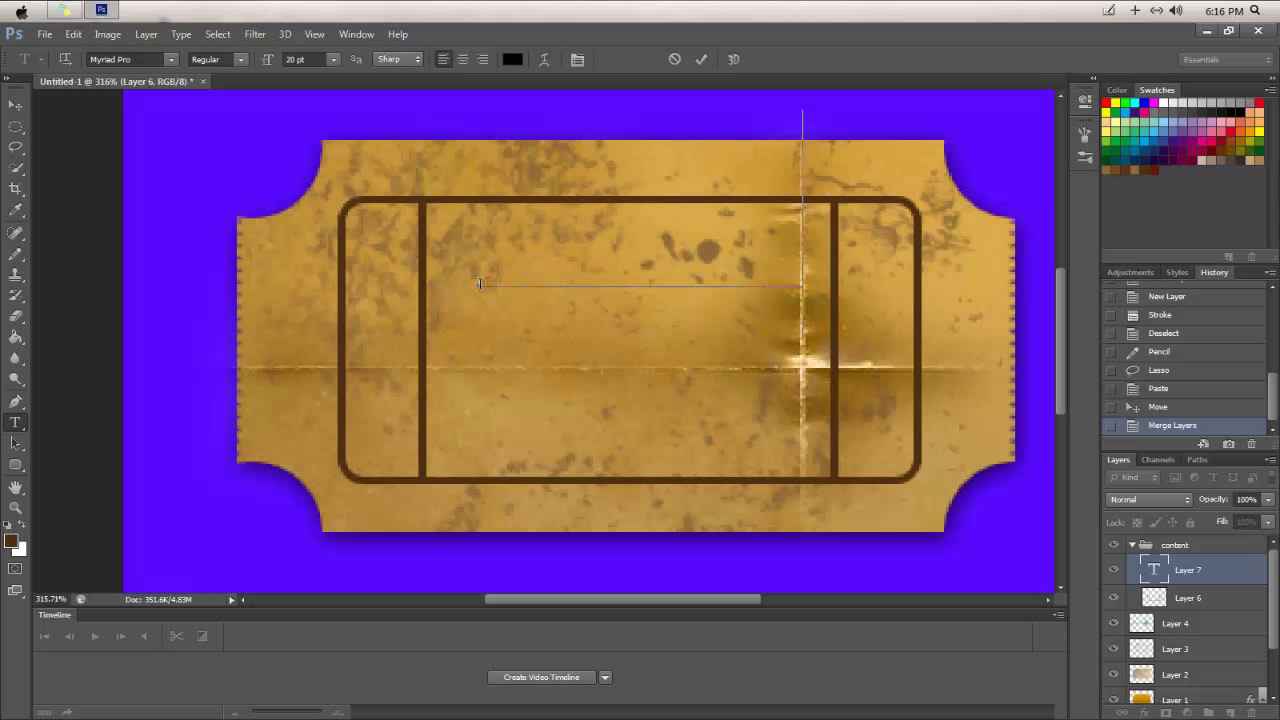
text(486)
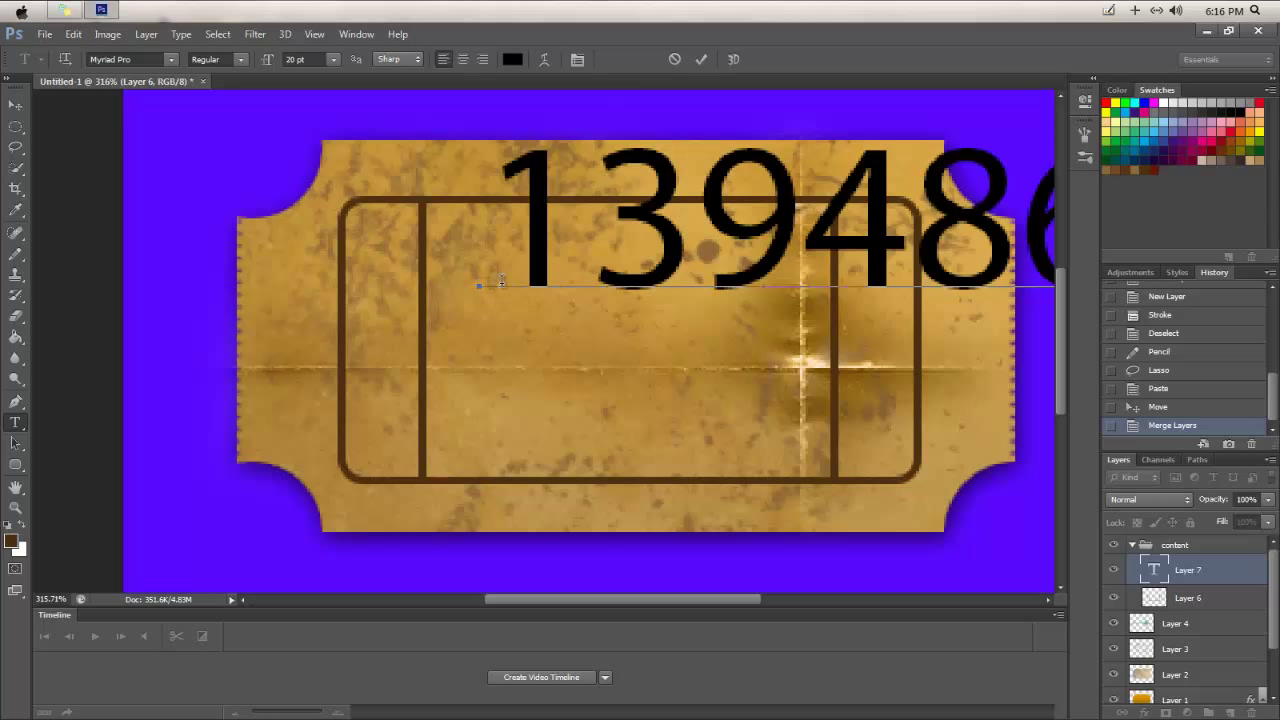
Set the font of the 139486 text to Times New Roman.
double_click(857, 233)
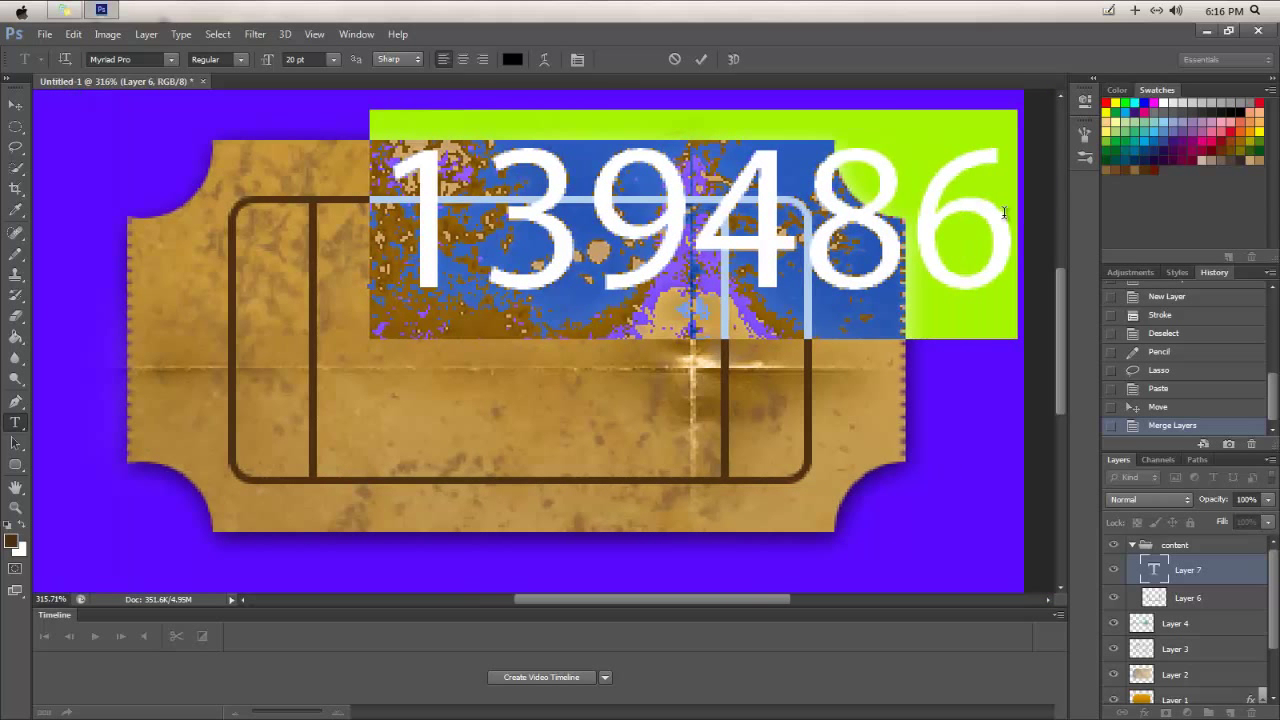
click(170, 62)
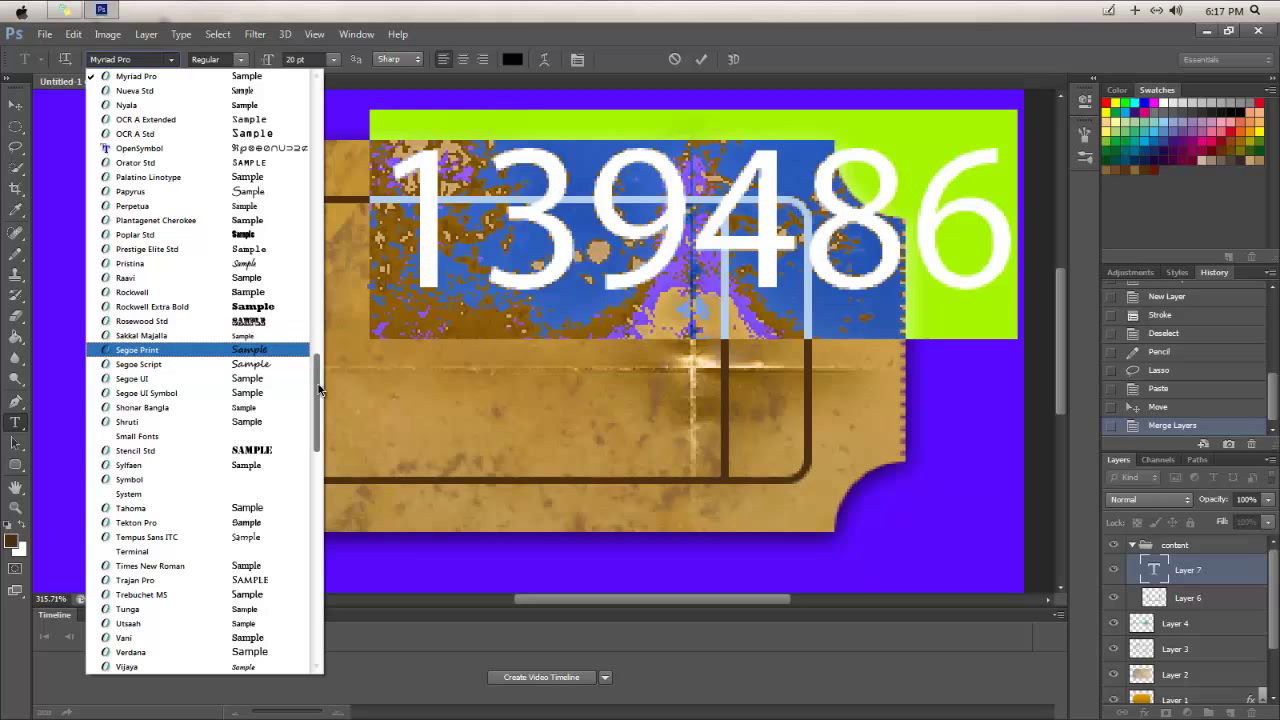
scroll(317, 365, up, 2)
scroll(316, 390, down, 4)
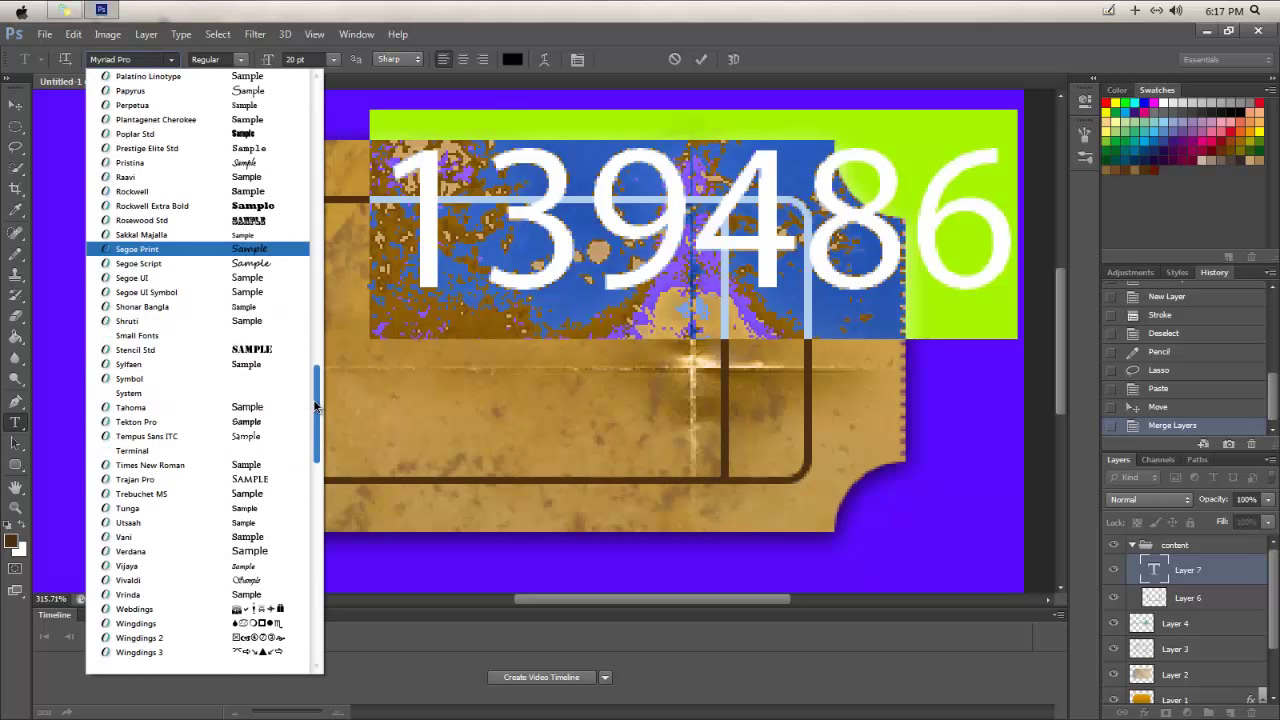
click(192, 464)
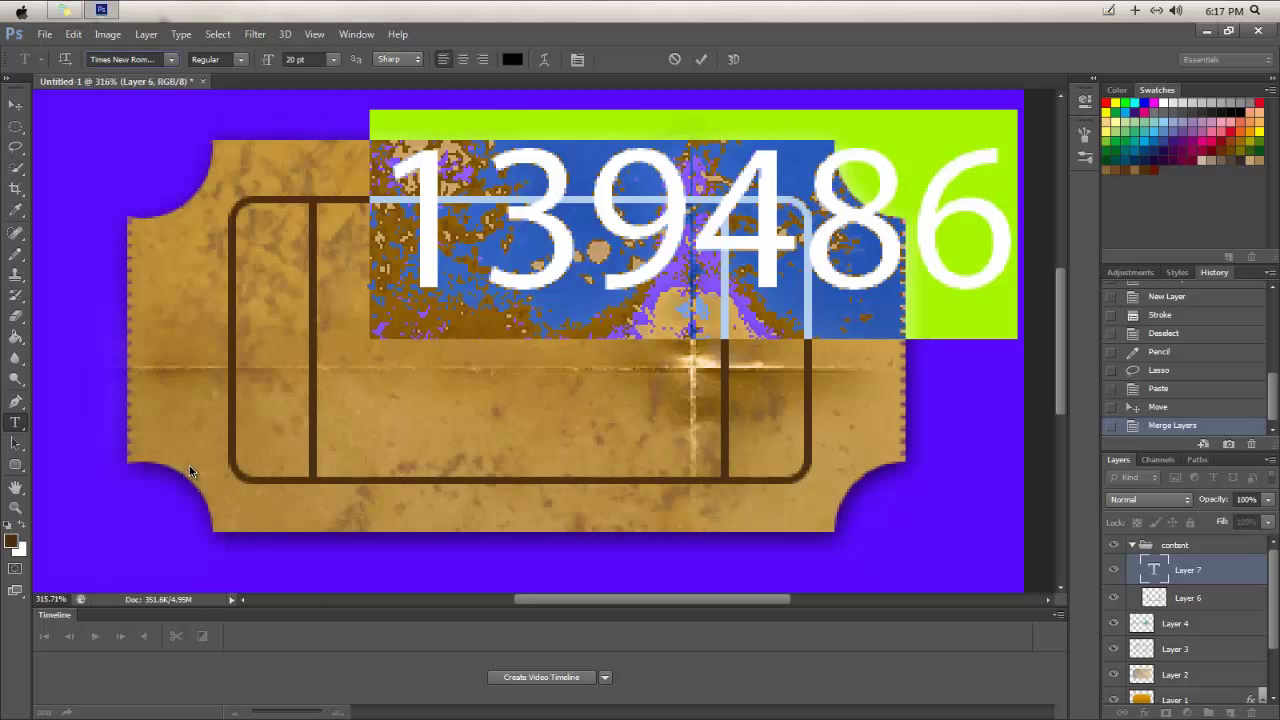
Colour the 139486 text dark red 6c1301 and commit the text edit.
click(516, 59)
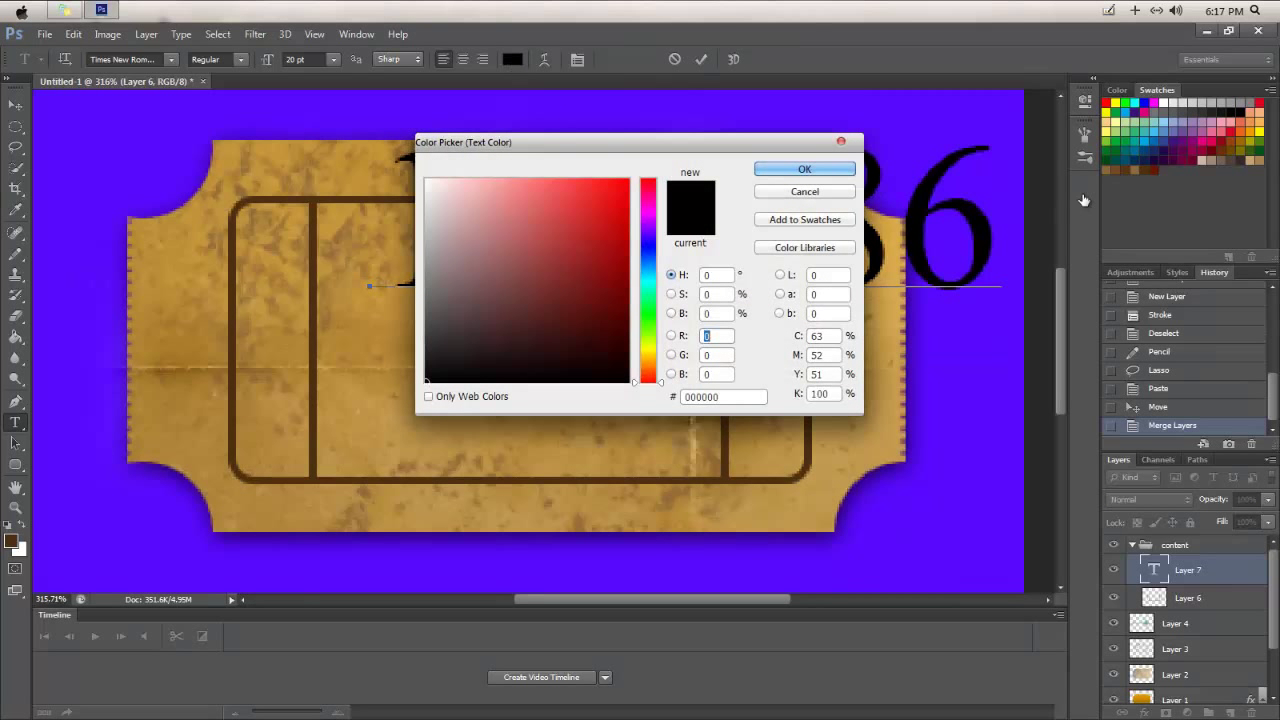
click(1162, 158)
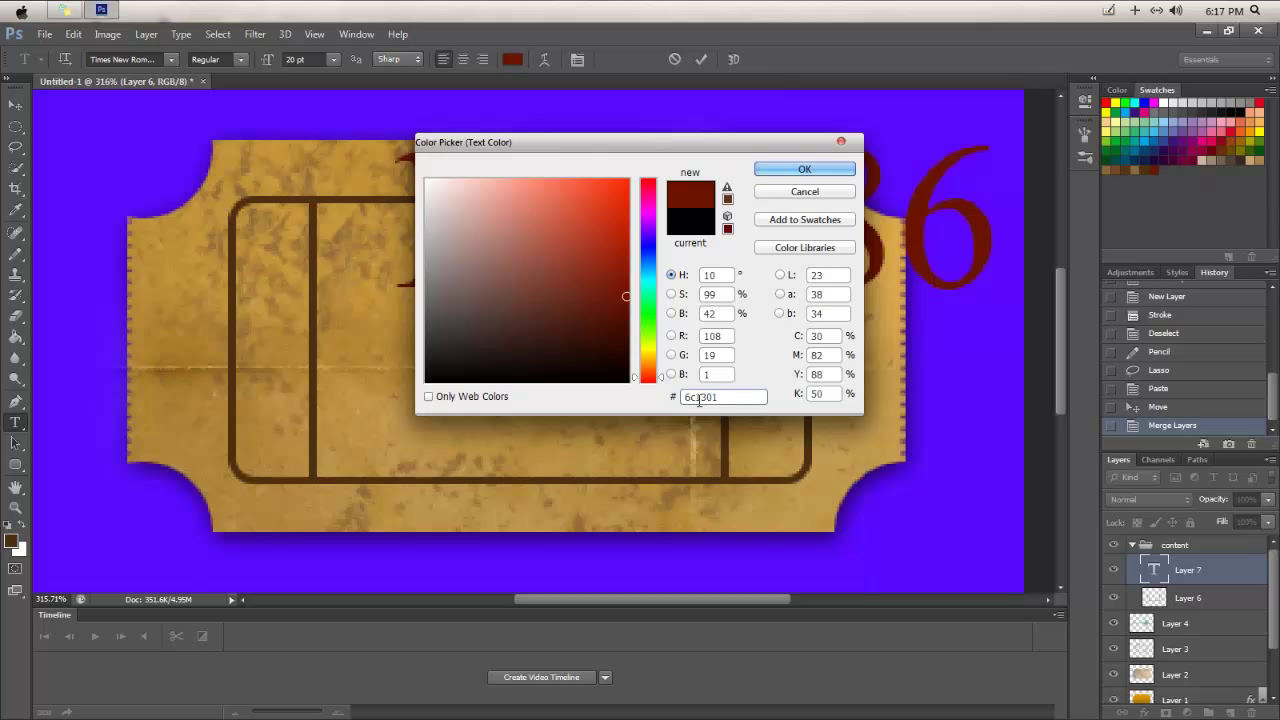
click(791, 165)
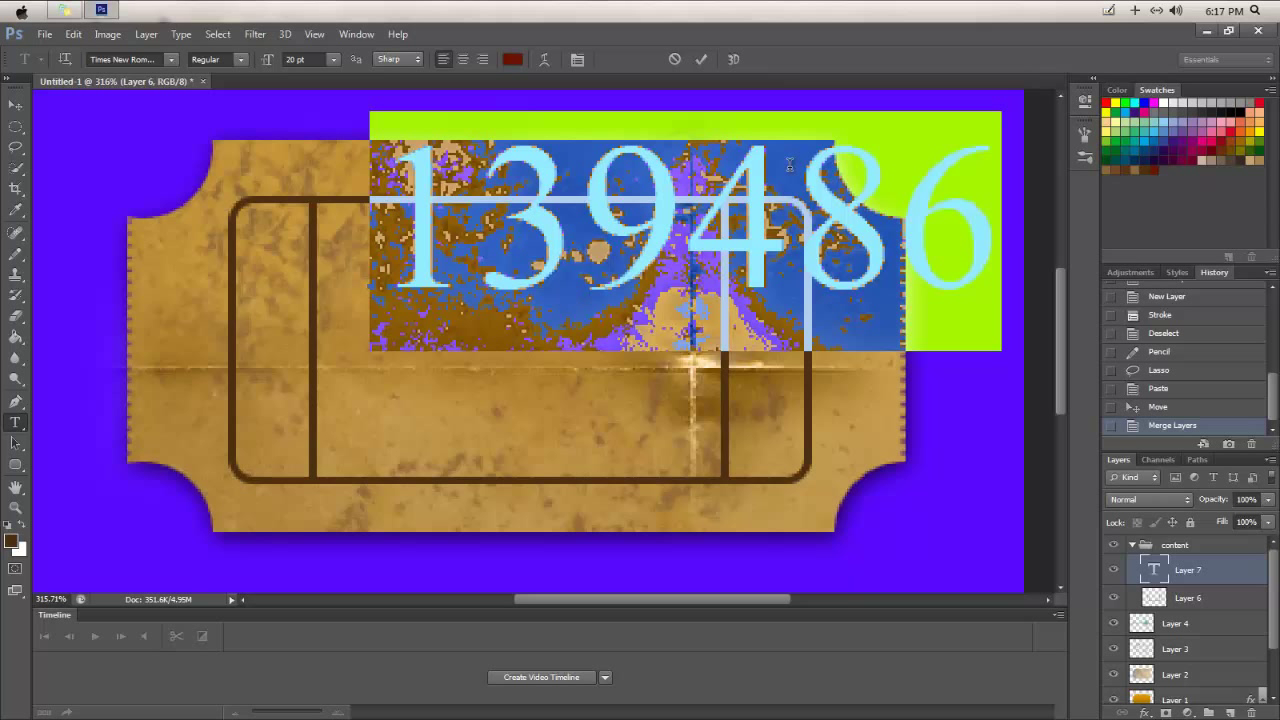
click(14, 103)
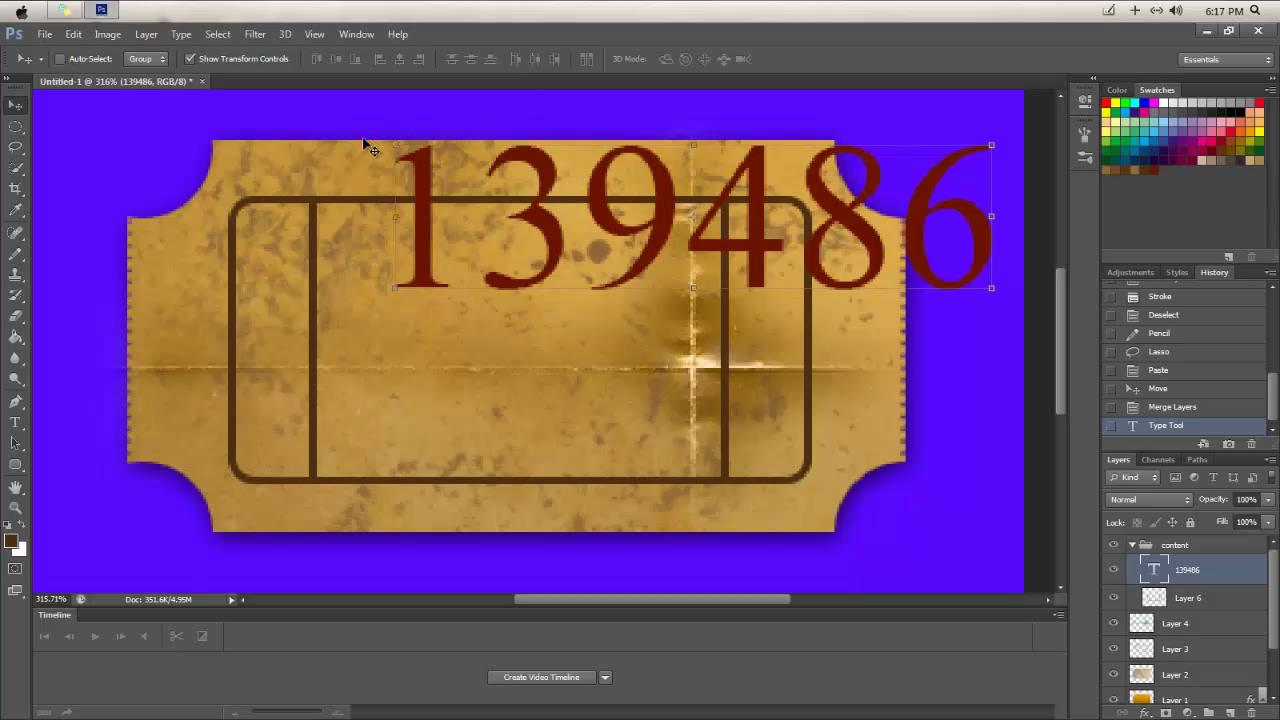
Free Transform the number text, rotating it 90° counterclockwise so it reads upward.
key(ctrl+t)
drag(371, 186, 341, 266)
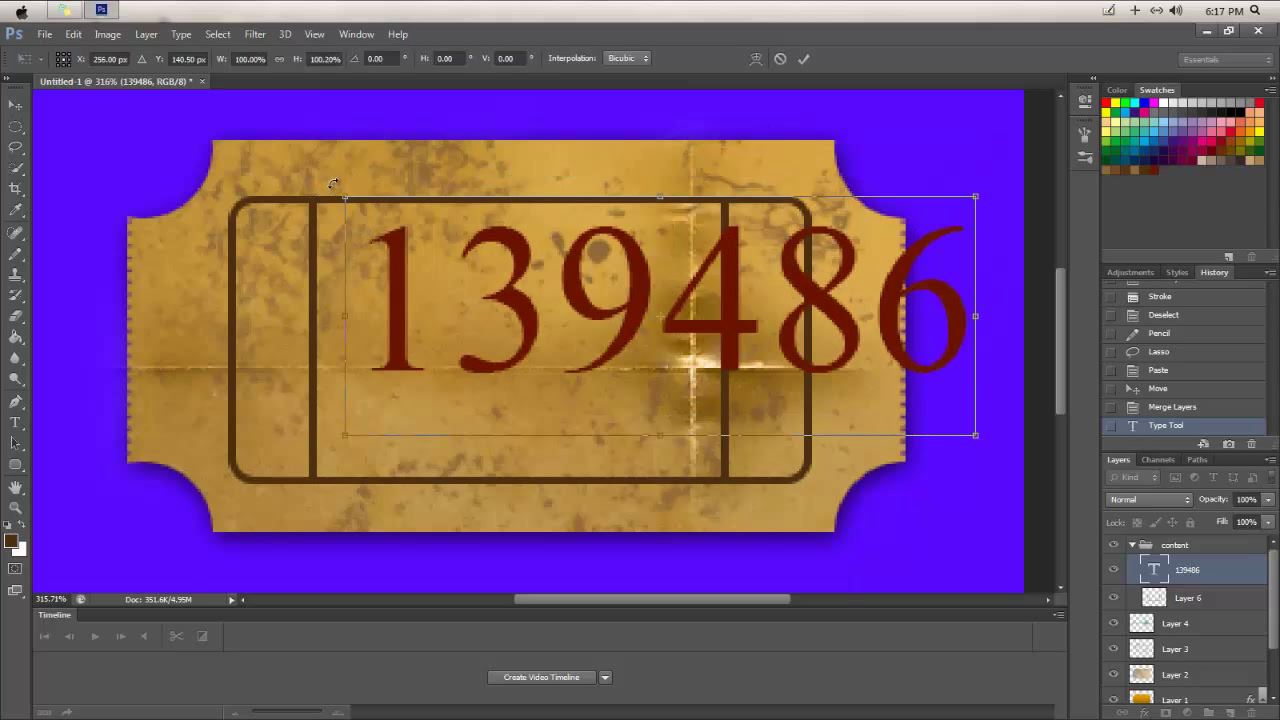
drag(333, 184, 552, 582)
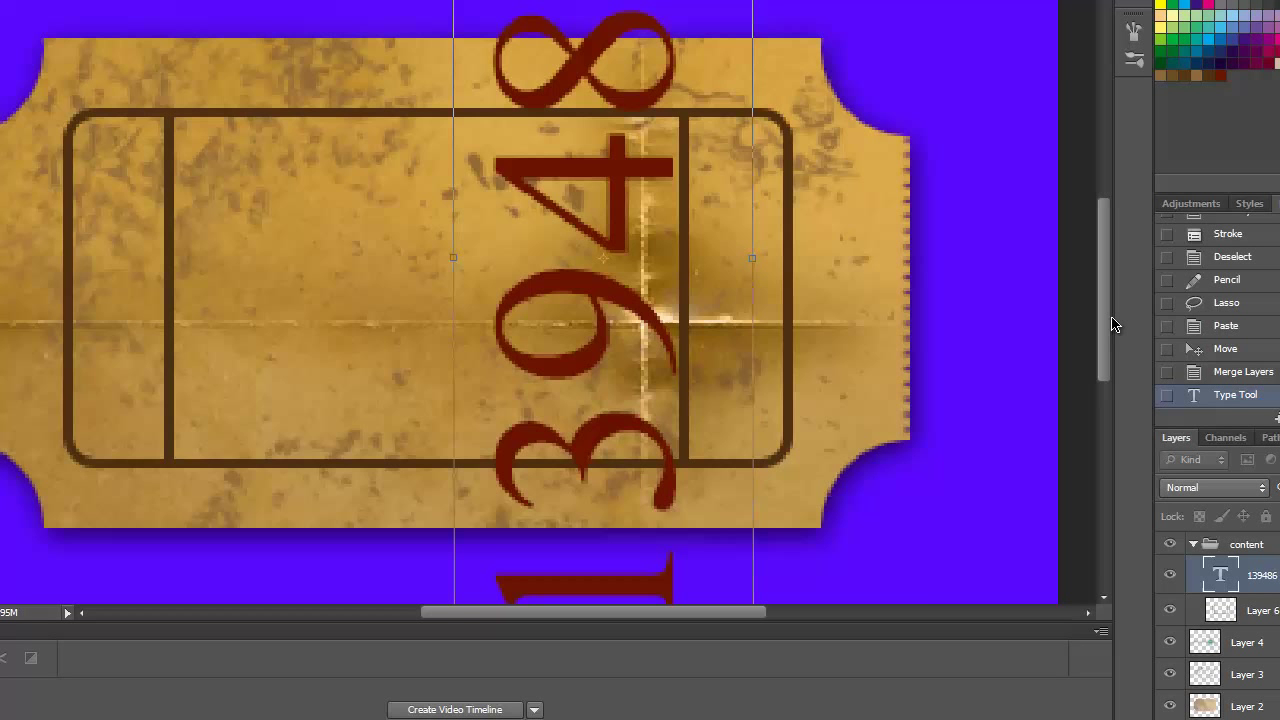
Scale the rotated number down, fit it inside the frame's narrow left compartment and apply the transform.
drag(1115, 325, 1128, 388)
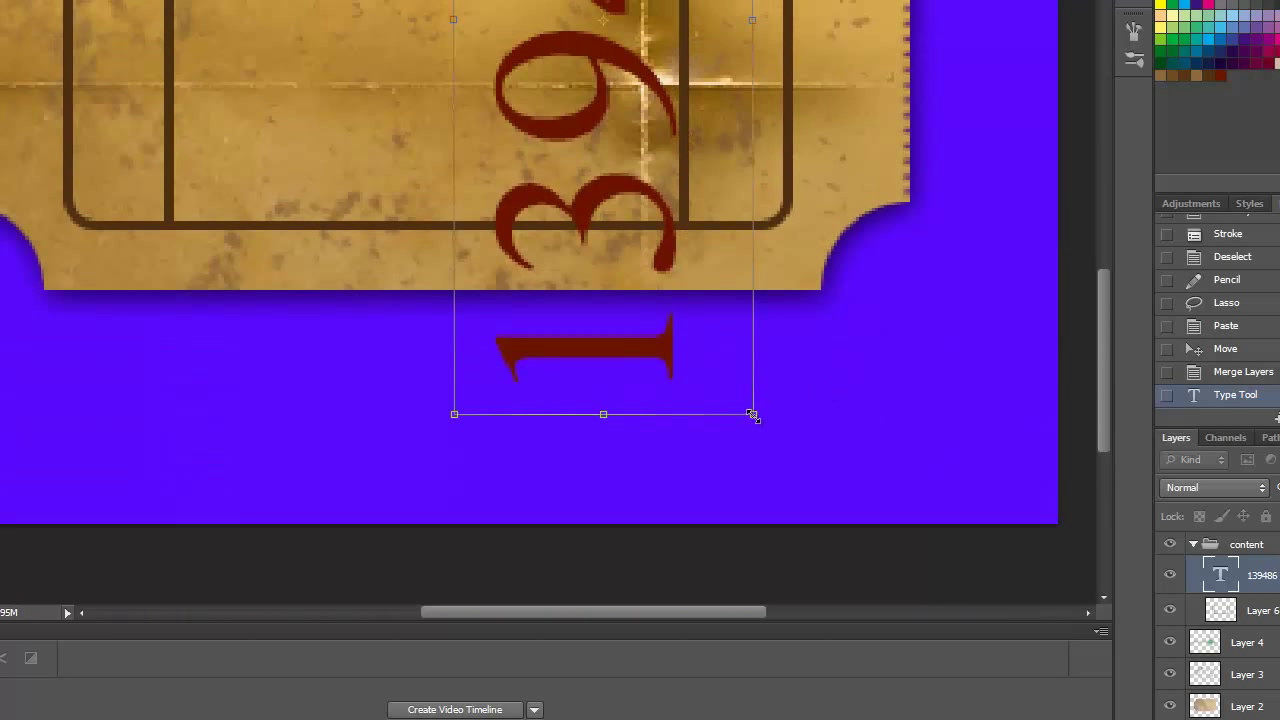
drag(752, 413, 618, 65)
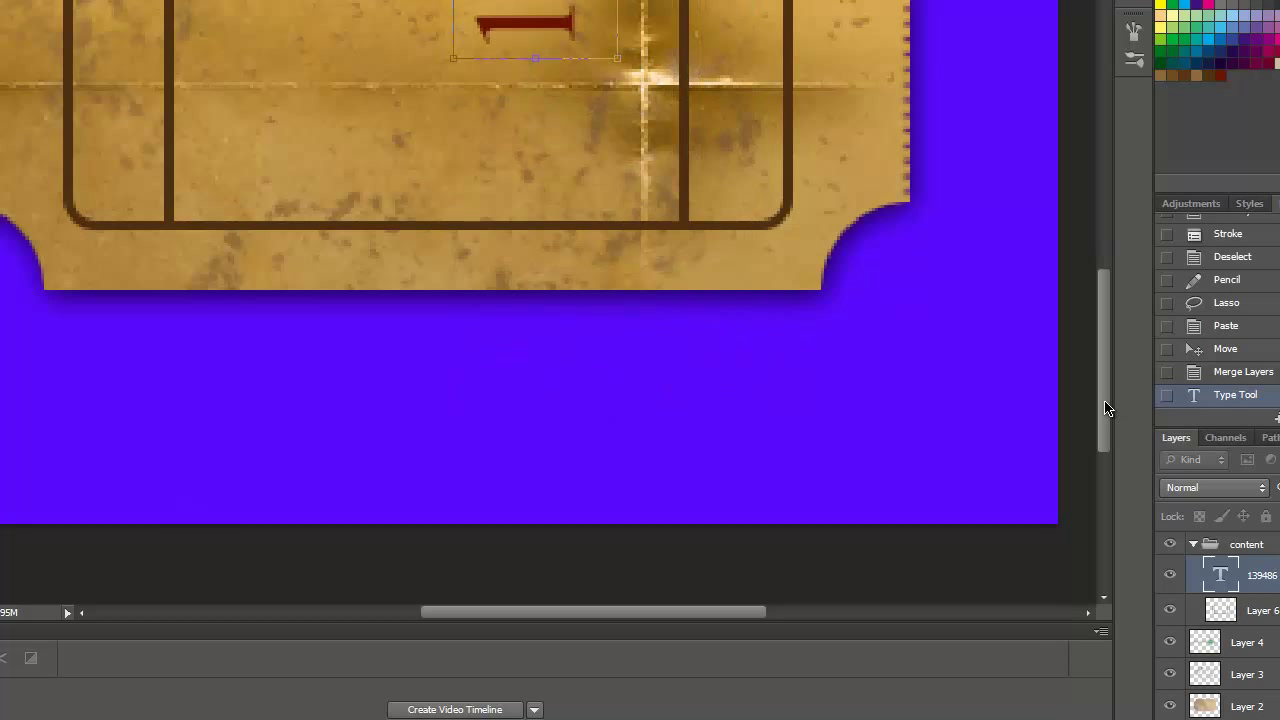
drag(1108, 405, 1107, 333)
drag(452, 95, 62, 290)
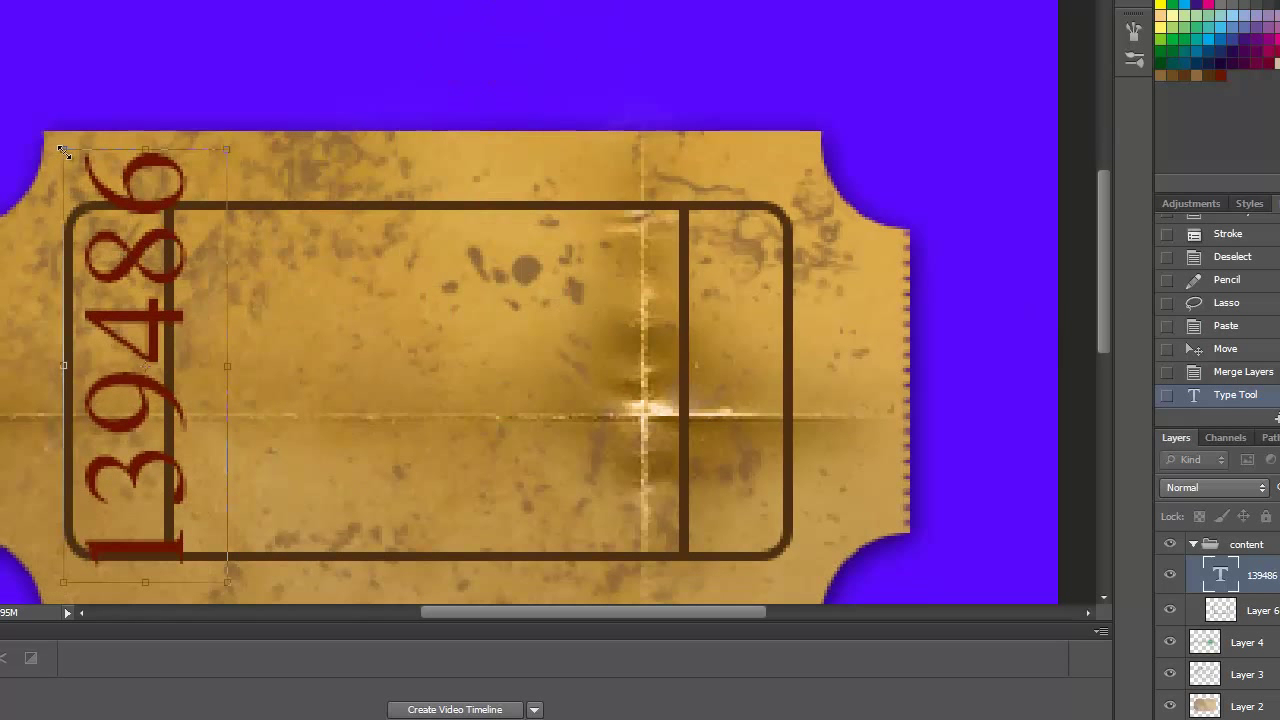
drag(62, 150, 178, 345)
drag(208, 464, 125, 282)
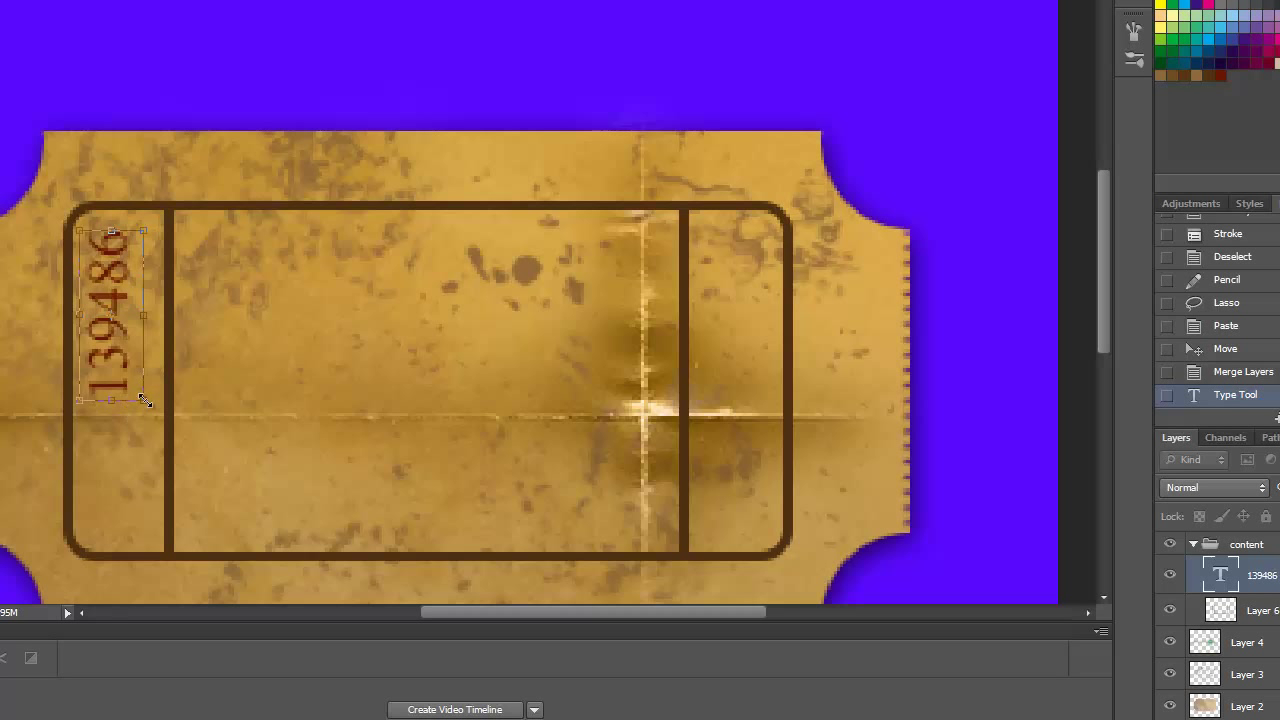
mouse_move(143, 423)
mouse_down()
mouse_move(189, 522)
mouse_move(130, 430)
mouse_up()
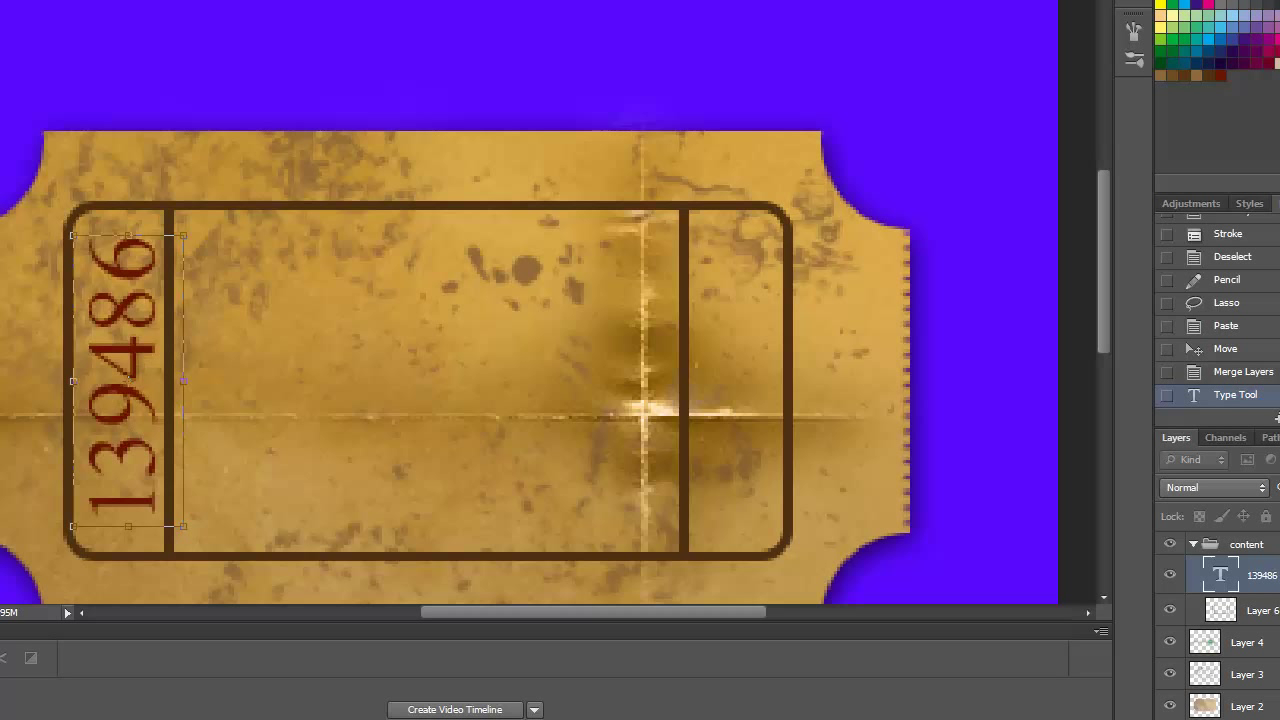
key(Return)
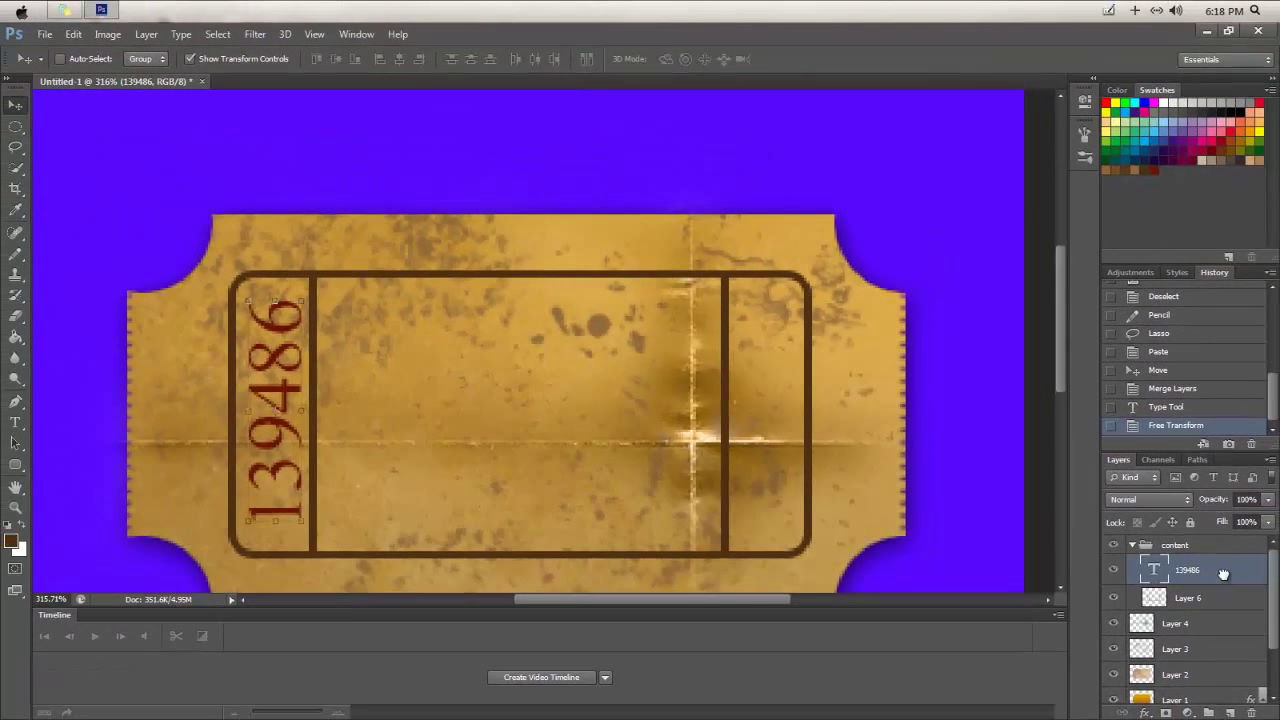
Place a duplicate of the number layer in the frame's right compartment, rotated 180° and centred between its borders.
drag(1224, 574, 1235, 713)
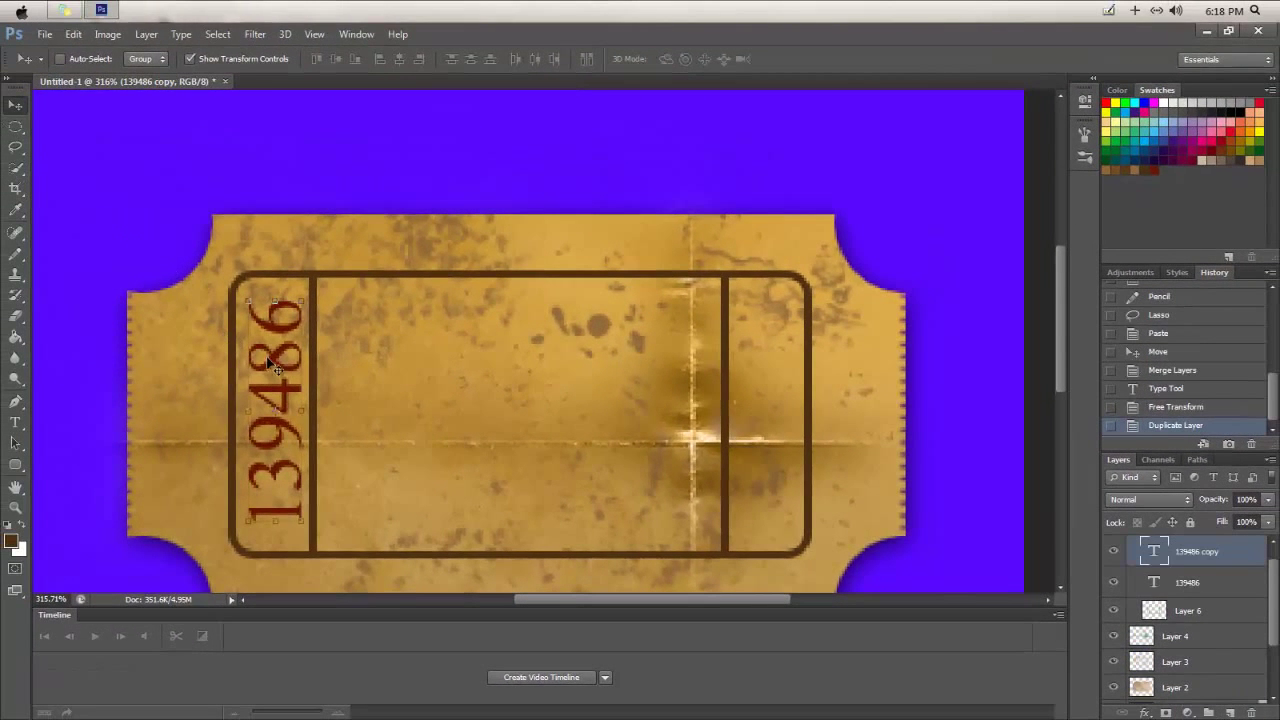
drag(273, 357, 765, 398)
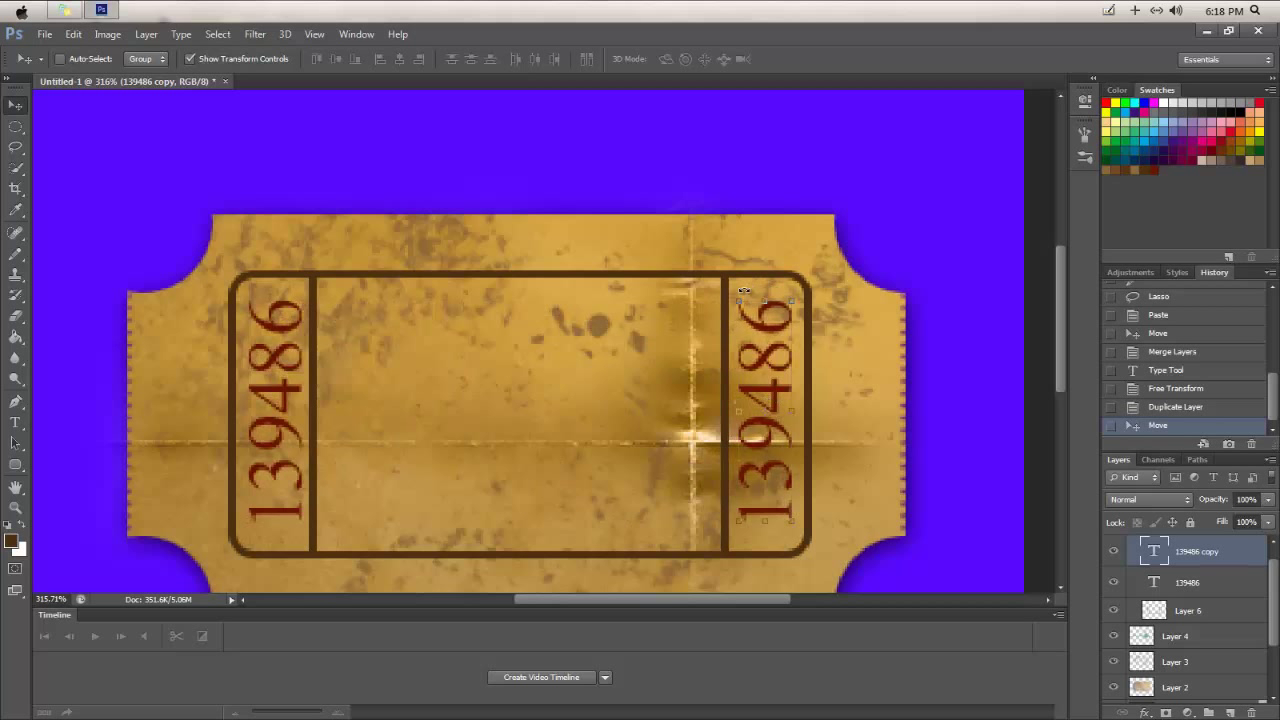
drag(741, 285, 803, 545)
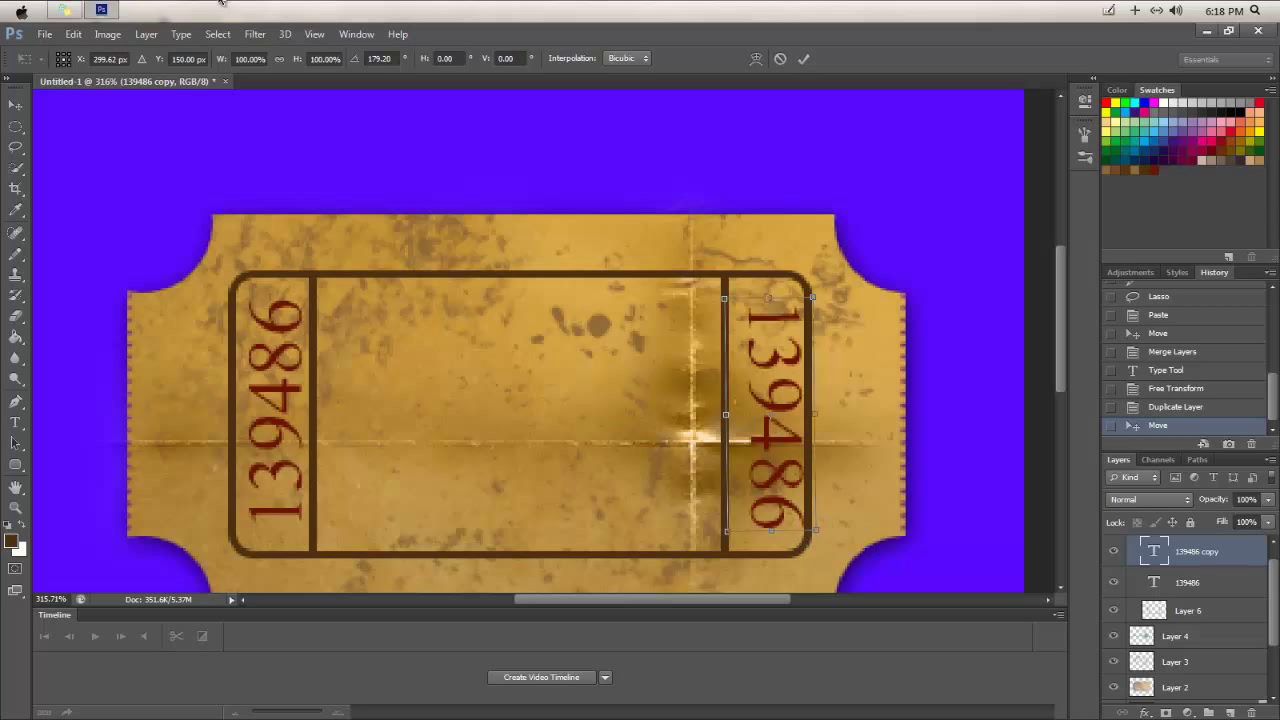
click(396, 56)
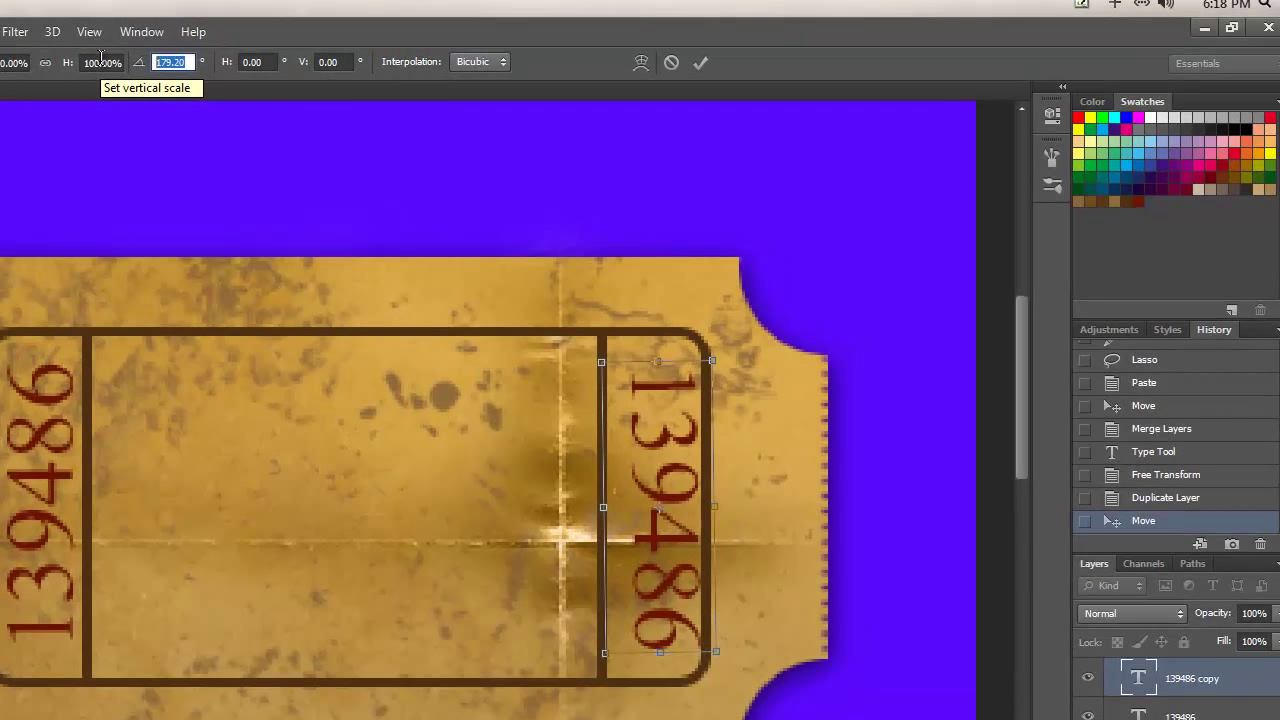
text(180)
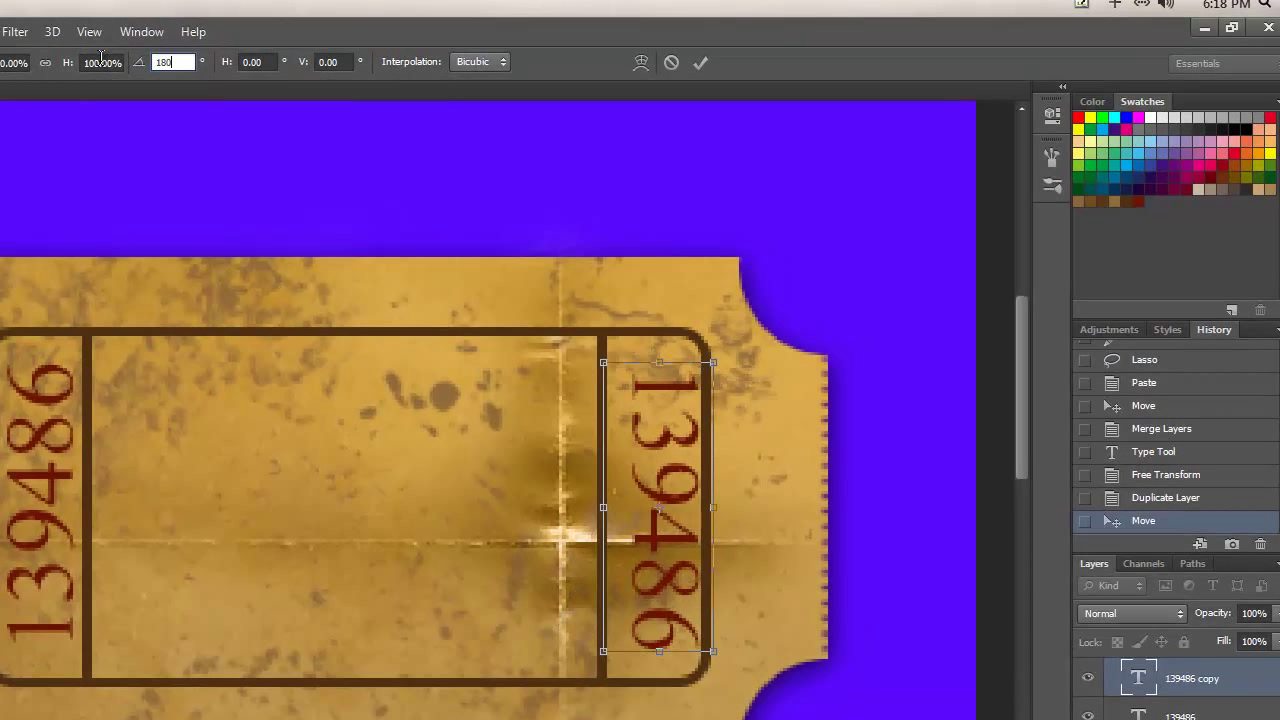
key(Return)
drag(670, 475, 661, 467)
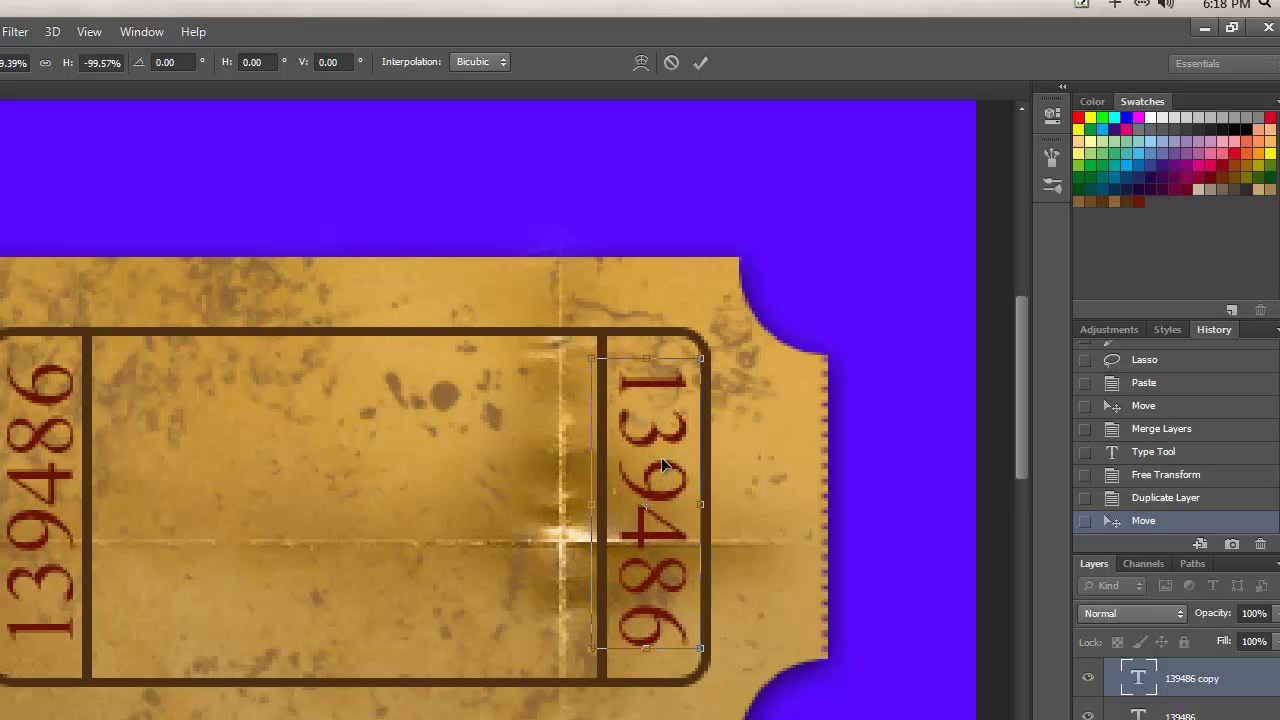
click(700, 62)
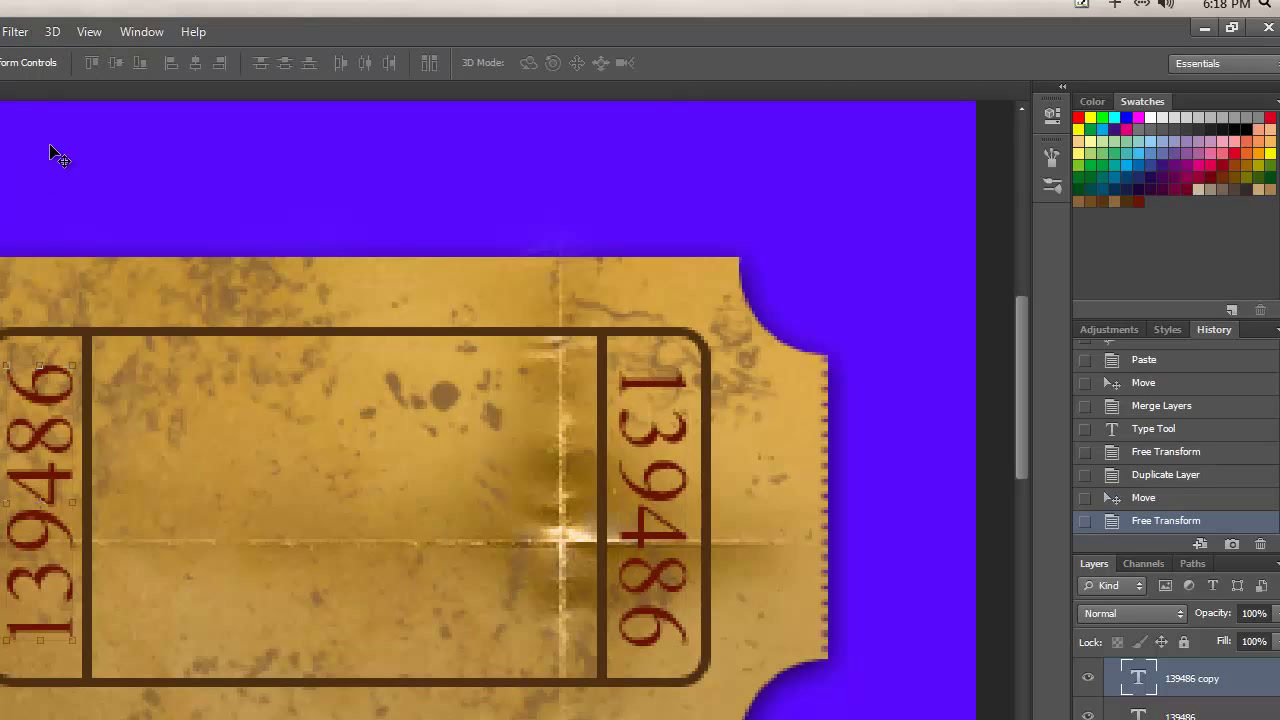
click(70, 458)
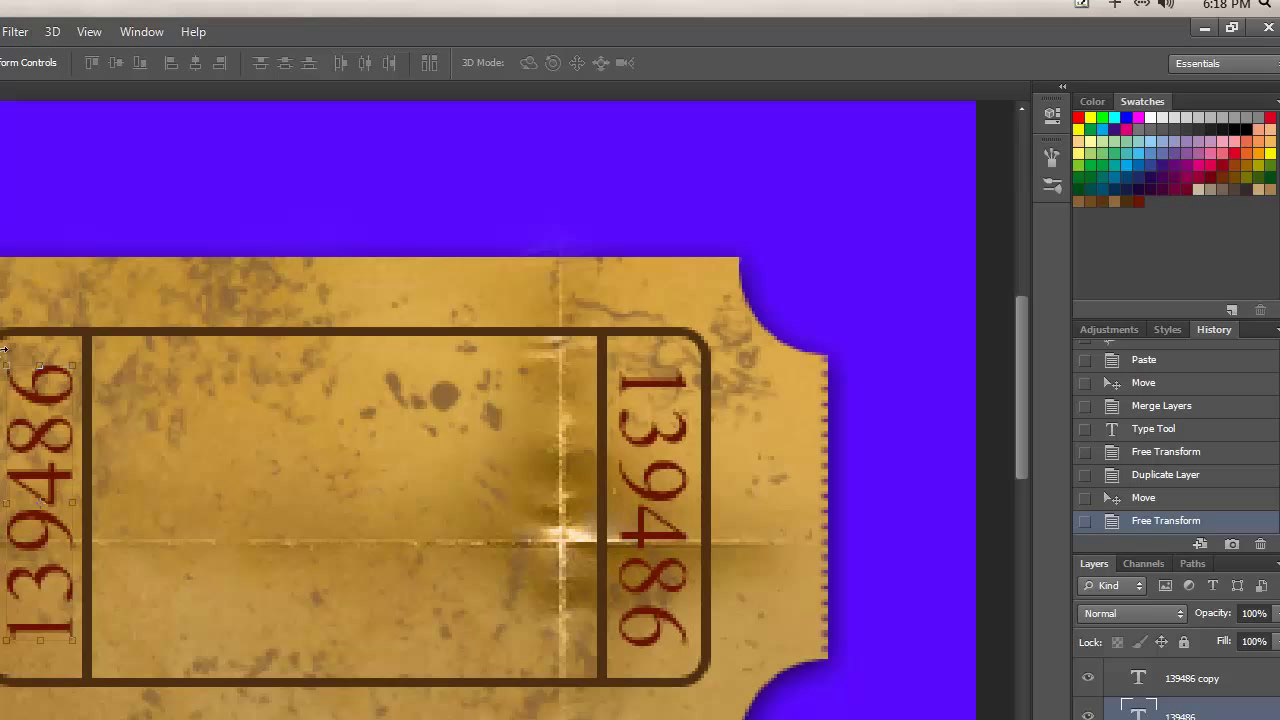
key(ctrl+t)
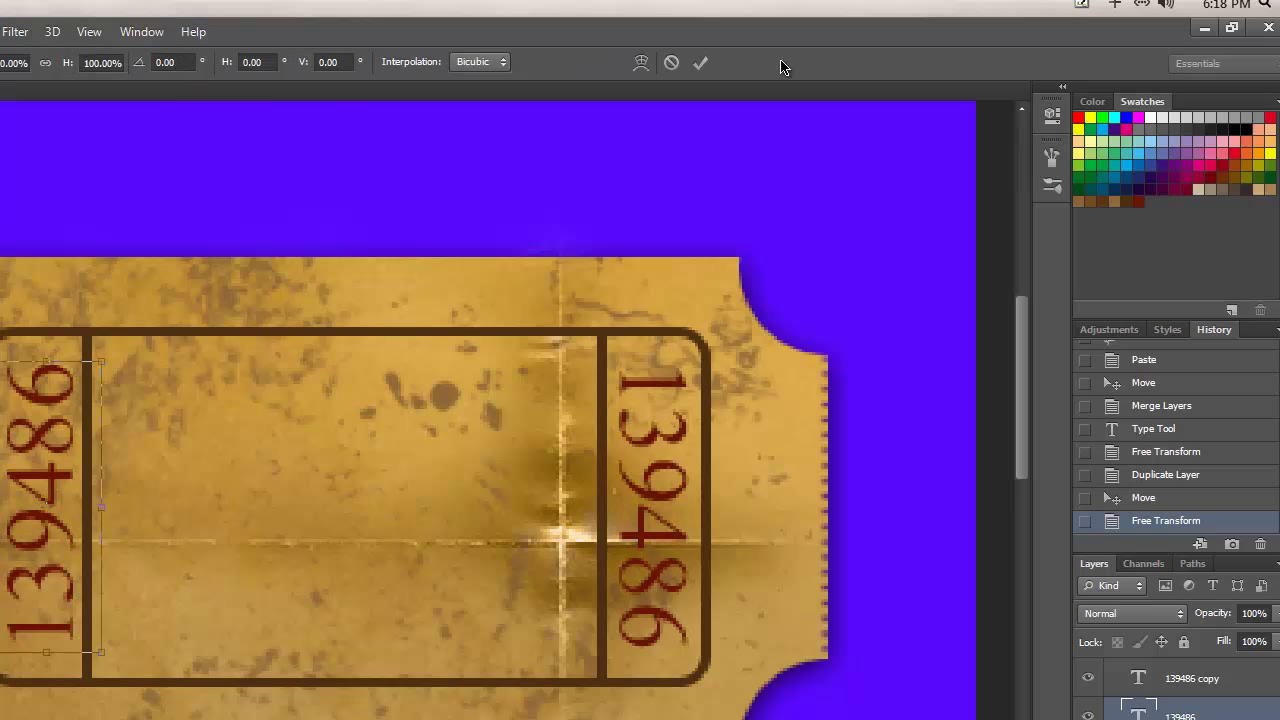
click(701, 63)
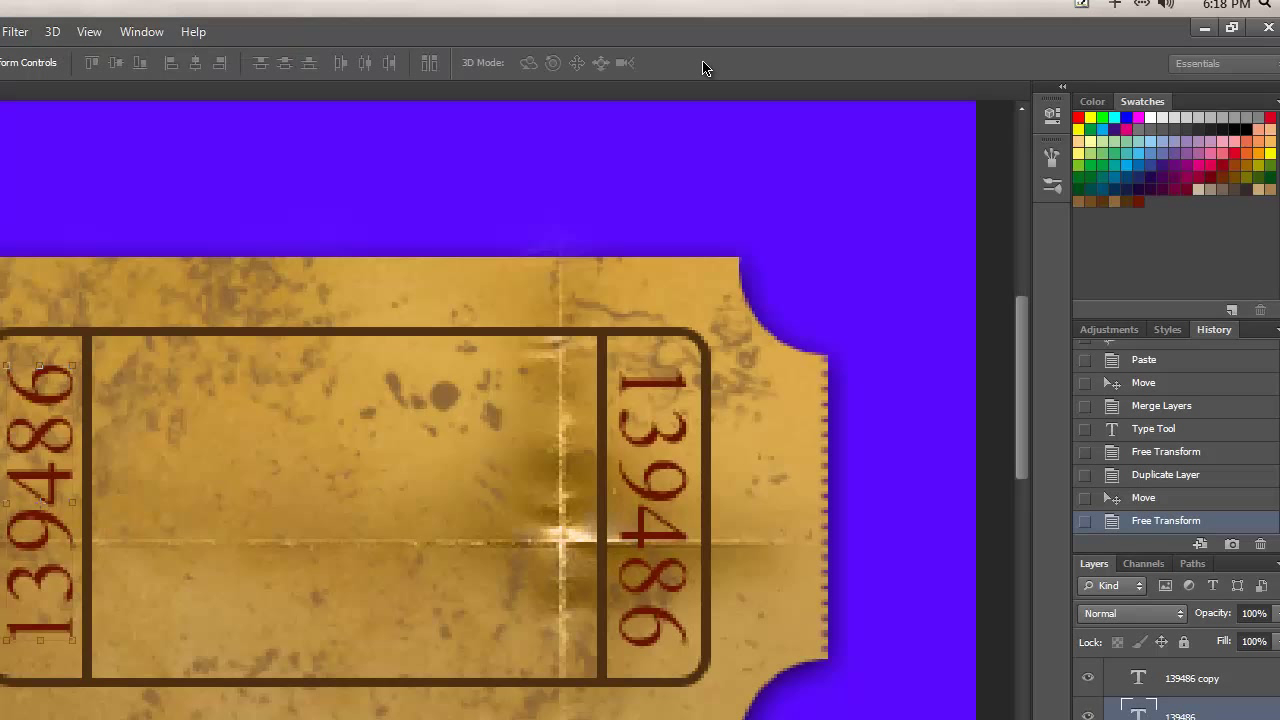
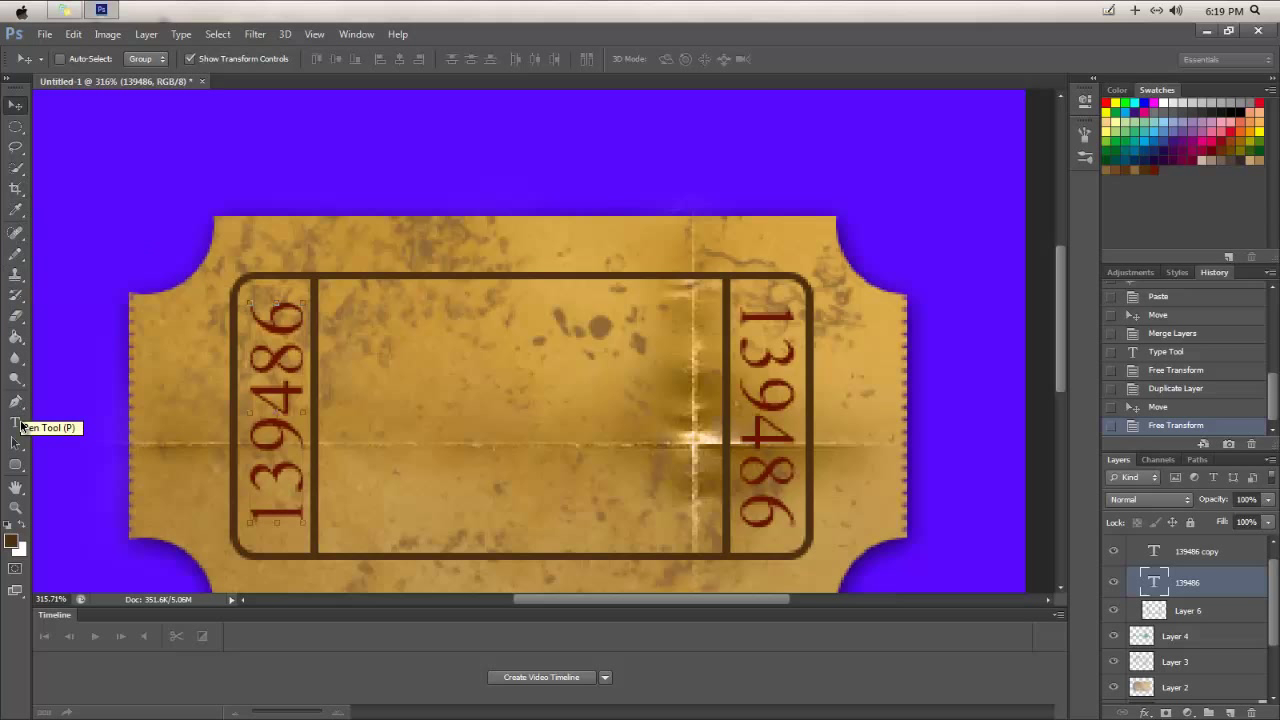
Add a dark red two-line text layer over the ticket's middle, reading ADTIM on the first line and ONE on the second.
click(17, 423)
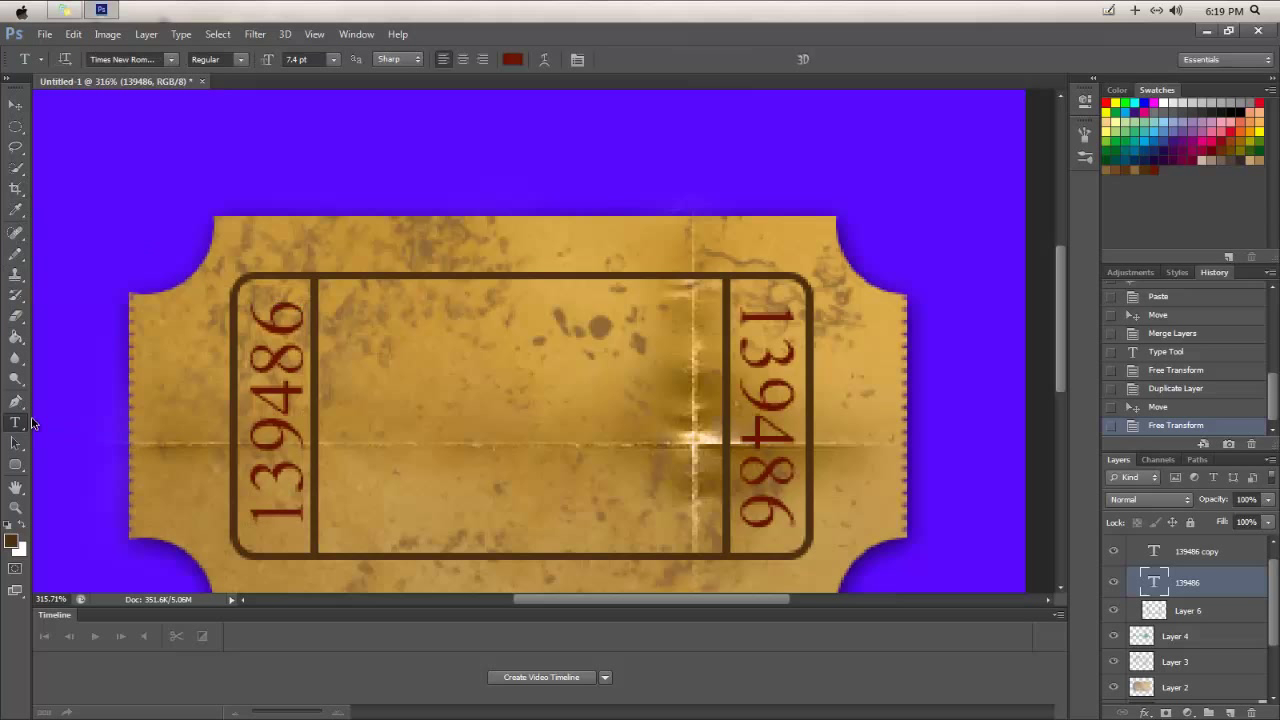
click(485, 362)
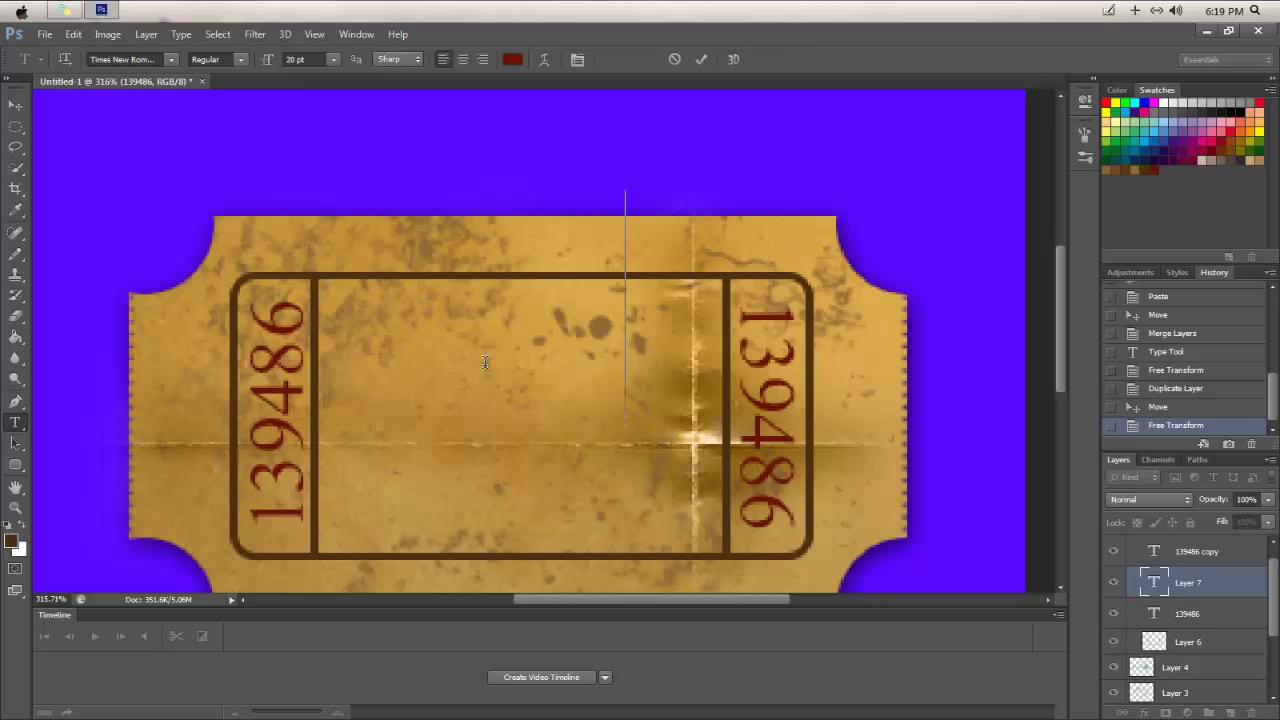
text(Admi)
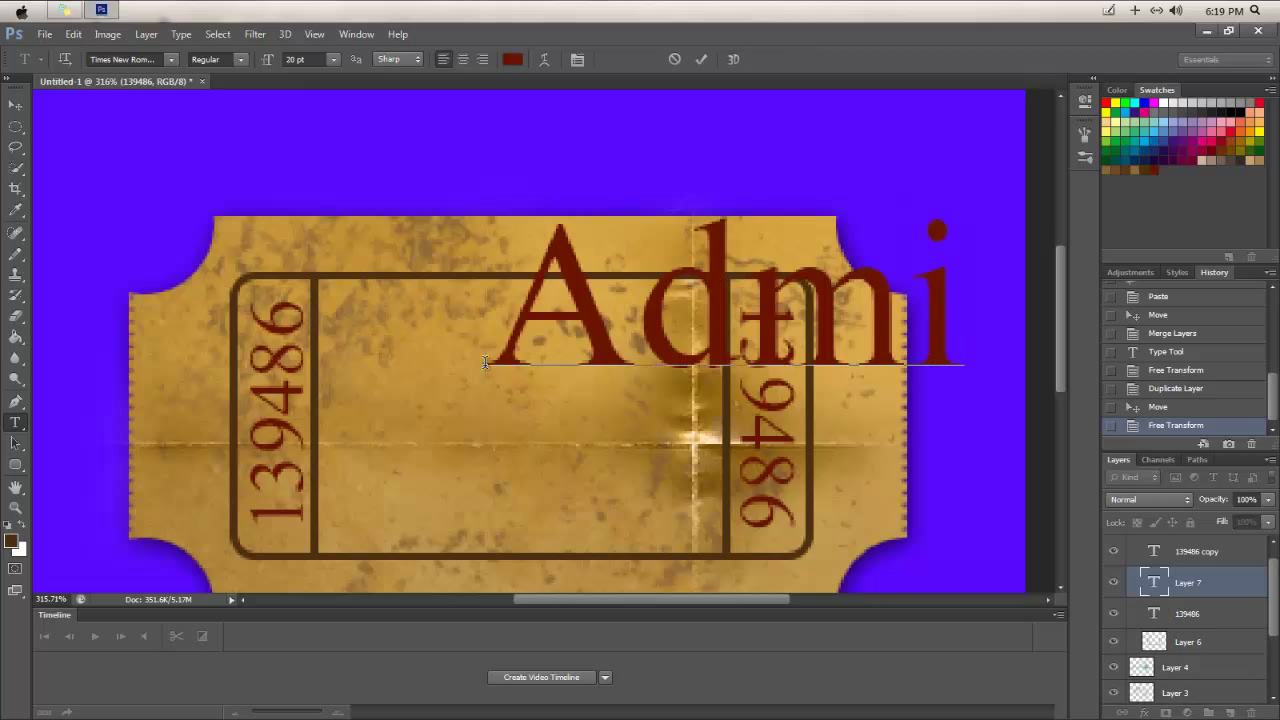
text(t)
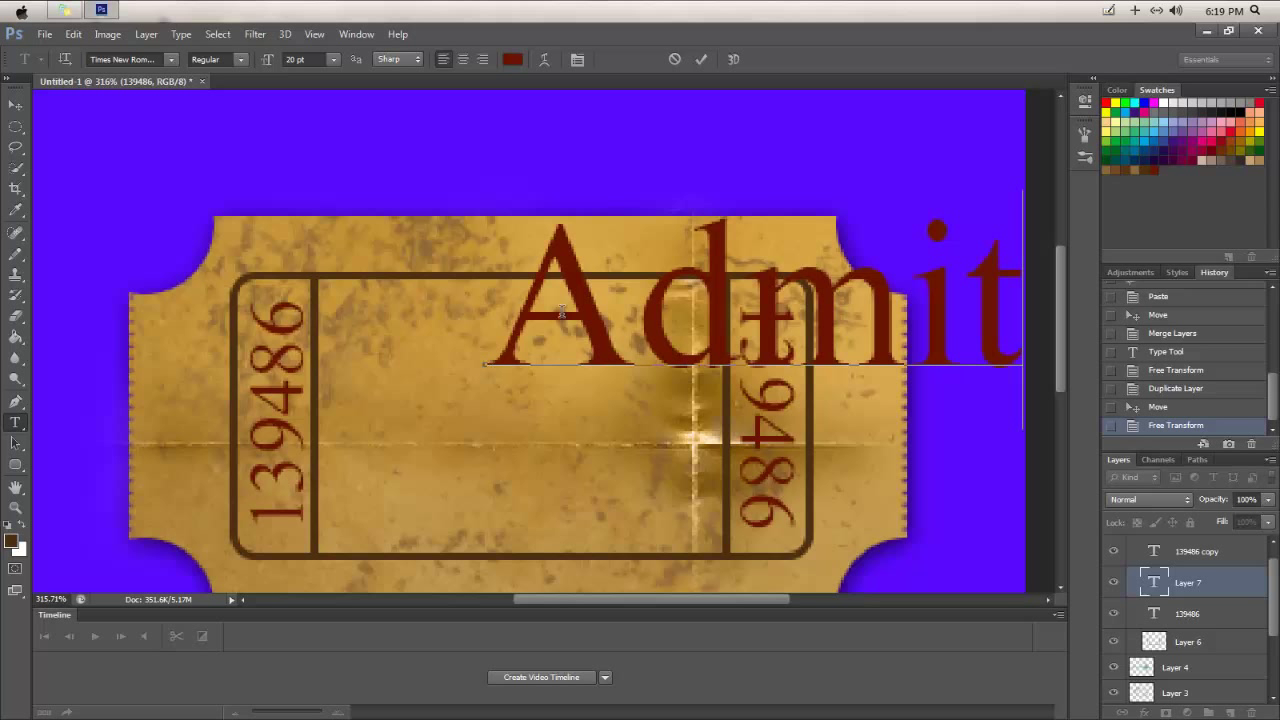
drag(508, 307, 1018, 325)
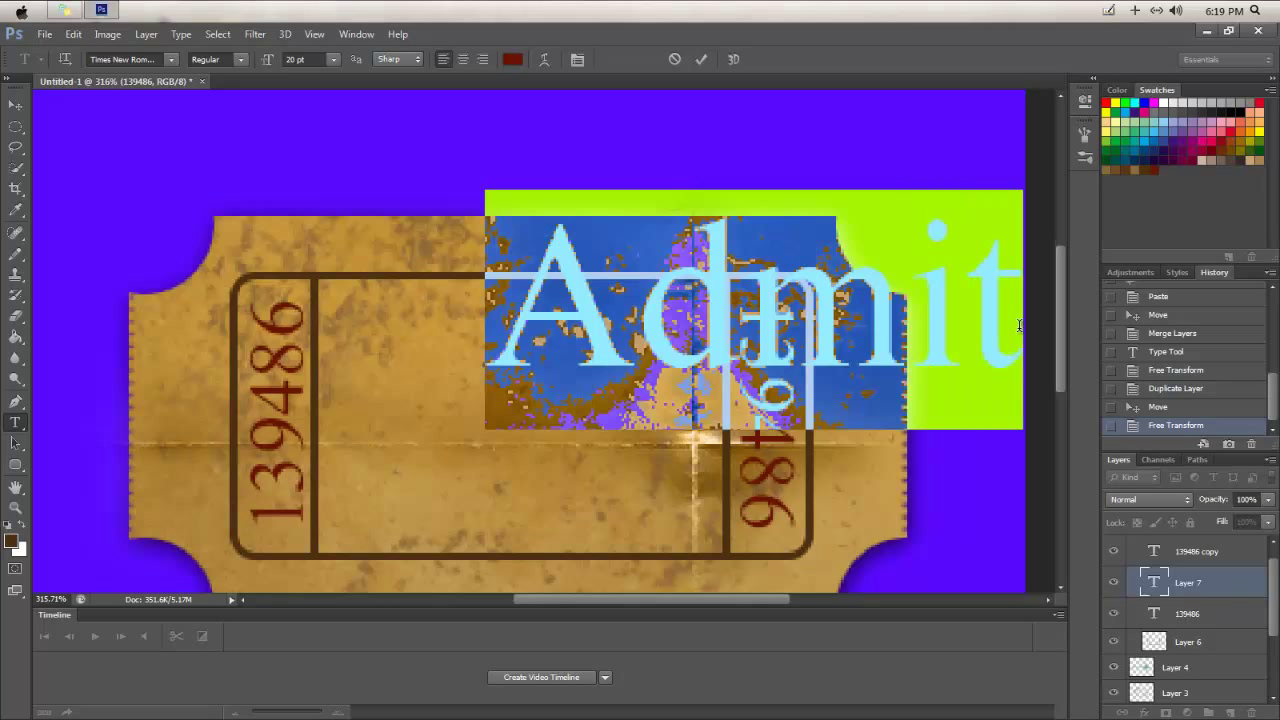
key(super+h)
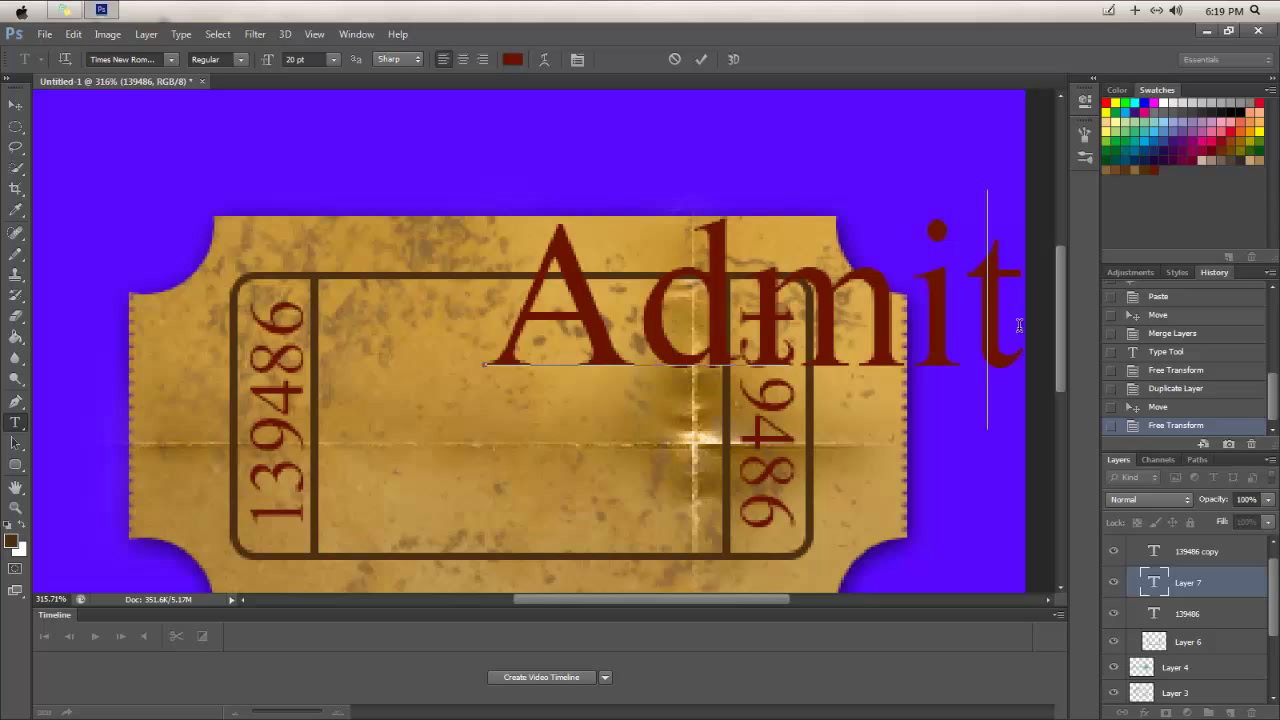
key(super+shift+k)
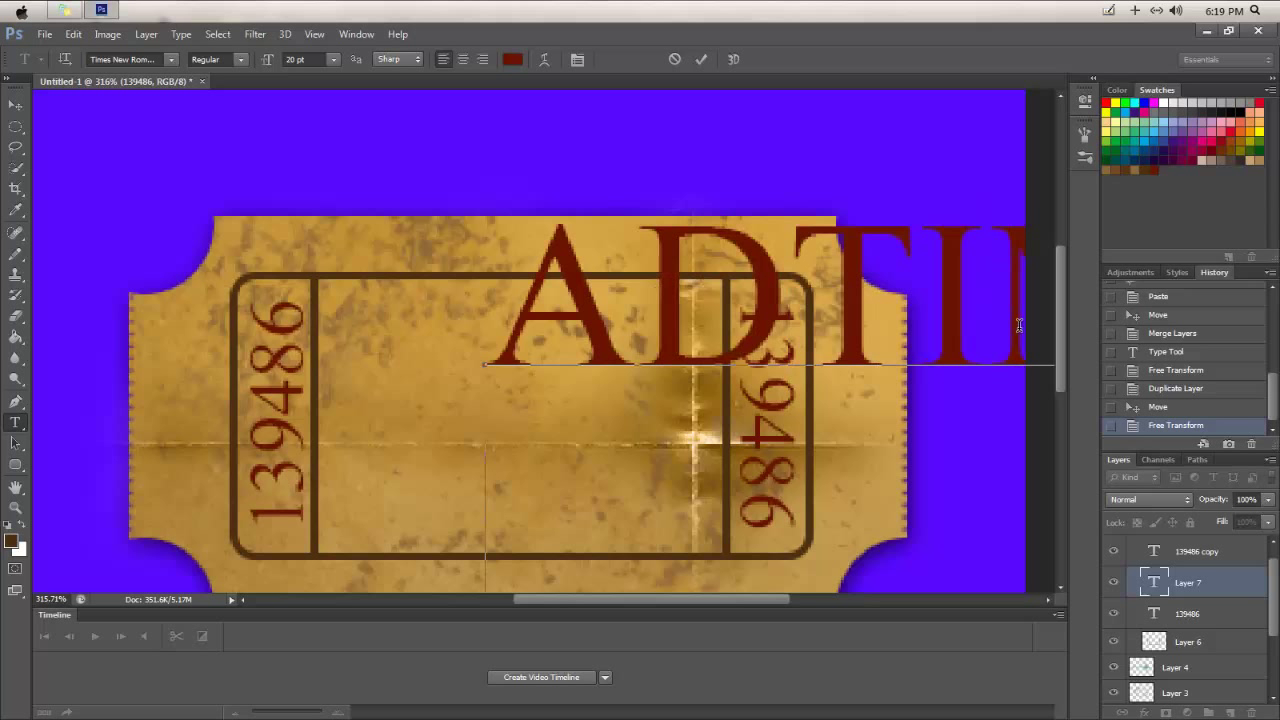
text(ONE)
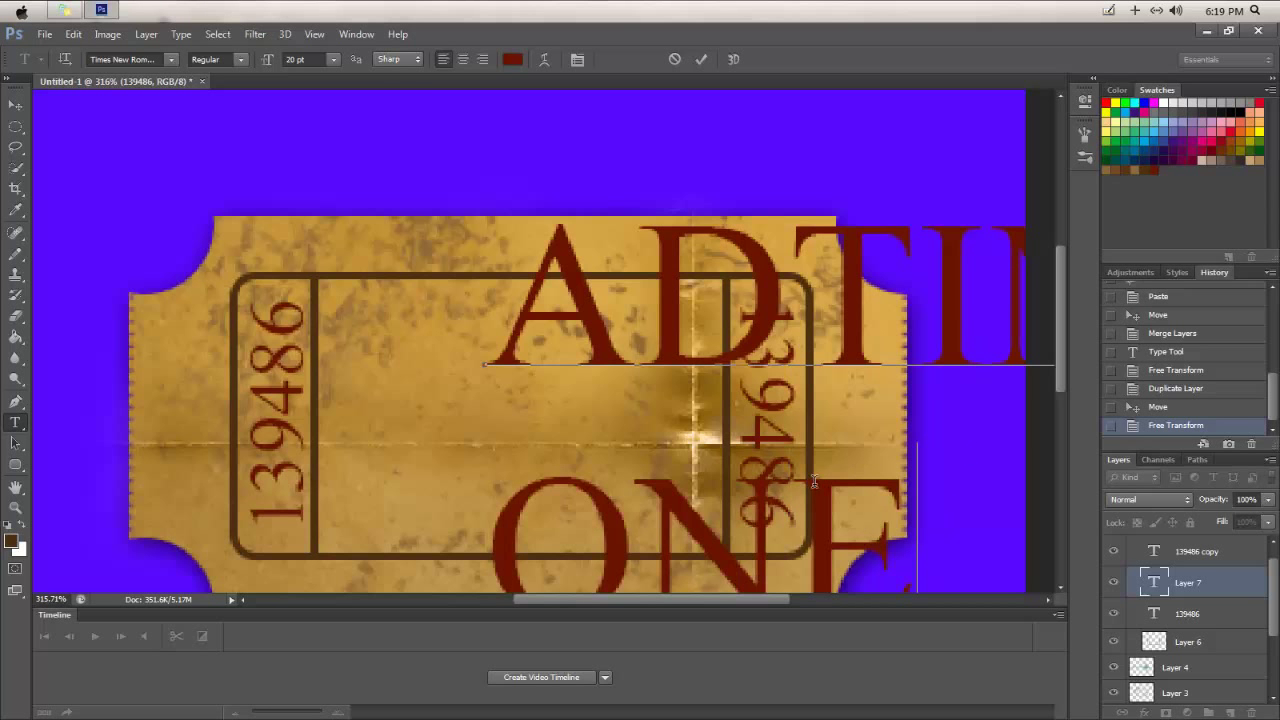
Colour both lines of the ADTIM ONE text dark brown 38231f and centre-align them.
key(super+a)
scroll(400, 190, down, 2)
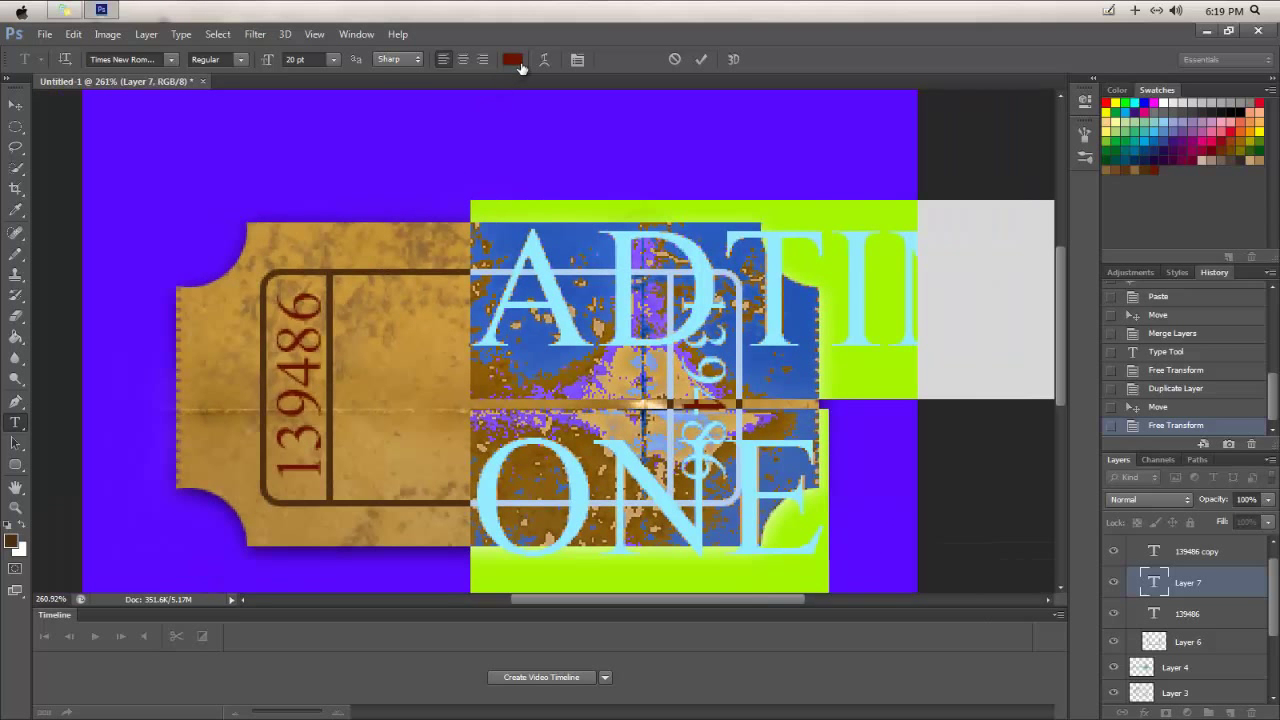
click(512, 59)
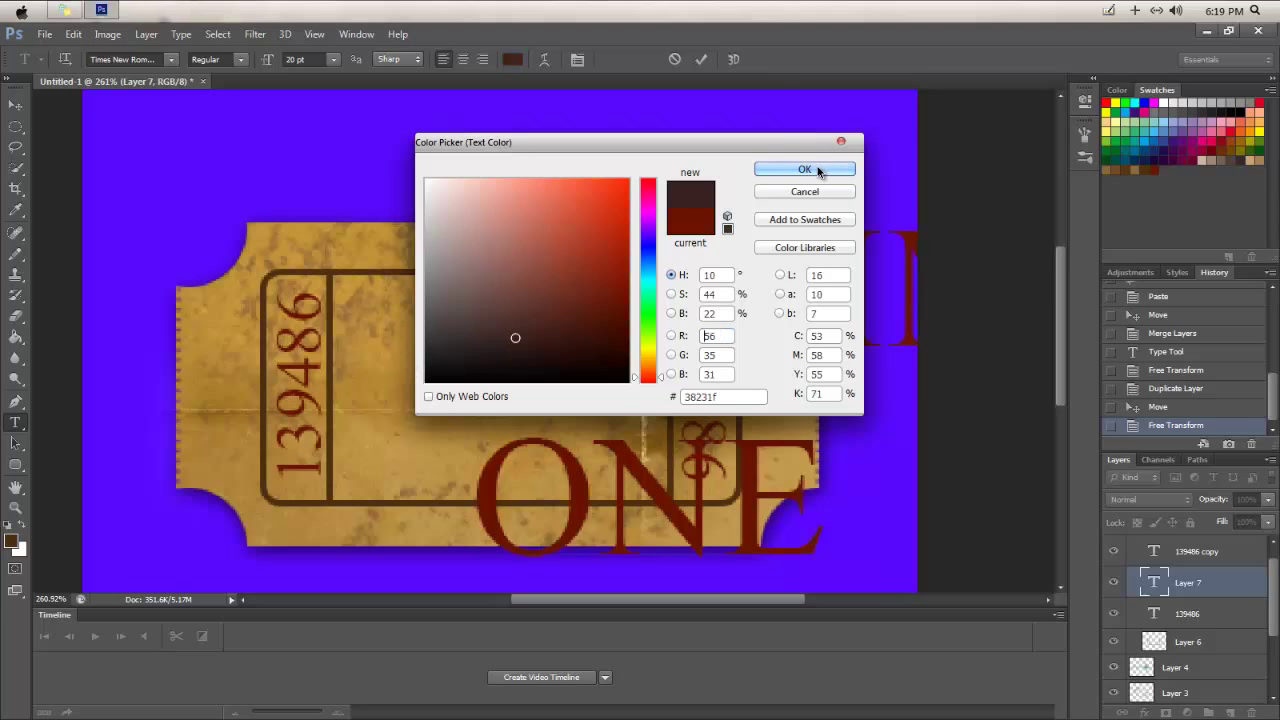
click(804, 169)
click(464, 60)
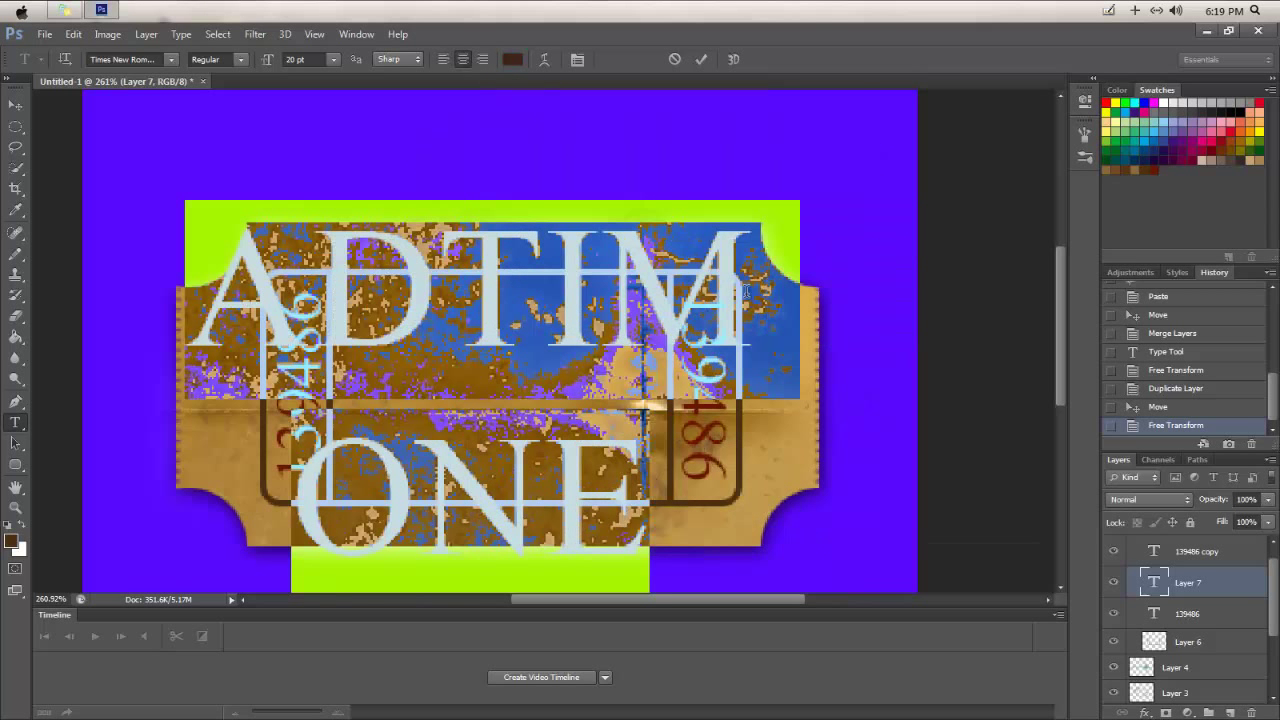
Change the font of the ADTIM ONE text to the heavy bold Helvetica.
click(169, 62)
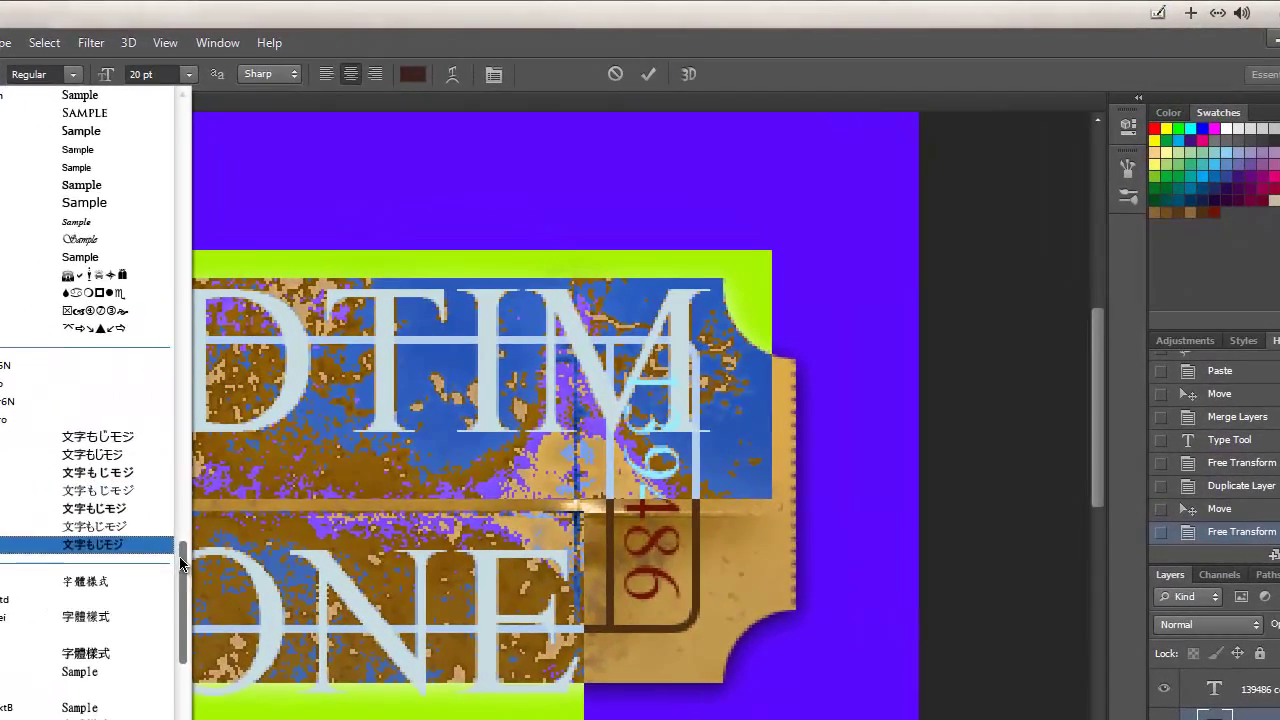
drag(251, 504, 257, 216)
drag(190, 238, 190, 196)
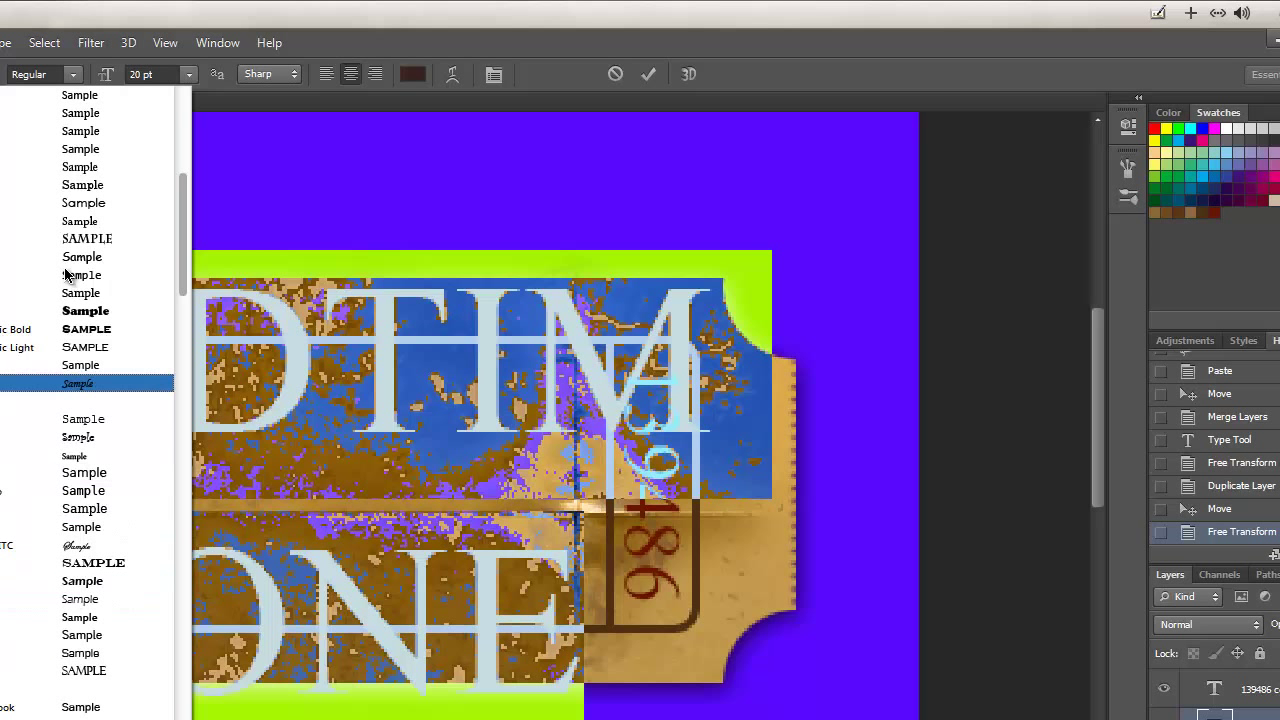
drag(179, 250, 165, 318)
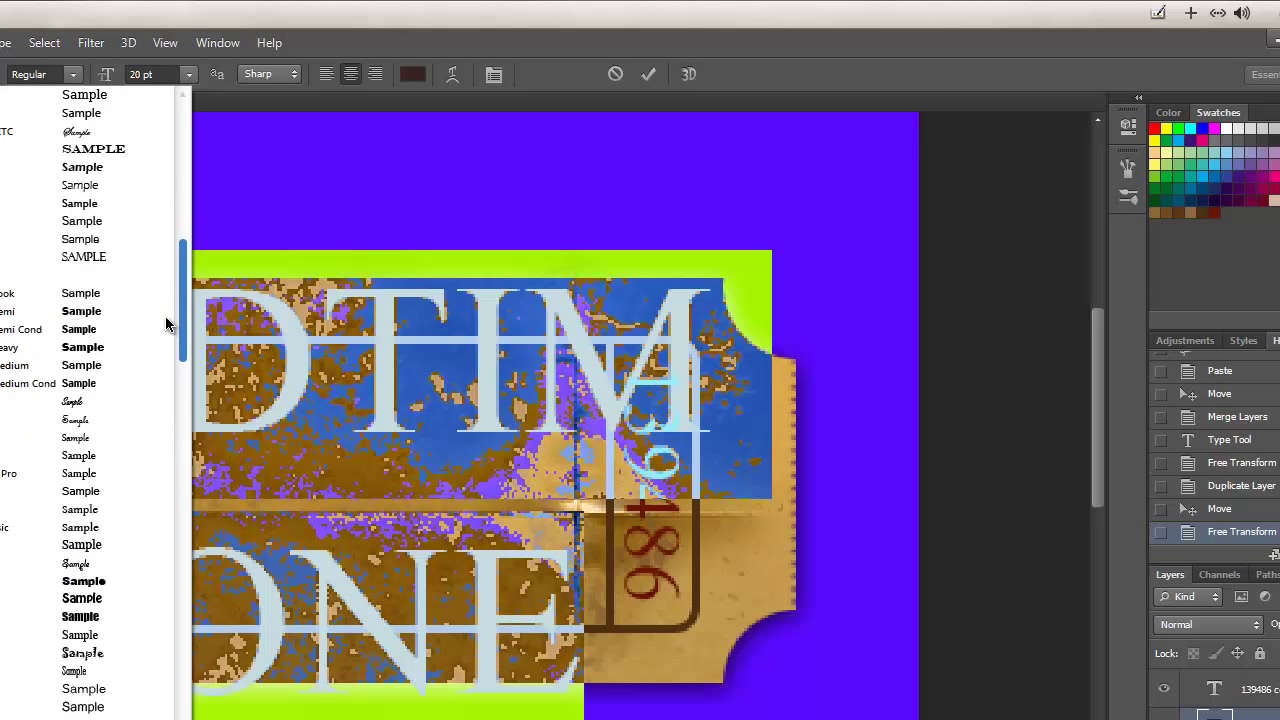
click(85, 582)
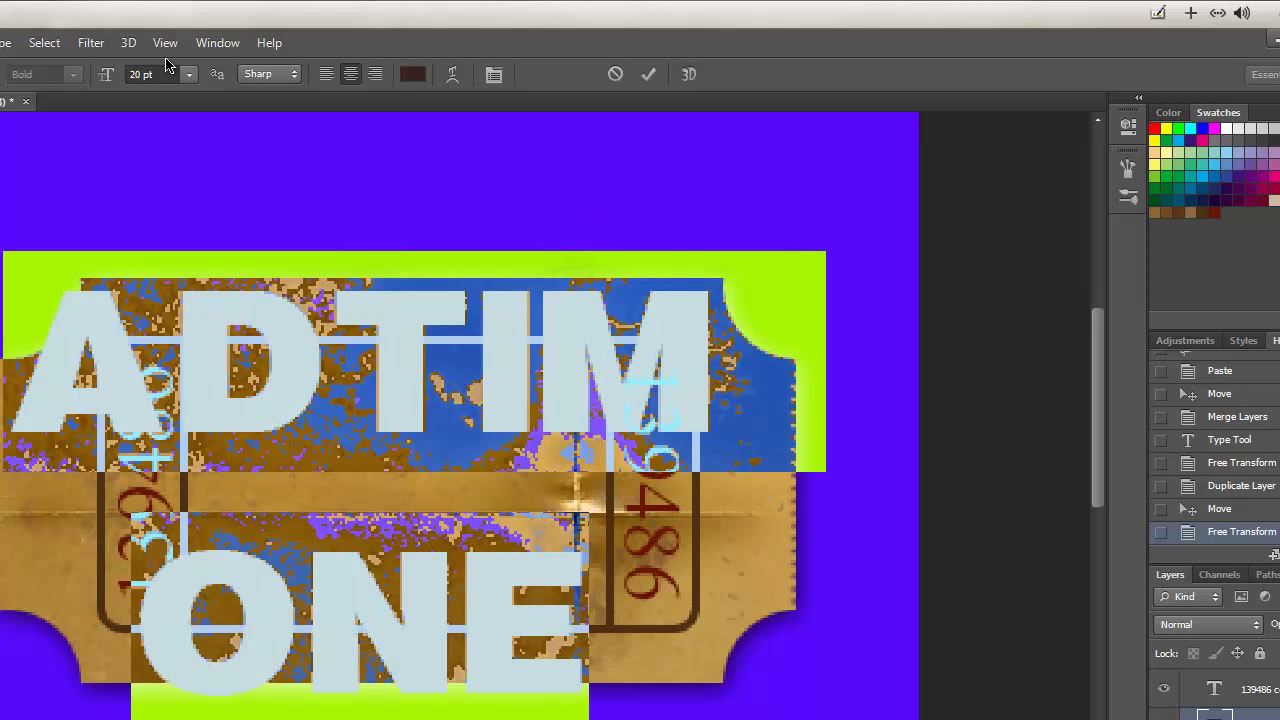
Reduce the ADTIM ONE text to 8.01 pt and move it into the frame's middle compartment.
mouse_move(113, 80)
mouse_down()
mouse_move(94, 83)
mouse_move(104, 86)
mouse_up()
drag(349, 237, 360, 263)
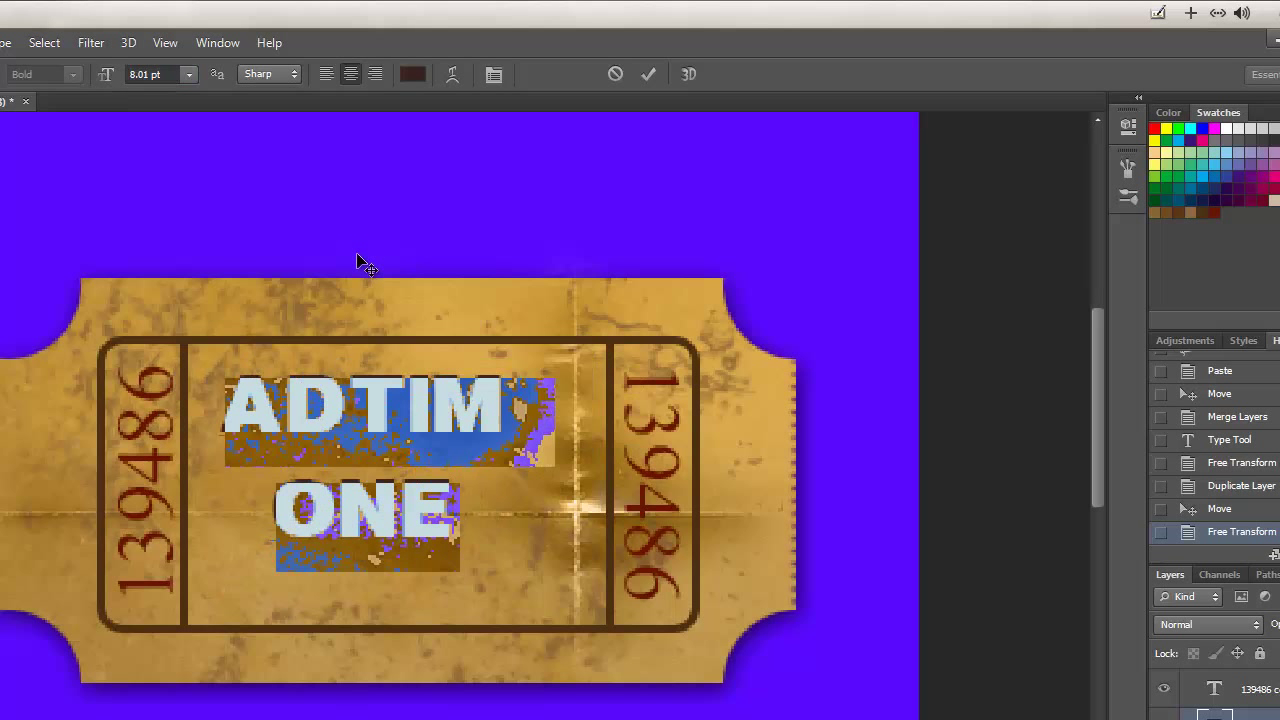
click(561, 441)
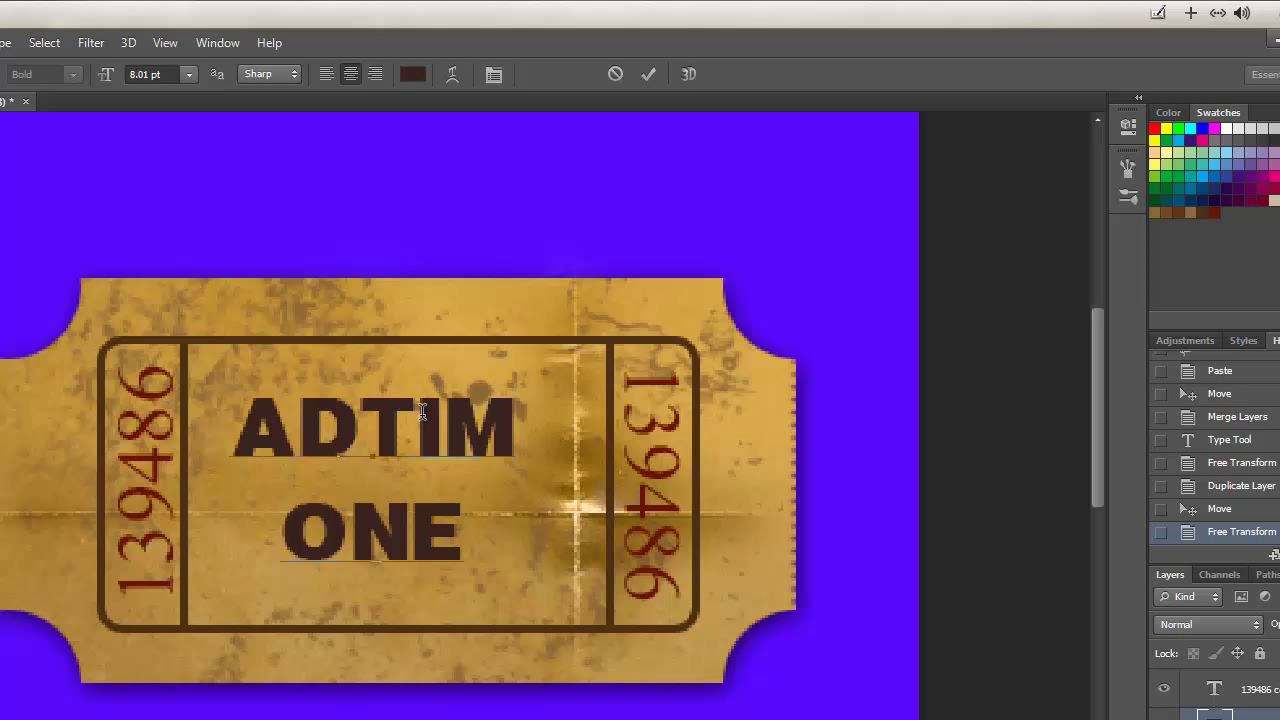
Recolour all of the ADTIM ONE text black, 000000.
key(ctrl+a)
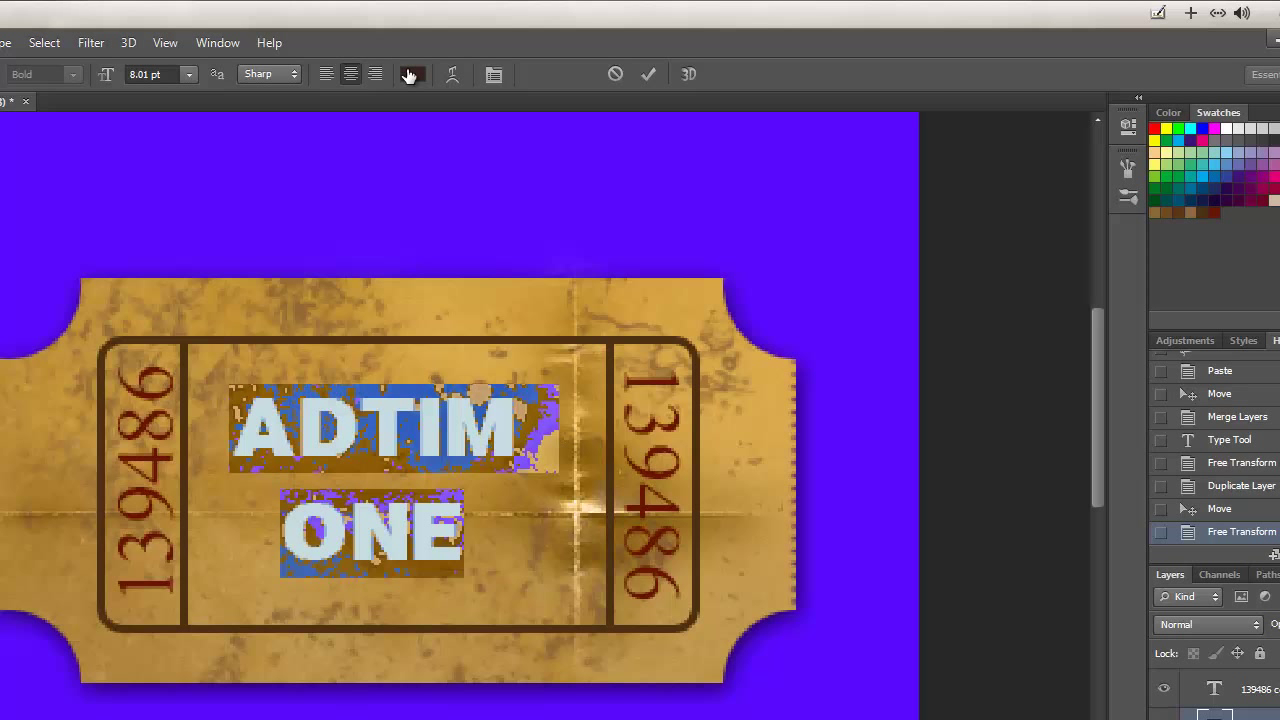
click(409, 75)
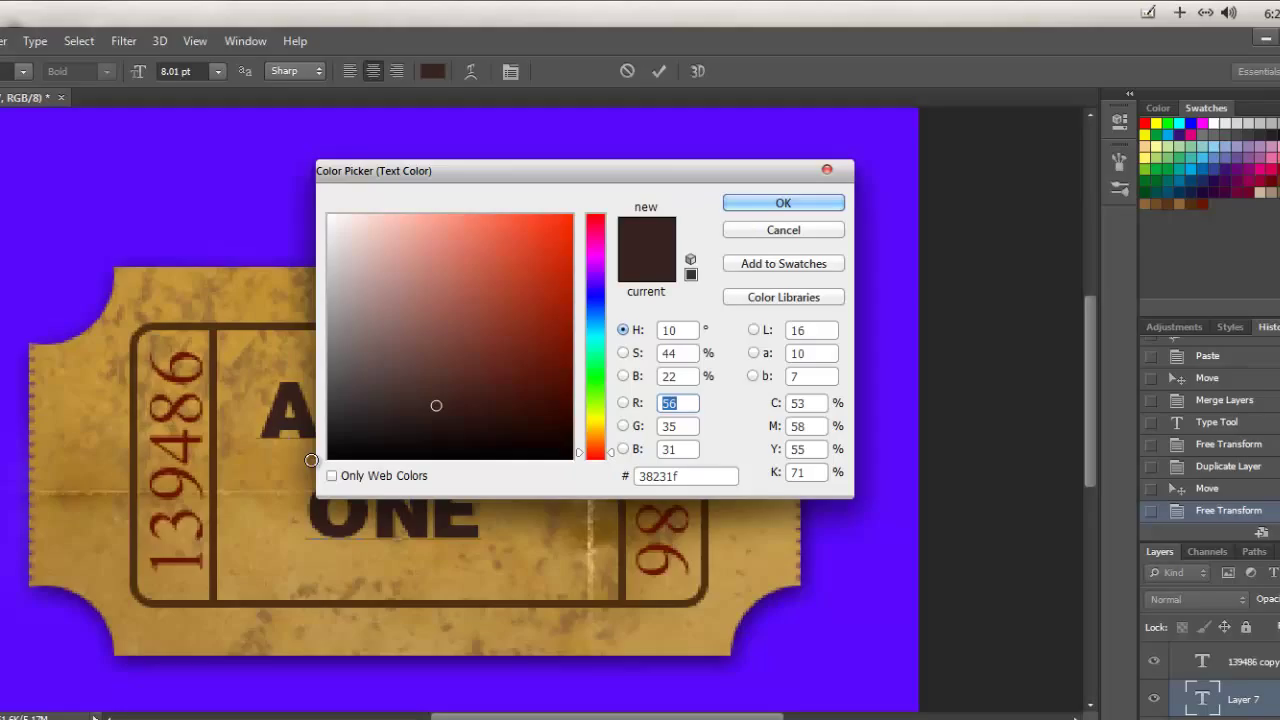
drag(310, 470, 294, 502)
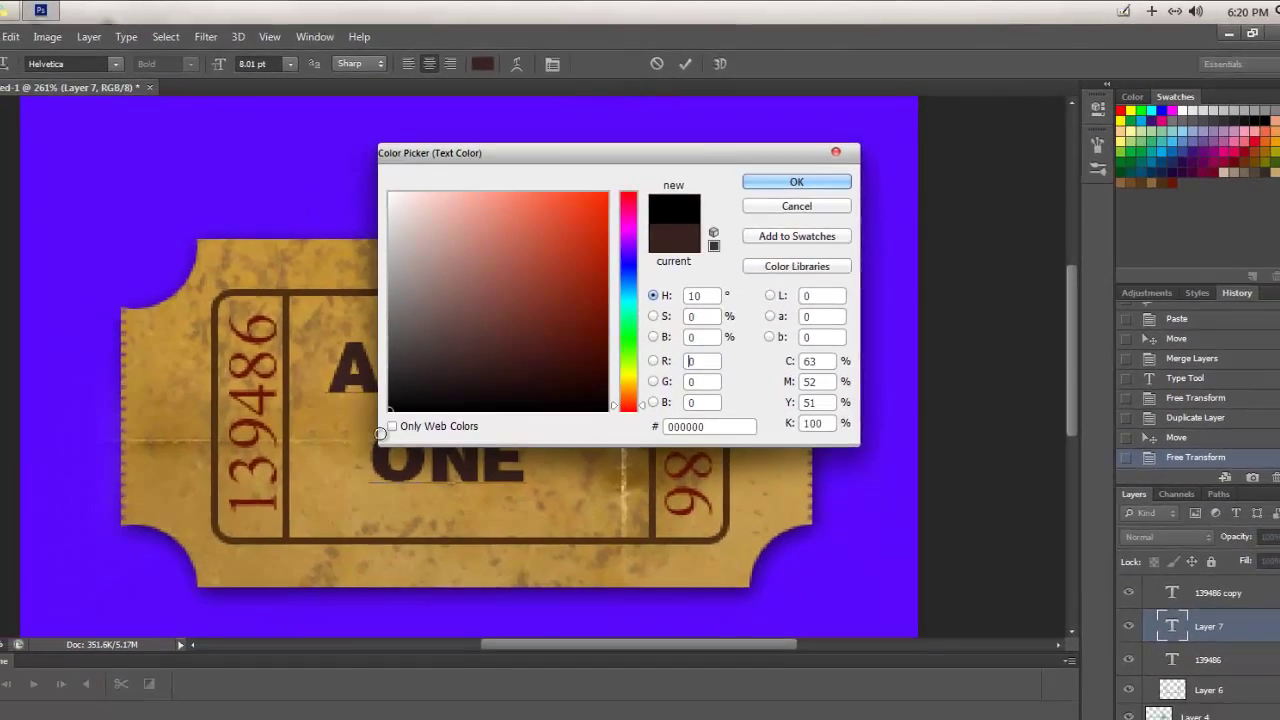
click(796, 181)
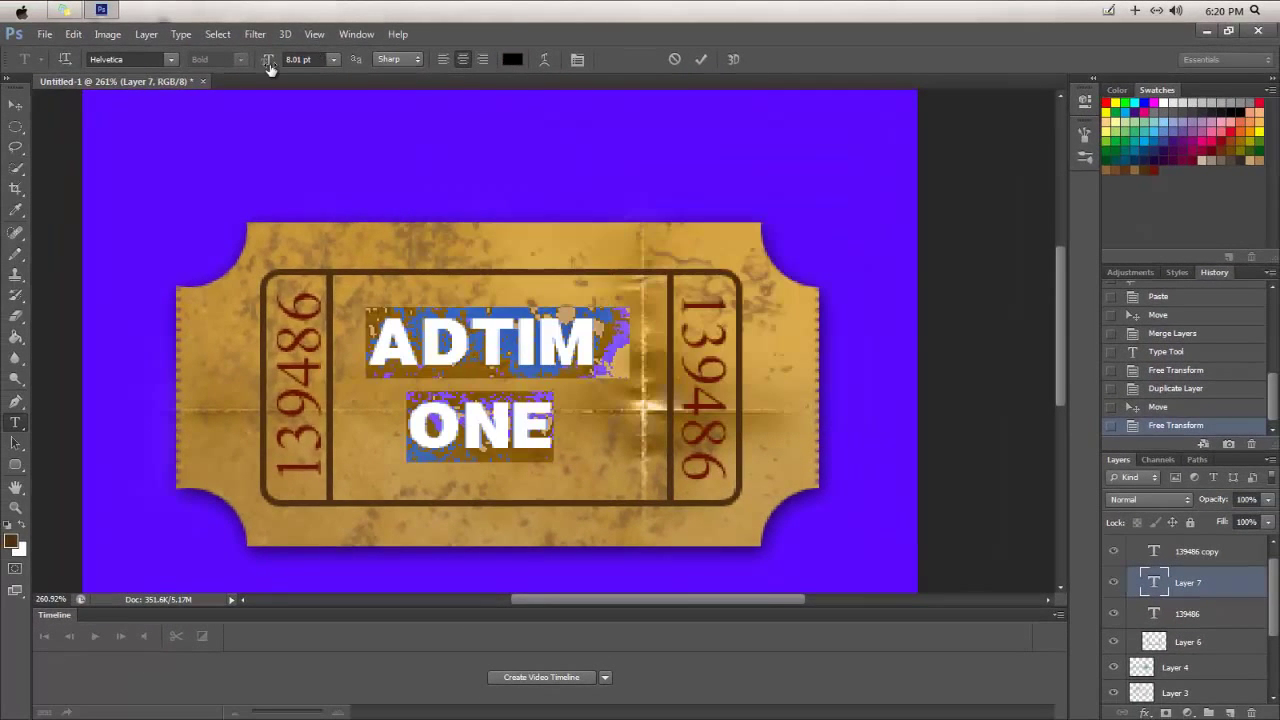
Enlarge the ADTIM ONE text to 10.01 pt, shift it slightly right within the middle compartment and commit the text.
drag(266, 66, 264, 69)
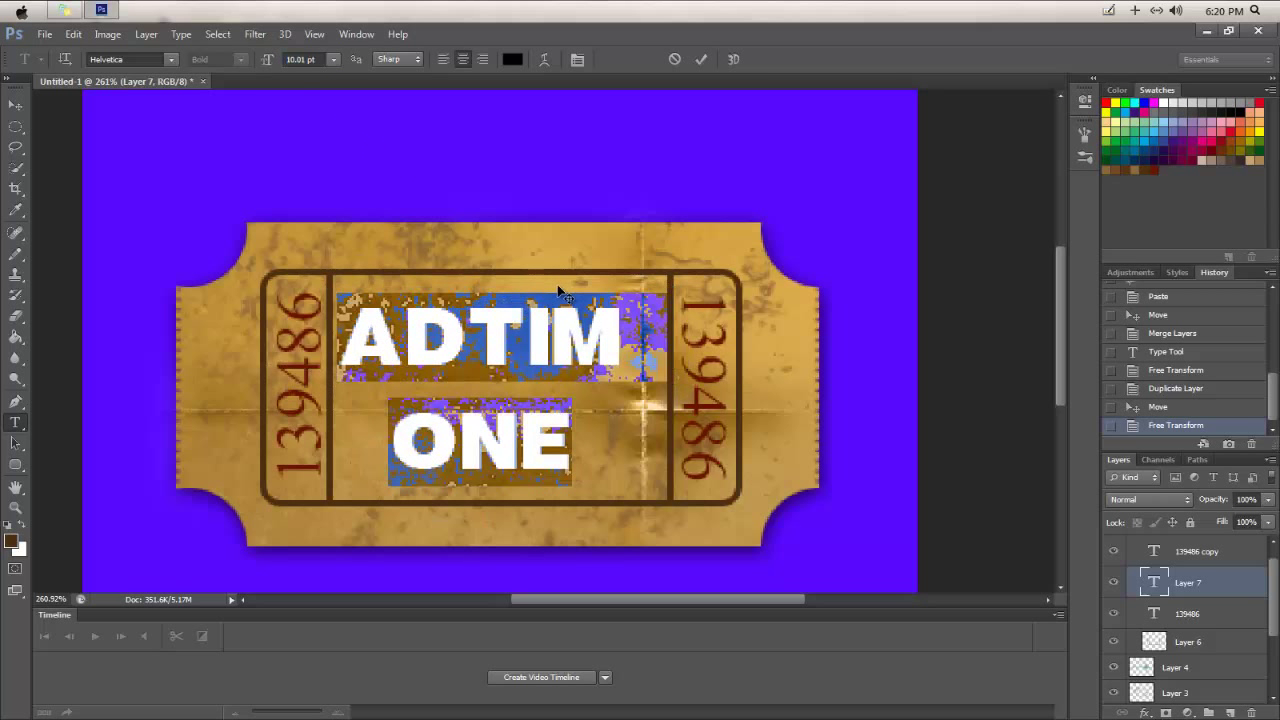
drag(531, 277, 542, 278)
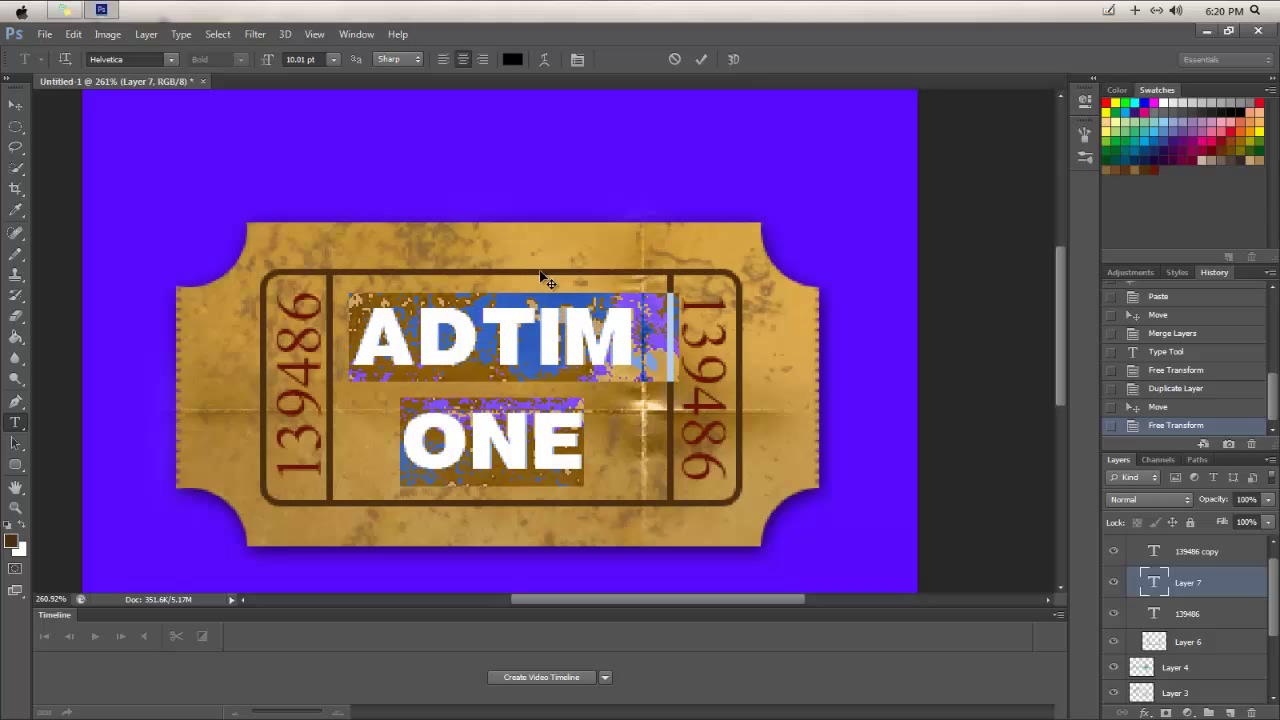
click(701, 60)
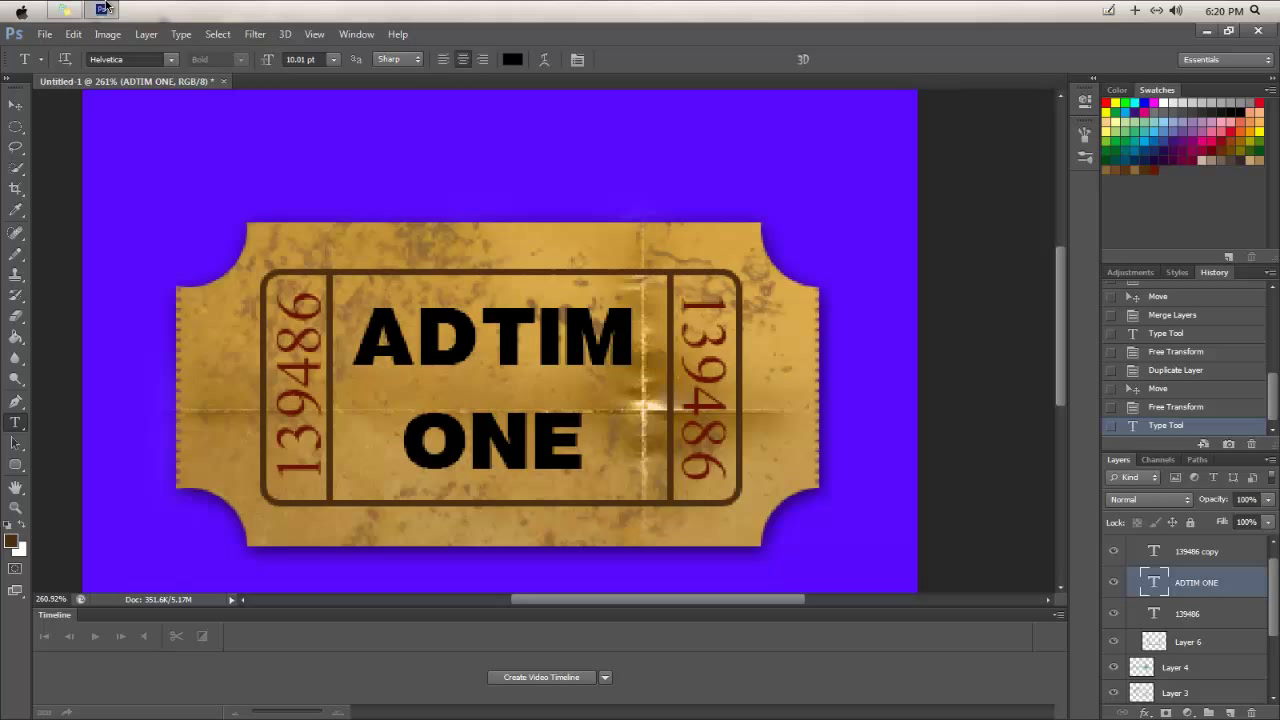
Switch to Chrome to check the finished ticket's wording in the worn-out movie ticket tutorial, and return to Photoshop.
mouse_move(900, 690)
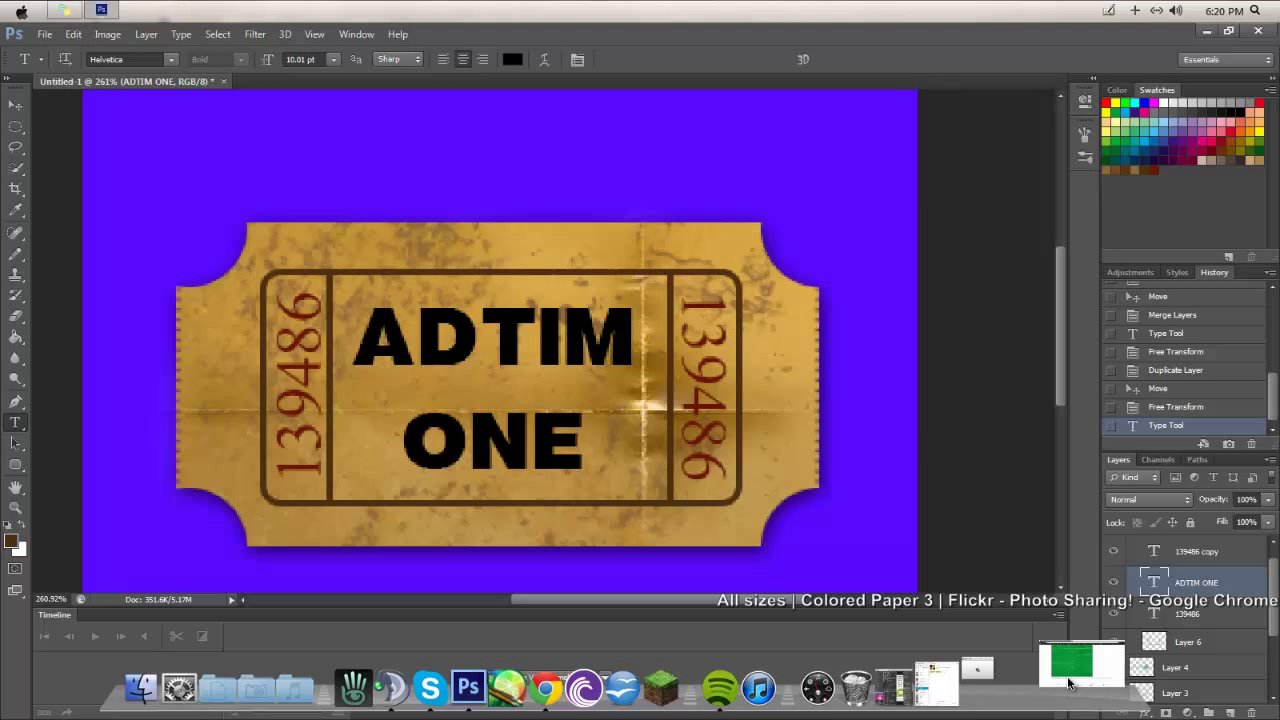
click(1068, 683)
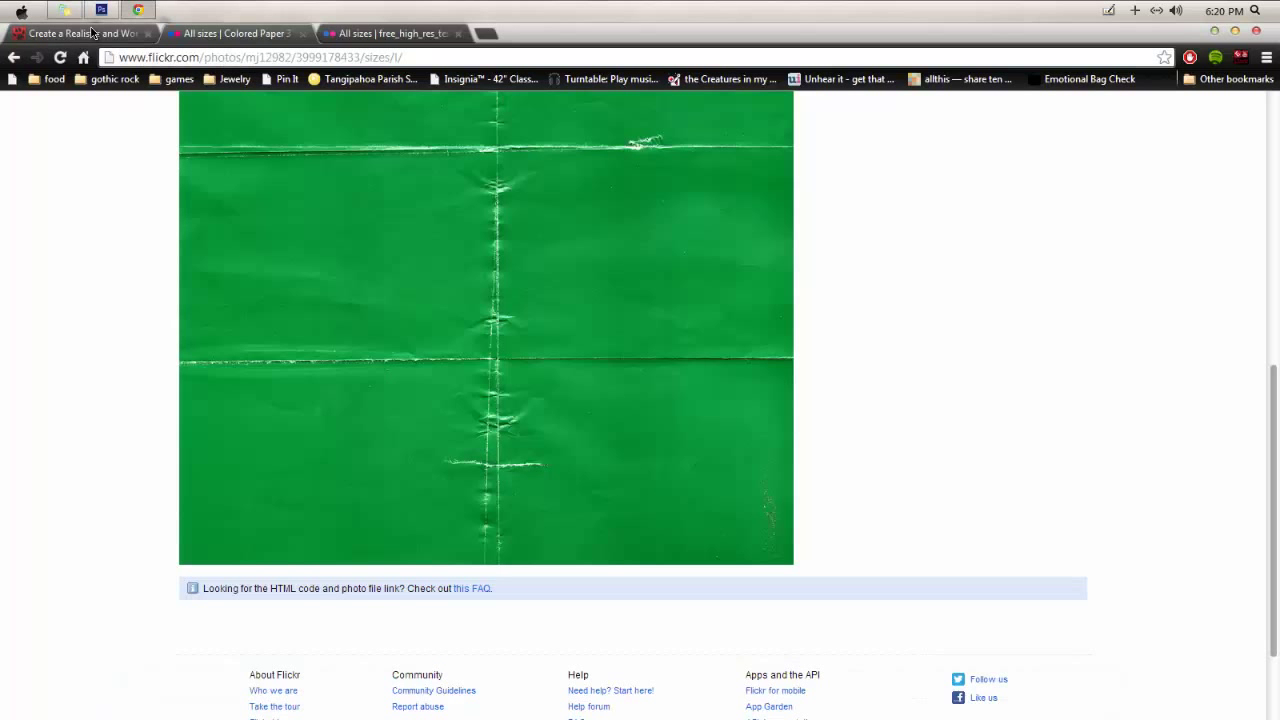
click(90, 33)
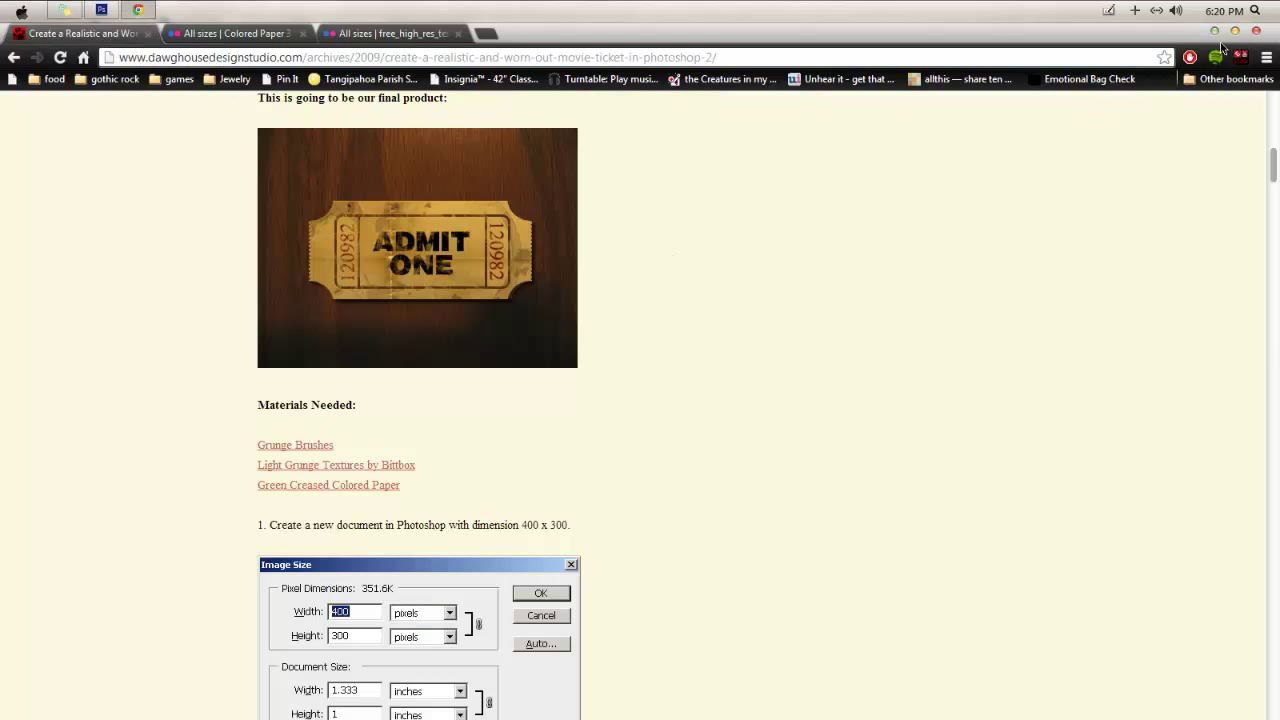
click(1216, 32)
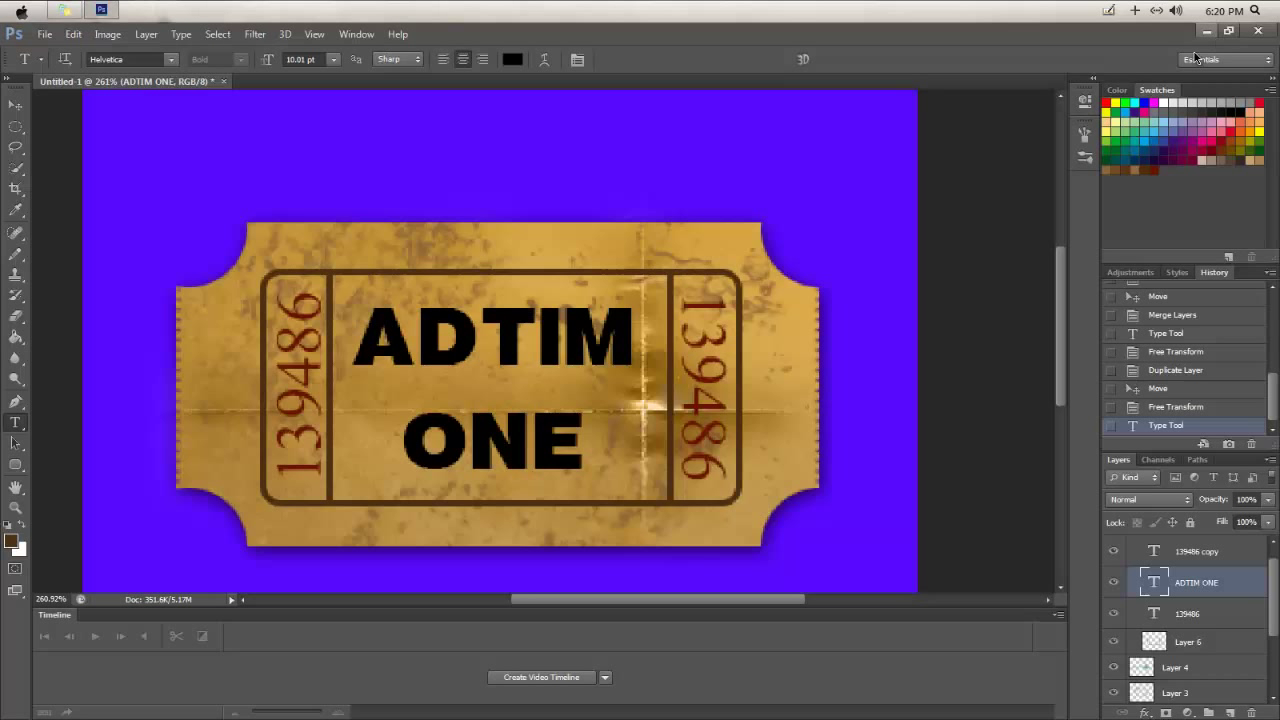
Correct the word ADTIM to ADMIT in capitals and nudge the two-line text slightly down and right in the middle compartment.
click(612, 342)
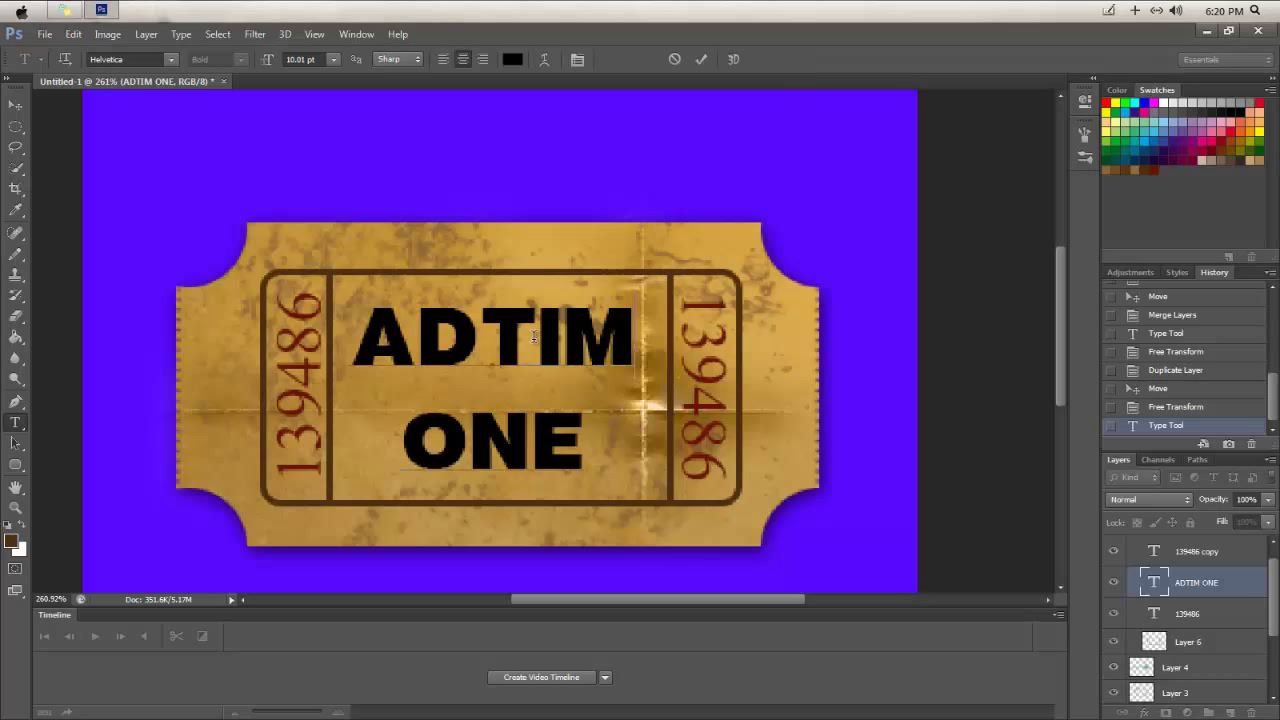
drag(612, 342, 507, 337)
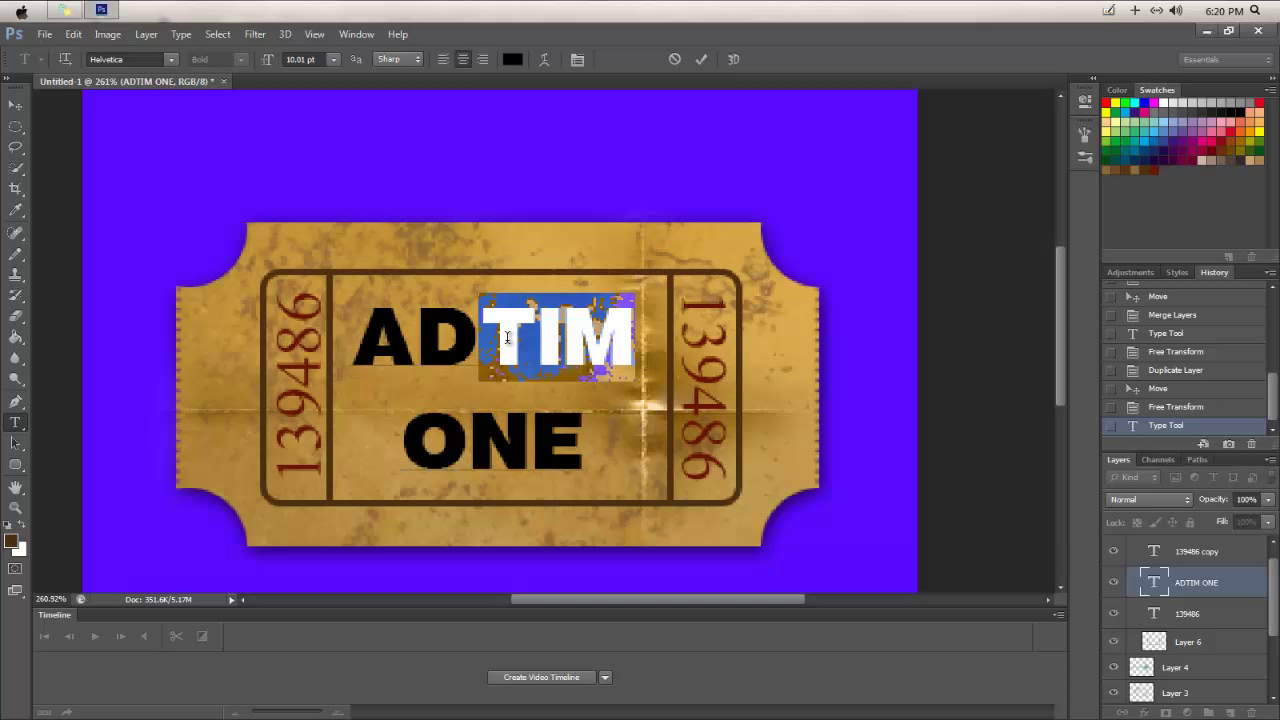
key(BackSpace)
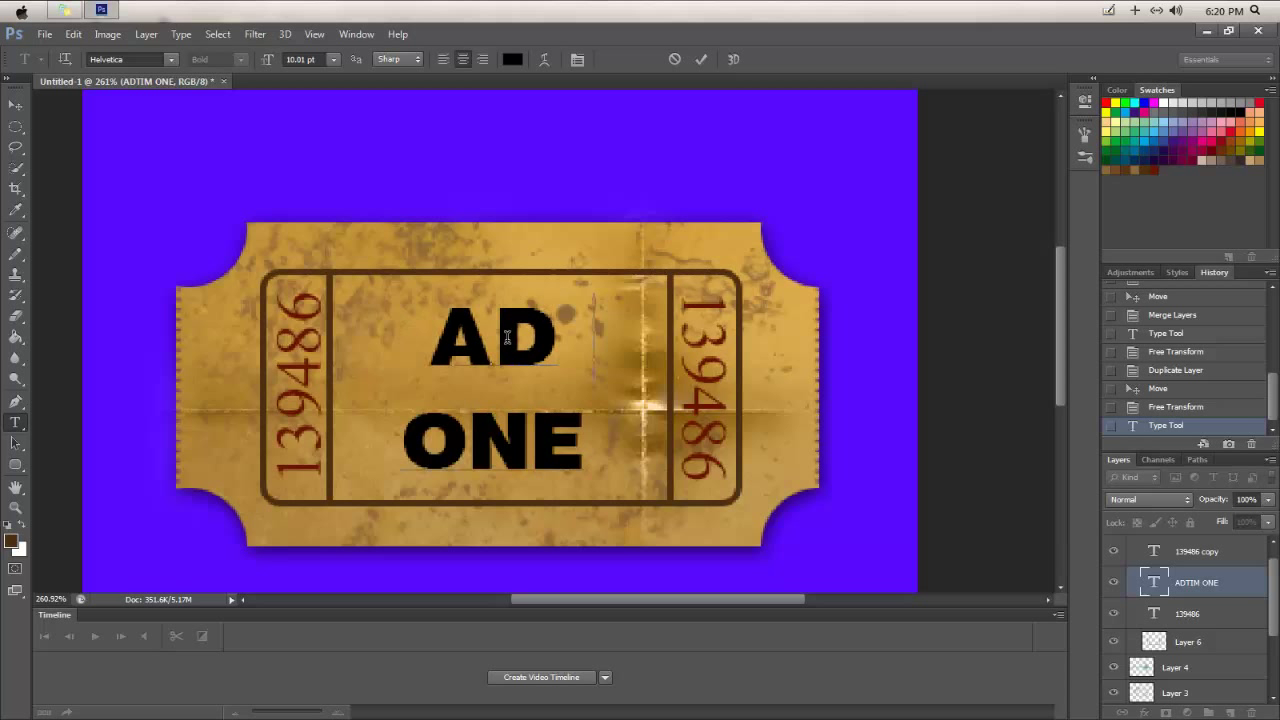
text(mit)
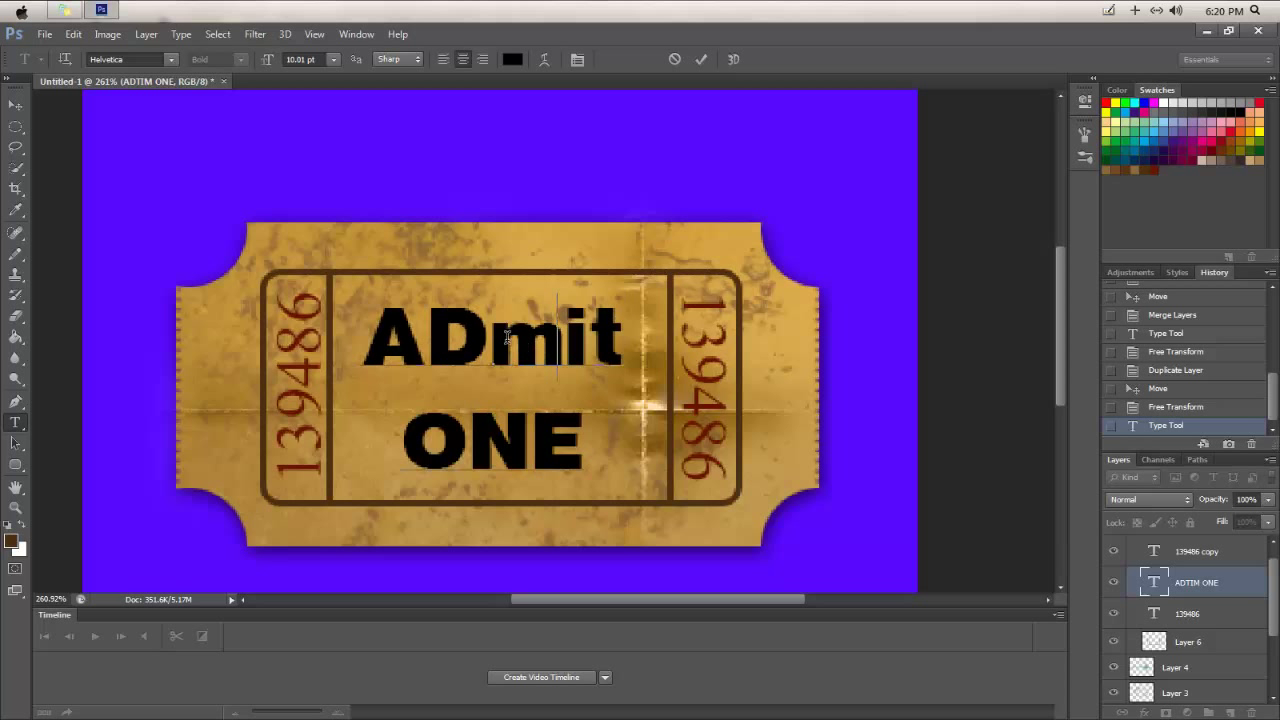
key(BackSpace)
key(BackSpace)
key(BackSpace)
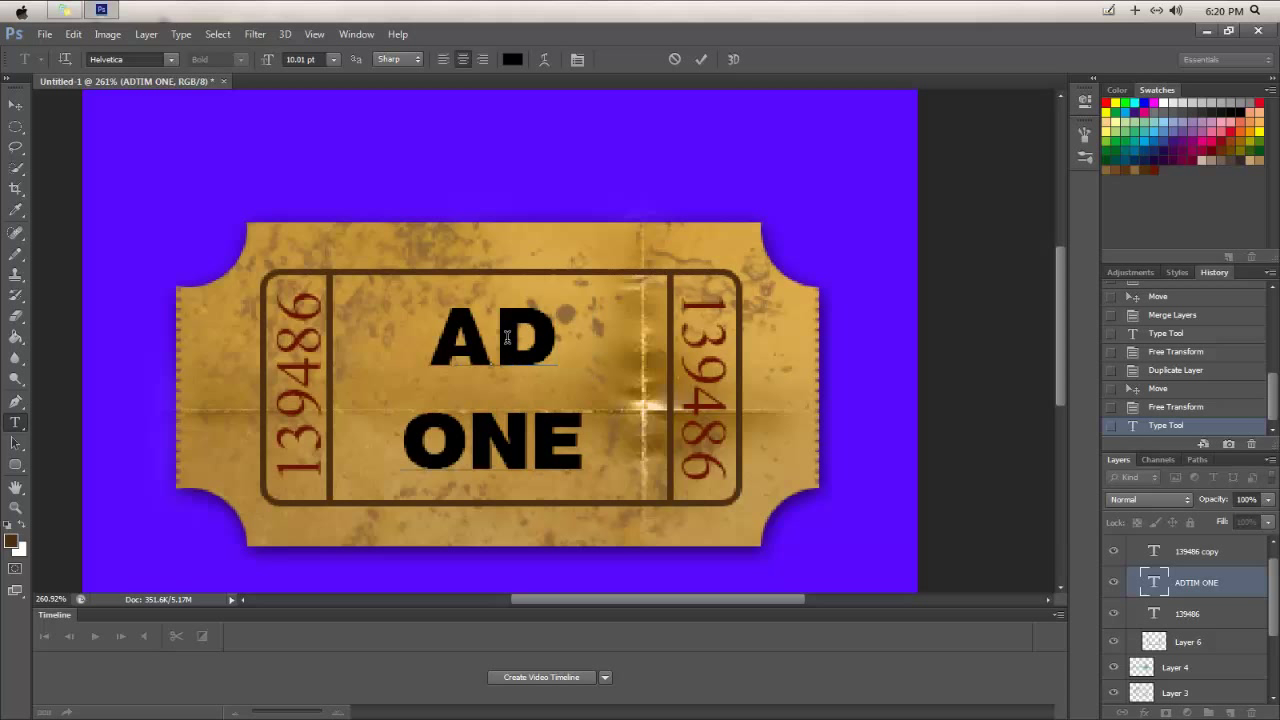
text(MIT)
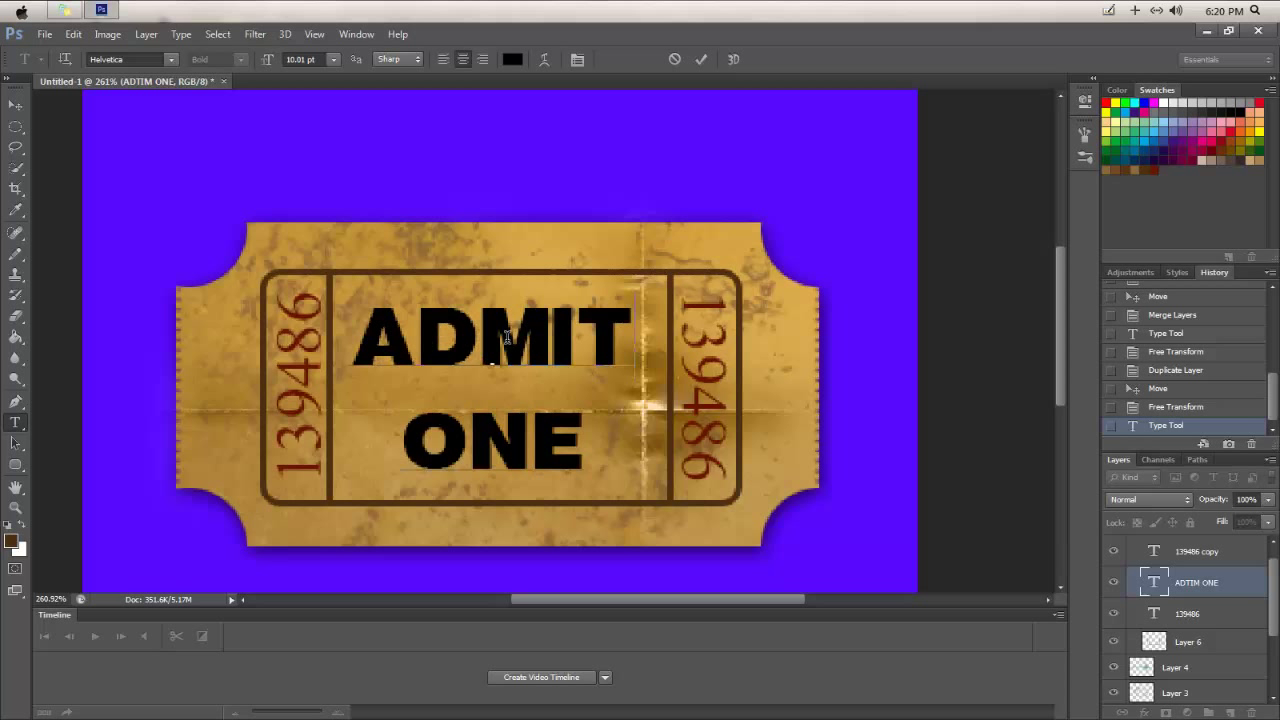
drag(532, 258, 531, 263)
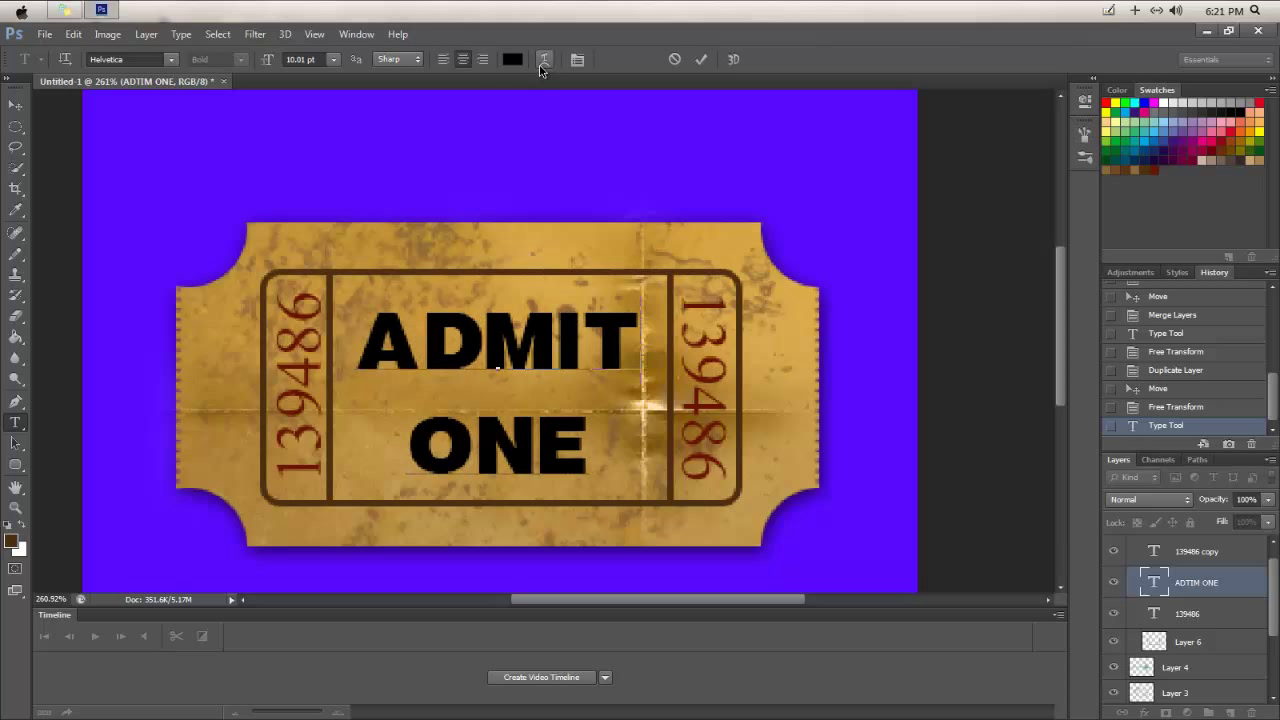
Set the leading of both lines of the ADMIT ONE text to 8 pt.
click(577, 61)
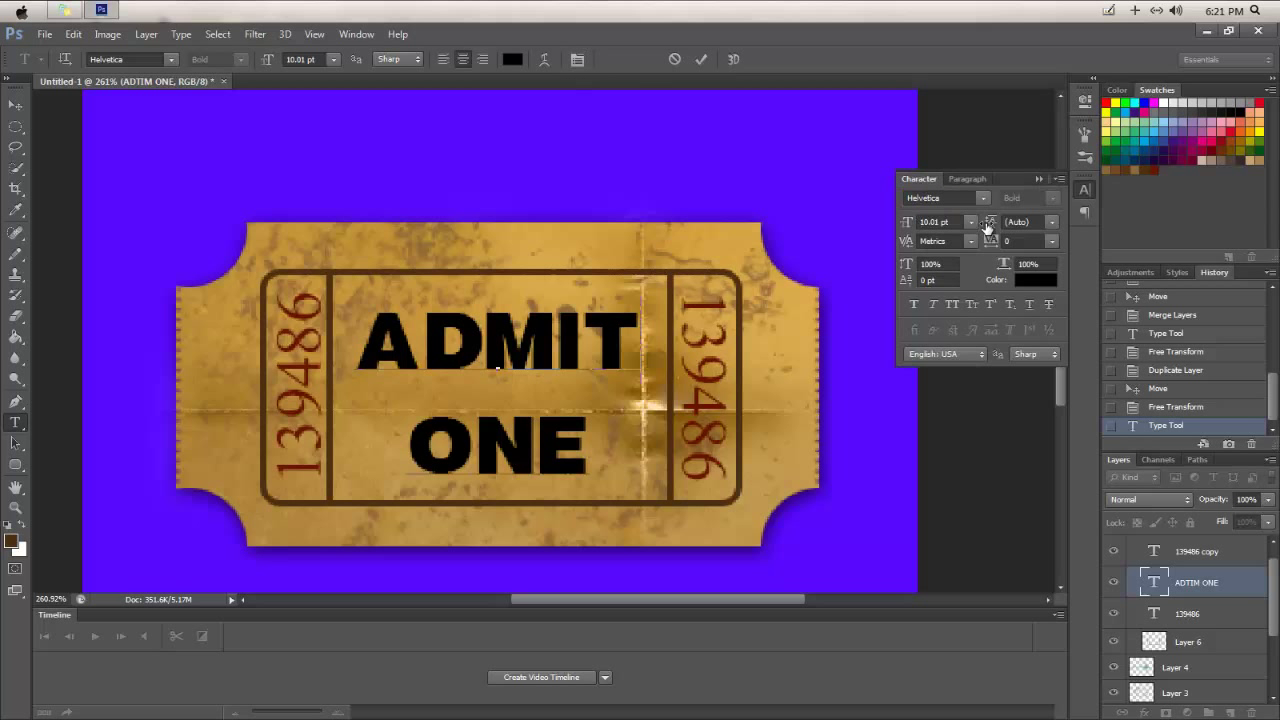
click(1052, 222)
click(1040, 284)
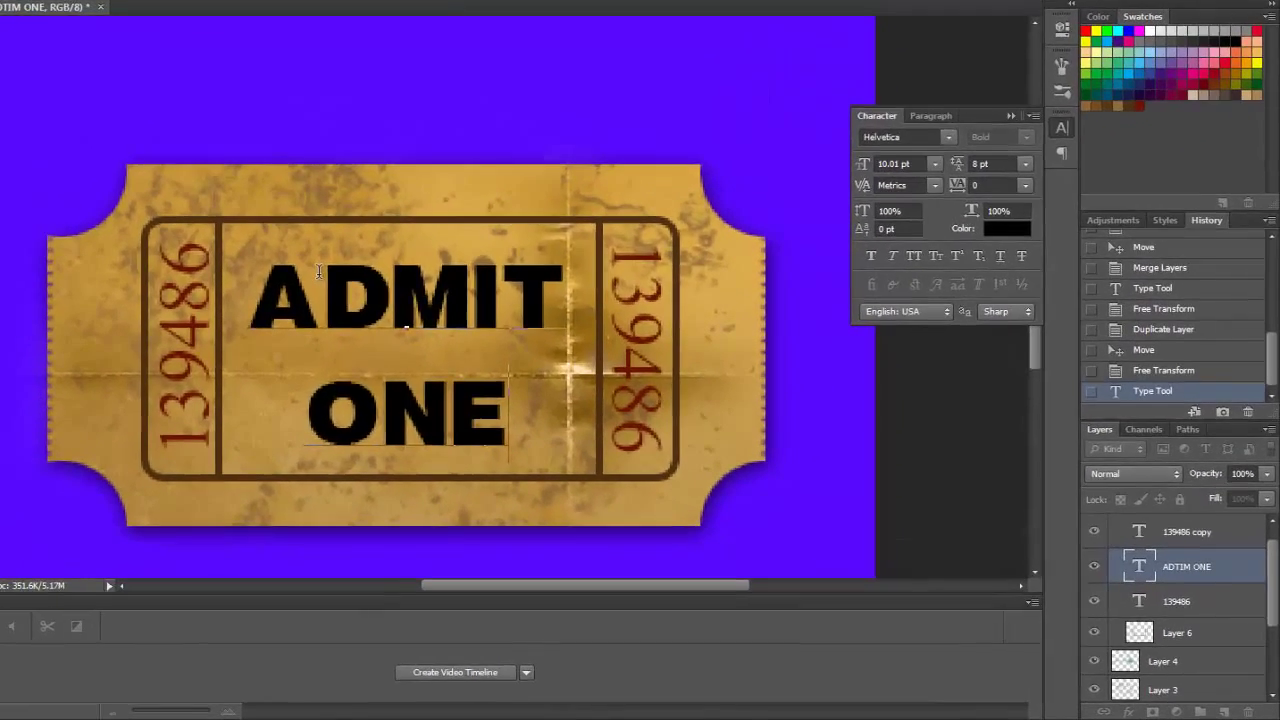
drag(592, 440, 383, 326)
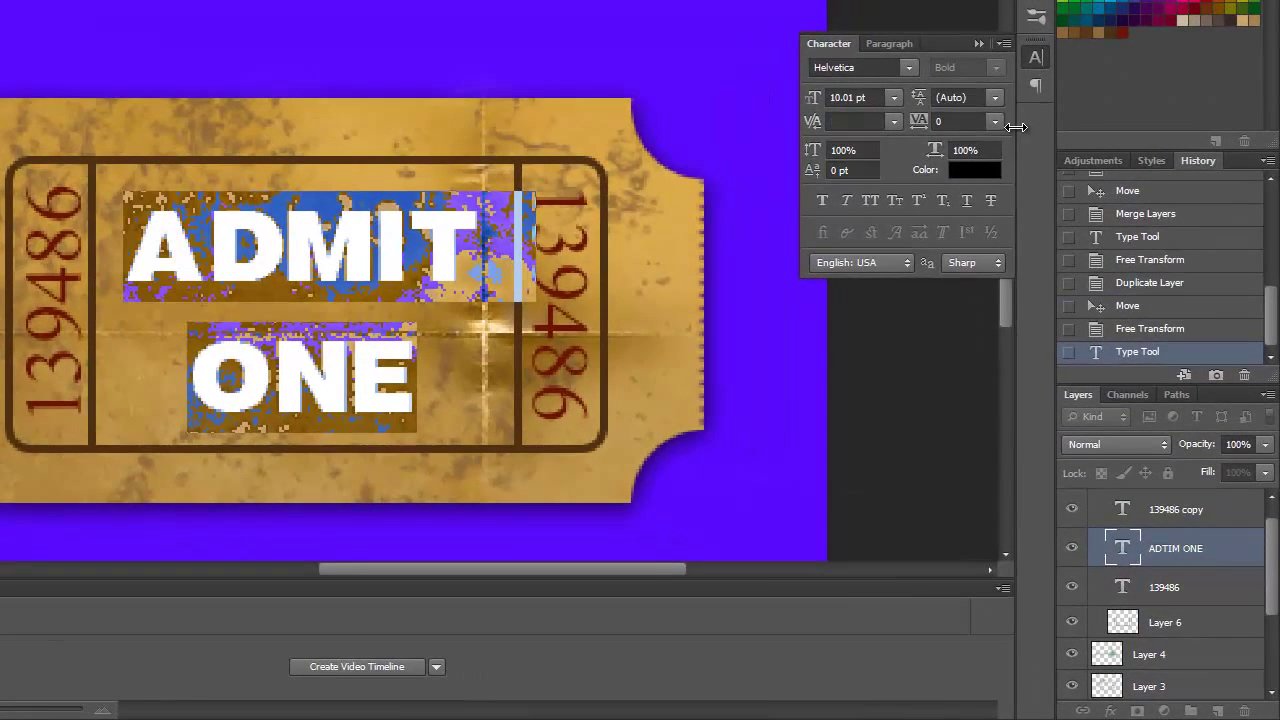
click(995, 97)
click(993, 174)
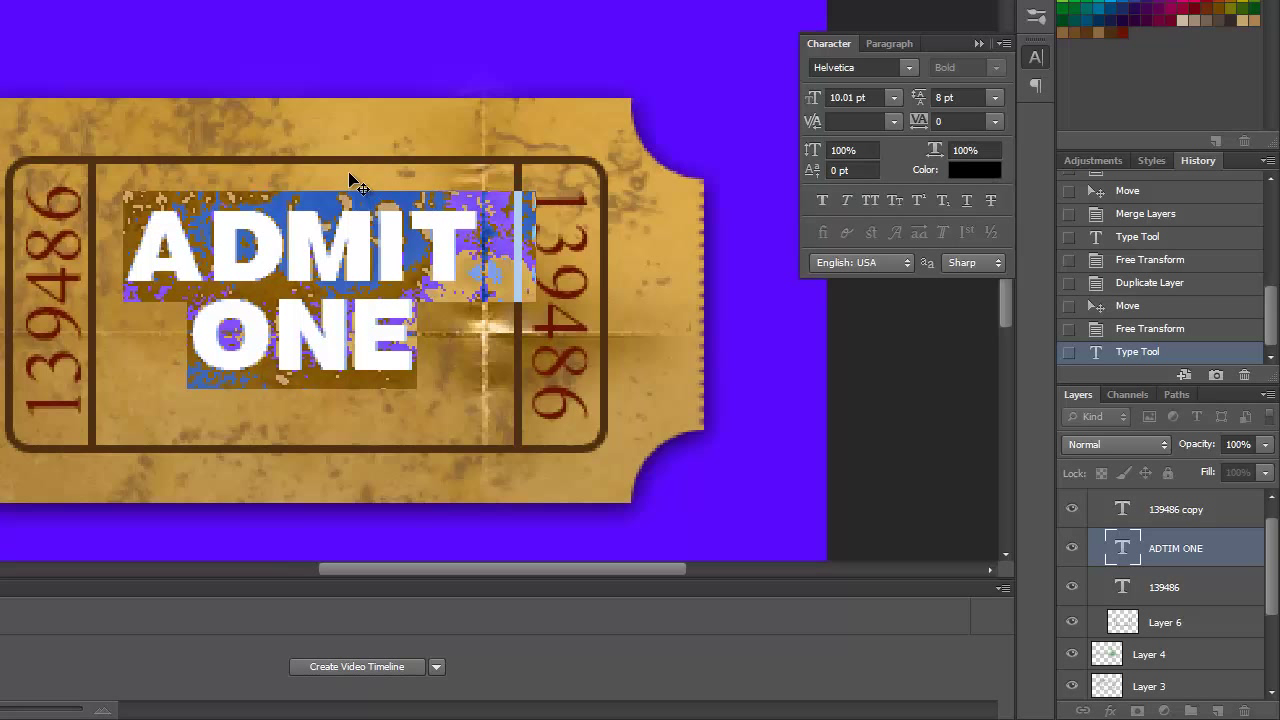
Shift the ADMIT ONE text slightly down to centre it in the middle compartment and deselect its characters.
drag(340, 183, 337, 194)
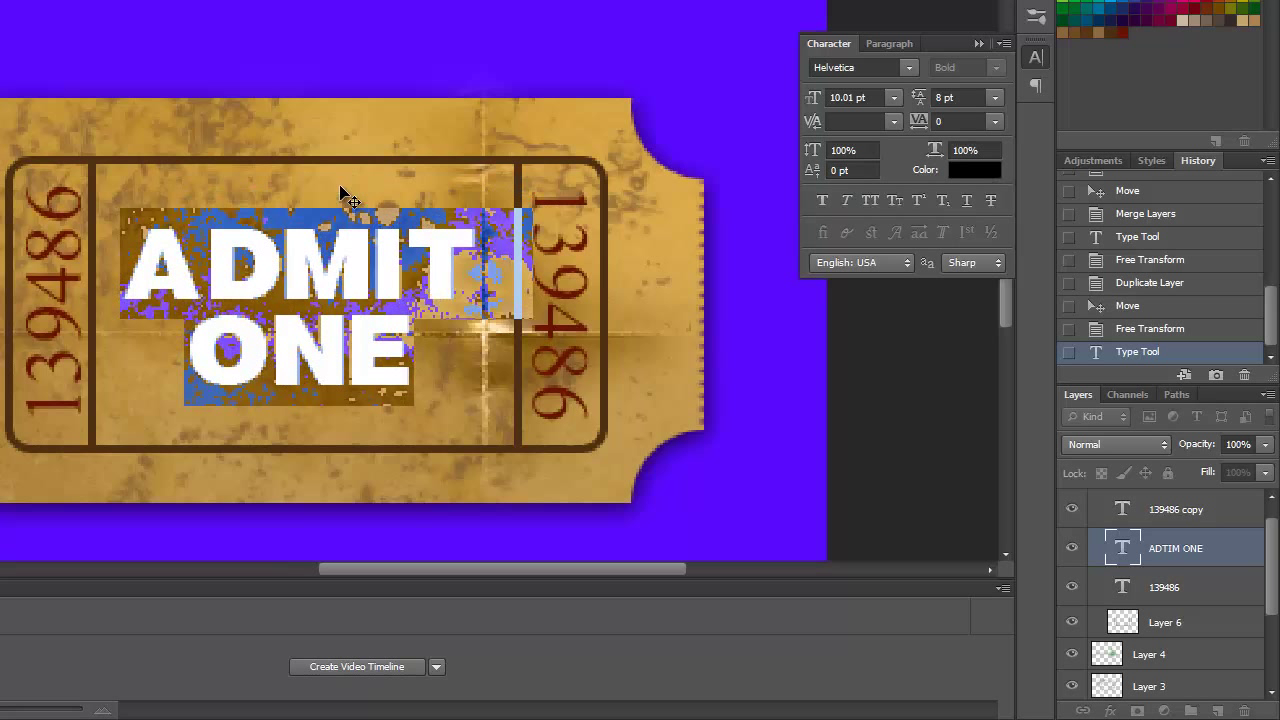
click(982, 44)
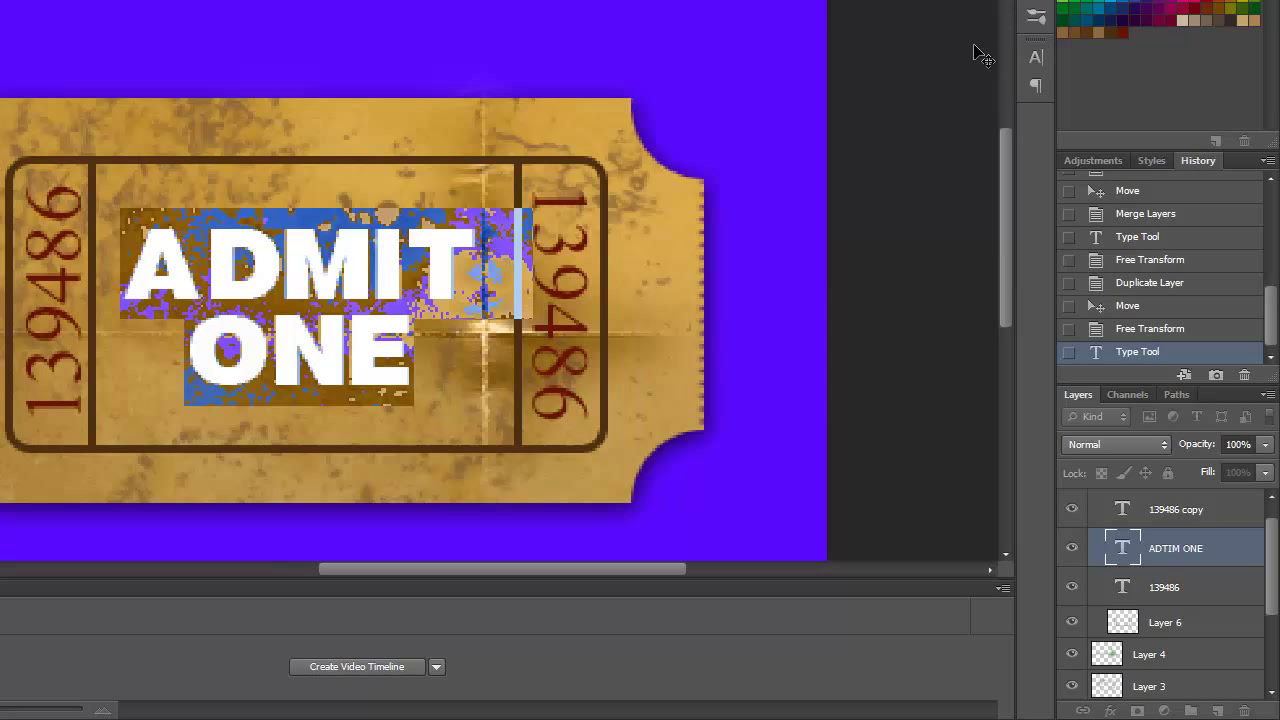
click(497, 282)
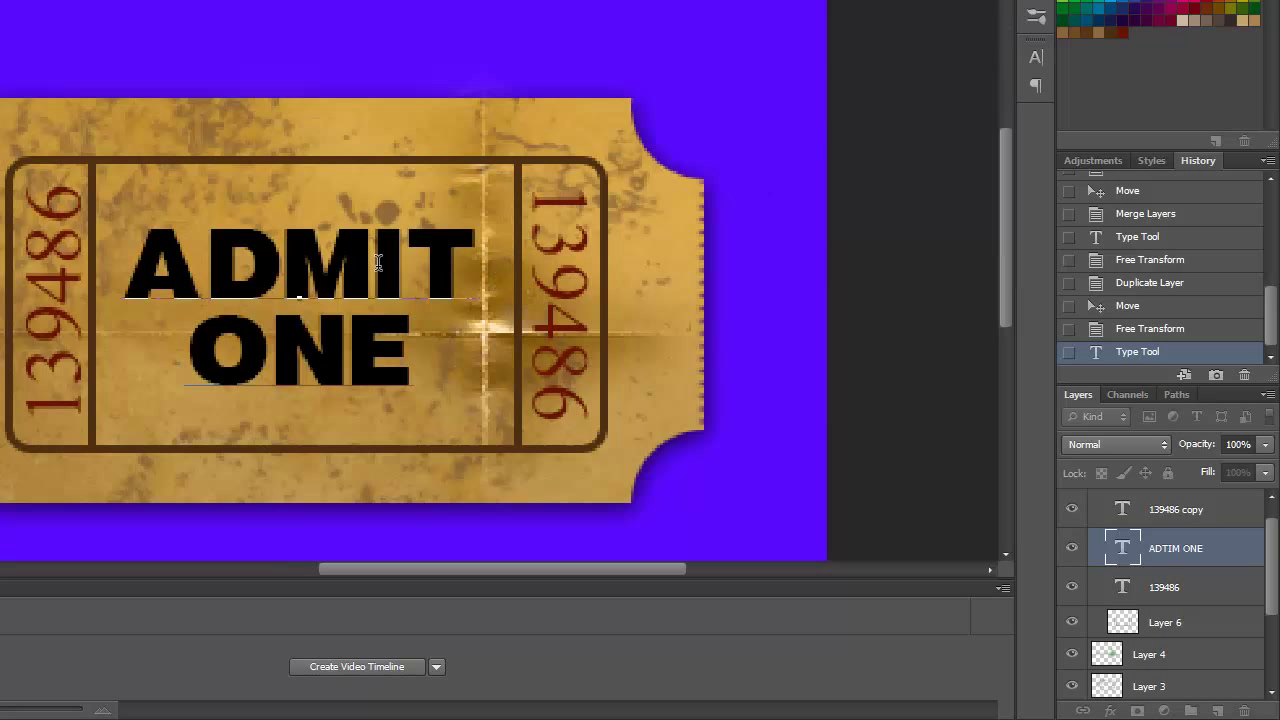
Collapse the content group and add a layer mask to it.
scroll(1271, 560, up, 1)
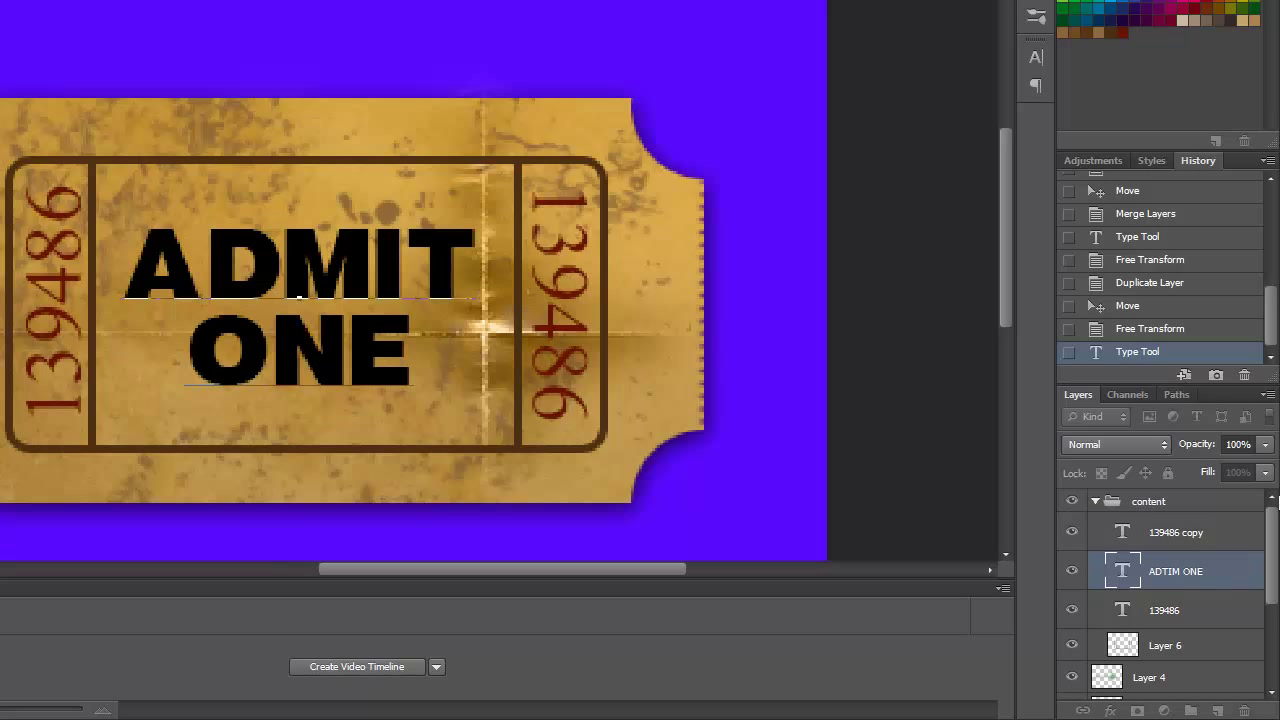
click(1097, 503)
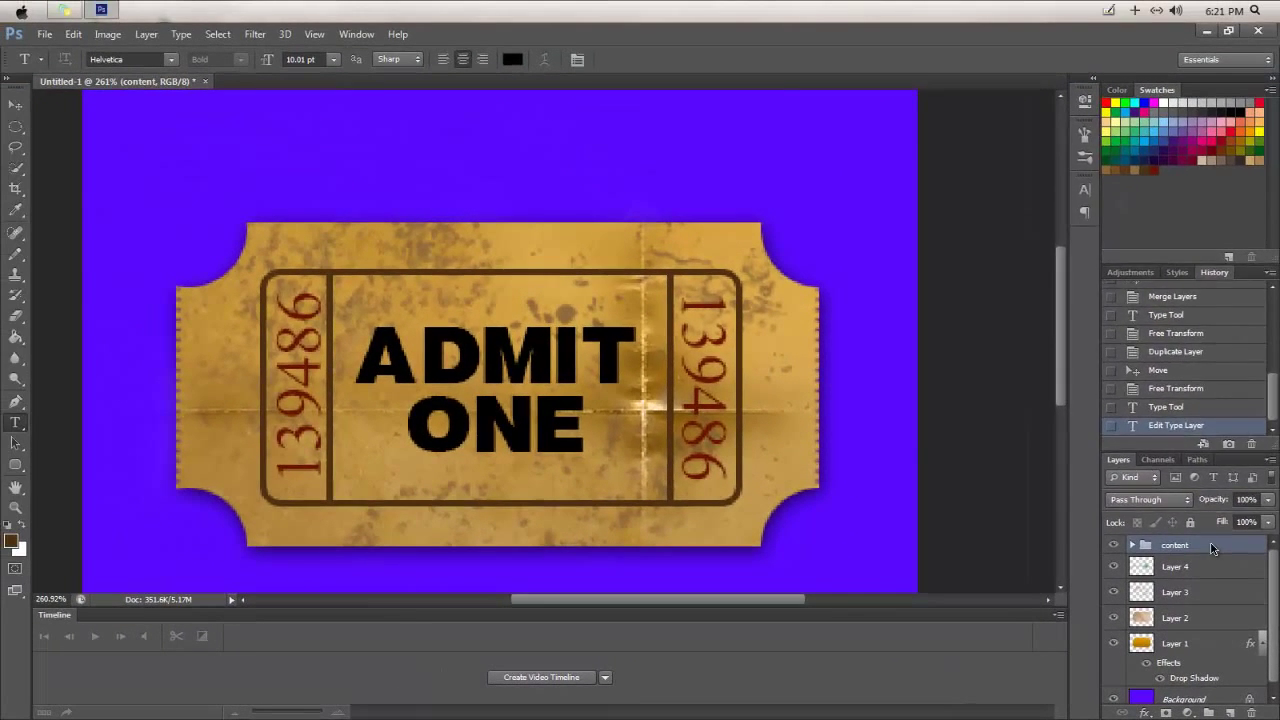
right_click(1196, 503)
click(1213, 546)
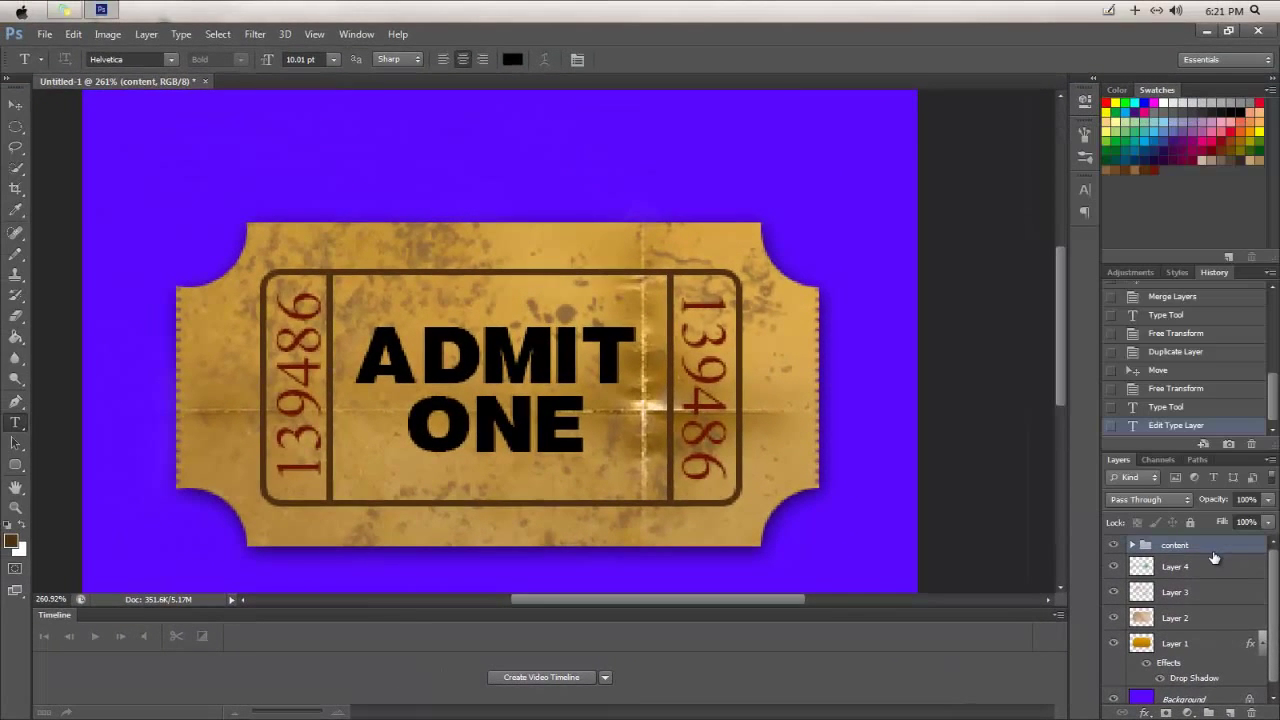
click(1165, 713)
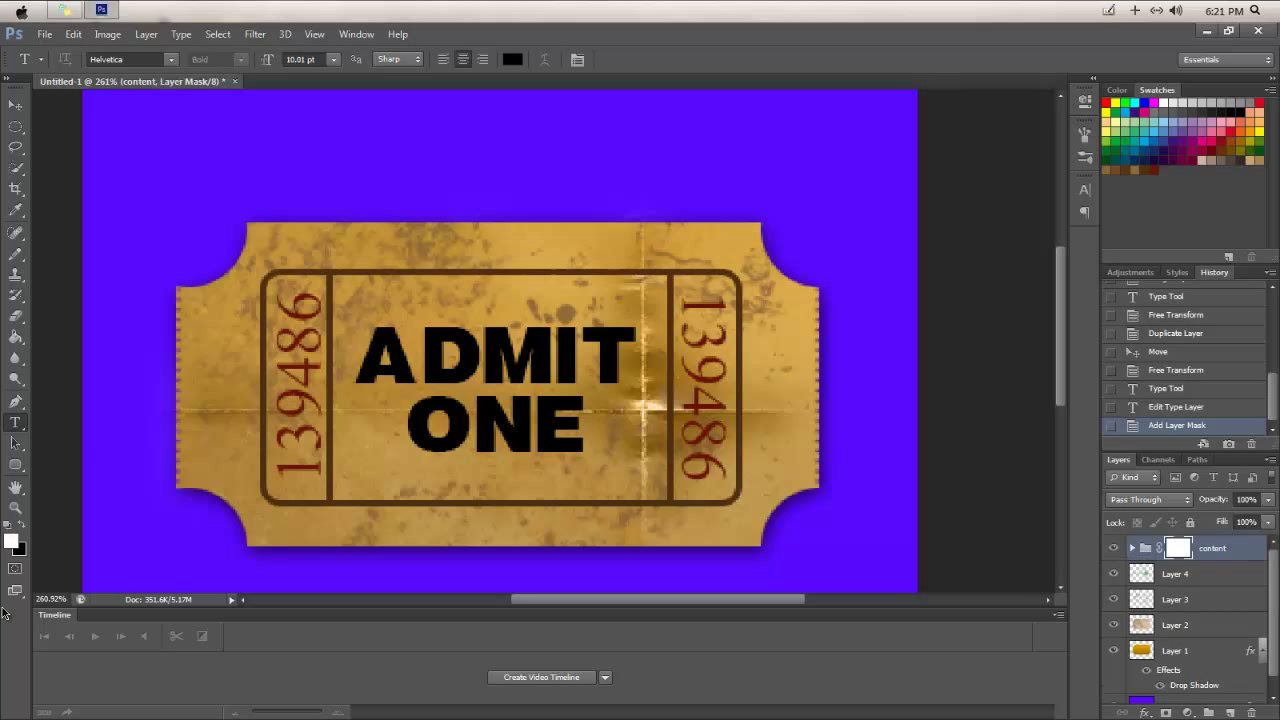
Paint black on the content group's mask with the 100 px speckled grunge brush across the ticket numbers, frame and ADMIT ONE text.
click(24, 529)
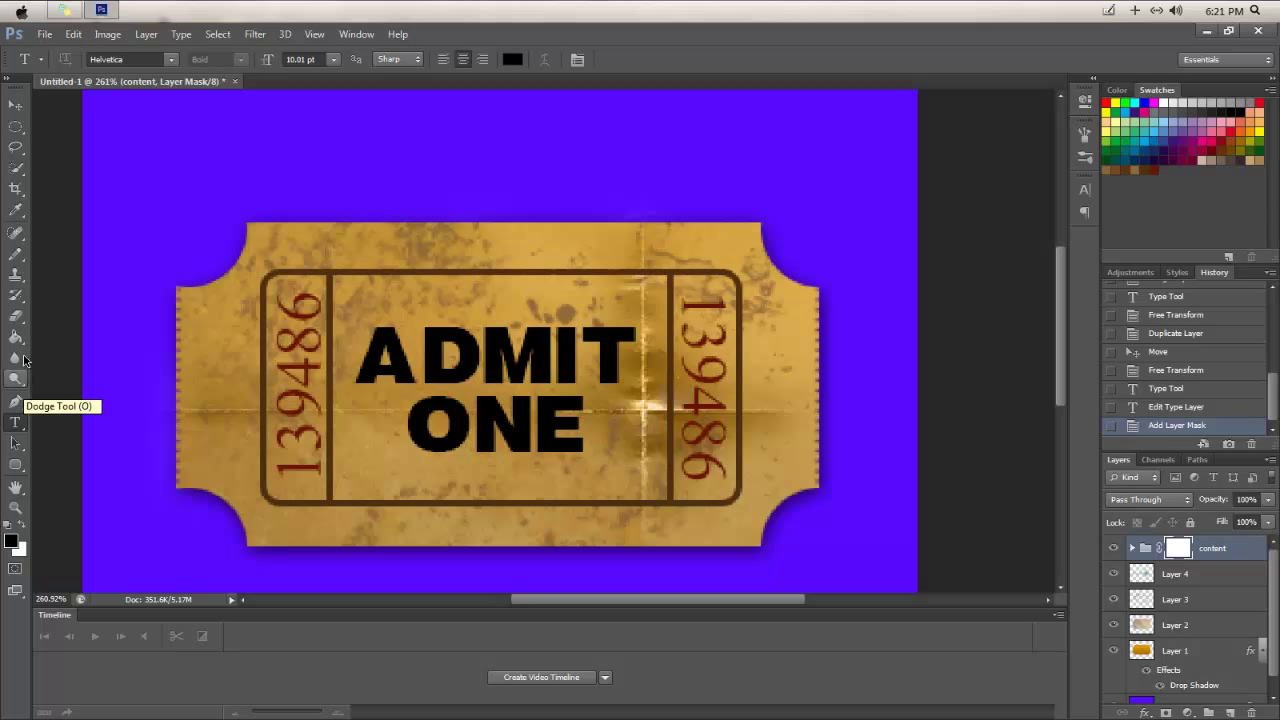
click(13, 258)
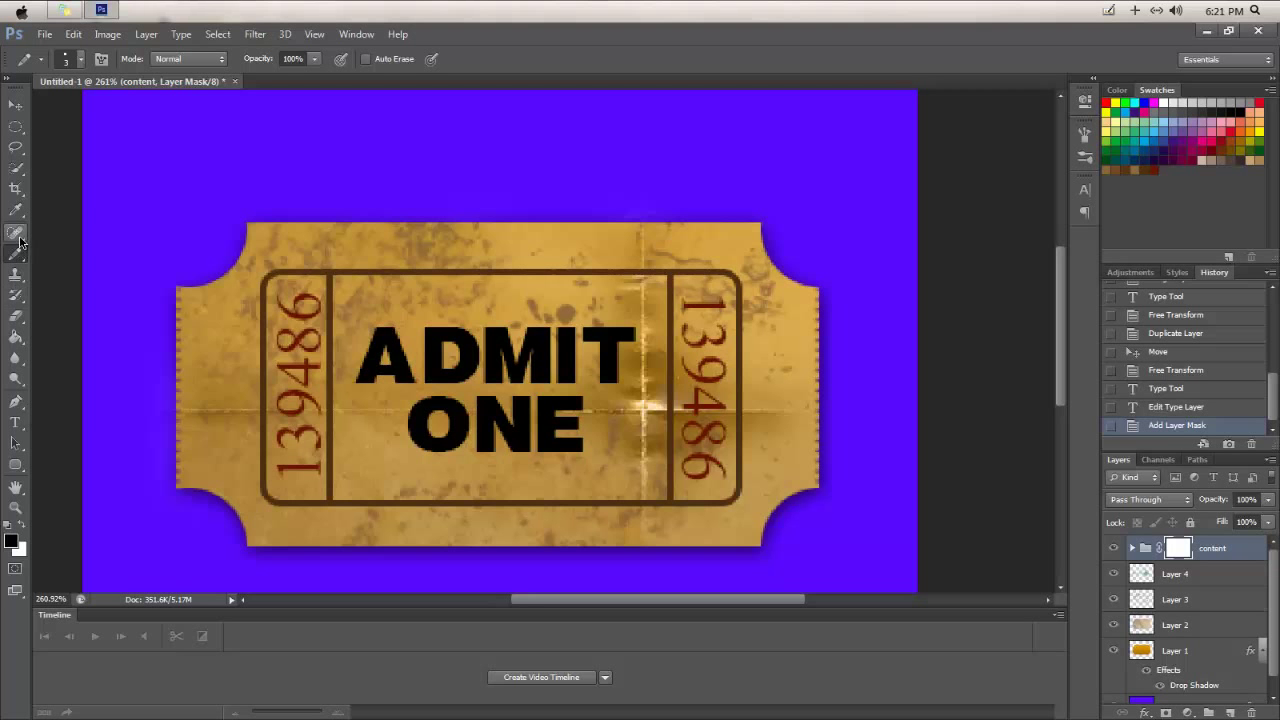
right_click(16, 256)
click(85, 252)
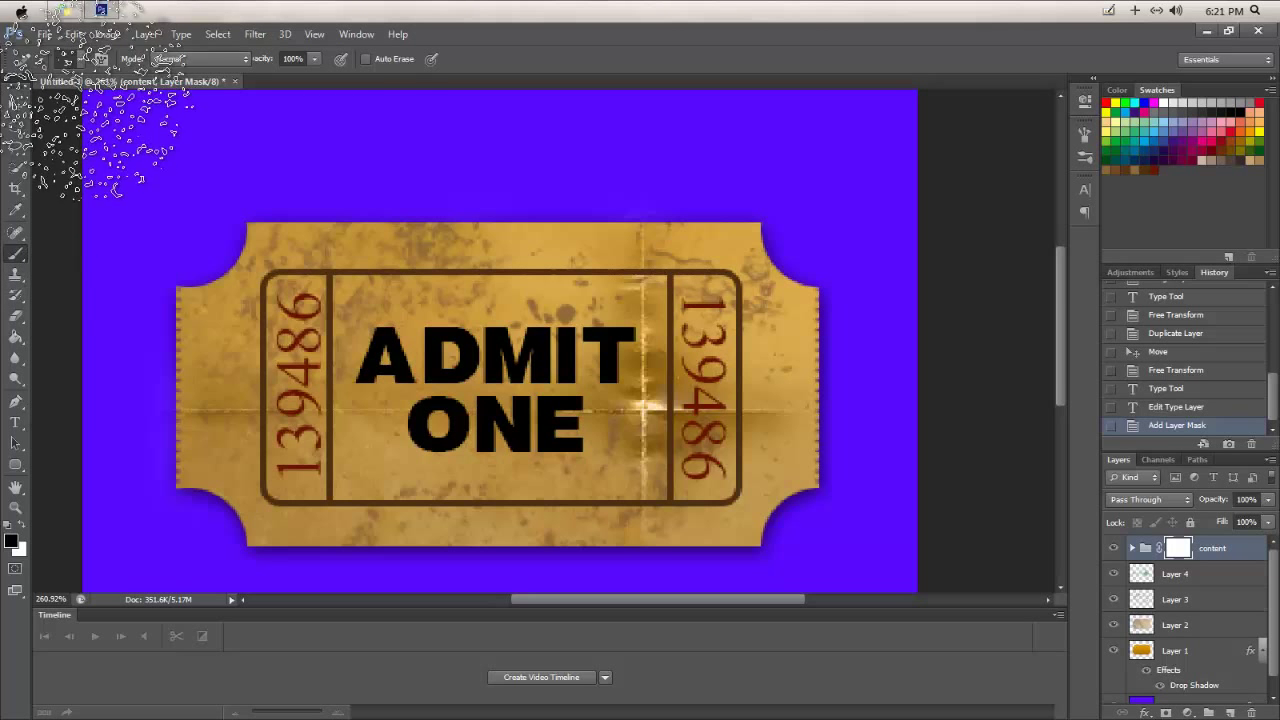
mouse_move(215, 365)
mouse_down()
mouse_move(300, 380)
mouse_move(390, 320)
mouse_up()
mouse_move(320, 345)
mouse_down()
mouse_move(543, 471)
mouse_move(486, 386)
mouse_move(605, 394)
mouse_up()
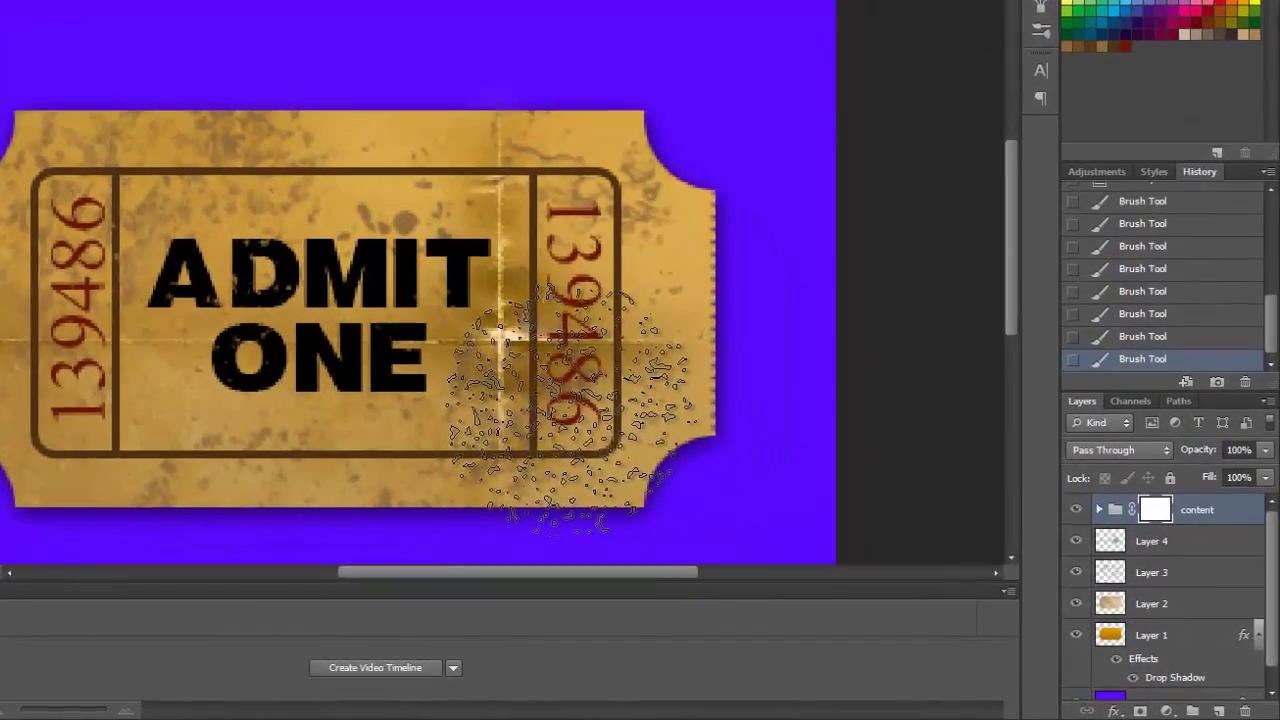
drag(679, 376, 653, 235)
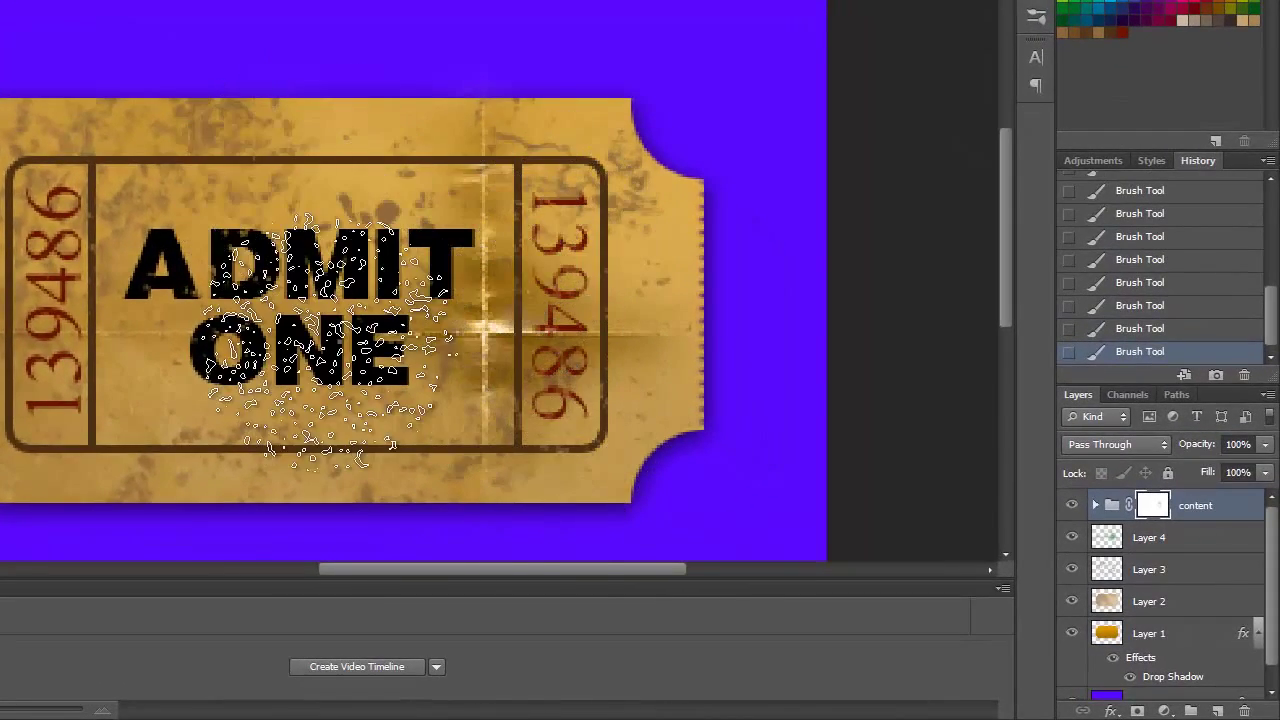
Wear away more of the ADMIT ONE text and frame on the mask with the 1123 grunge brush at 160 px.
right_click(345, 348)
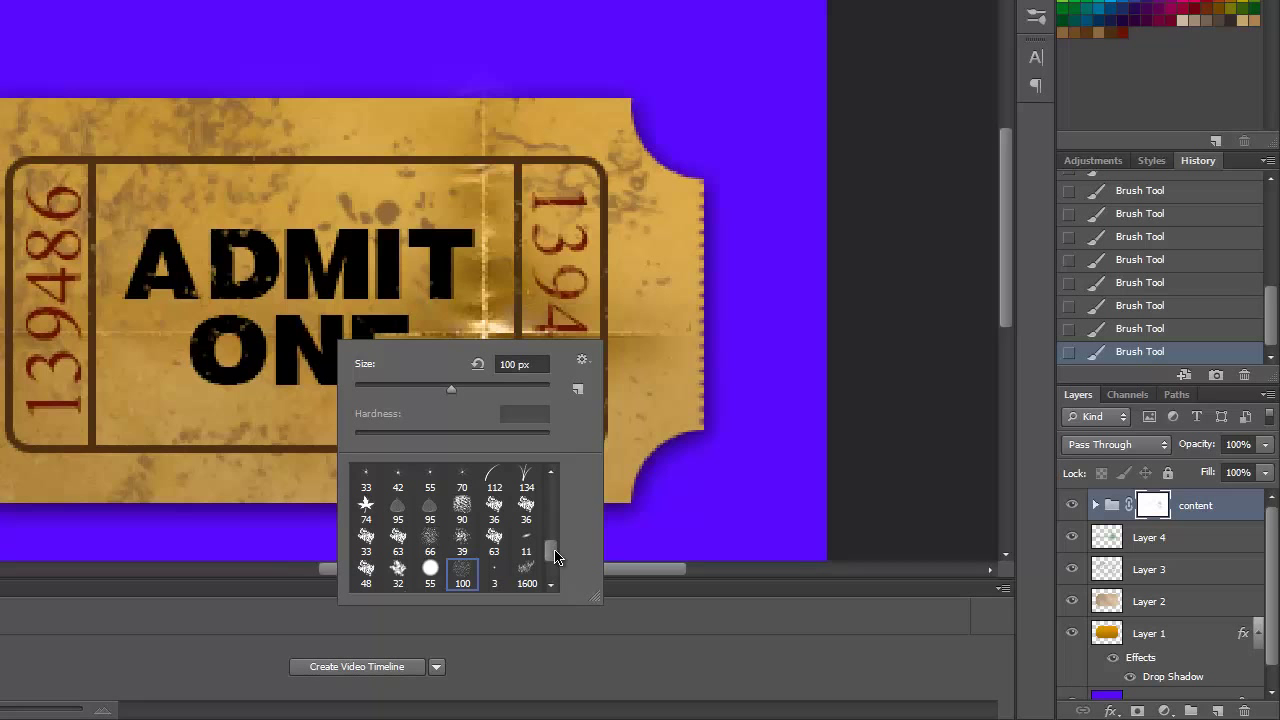
scroll(556, 557, down, 2)
click(527, 553)
click(477, 390)
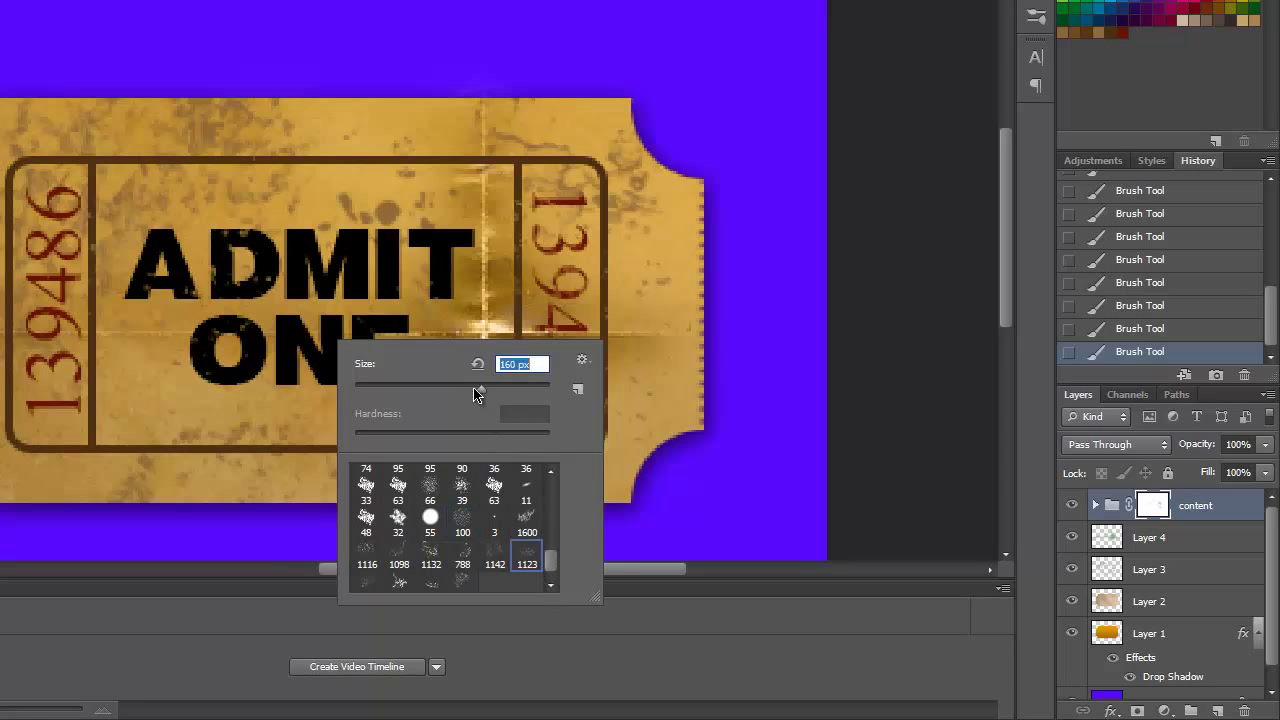
key(Return)
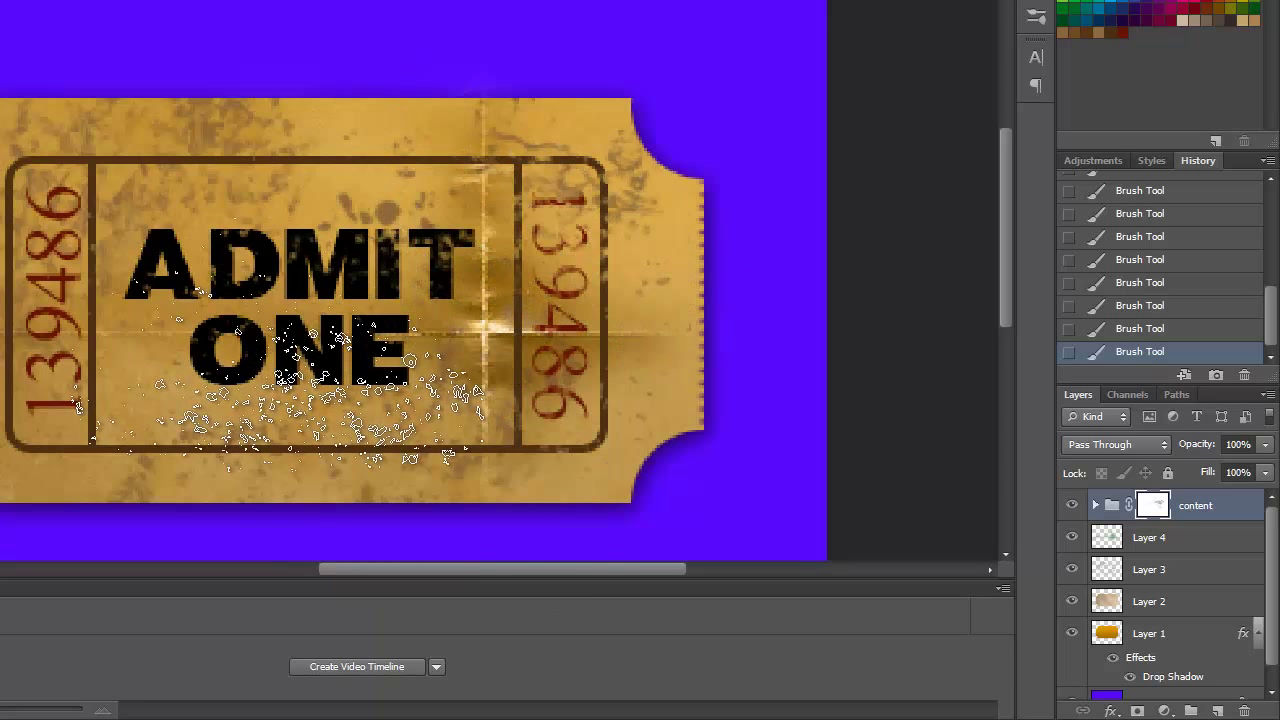
mouse_move(300, 390)
mouse_down()
mouse_move(250, 420)
mouse_move(240, 470)
mouse_move(280, 410)
mouse_move(200, 250)
mouse_move(175, 405)
mouse_up()
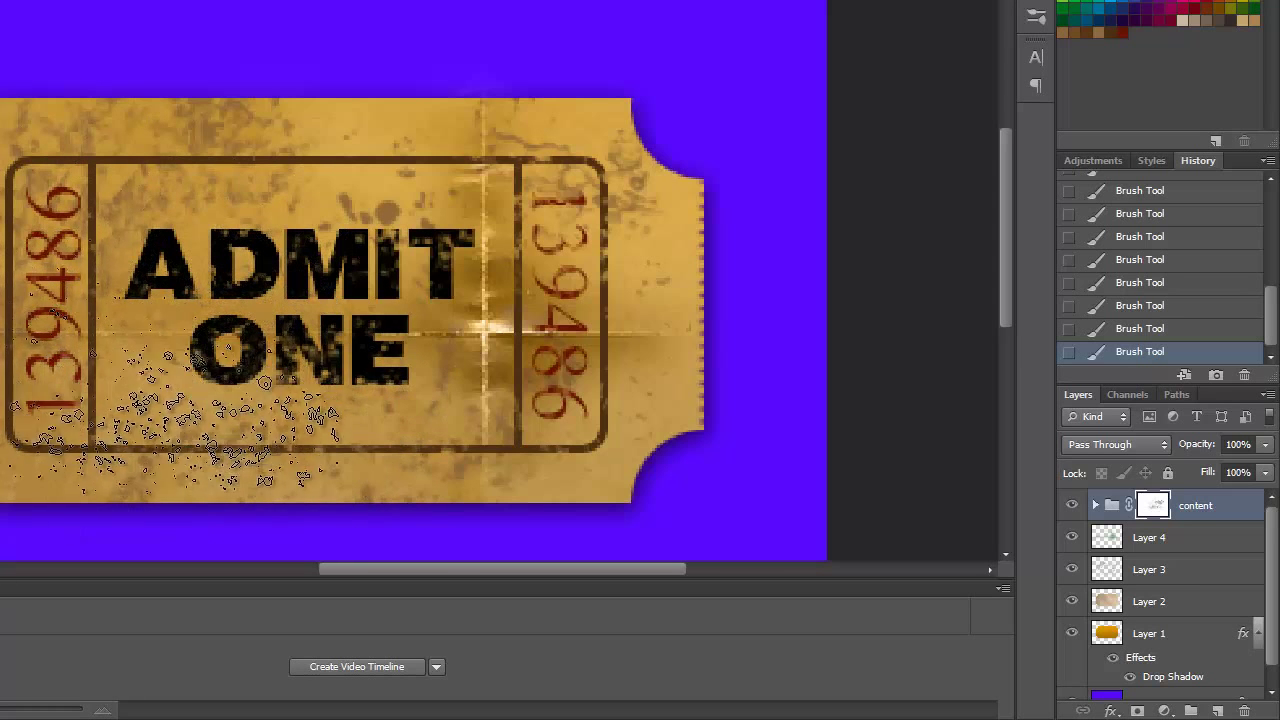
Distress the text, frame and ticket numbers further on the mask with a branching grunge brush at 174 px.
right_click(200, 350)
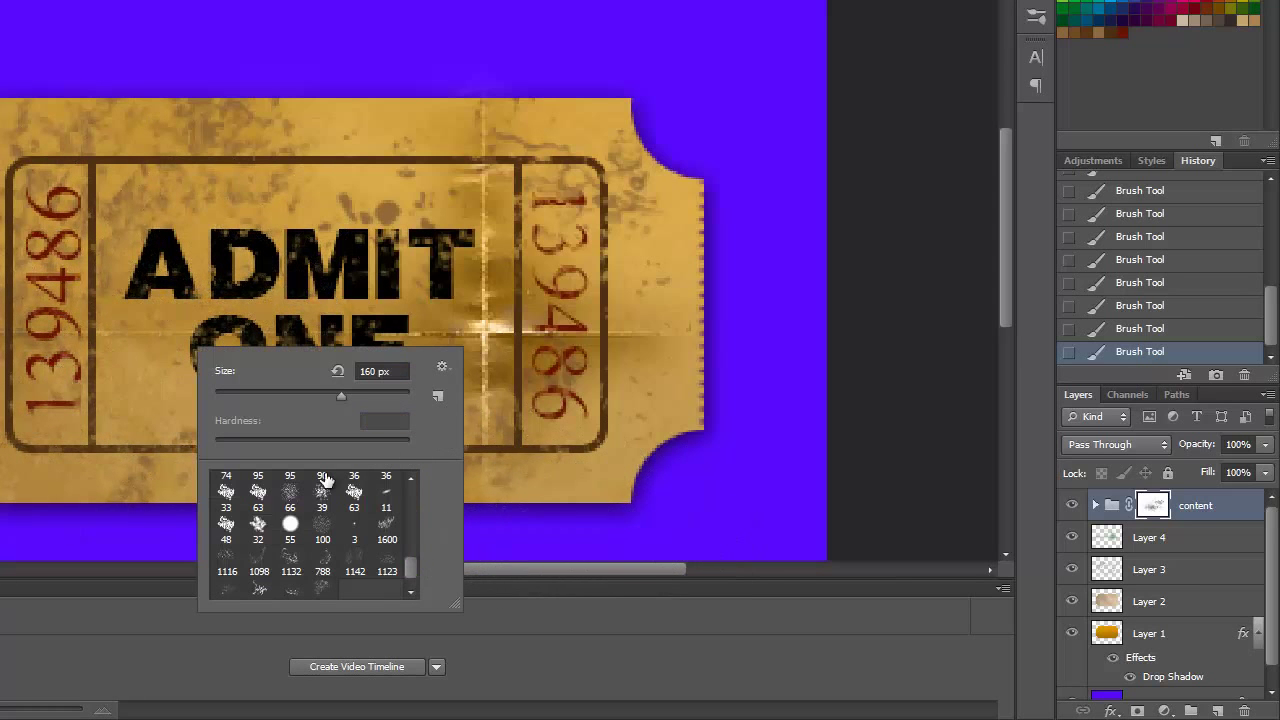
click(259, 590)
click(349, 398)
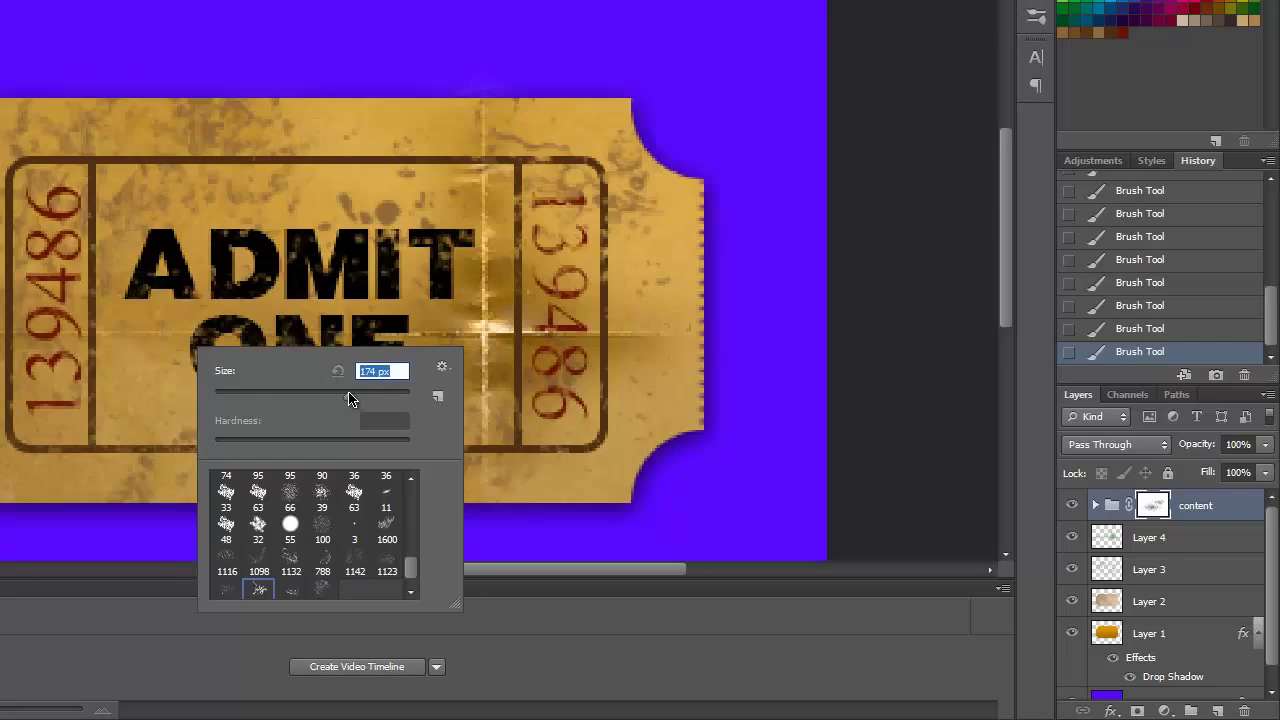
key(Return)
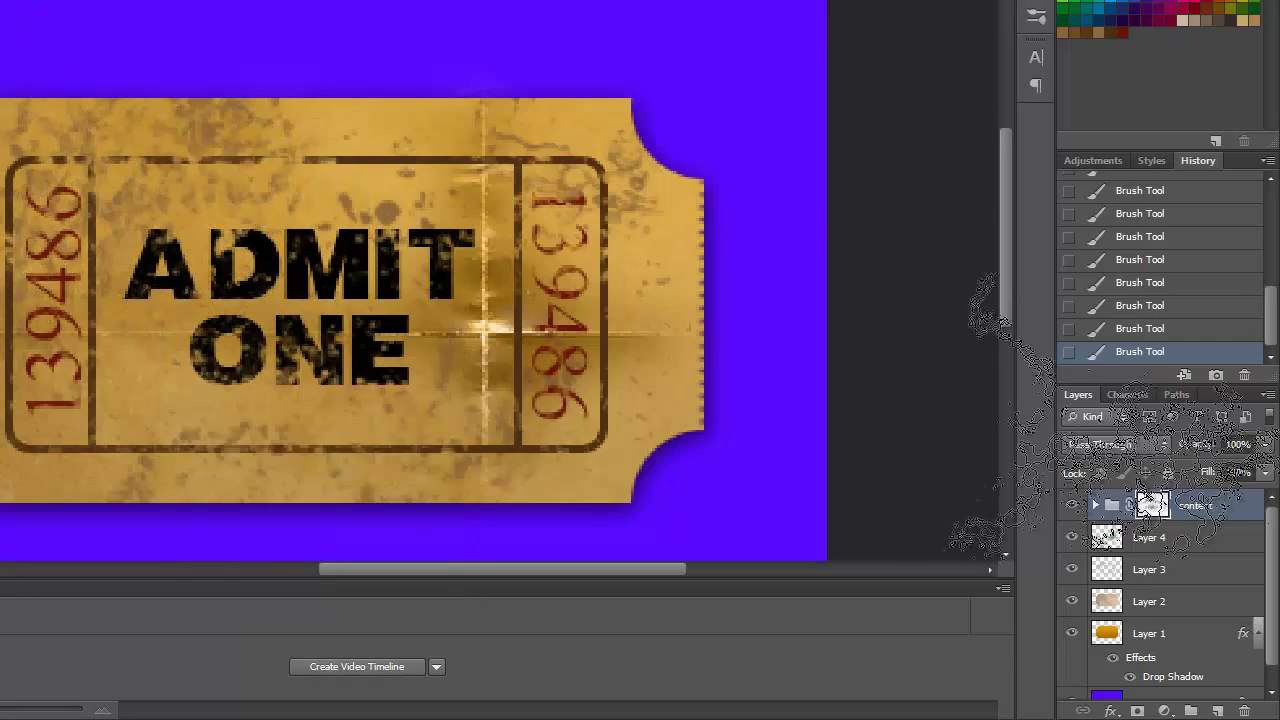
mouse_move(371, 286)
mouse_down()
mouse_move(543, 371)
mouse_move(643, 500)
mouse_up()
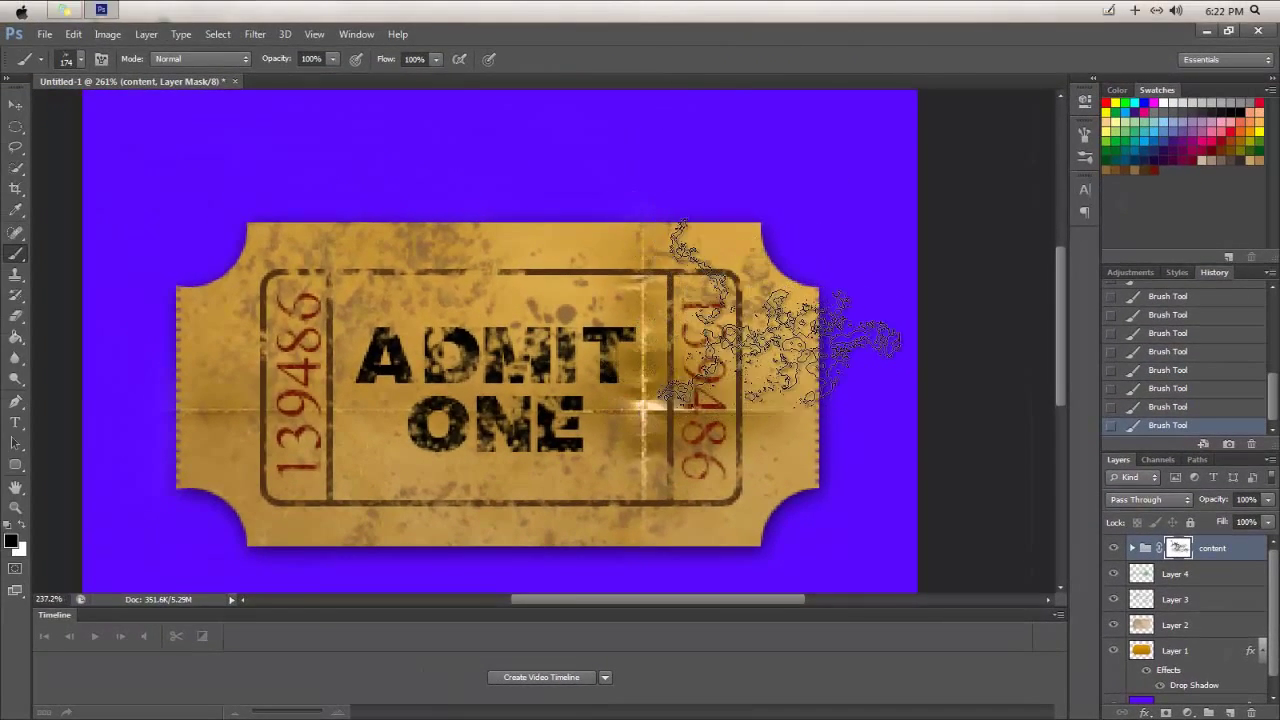
scroll(740, 320, down, 3)
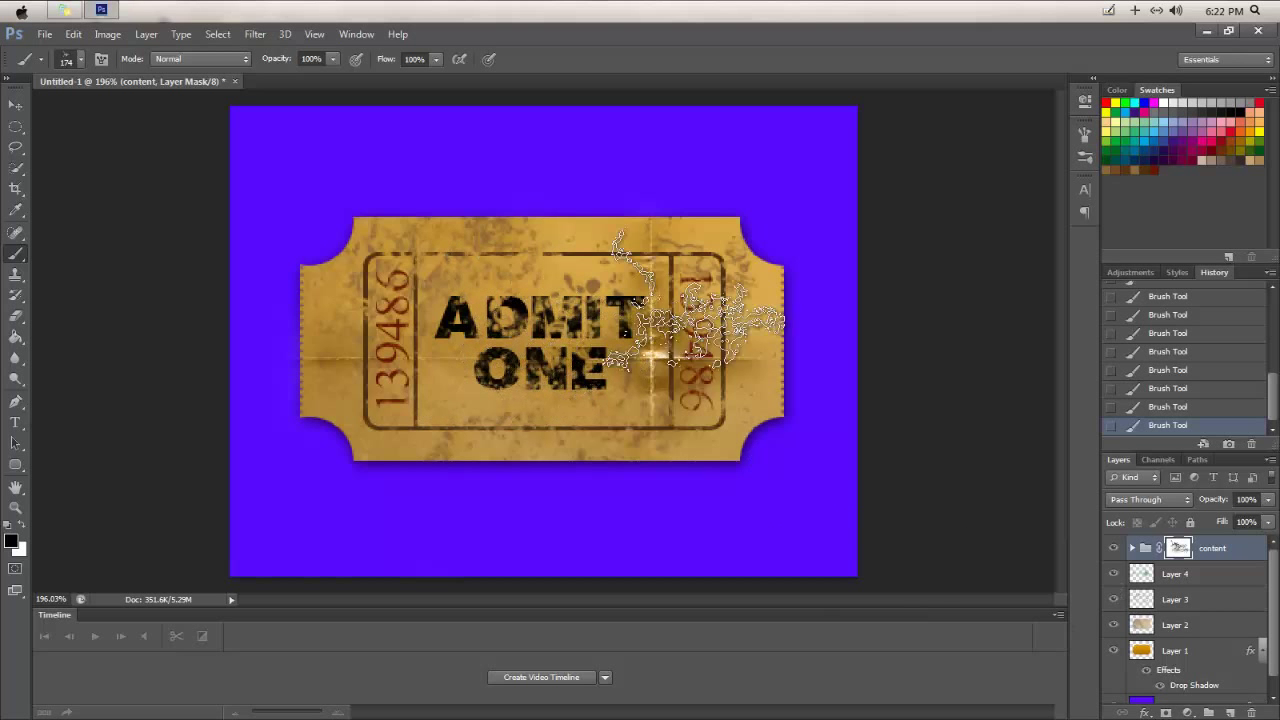
scroll(765, 320, down, 5)
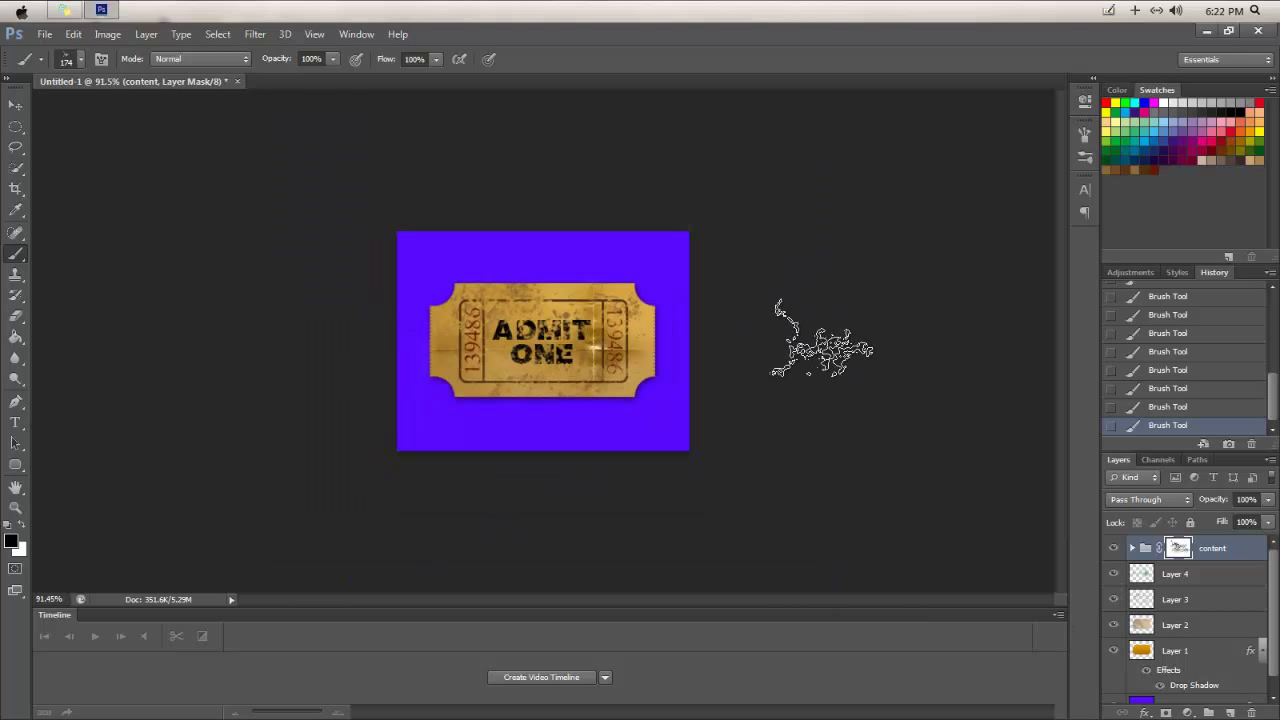
scroll(822, 340, down, 1)
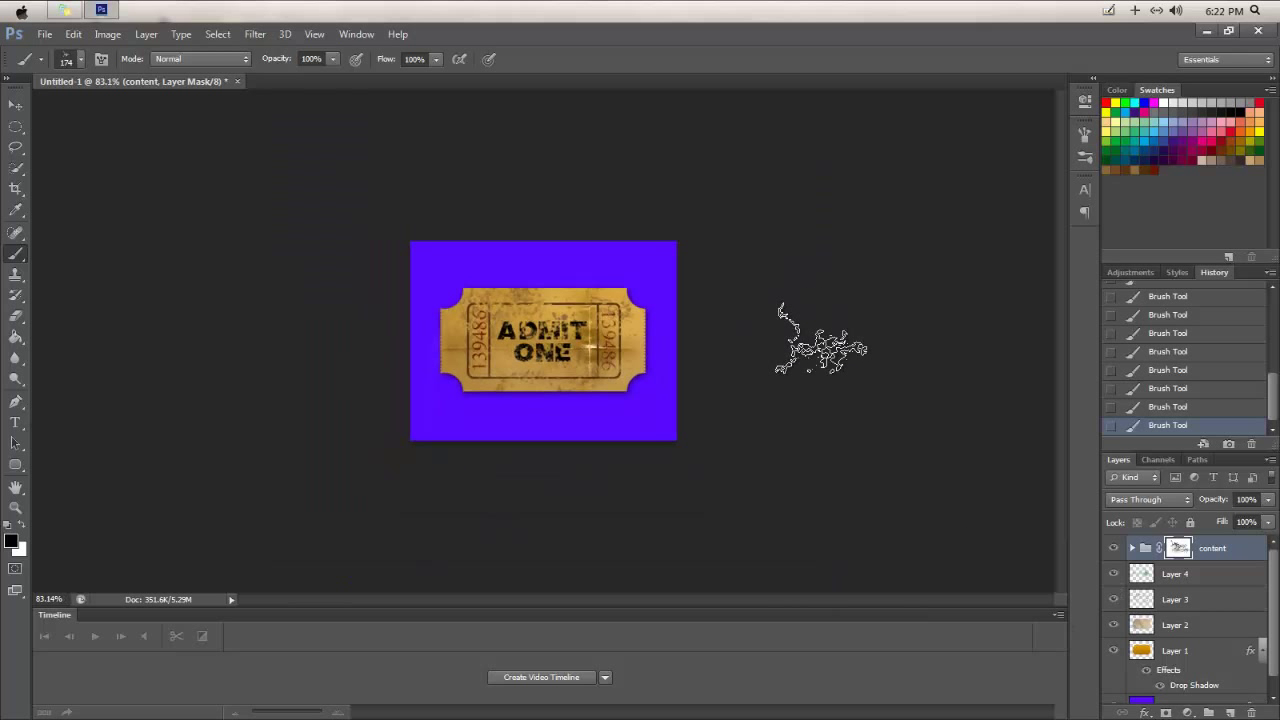